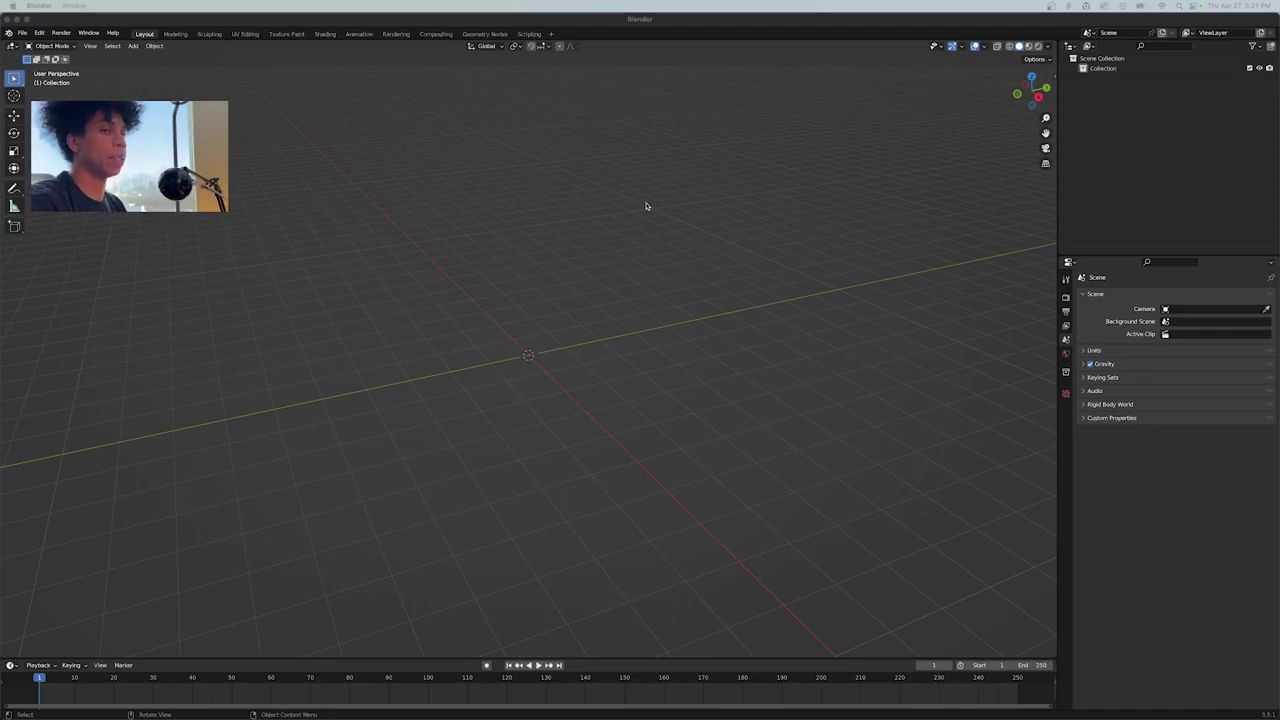
# Enable Ambient Occlusion and Bloom in the Eevee render settings
pyautogui.click(398, 210)
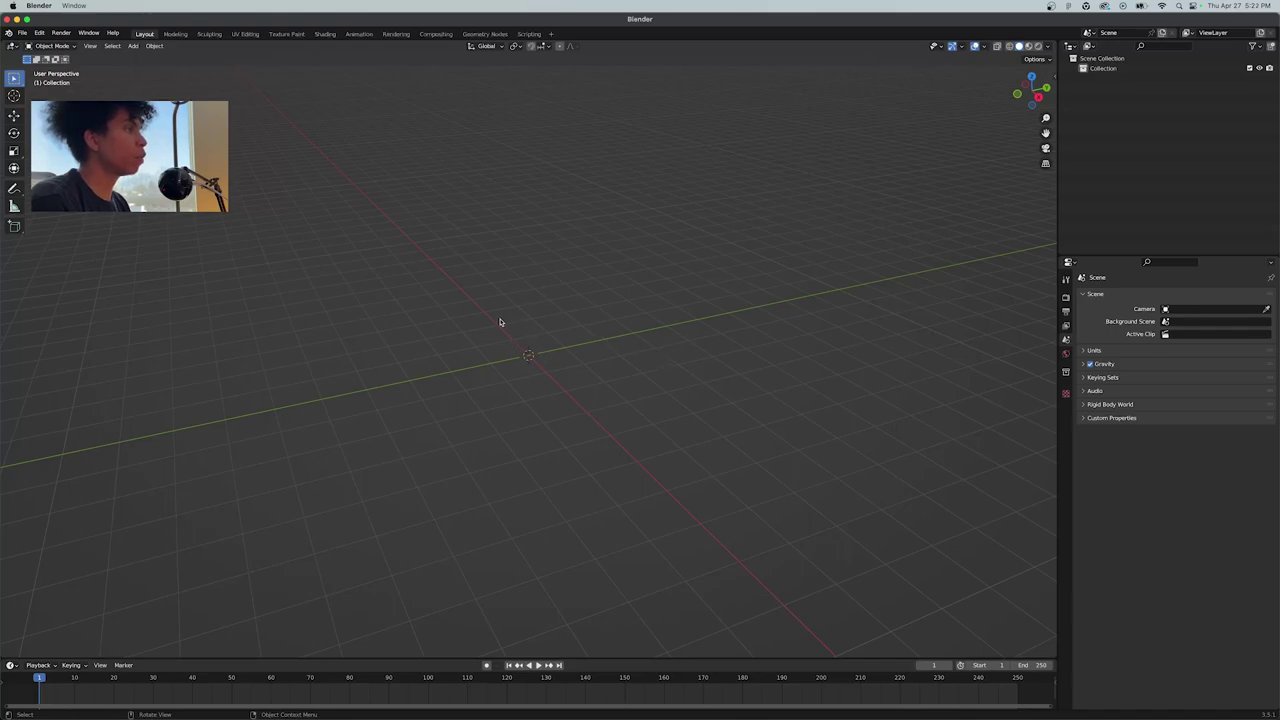
pyautogui.click(1066, 297)
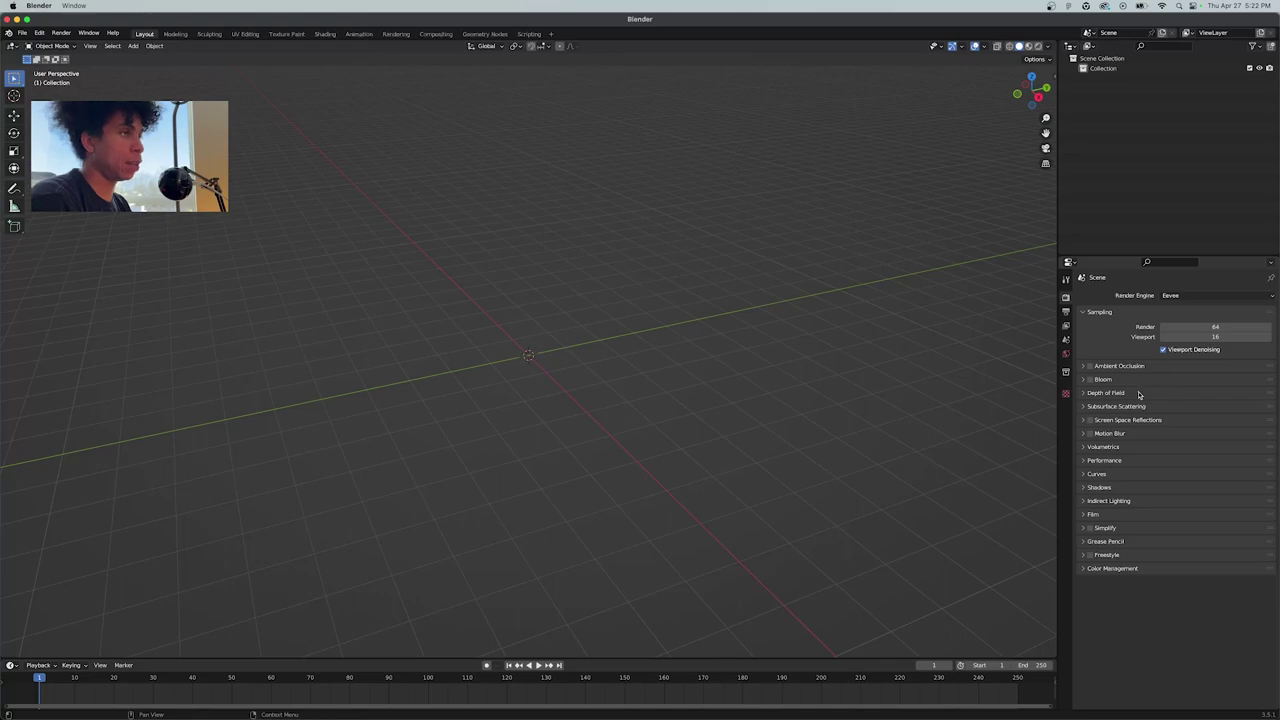
pyautogui.moveTo(1090, 366); pyautogui.dragTo(1092, 398)
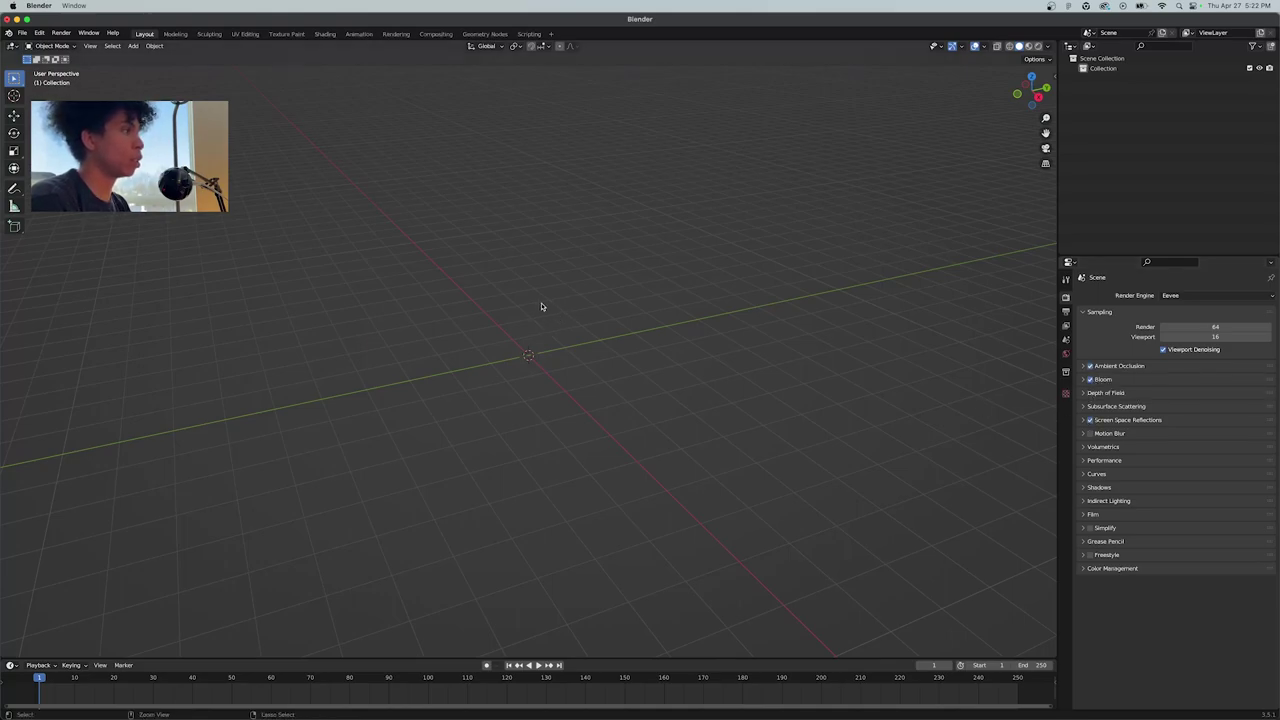
# Save the project as tutorial.blend in the 305. Heads Turning Tutorial/Assets folder
pyautogui.press('super+s')
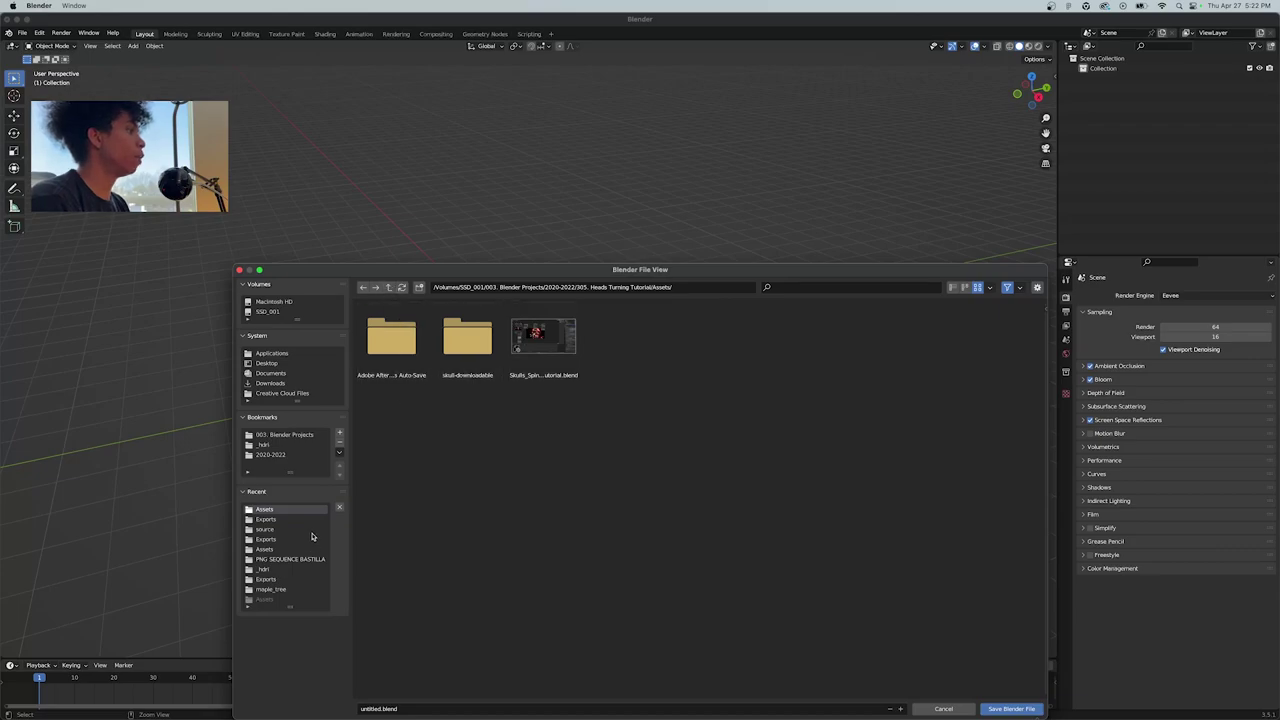
pyautogui.click(279, 454)
pyautogui.scroll(-5, 520, 478)
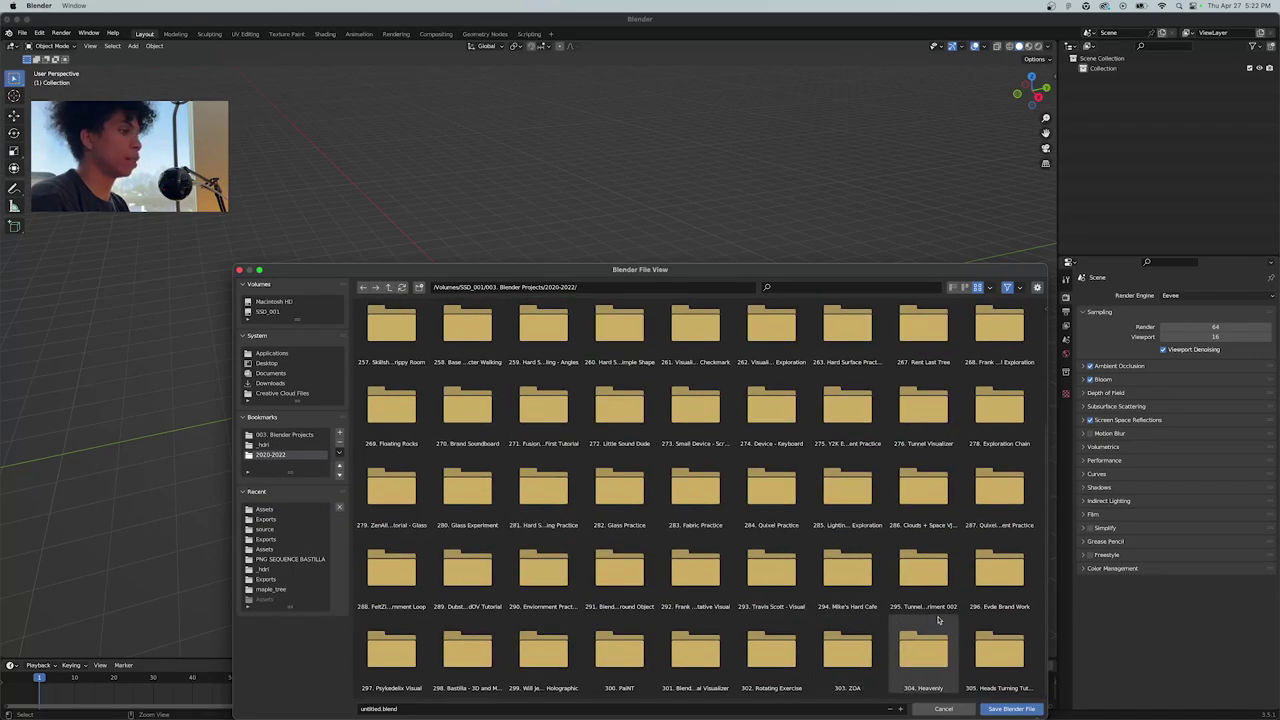
pyautogui.doubleClick(1000, 654)
pyautogui.doubleClick(413, 345)
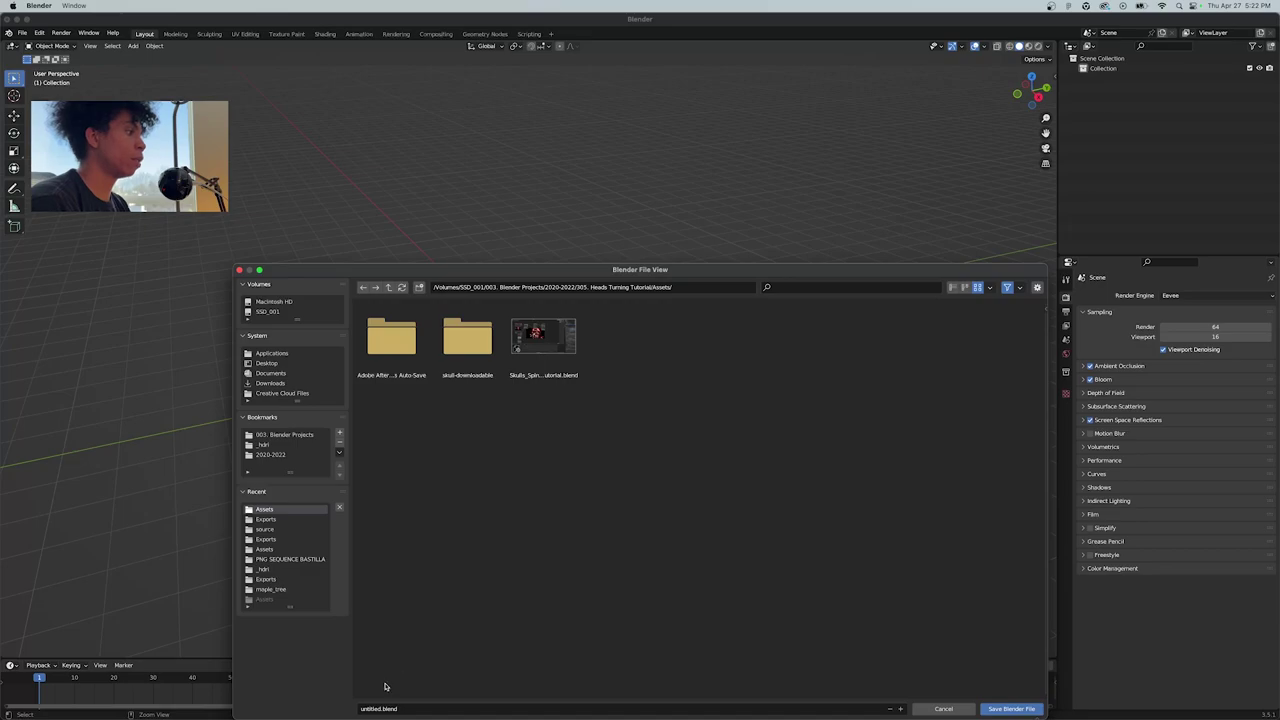
pyautogui.click(370, 708)
pyautogui.moveTo(368, 708); pyautogui.dragTo(383, 706)
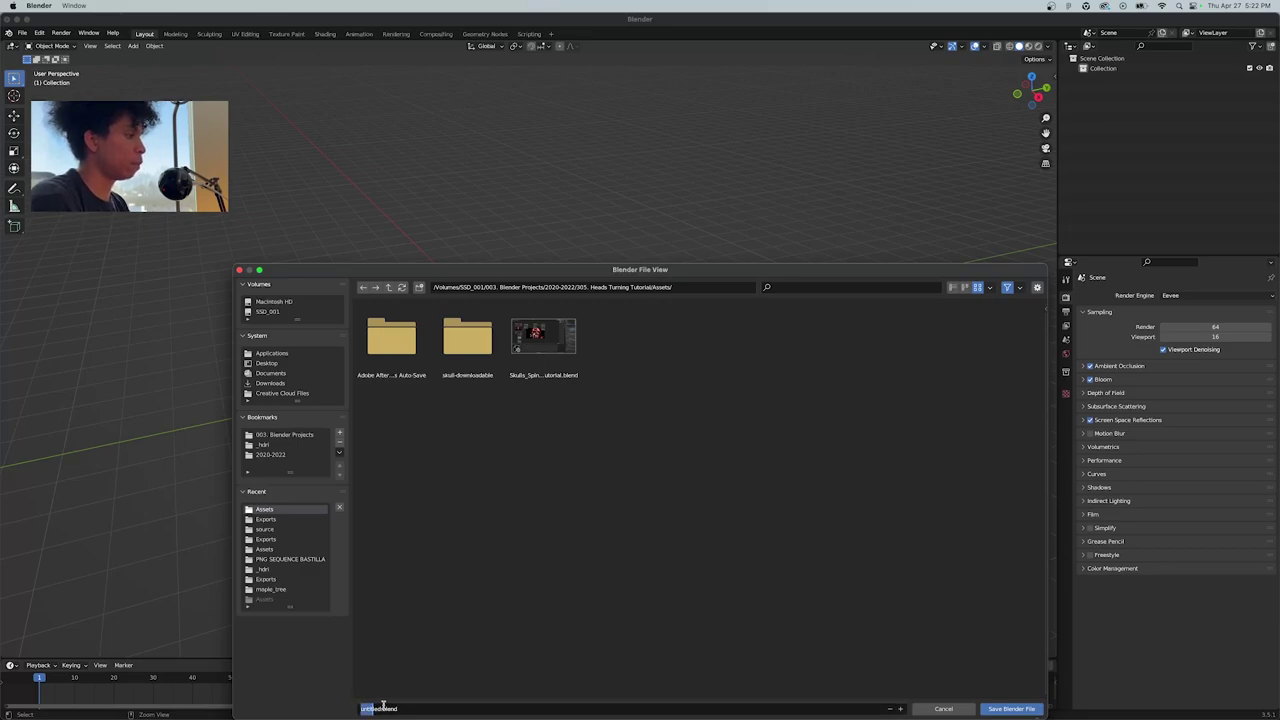
pyautogui.click(382, 706)
pyautogui.press('BackSpace')
pyautogui.press('BackSpace')
pyautogui.press('BackSpace')
pyautogui.press('BackSpace')
pyautogui.press('BackSpace')
pyautogui.press('BackSpace')
pyautogui.press('BackSpace')
pyautogui.press('BackSpace')
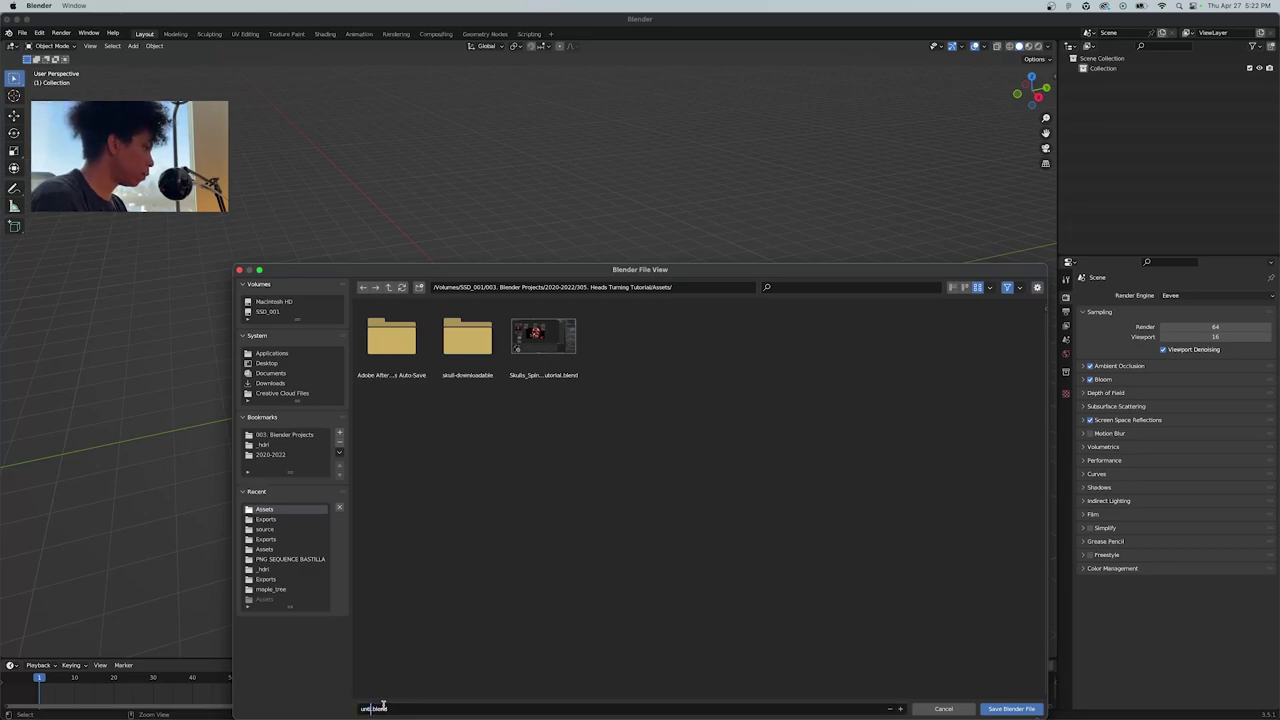
pyautogui.write('tutorial')
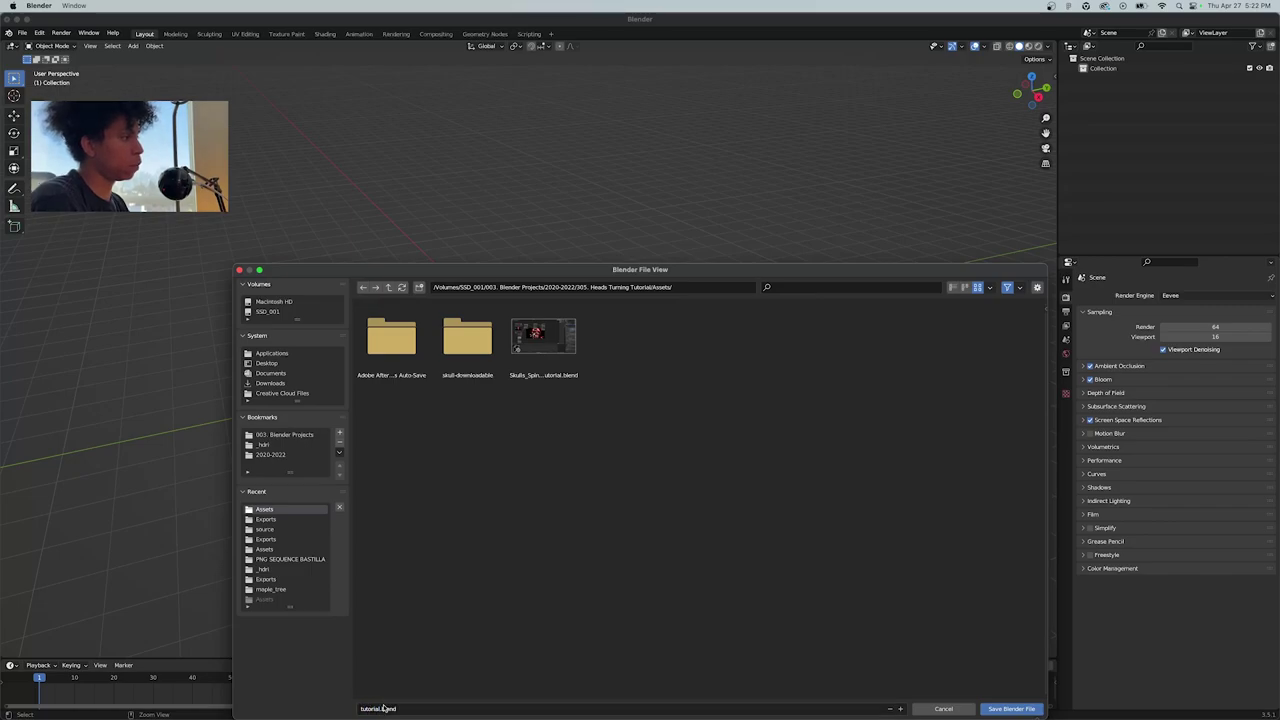
pyautogui.click(1011, 709)
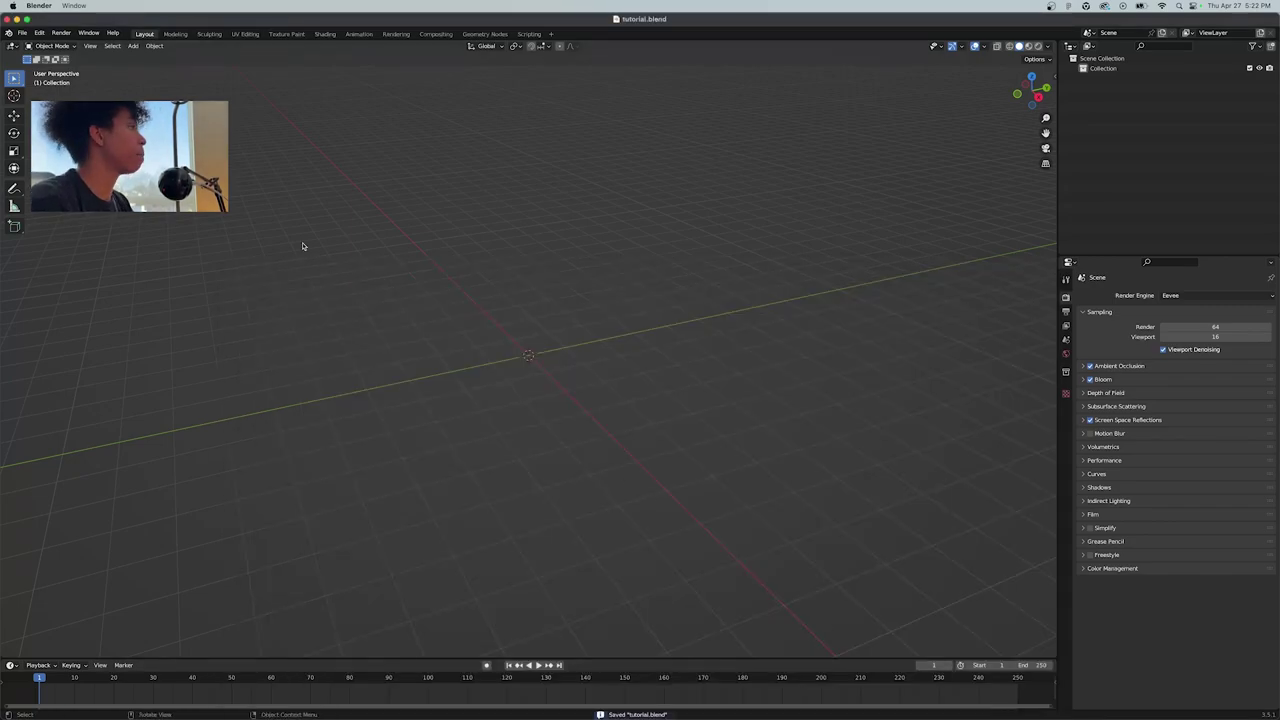
pyautogui.click(22, 33)
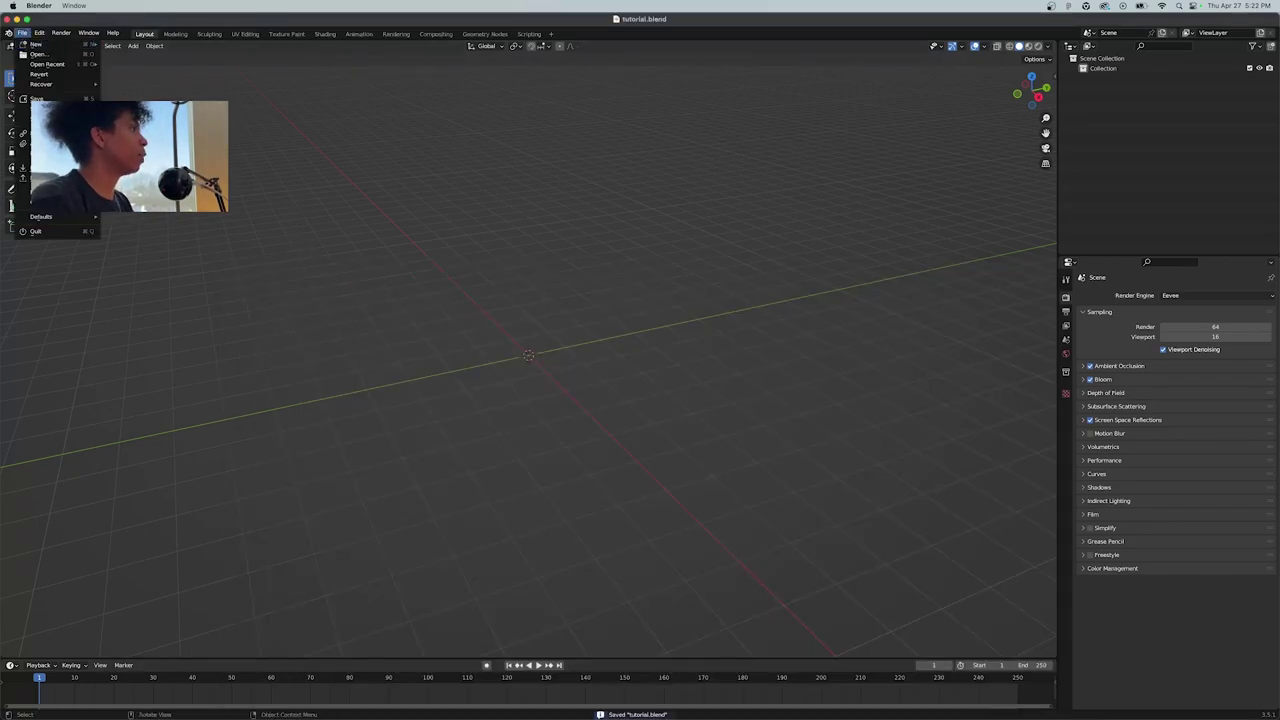
pyautogui.moveTo(39, 34)
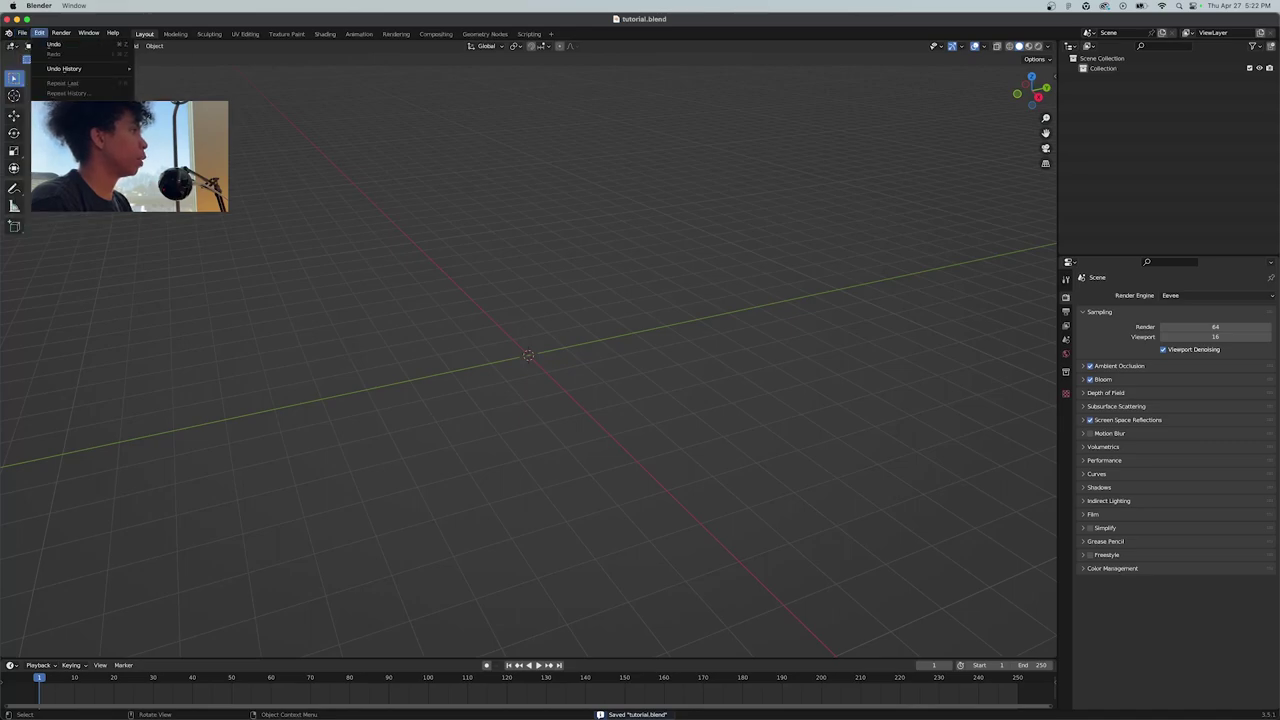
pyautogui.click(60, 185)
pyautogui.moveTo(280, 180); pyautogui.dragTo(640, 182)
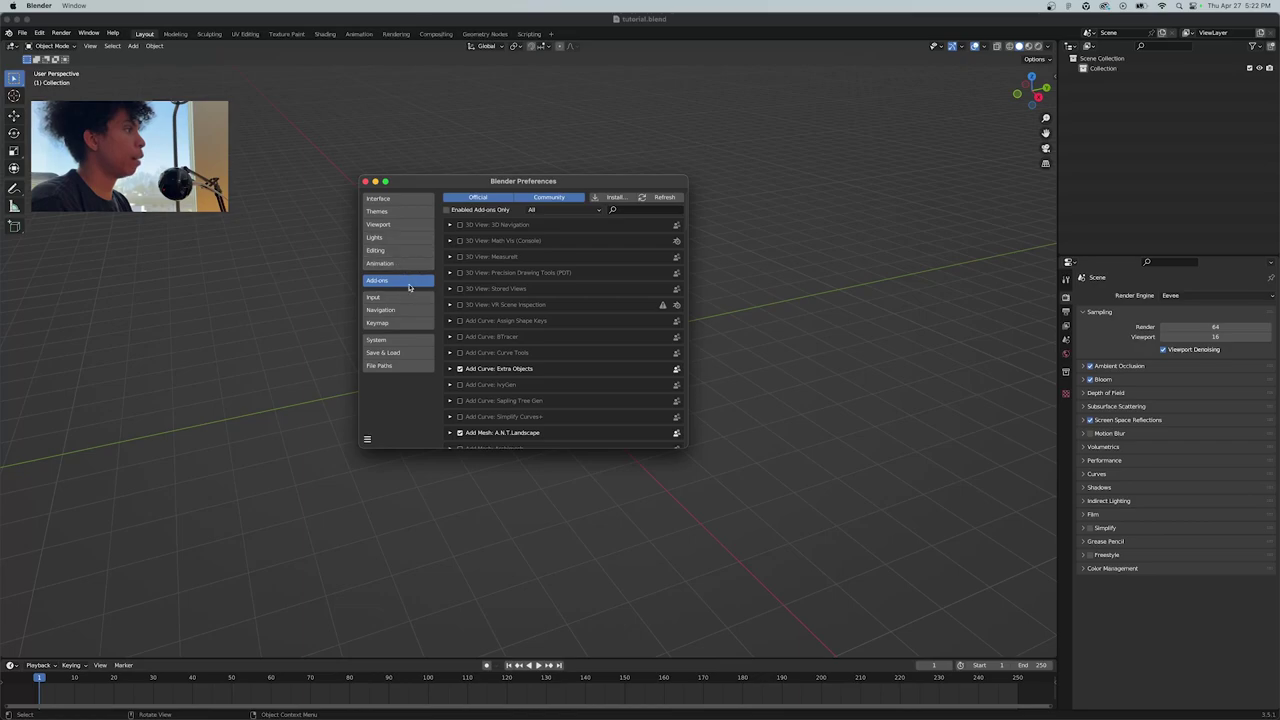
pyautogui.click(408, 265)
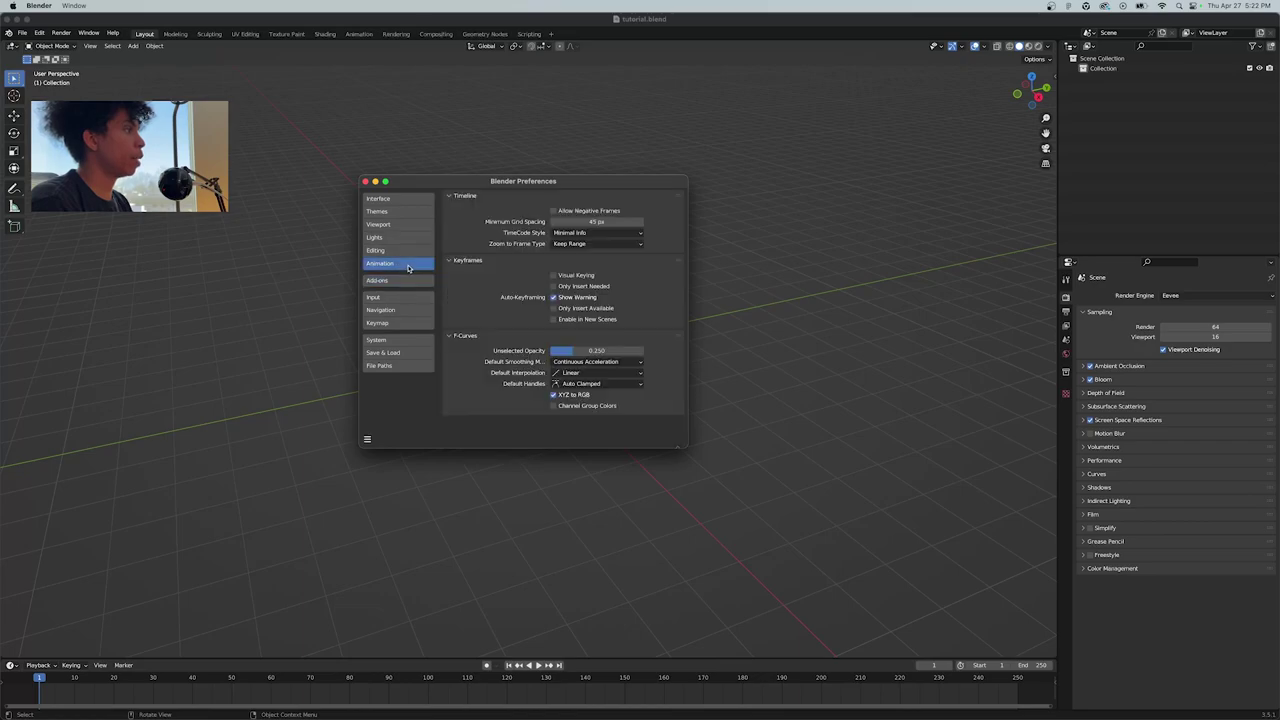
pyautogui.click(593, 373)
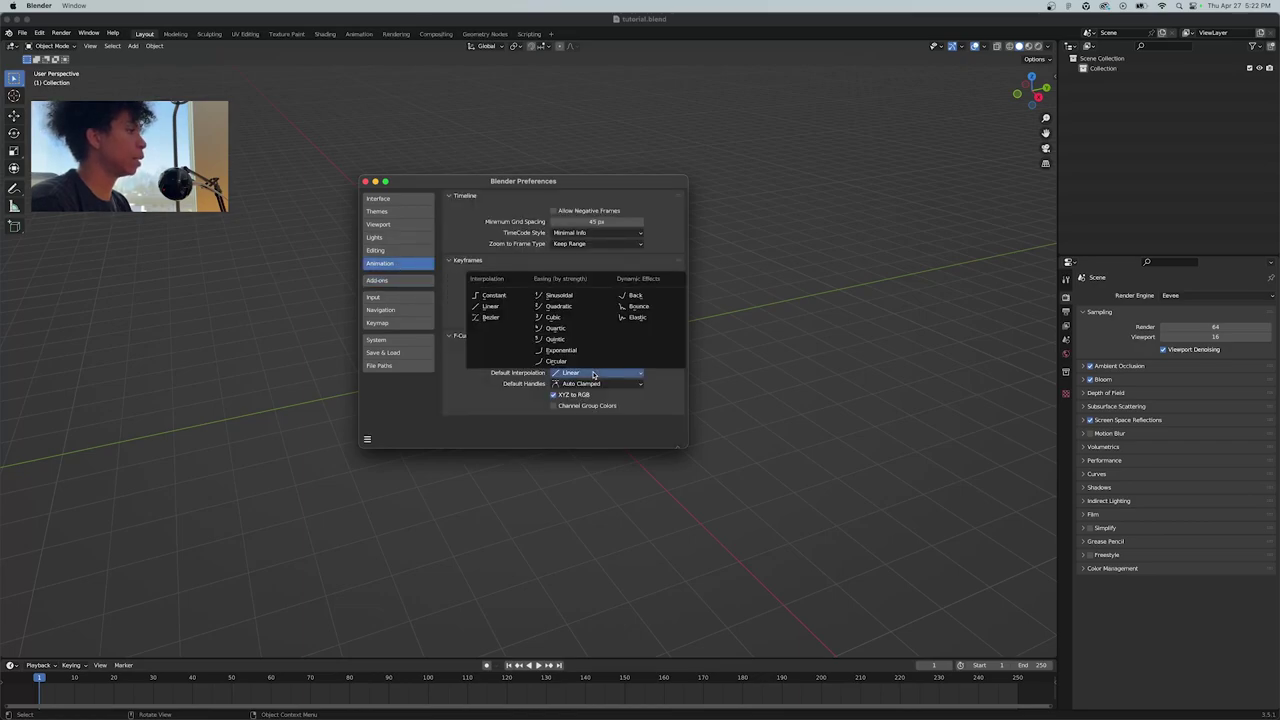
pyautogui.click(593, 373)
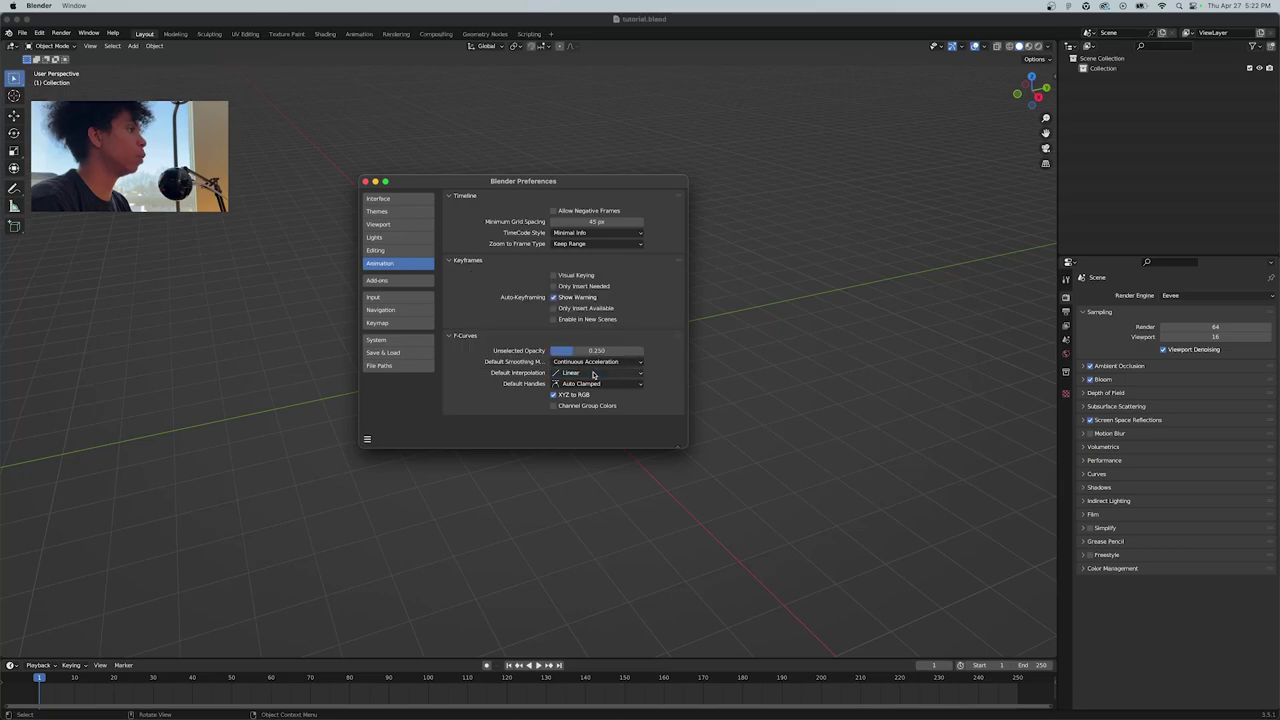
pyautogui.click(366, 182)
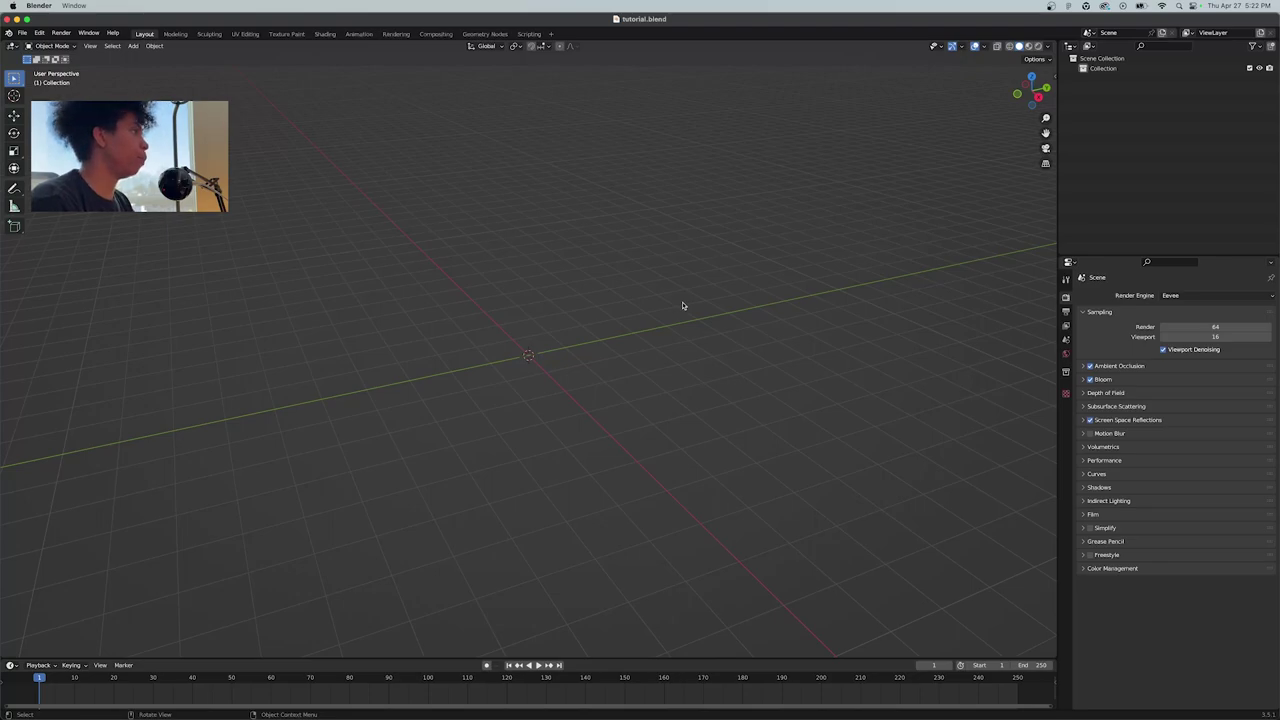
# Open Sketchfab in the browser and search for skull models
pyautogui.press('super+Tab')
pyautogui.press('super+Tab')
pyautogui.press('super+Tab')
pyautogui.press('super+Tab')
pyautogui.press('super+Tab')
pyautogui.press('super+Tab')
pyautogui.press('super+Tab')
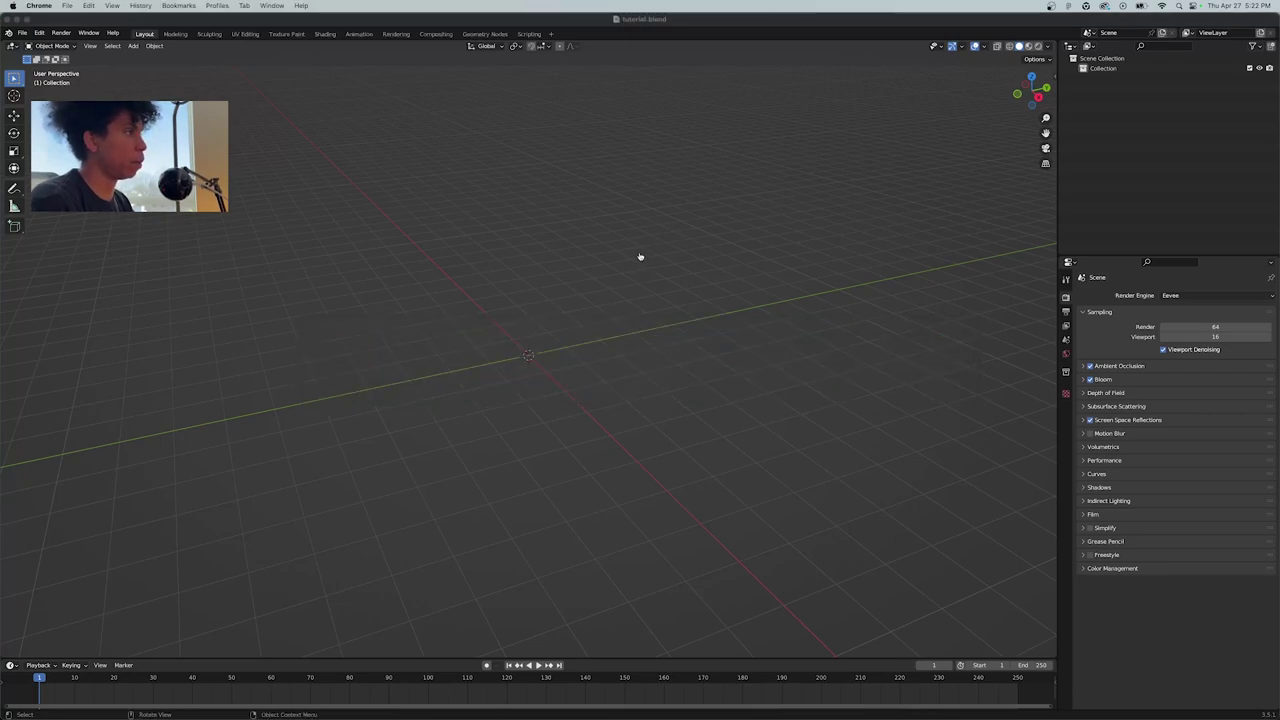
pyautogui.press('super+n')
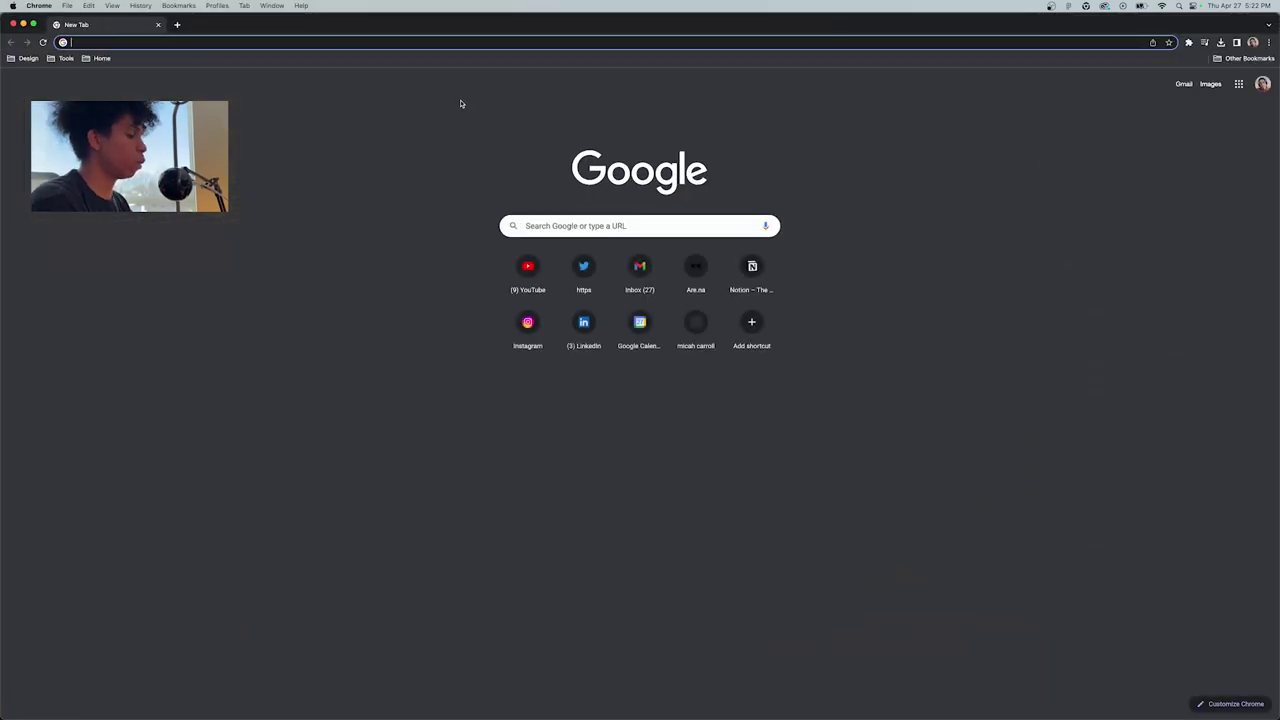
pyautogui.write('sketchfab')
pyautogui.press('Return')
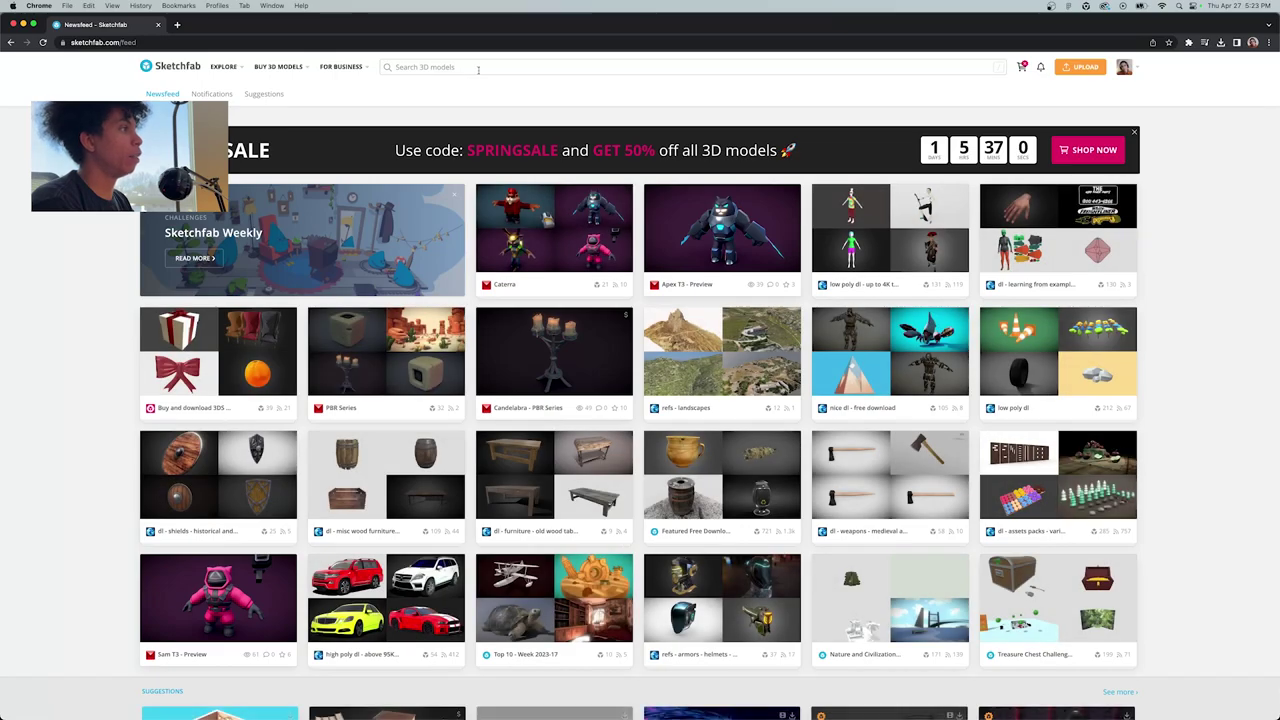
pyautogui.click(474, 70)
pyautogui.write('skull')
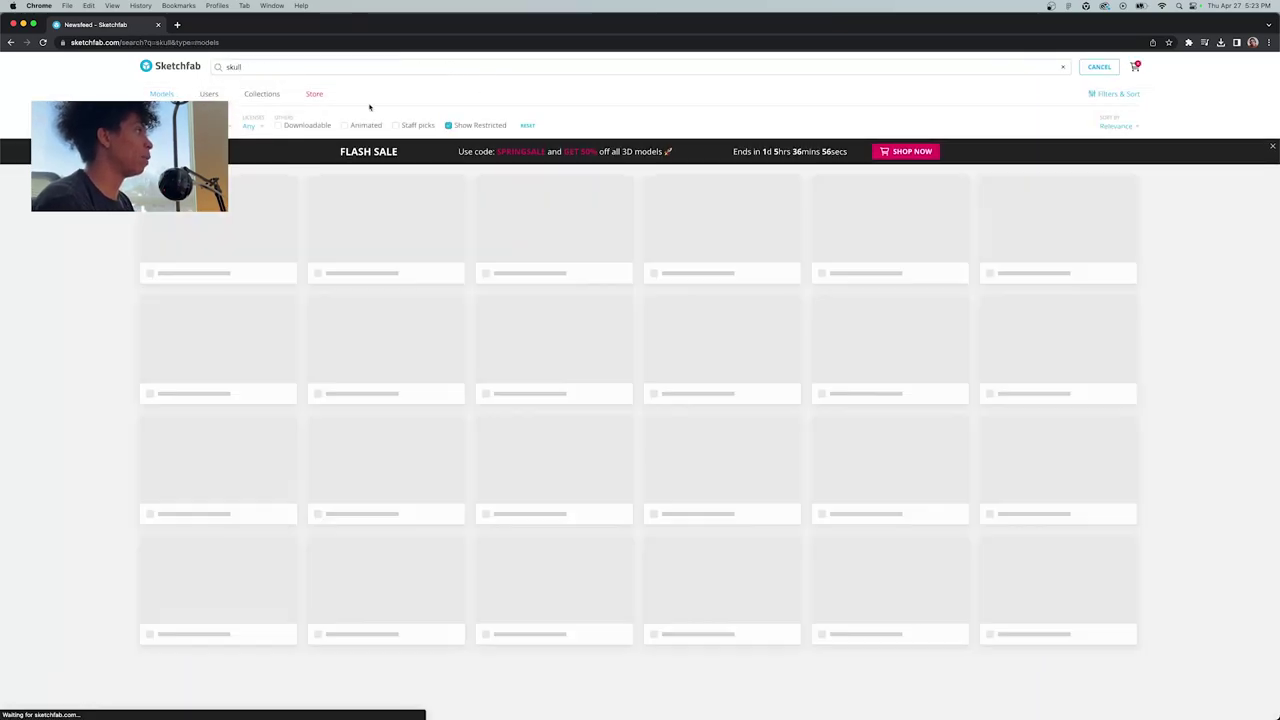
# Filter to downloadable skulls, preview the Skull downloadable model, then return to Blender
pyautogui.click(282, 125)
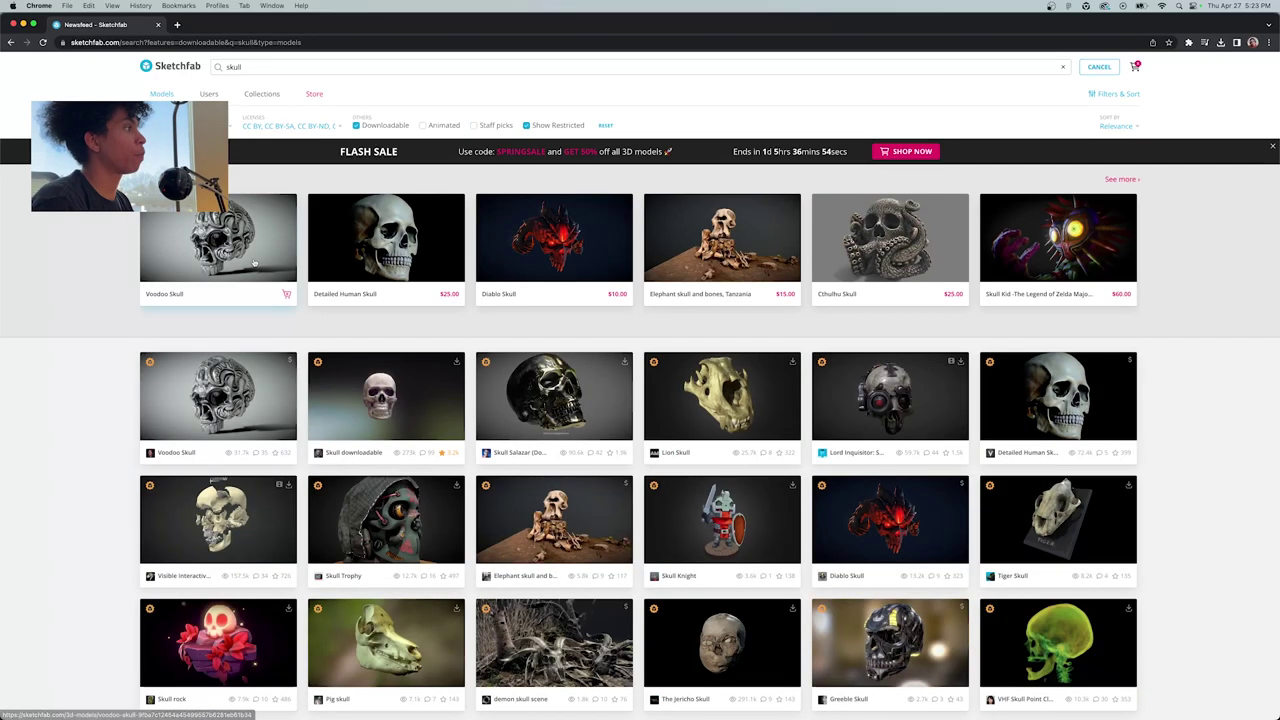
pyautogui.click(430, 406)
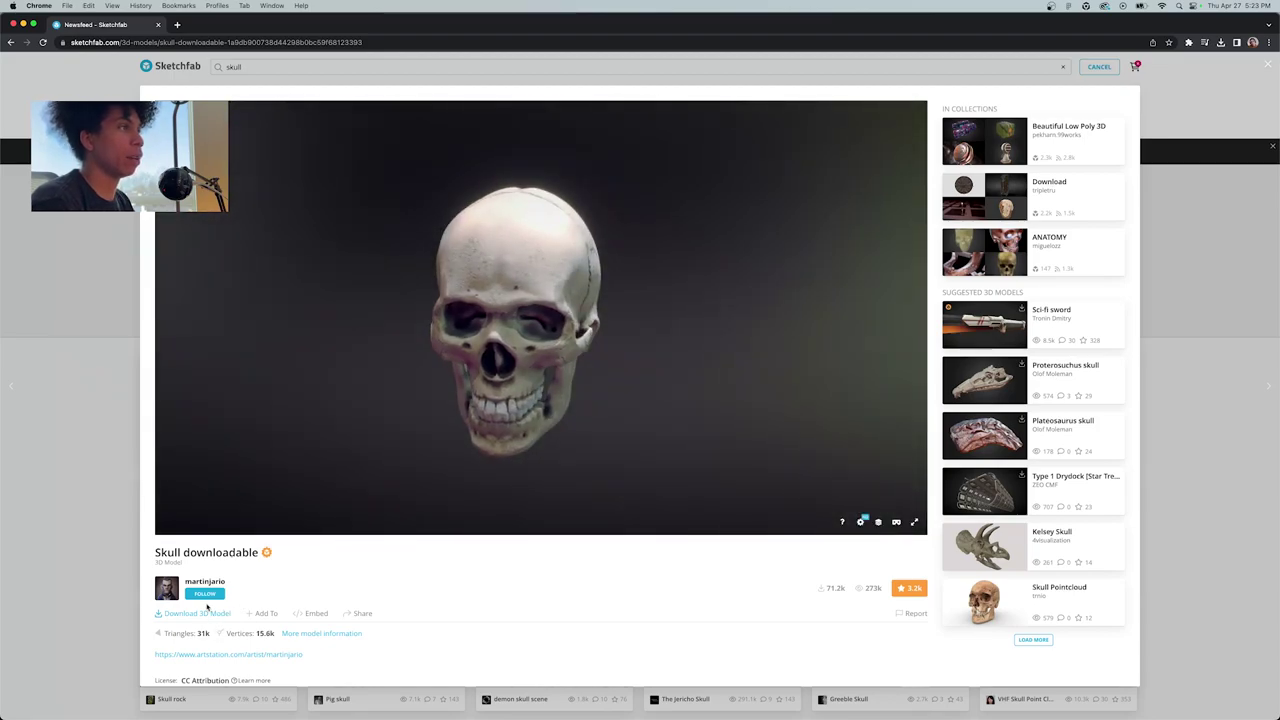
pyautogui.press('Escape')
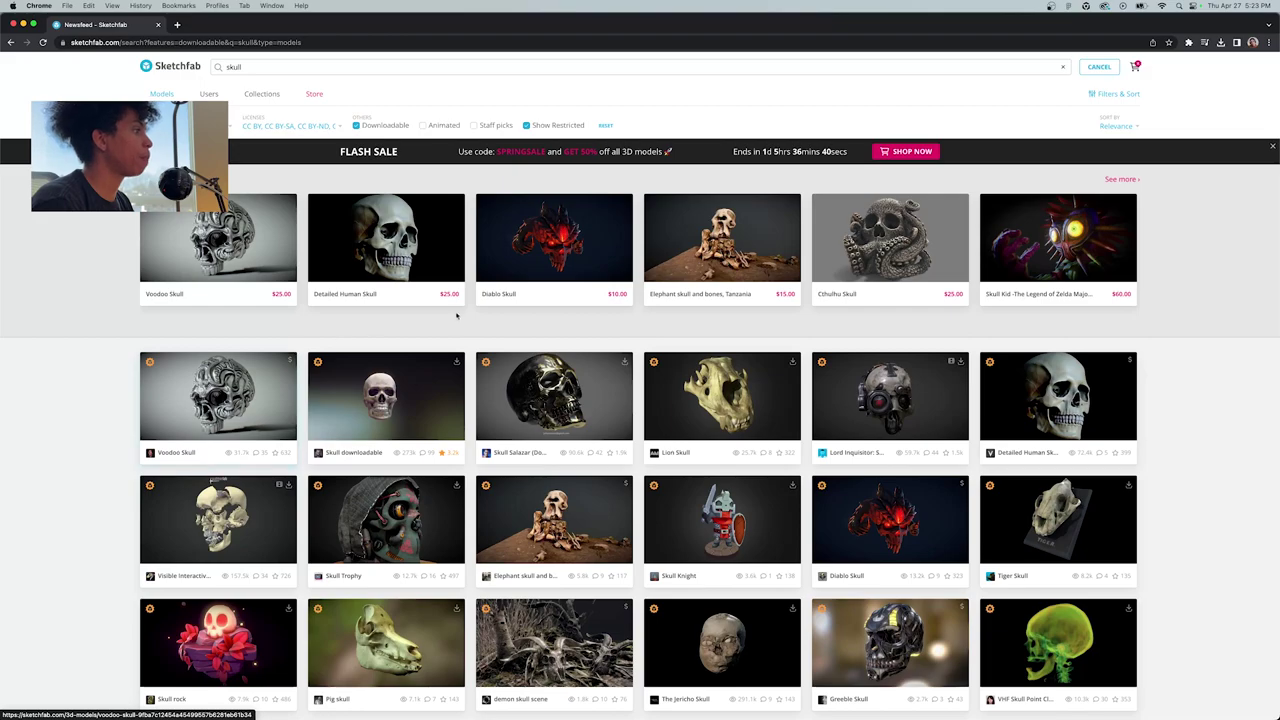
pyautogui.press('super+Tab')
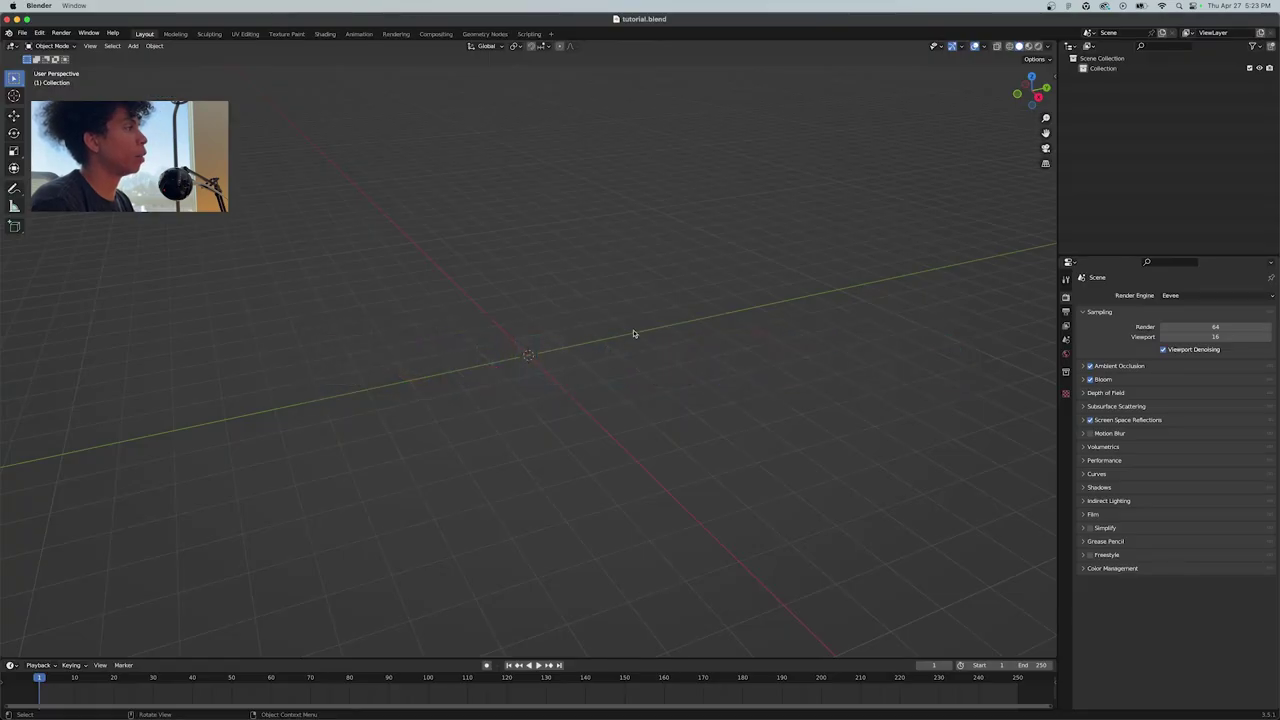
# Look over the file formats Blender can import from the File menu
pyautogui.click(22, 33)
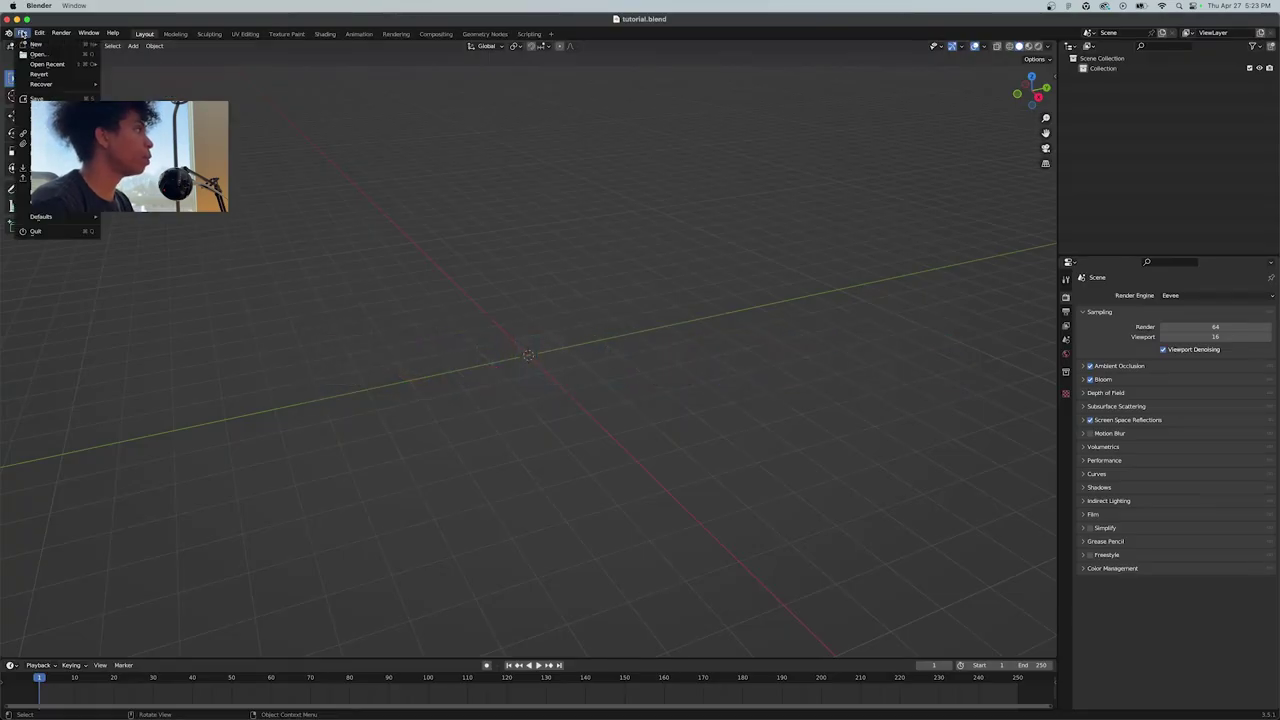
pyautogui.click(308, 203)
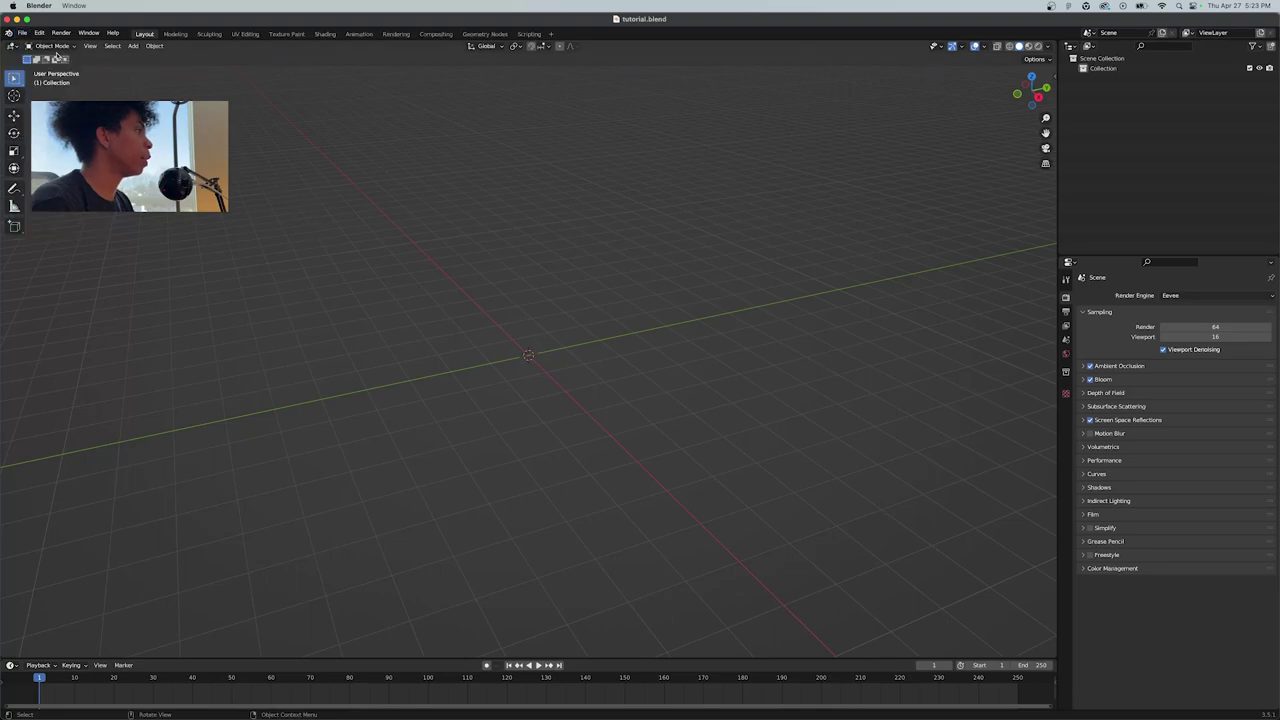
pyautogui.click(22, 33)
pyautogui.moveTo(40, 167)
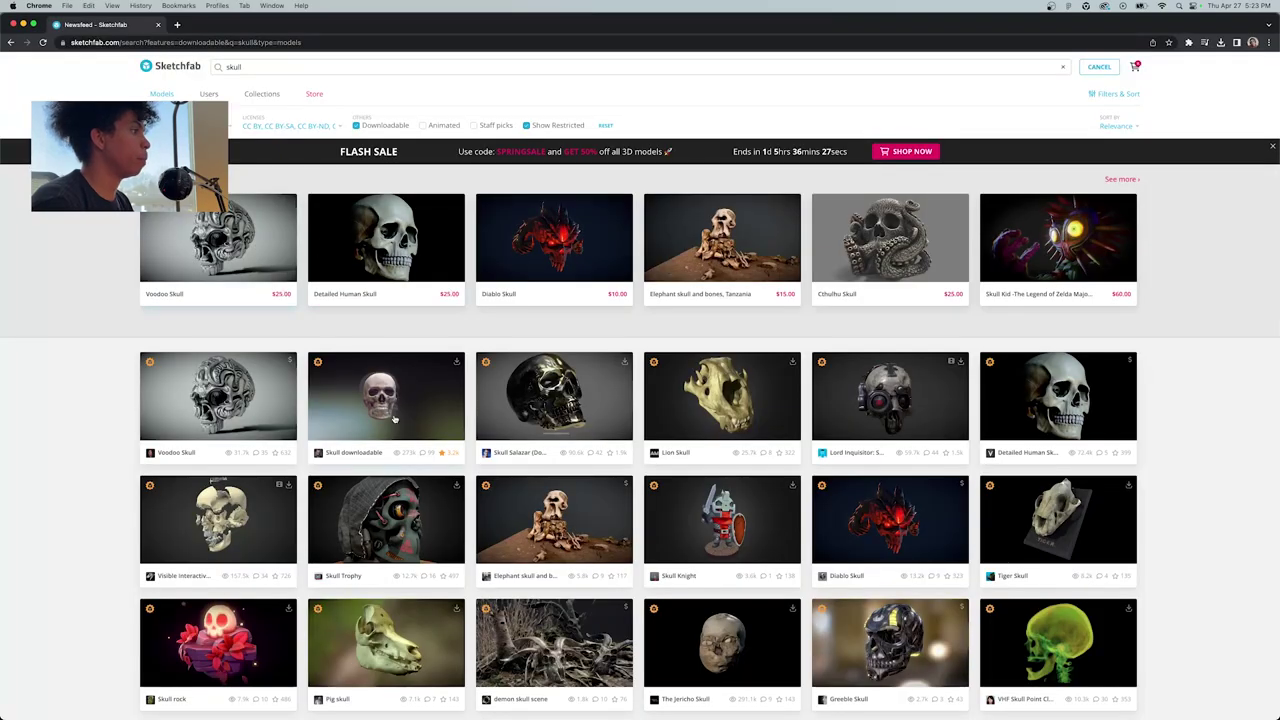
# View the Skull downloadable model's download options: obj, USDZ, glTF and GLB
pyautogui.click(386, 416)
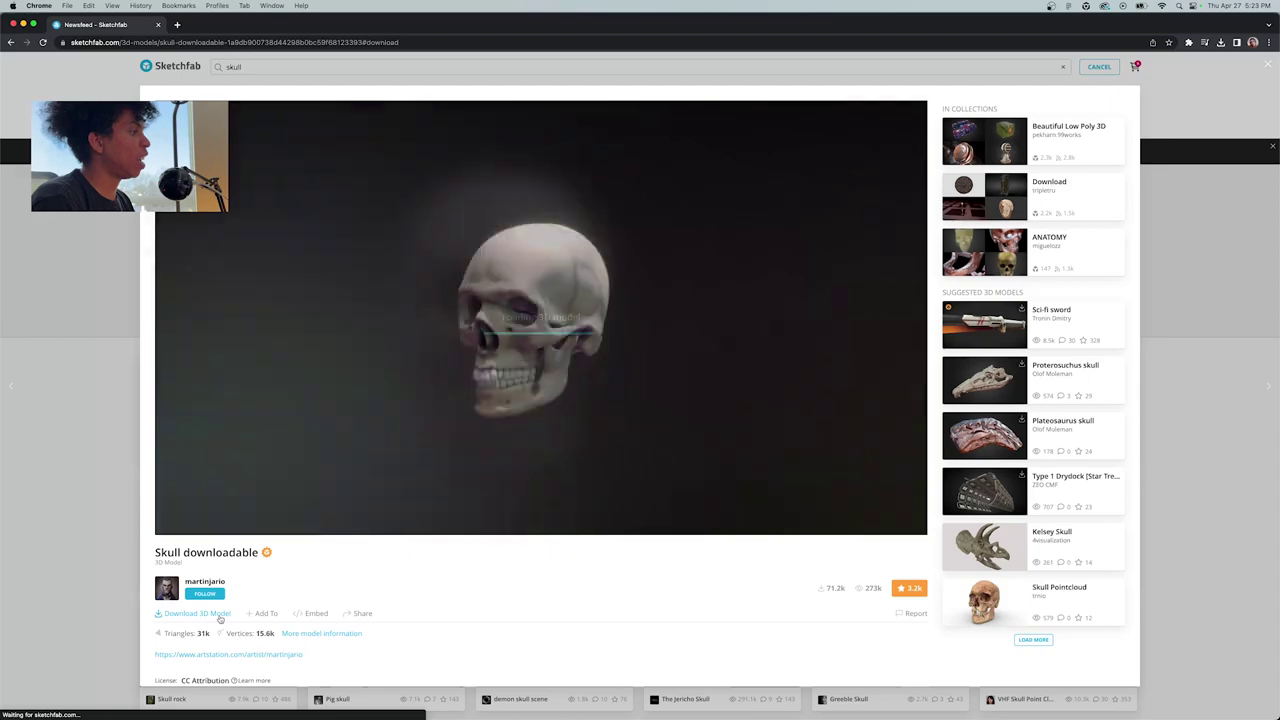
pyautogui.click(200, 613)
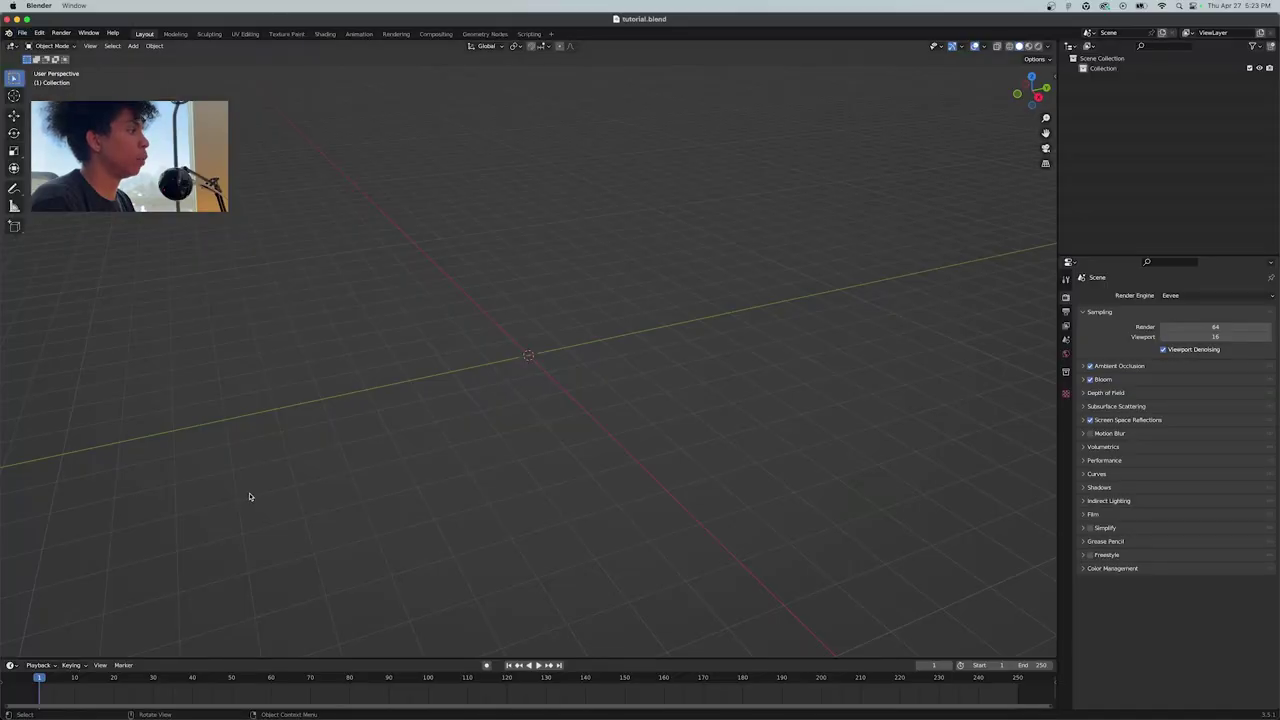
# Import craneo.OBJ from skull-downloadable/source as a Wavefront OBJ
pyautogui.click(21, 32)
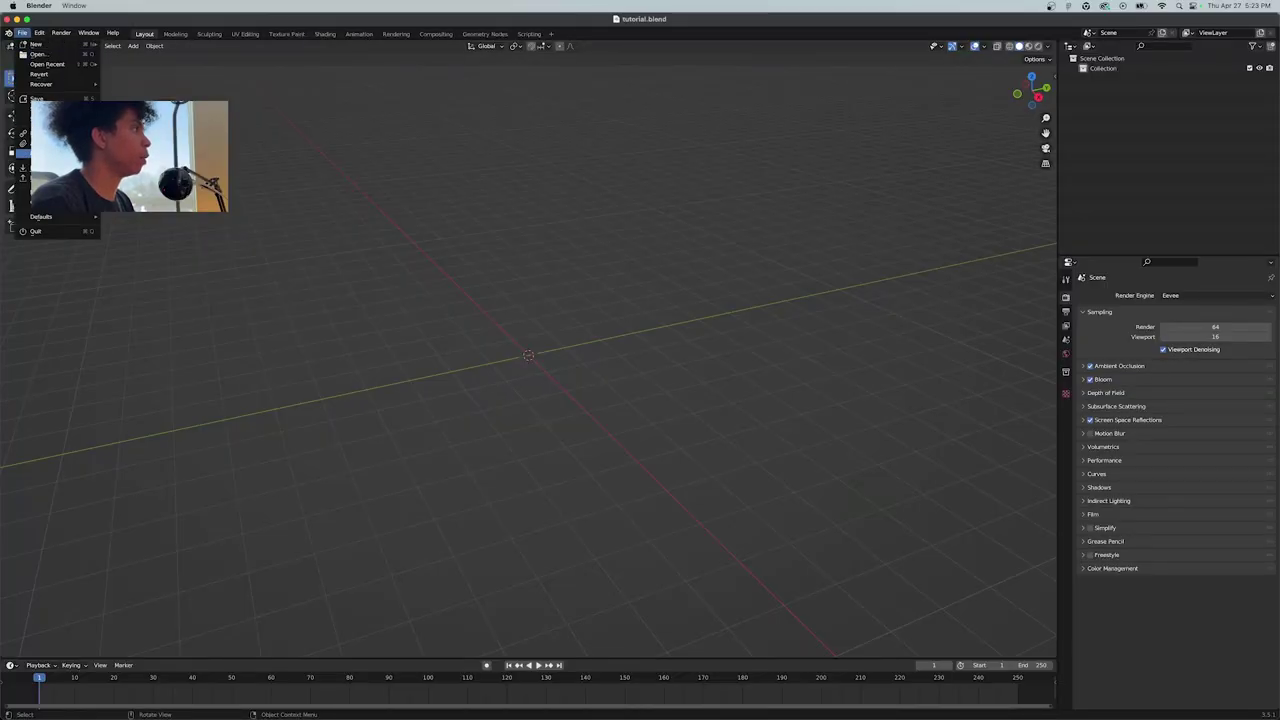
pyautogui.moveTo(20, 167)
pyautogui.click(180, 213)
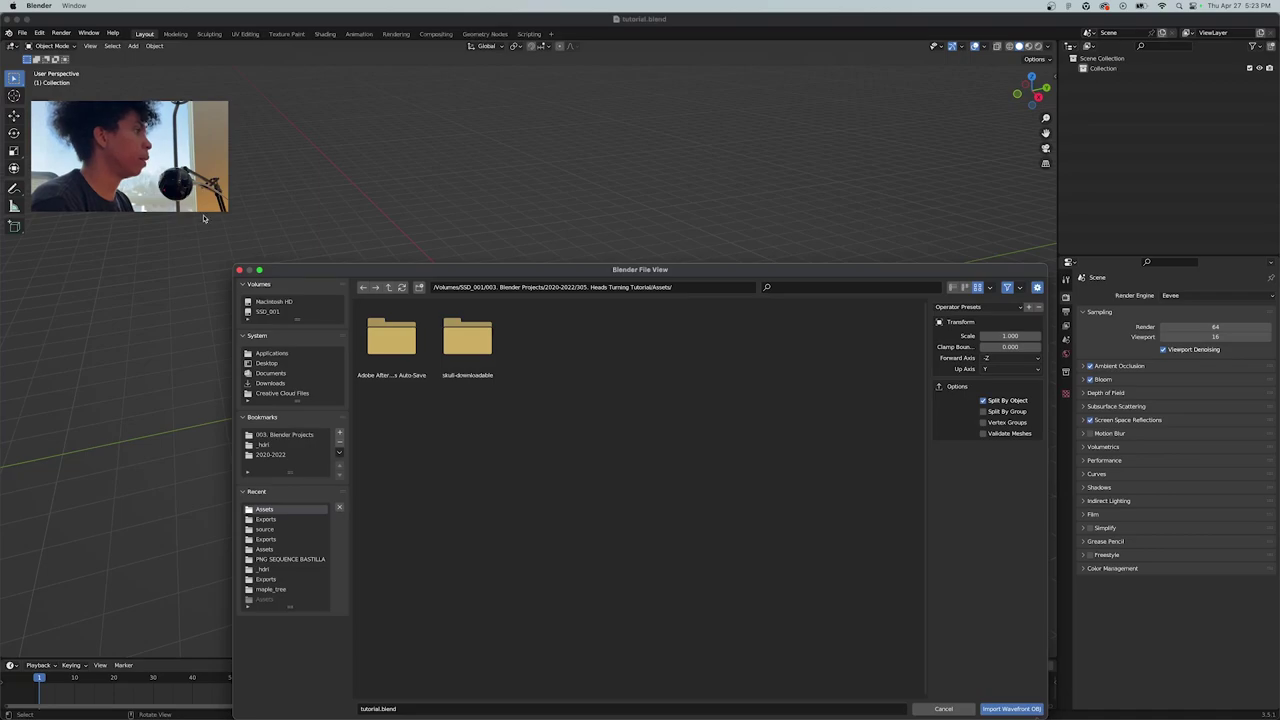
pyautogui.doubleClick(467, 338)
pyautogui.doubleClick(391, 340)
pyautogui.click(391, 340)
pyautogui.click(1011, 708)
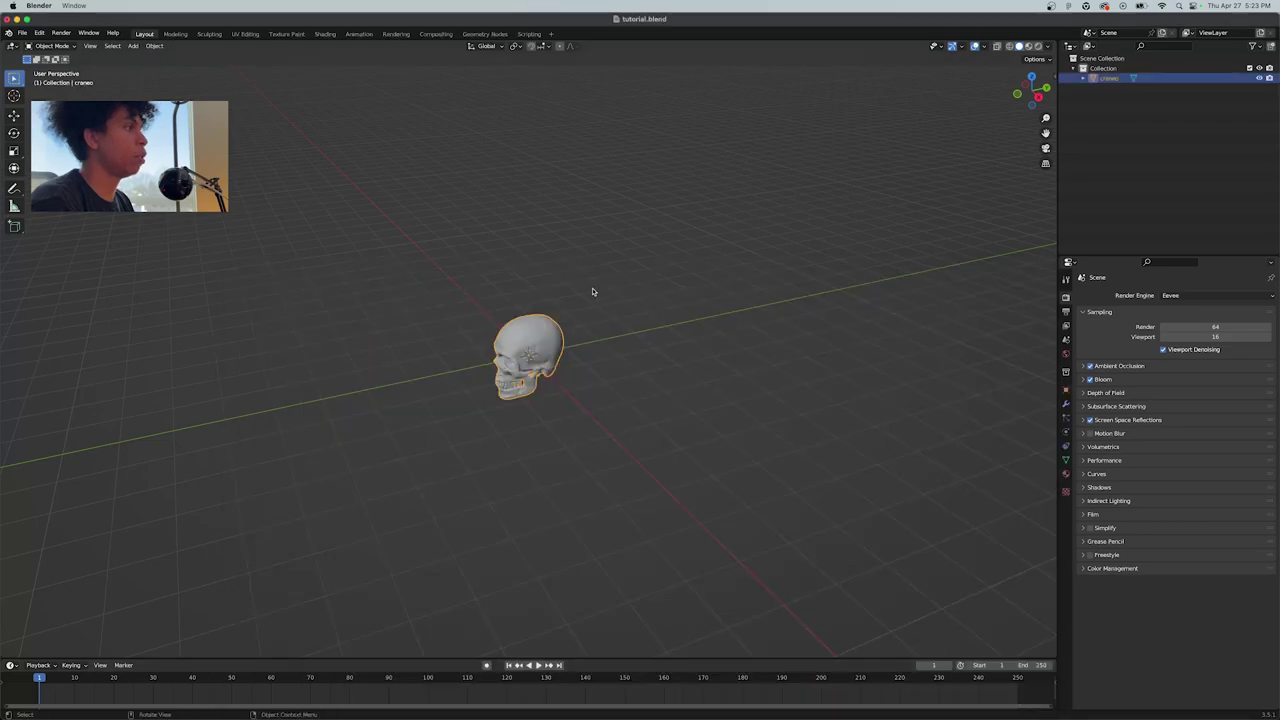
# Zoom in and view the skull straight from the front
pyautogui.hscroll(5, 616, 295)
pyautogui.keyDown('ctrl'); pyautogui.scroll(5, 617, 295); pyautogui.keyUp('ctrl')
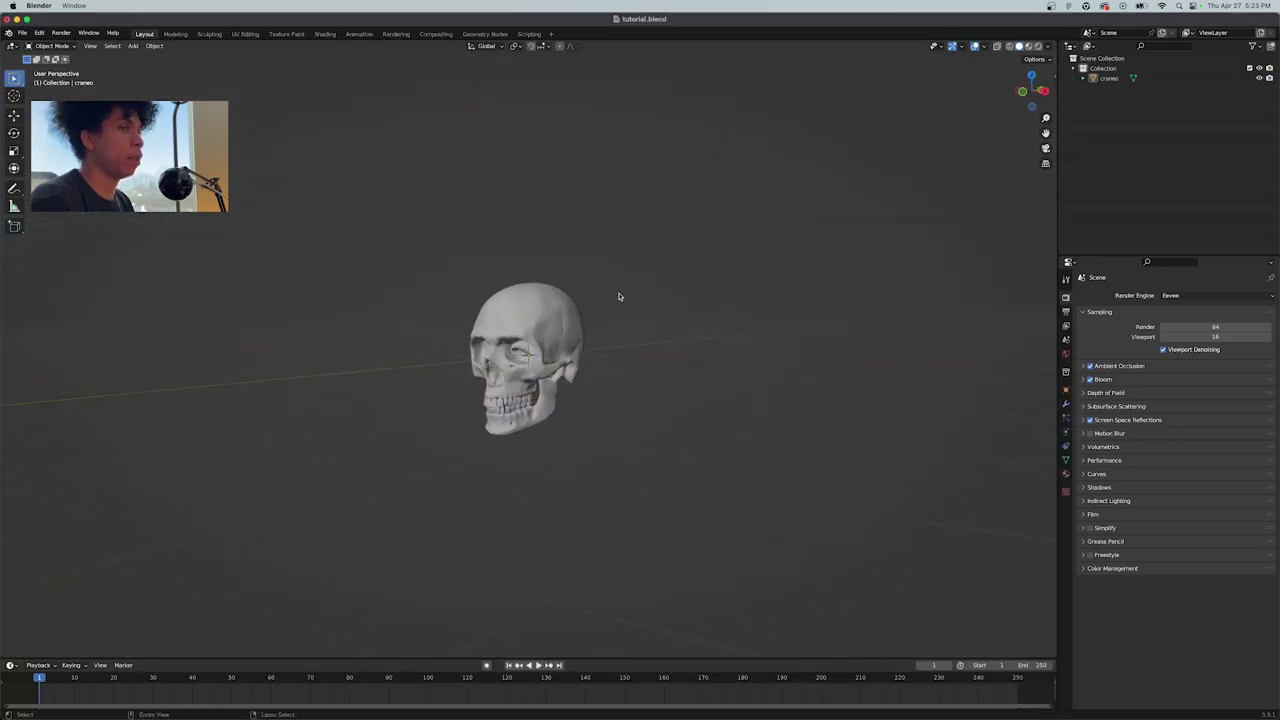
pyautogui.scroll(5, 618, 296)
pyautogui.keyDown('ctrl'); pyautogui.scroll(-8, 618, 296); pyautogui.keyUp('ctrl')
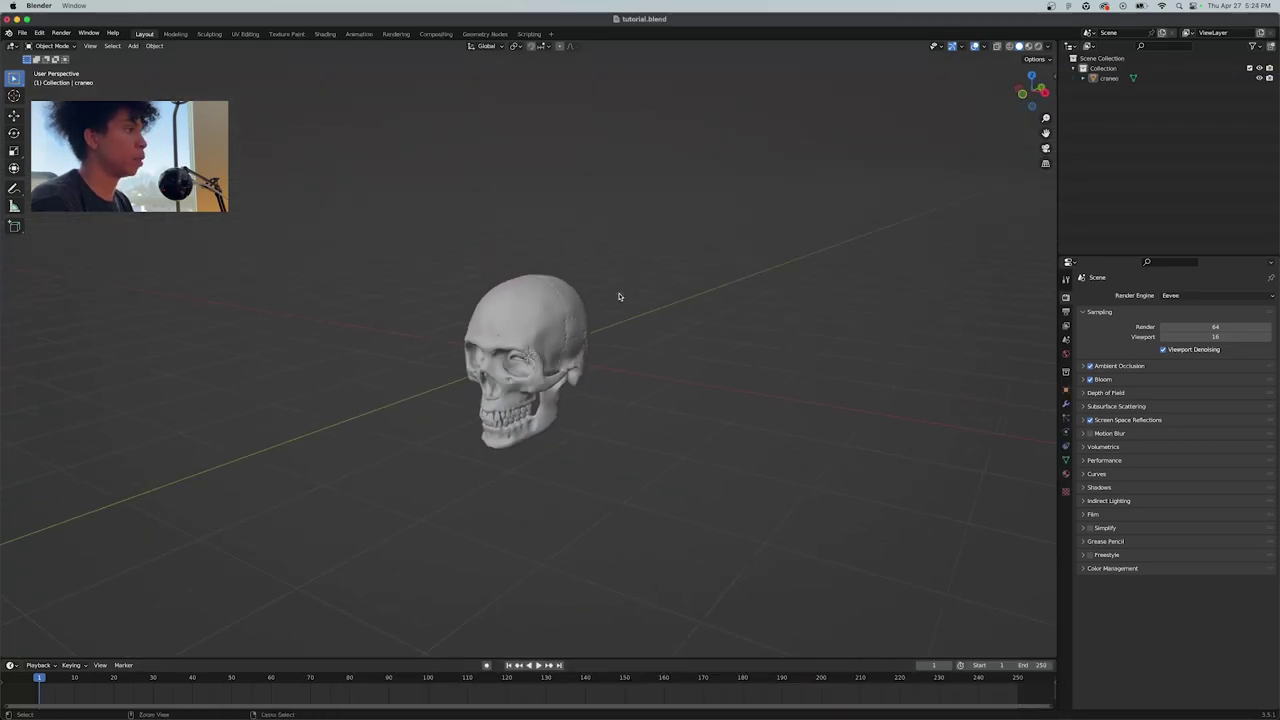
pyautogui.hscroll(5, 618, 296)
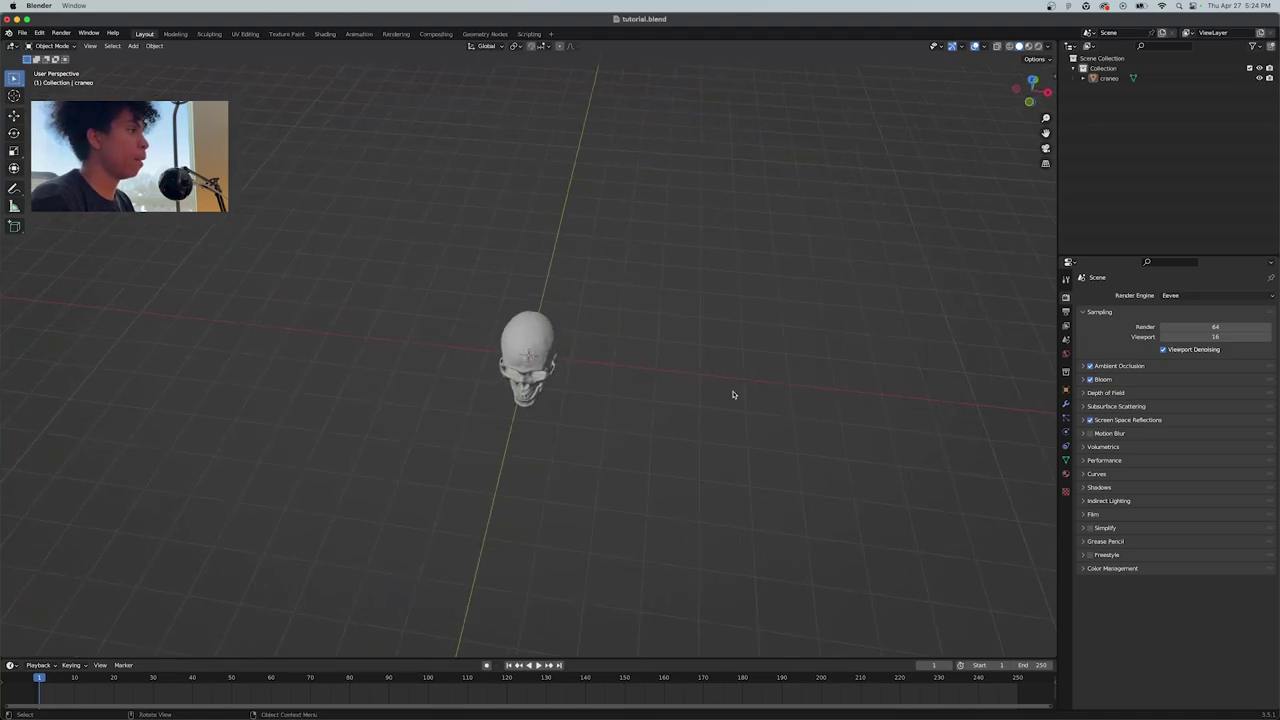
pyautogui.press('KP_1')
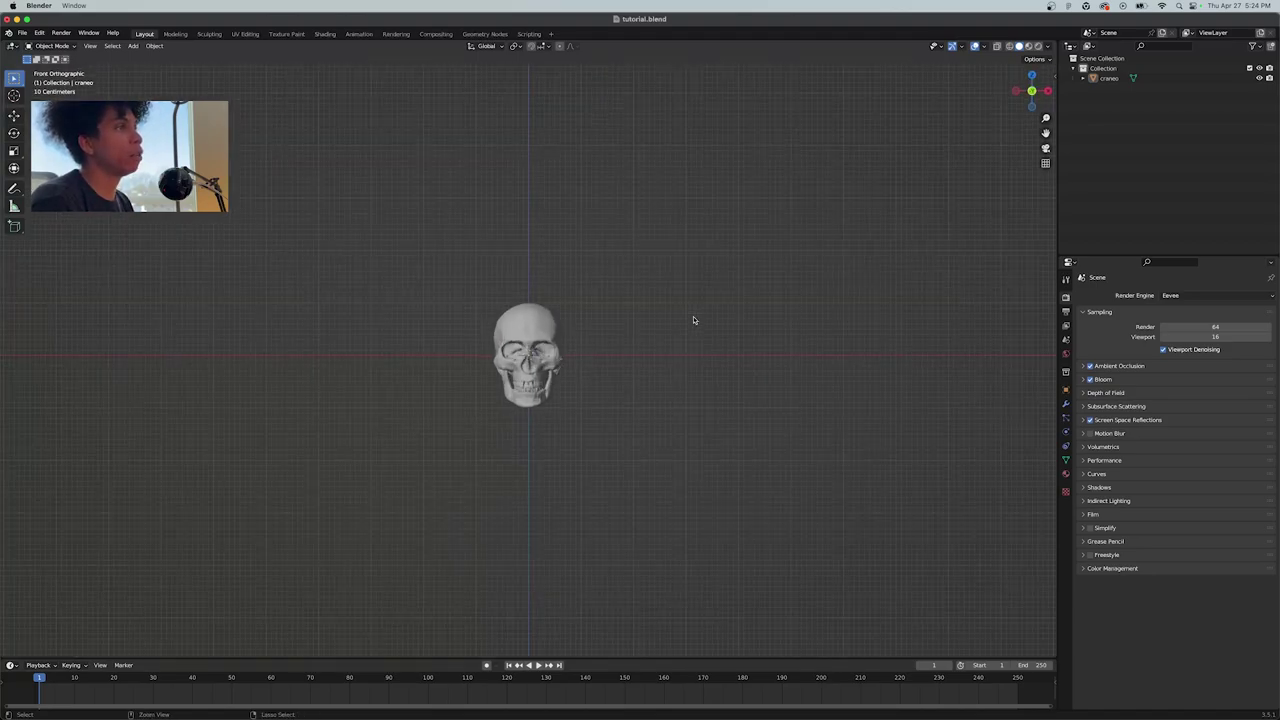
pyautogui.keyDown('ctrl'); pyautogui.scroll(2, 693, 319); pyautogui.keyUp('ctrl')
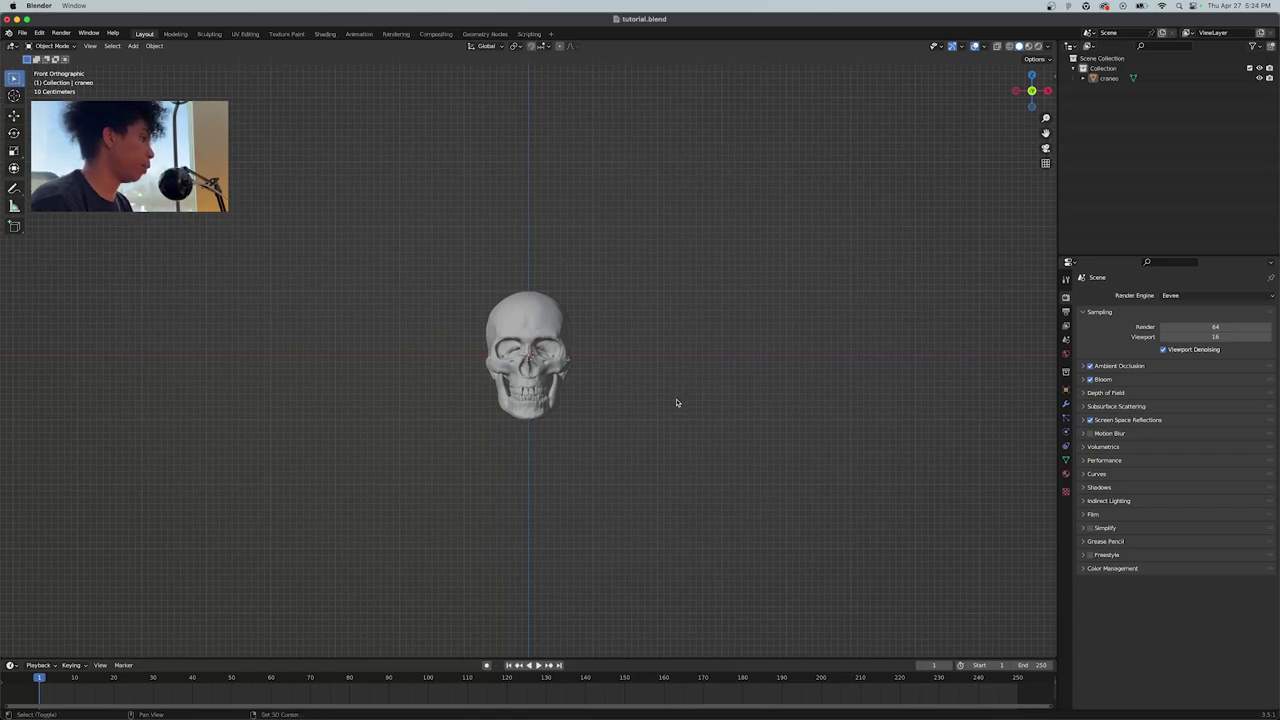
pyautogui.hotkey('shift', 'a')
pyautogui.press('Escape')
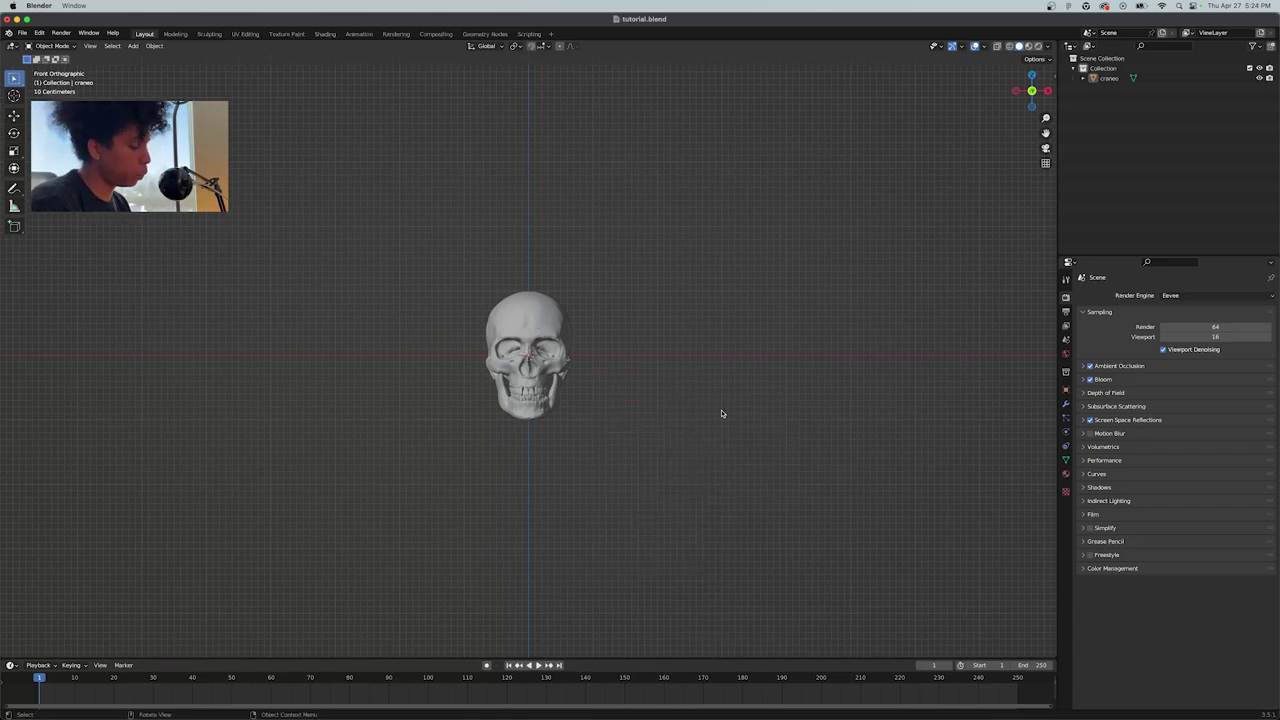
pyautogui.scroll(-10, 722, 413)
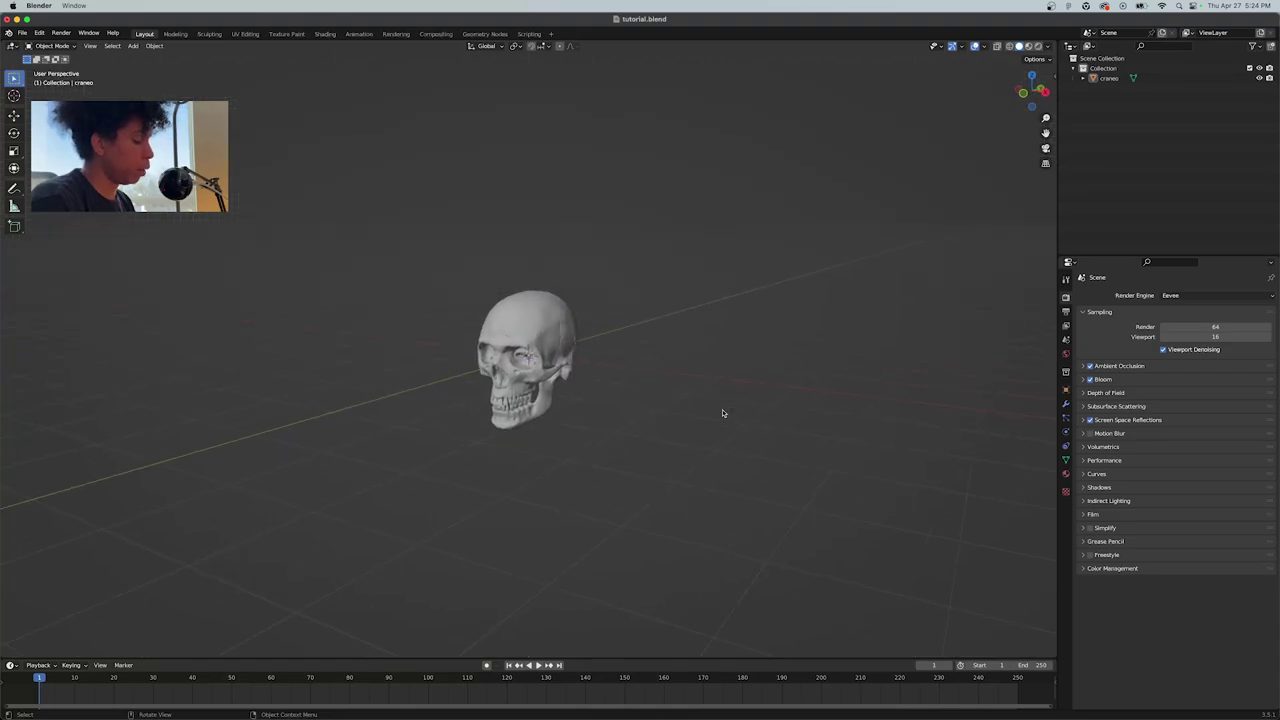
pyautogui.press('`')
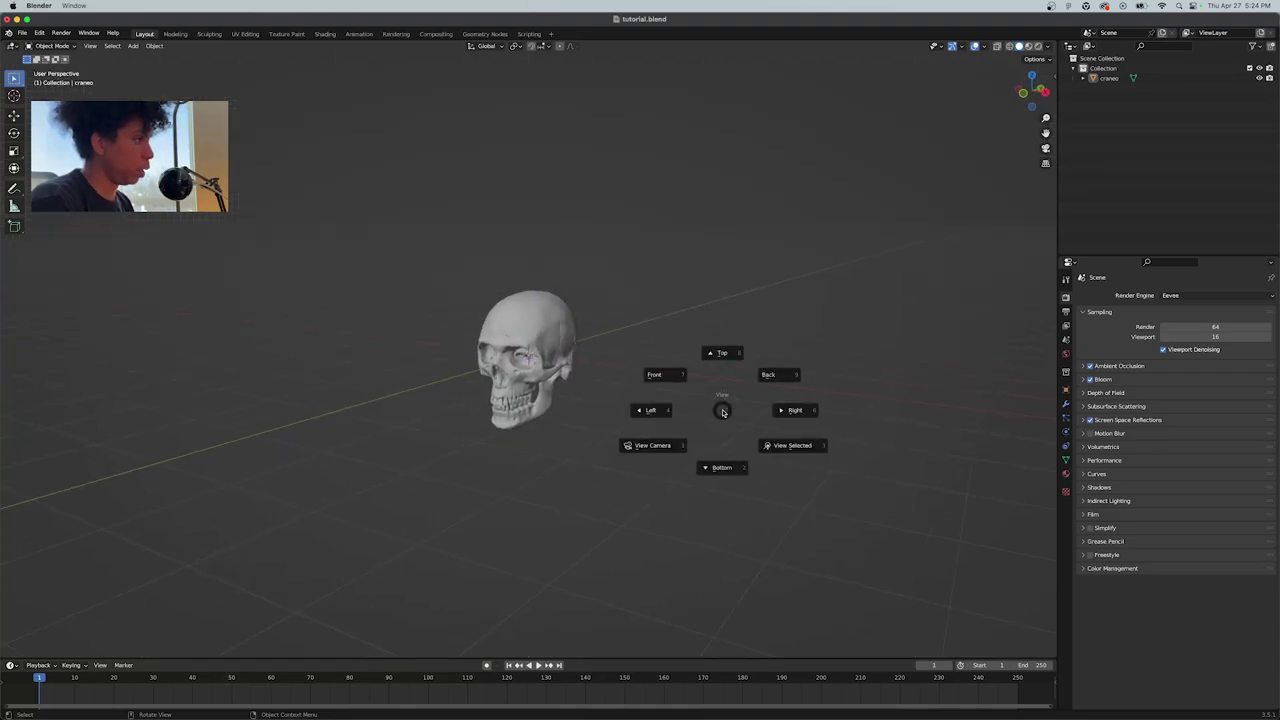
pyautogui.click(662, 376)
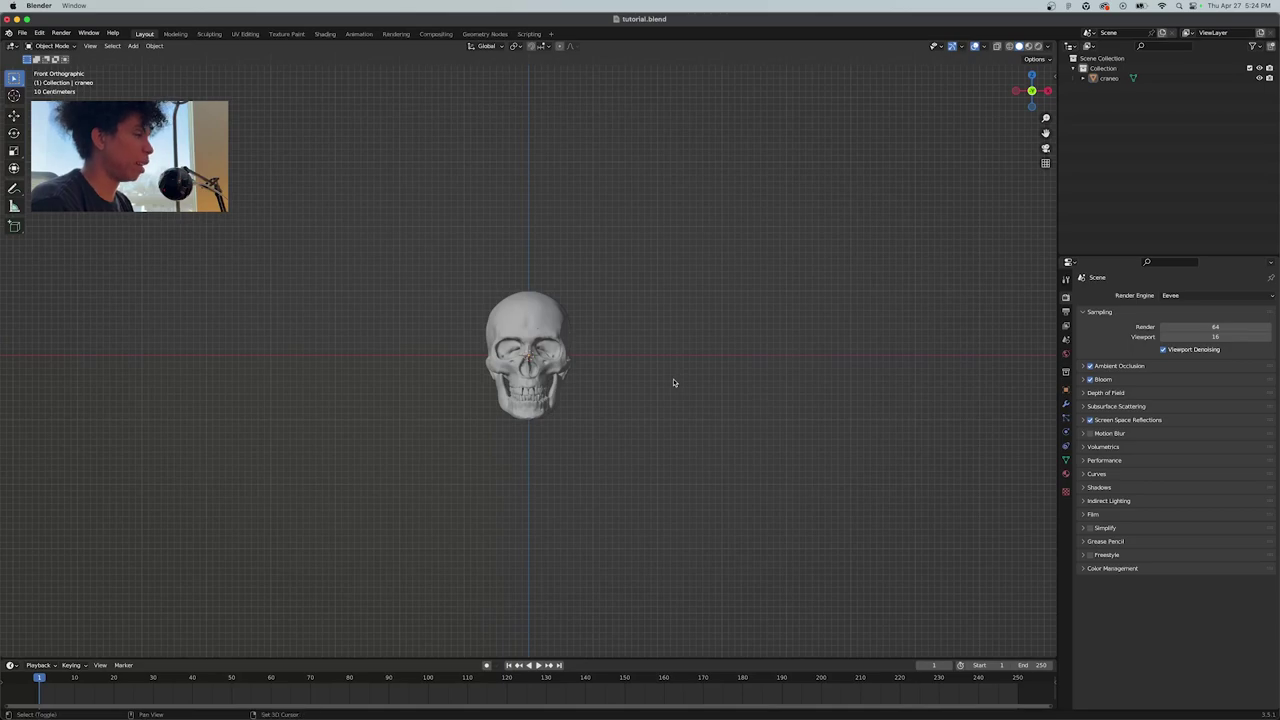
# Add a camera to the scene next to the skull
pyautogui.hotkey('shift', 'a')
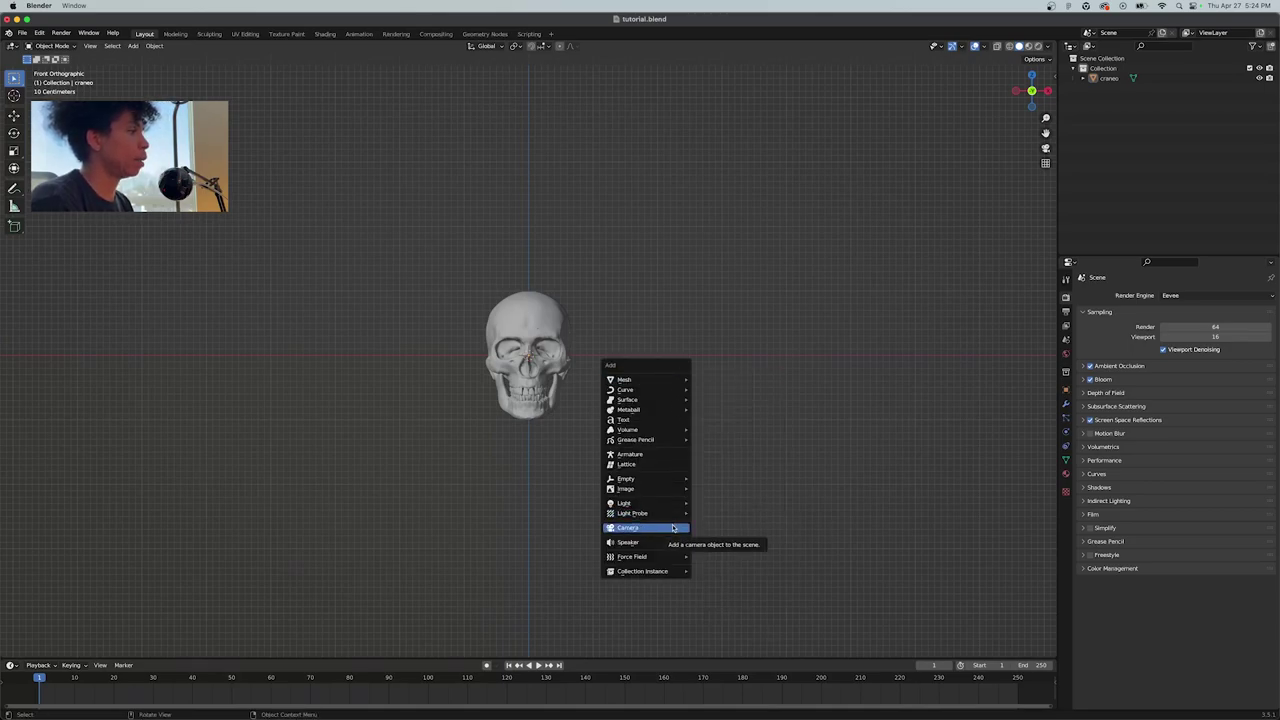
pyautogui.click(673, 527)
pyautogui.moveTo(764, 387); pyautogui.dragTo(764, 387, button='middle')
# Split the viewport vertically and make the right view look through the camera
pyautogui.rightClick(535, 657)
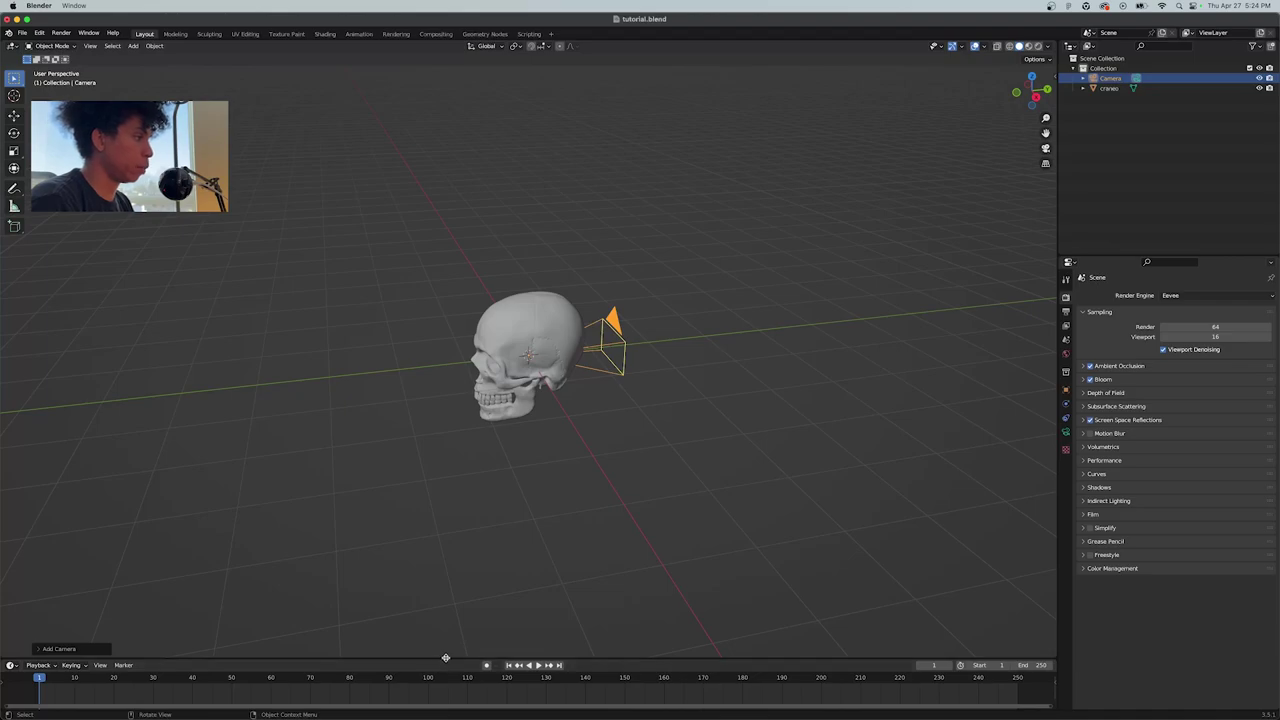
pyautogui.rightClick(508, 660)
pyautogui.click(509, 661)
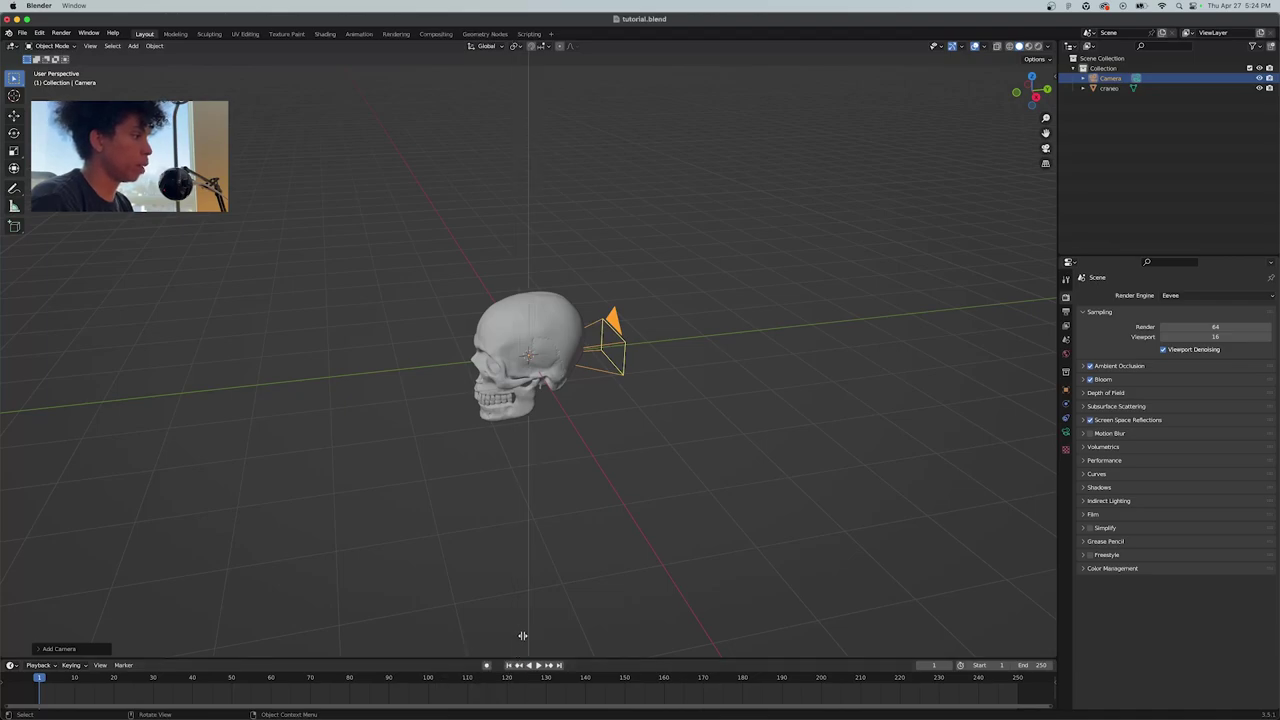
pyautogui.click(536, 632)
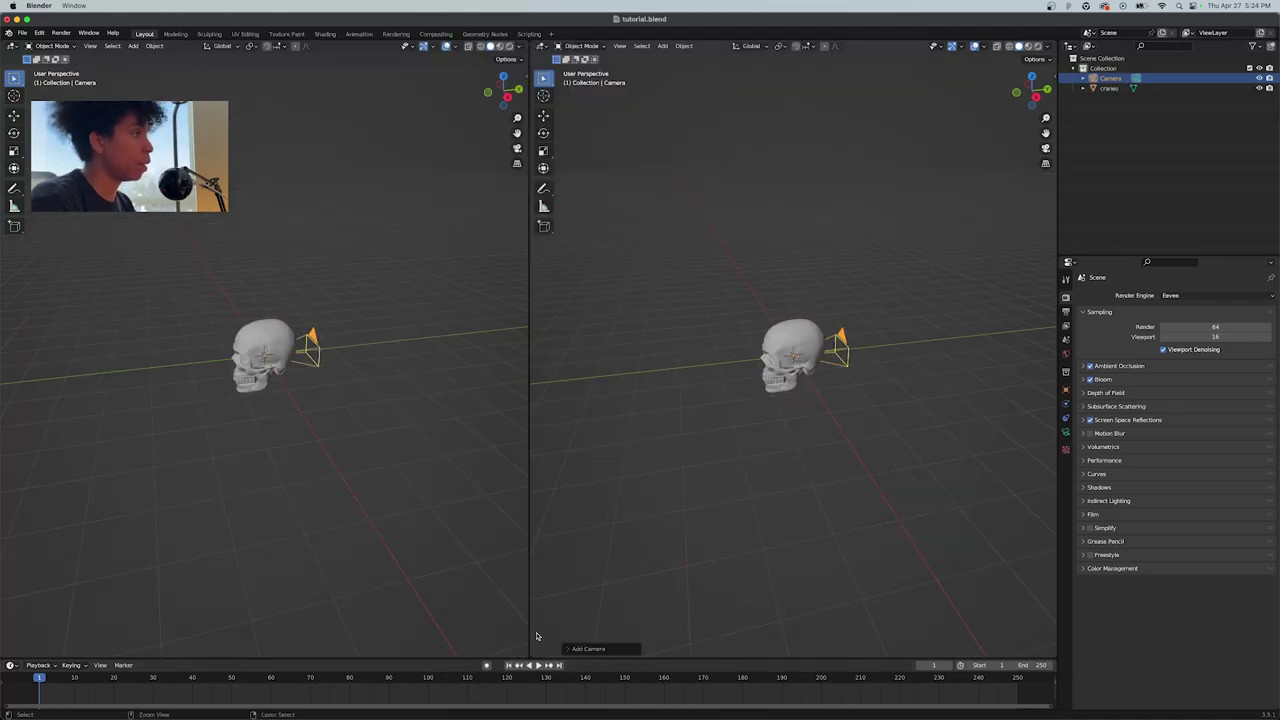
pyautogui.press('`')
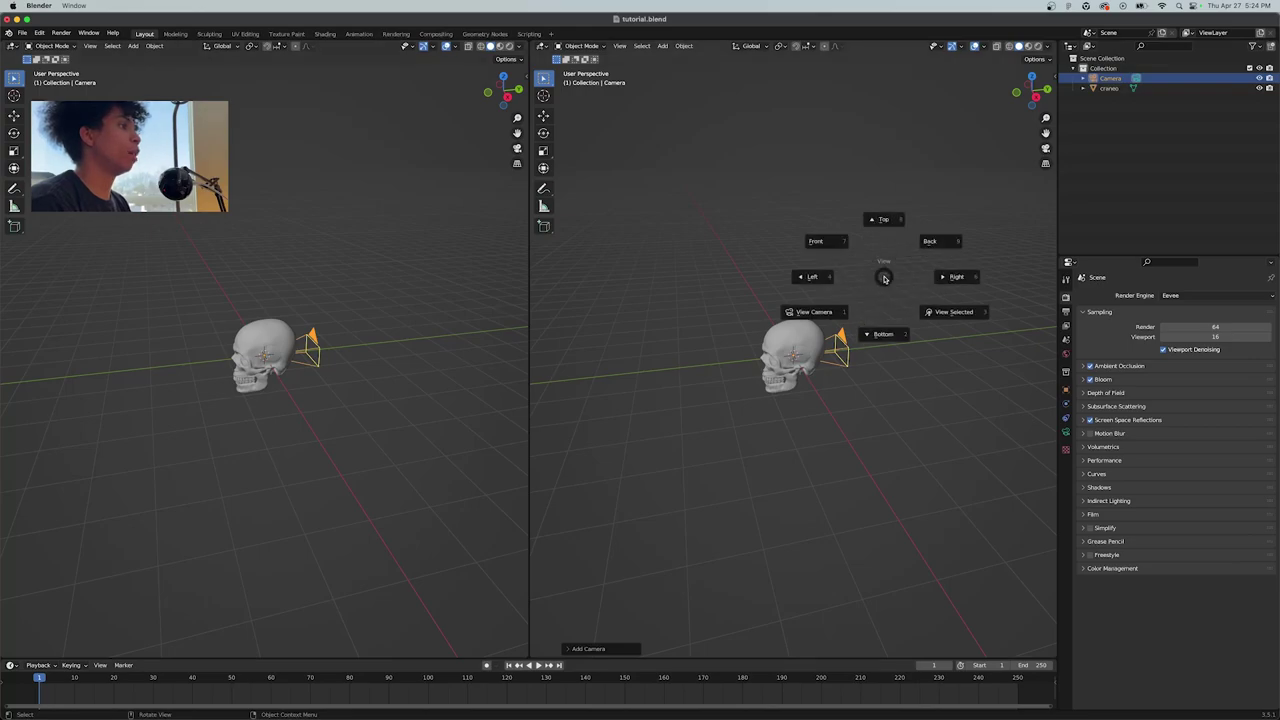
pyautogui.click(842, 311)
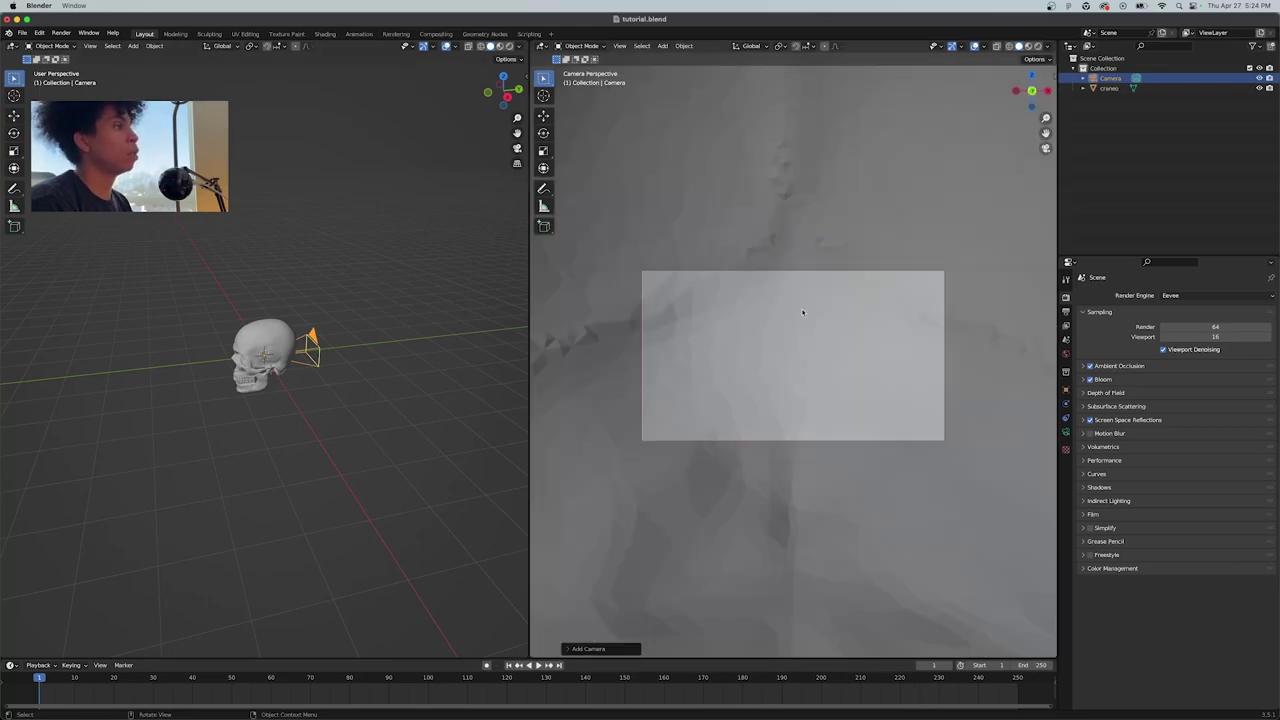
# Move the camera back along Y to frame the whole skull, then save
pyautogui.click(392, 352)
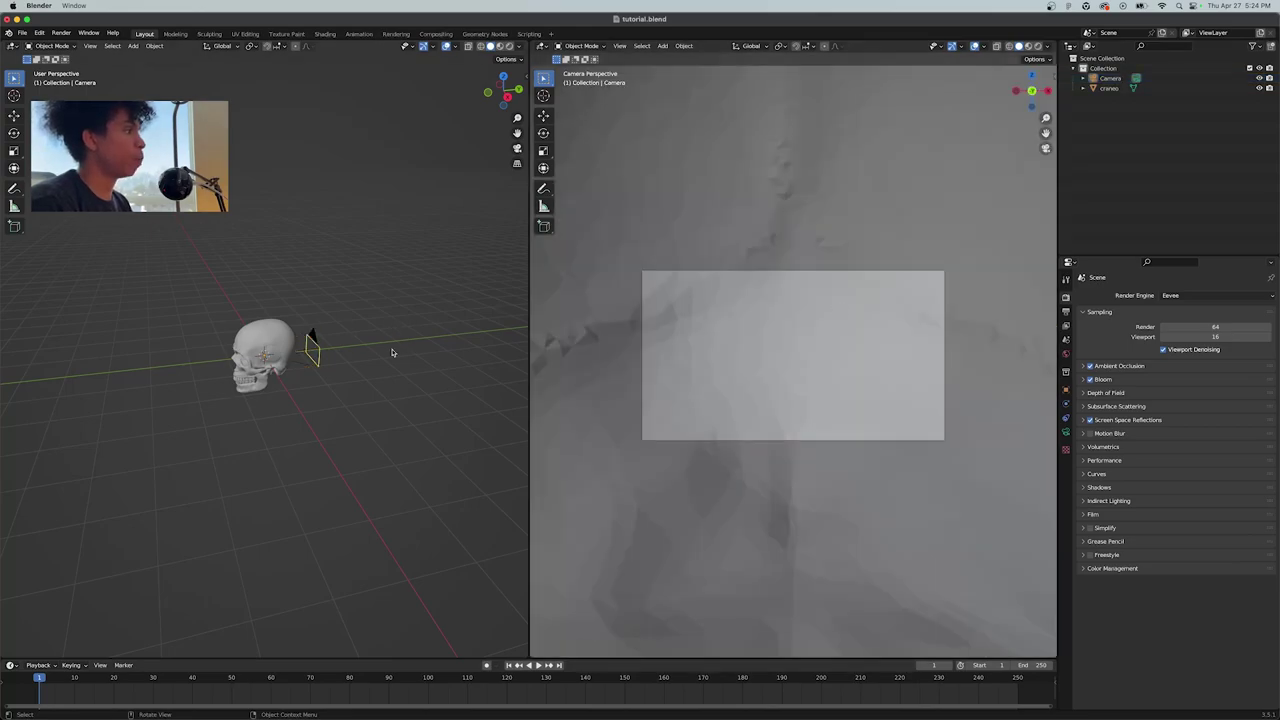
pyautogui.click(314, 355)
pyautogui.press('g')
pyautogui.press('y')
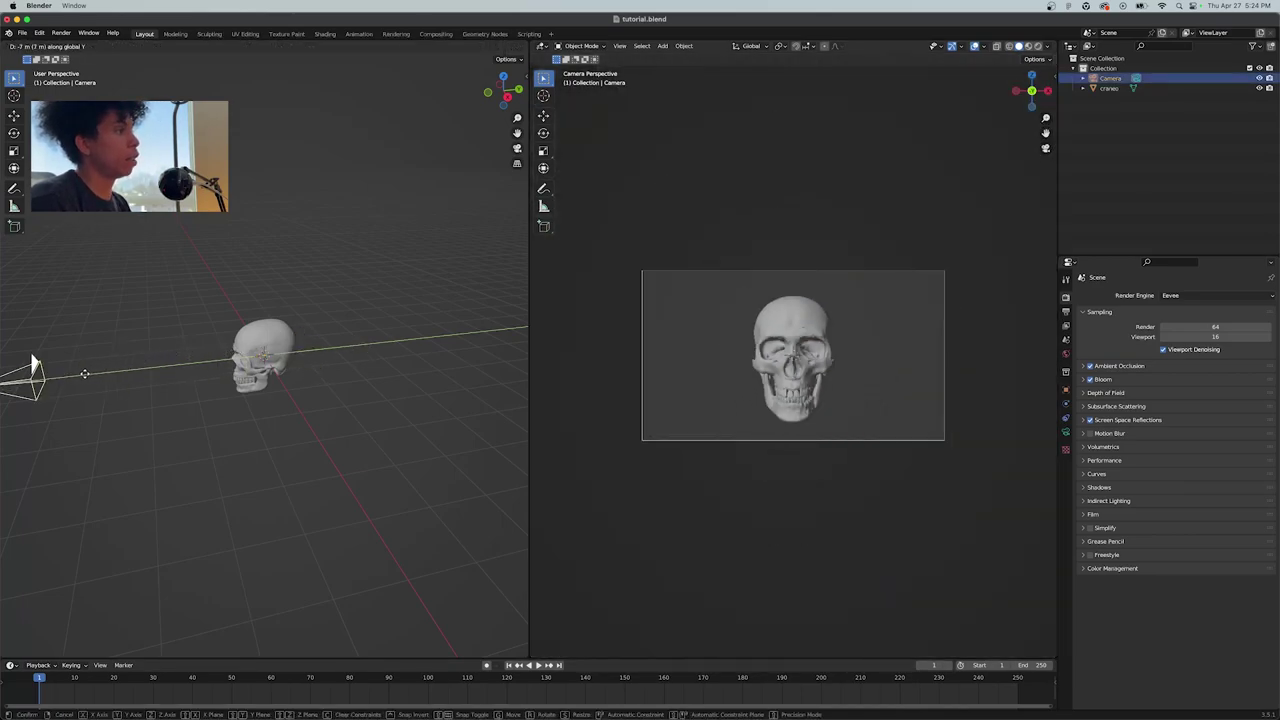
pyautogui.click(61, 377)
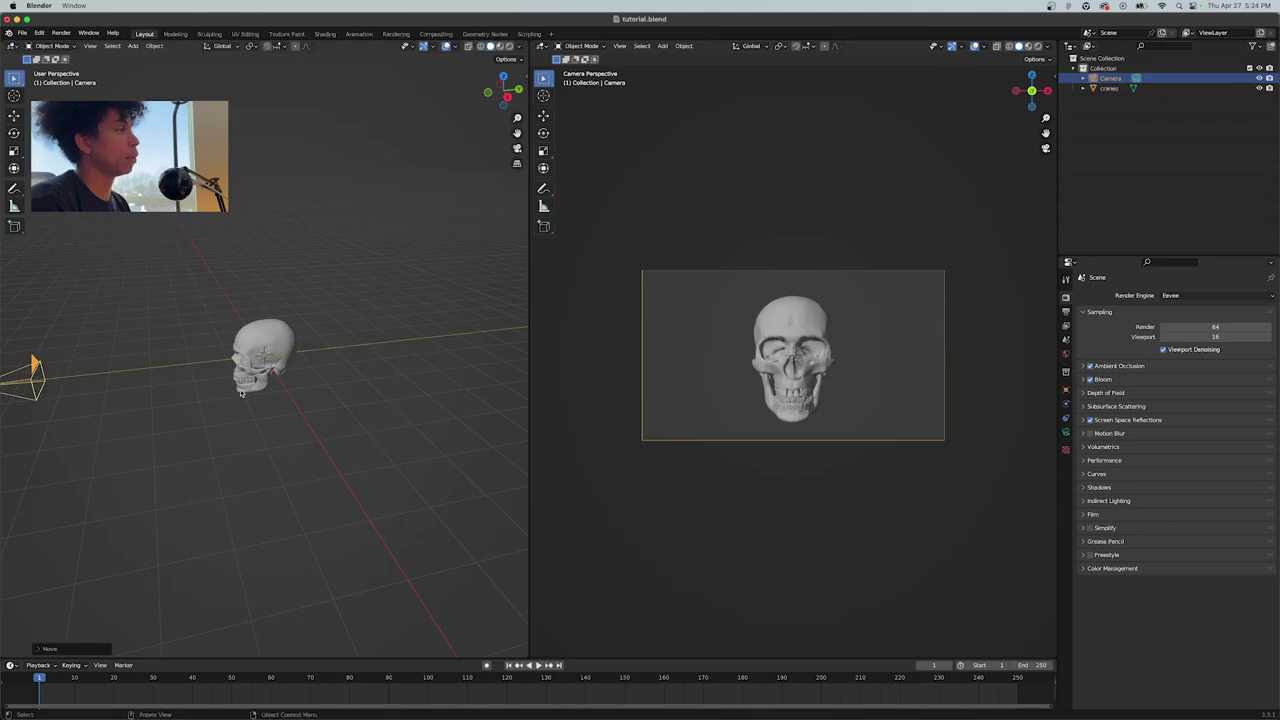
pyautogui.click(328, 387)
pyautogui.moveTo(233, 268); pyautogui.dragTo(233, 266, button='middle')
pyautogui.press('super+s')
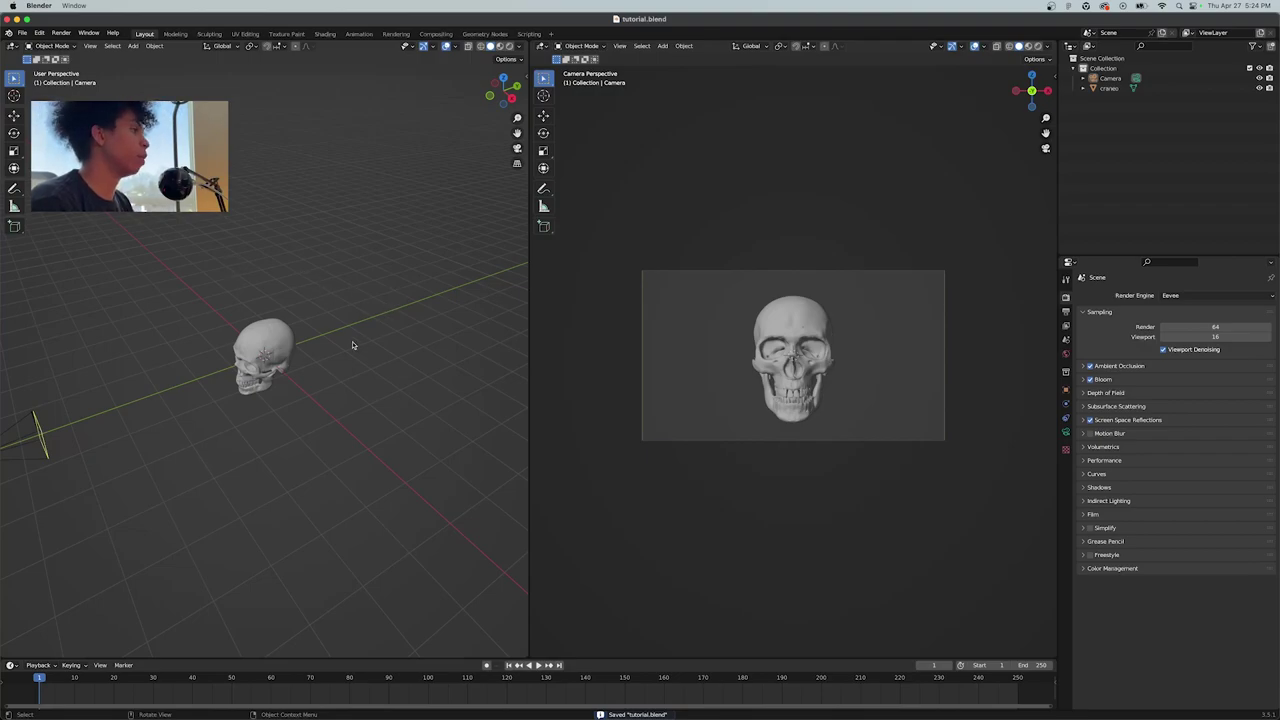
# Rename craneo to Skull in the Outliner and widen the left viewport
pyautogui.moveTo(352, 345); pyautogui.dragTo(351, 349, button='middle')
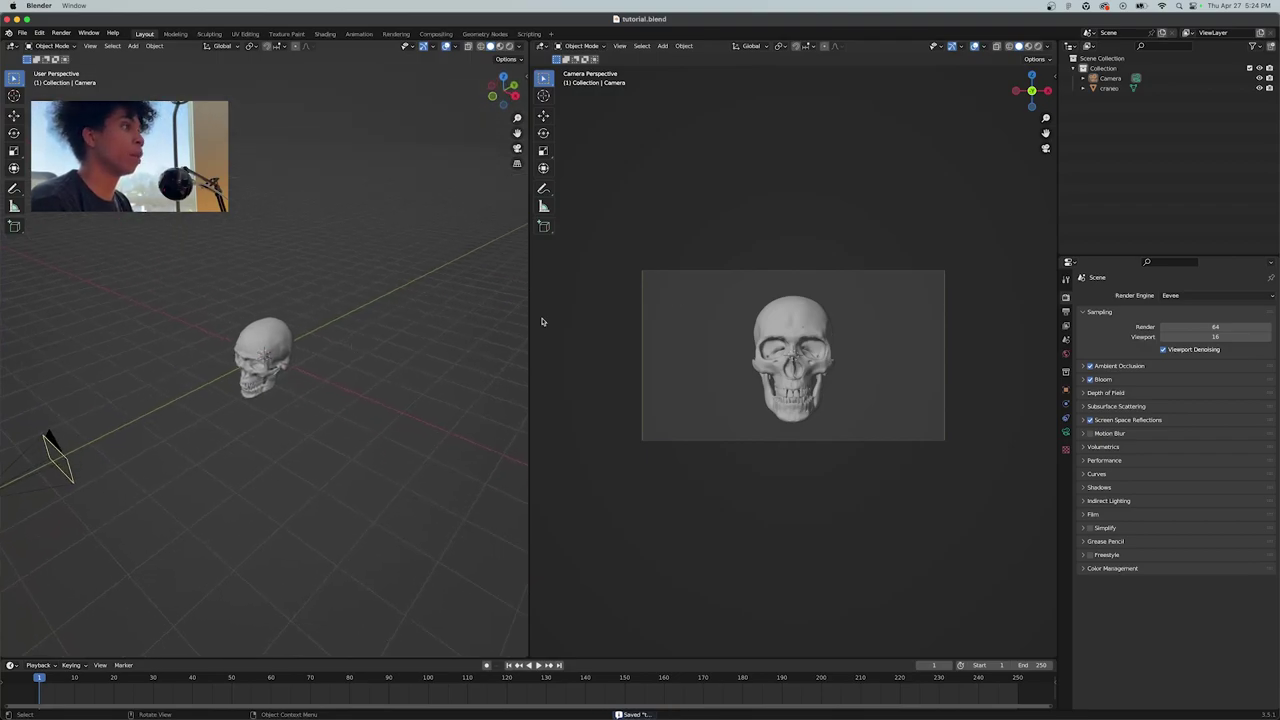
pyautogui.click(1101, 90)
pyautogui.doubleClick(1101, 90)
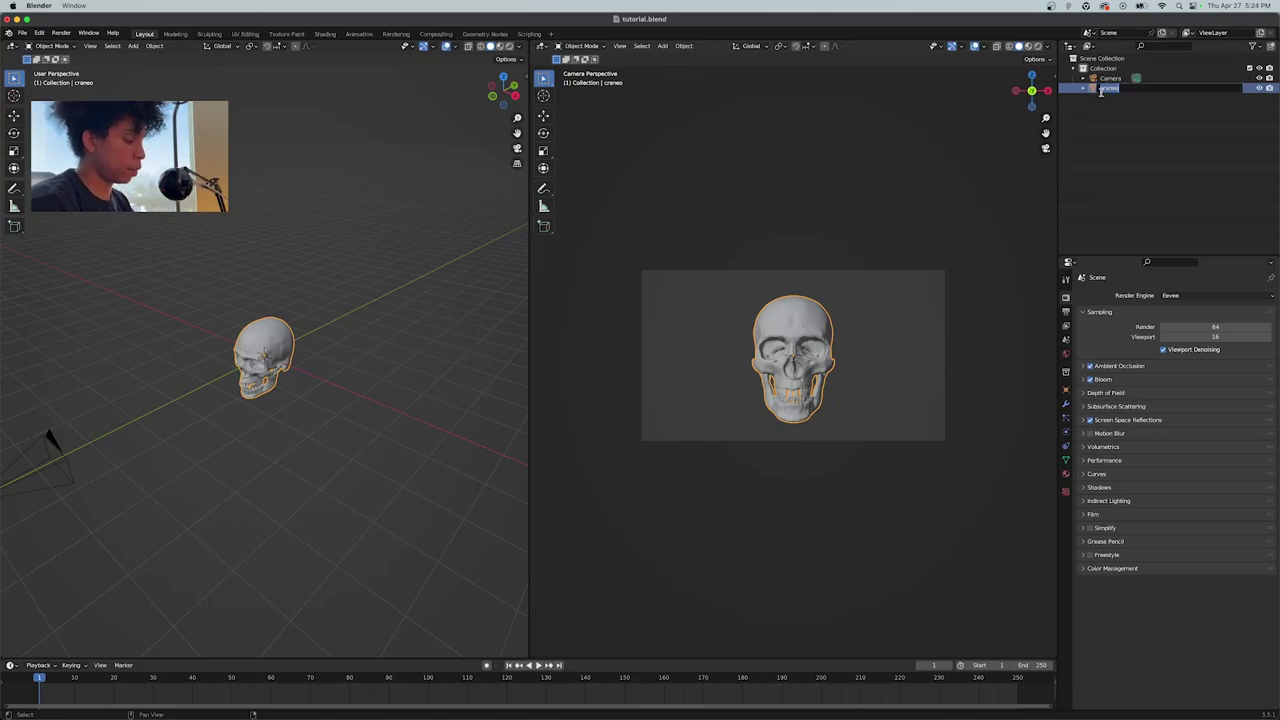
pyautogui.write('Skull')
pyautogui.press('Return')
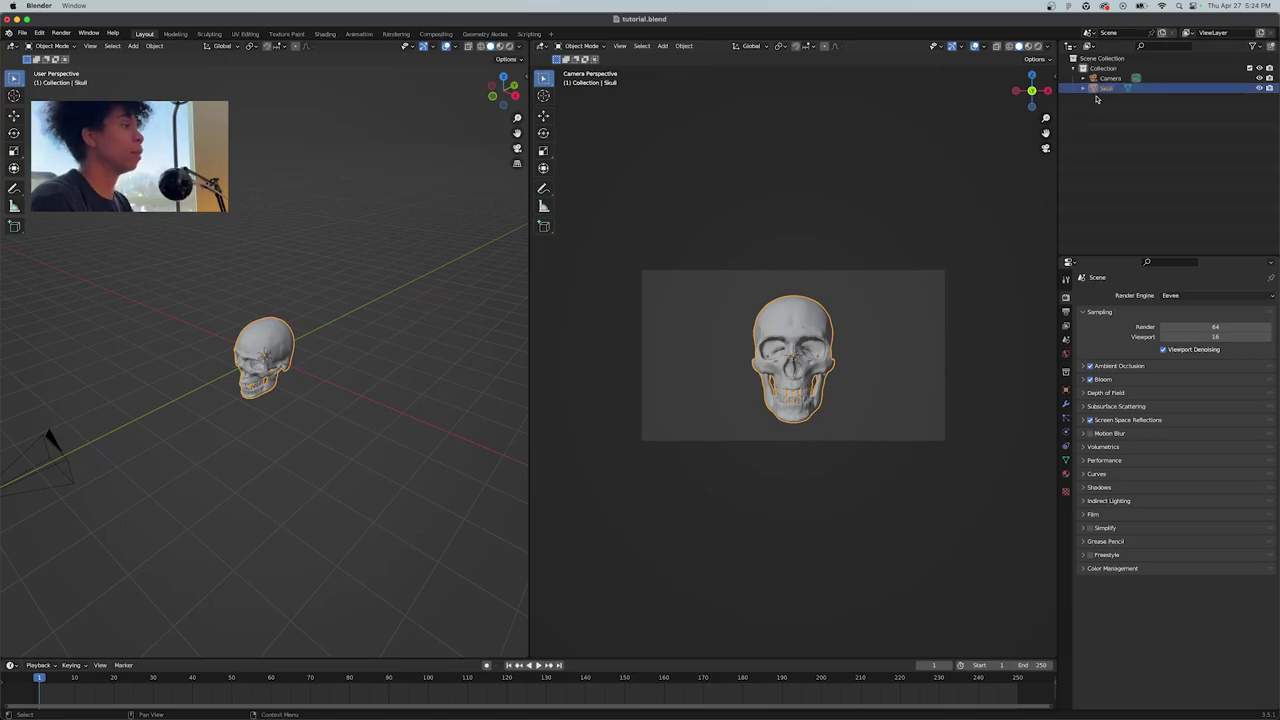
pyautogui.click(390, 315)
pyautogui.moveTo(524, 316); pyautogui.dragTo(734, 318)
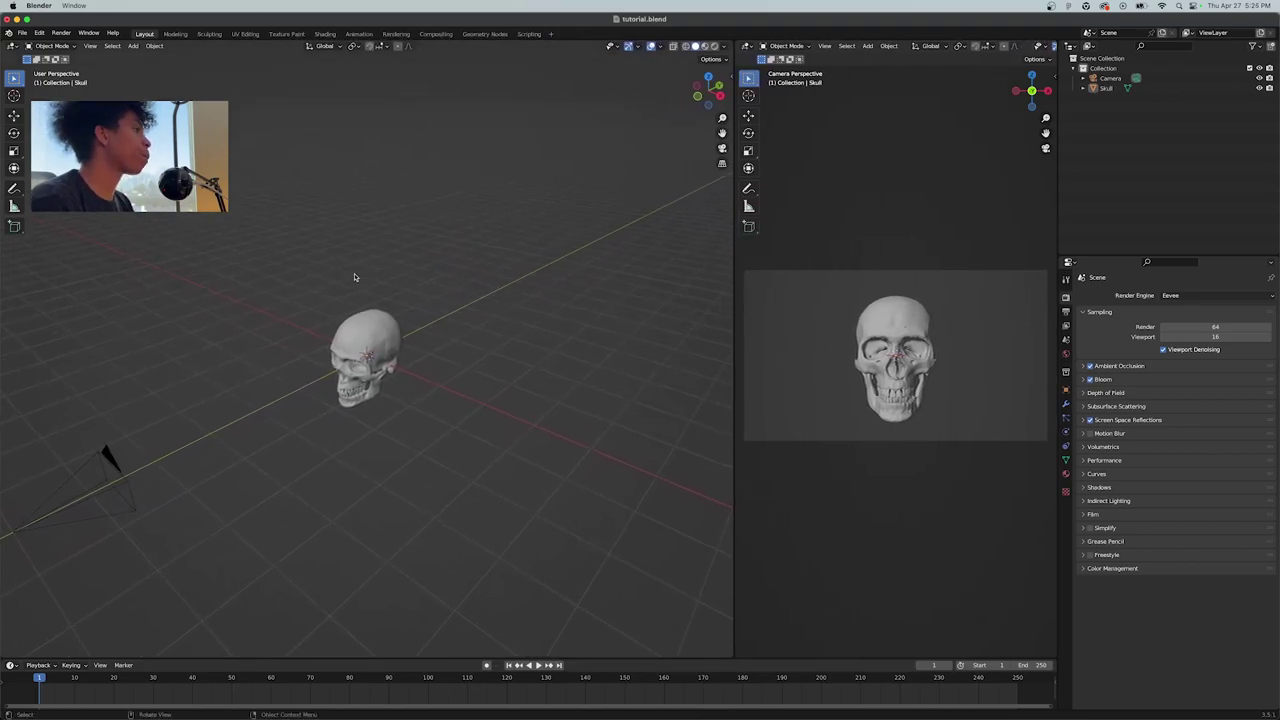
# Add a Bezier circle, scale it up to surround the skull, and save
pyautogui.hotkey('shift', 'a')
pyautogui.moveTo(350, 127)
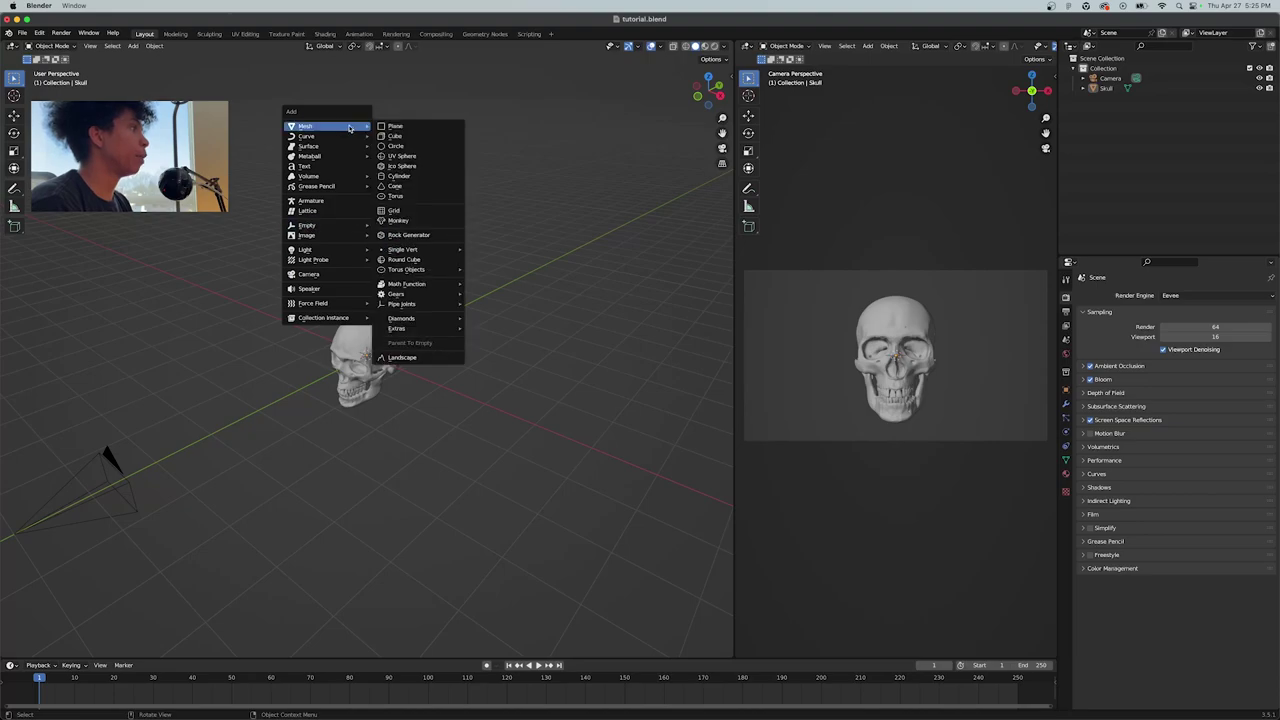
pyautogui.click(410, 150)
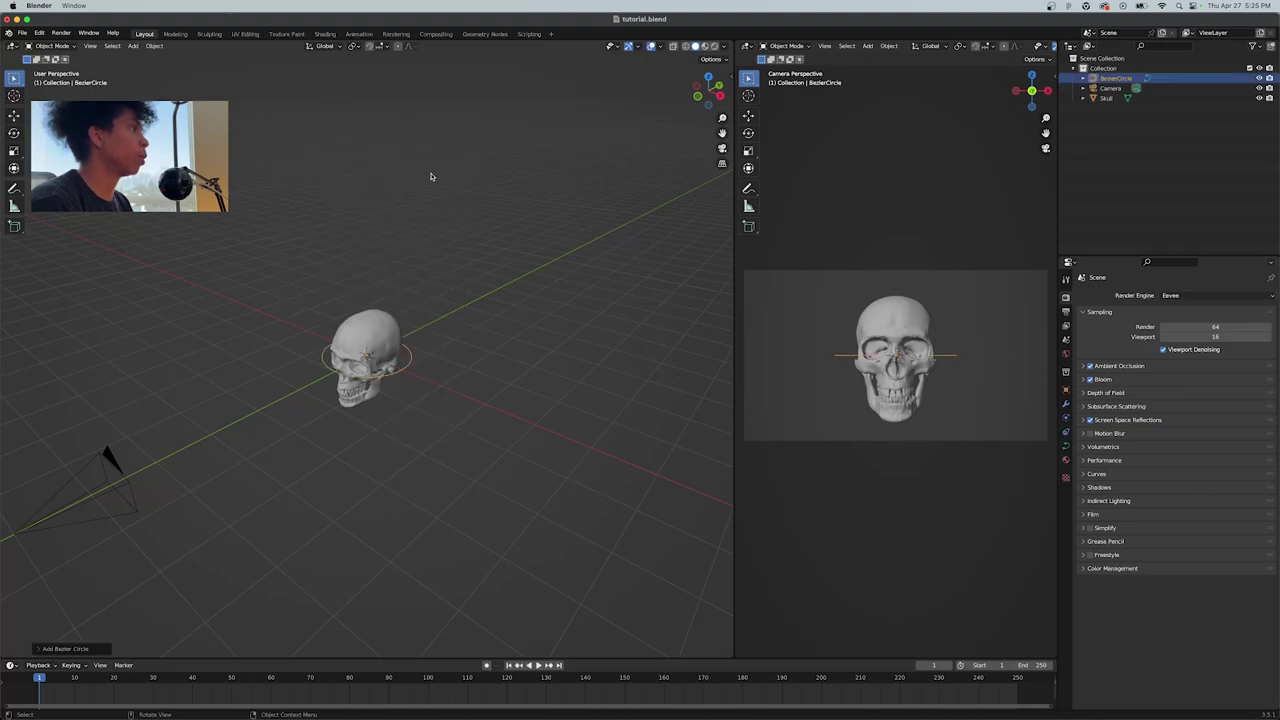
pyautogui.hscroll(-5, 498, 337)
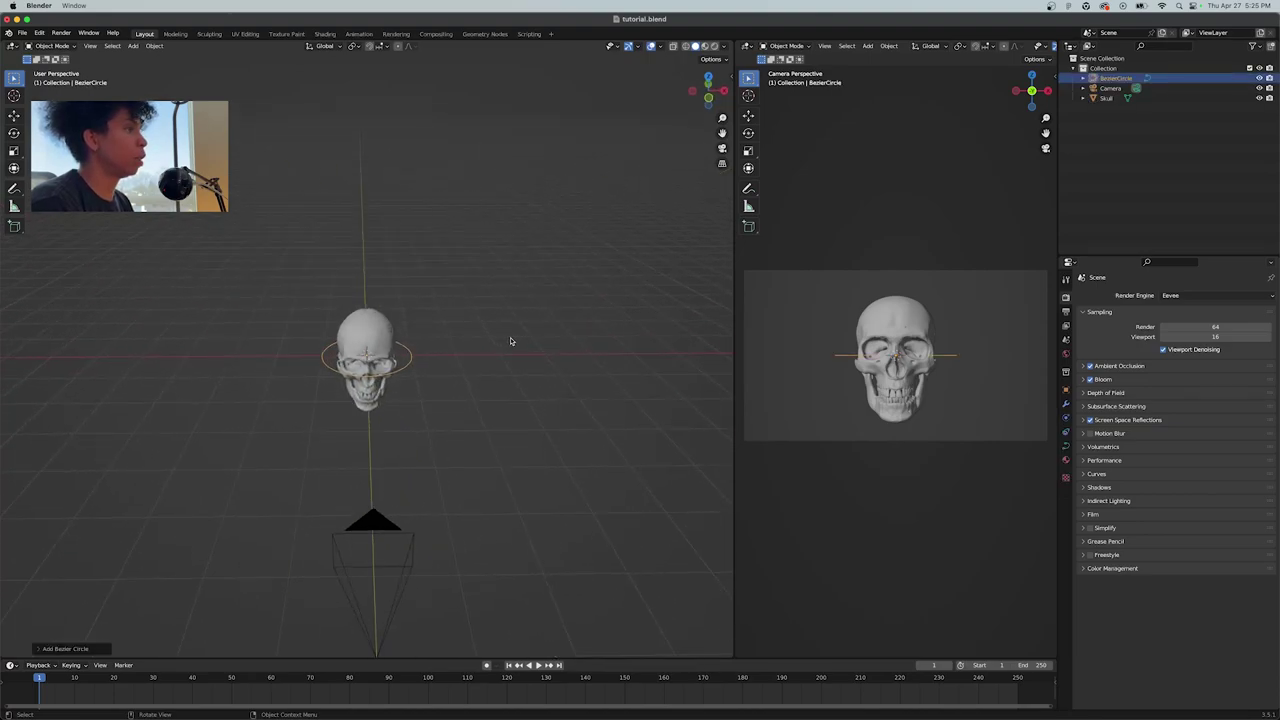
pyautogui.click(437, 368)
pyautogui.click(417, 362)
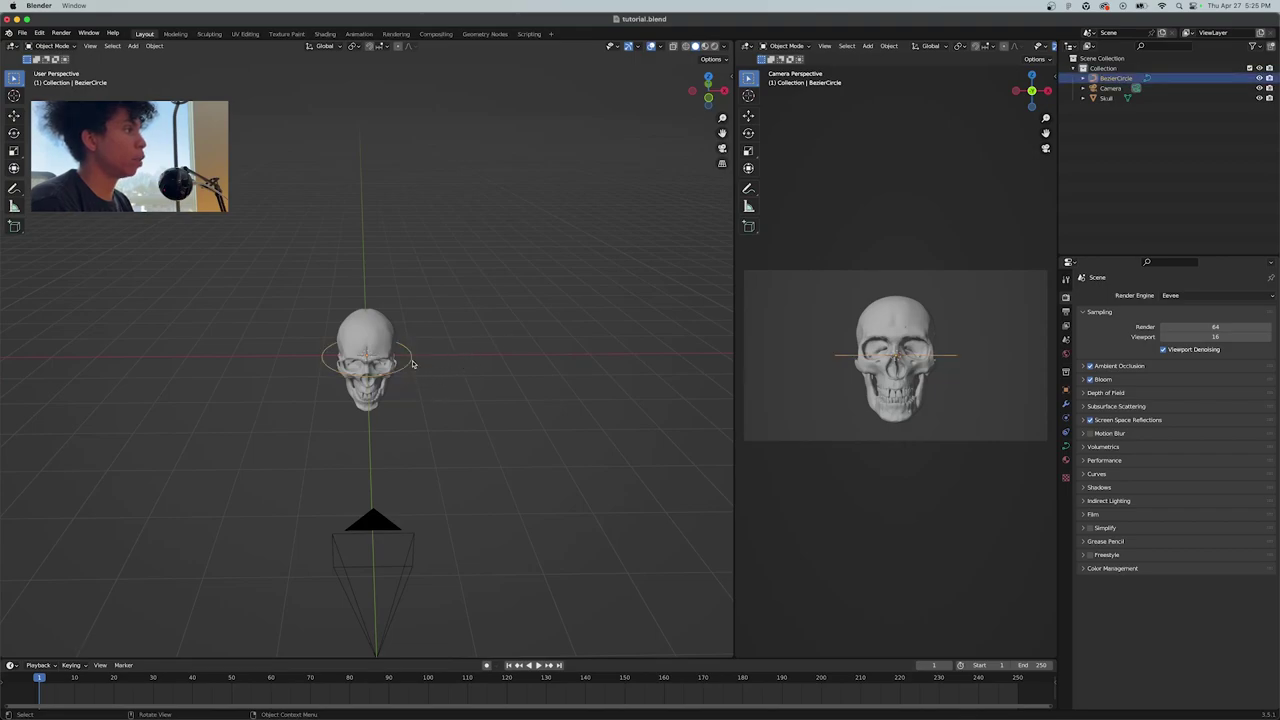
pyautogui.press('s')
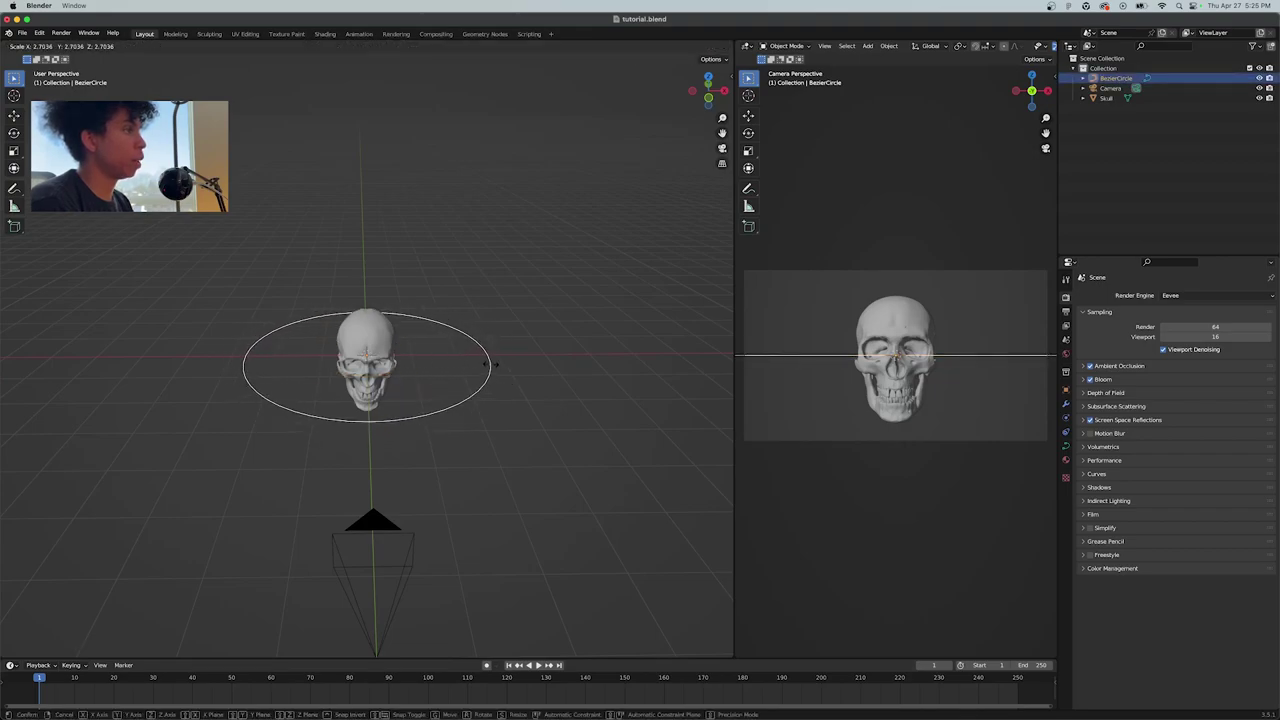
pyautogui.click(461, 367)
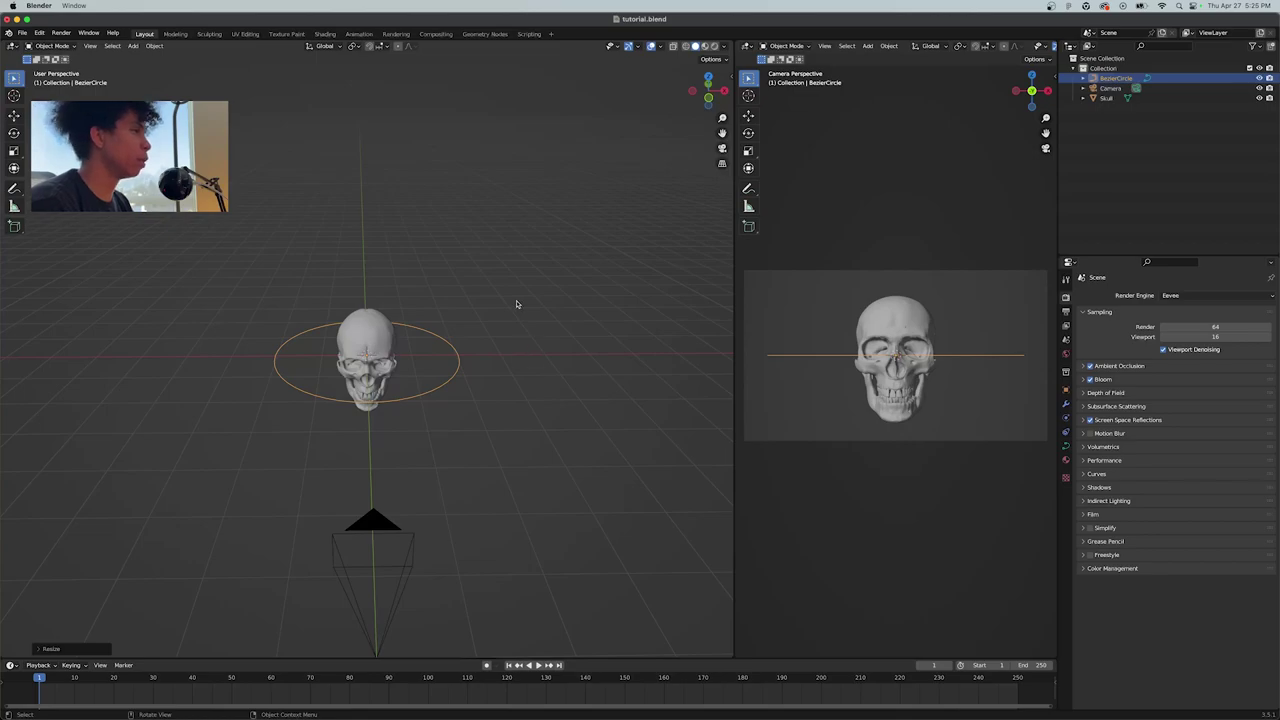
pyautogui.click(563, 320)
pyautogui.press('super+s')
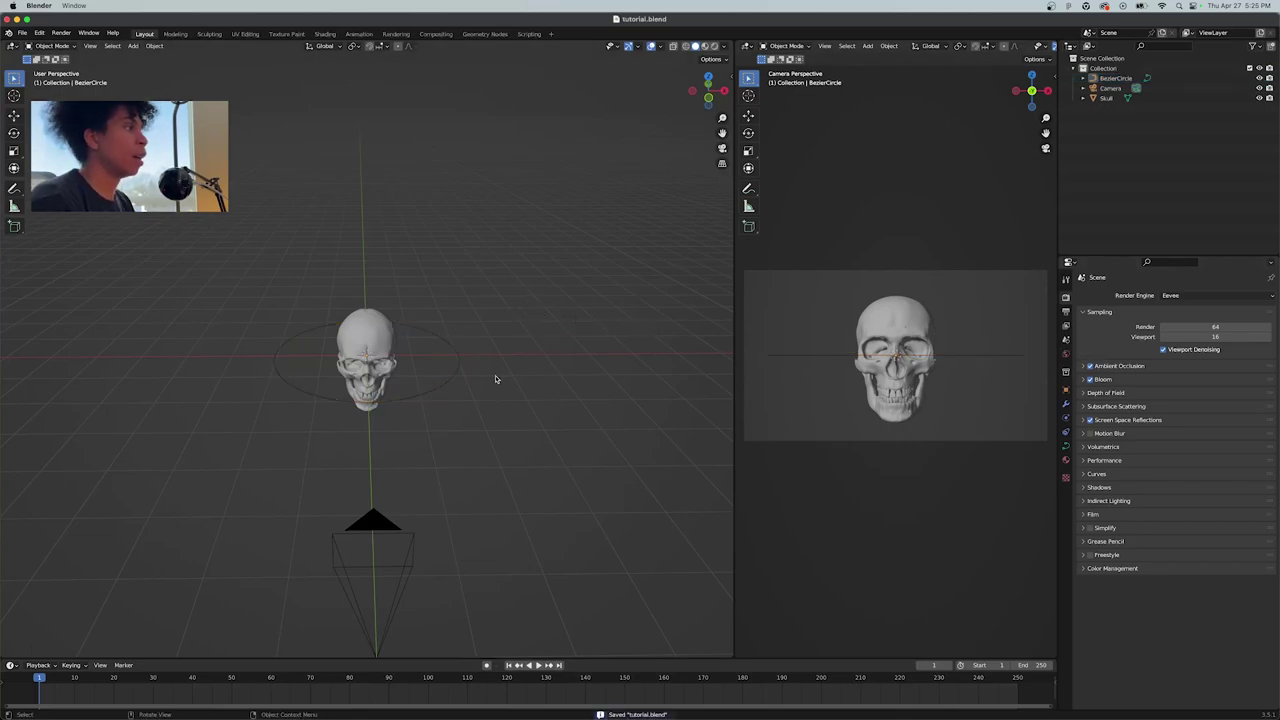
# Add a Curve modifier to the Skull using BezierCircle as the curve object
pyautogui.click(389, 354)
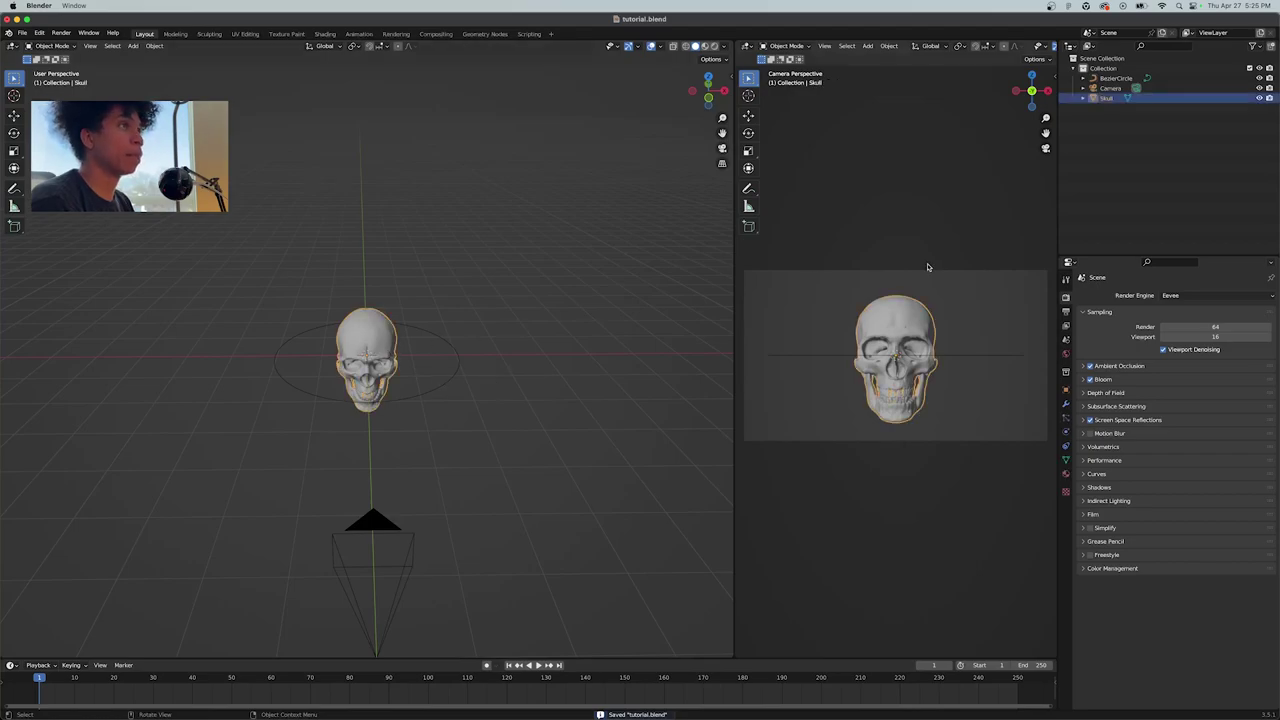
pyautogui.click(1066, 404)
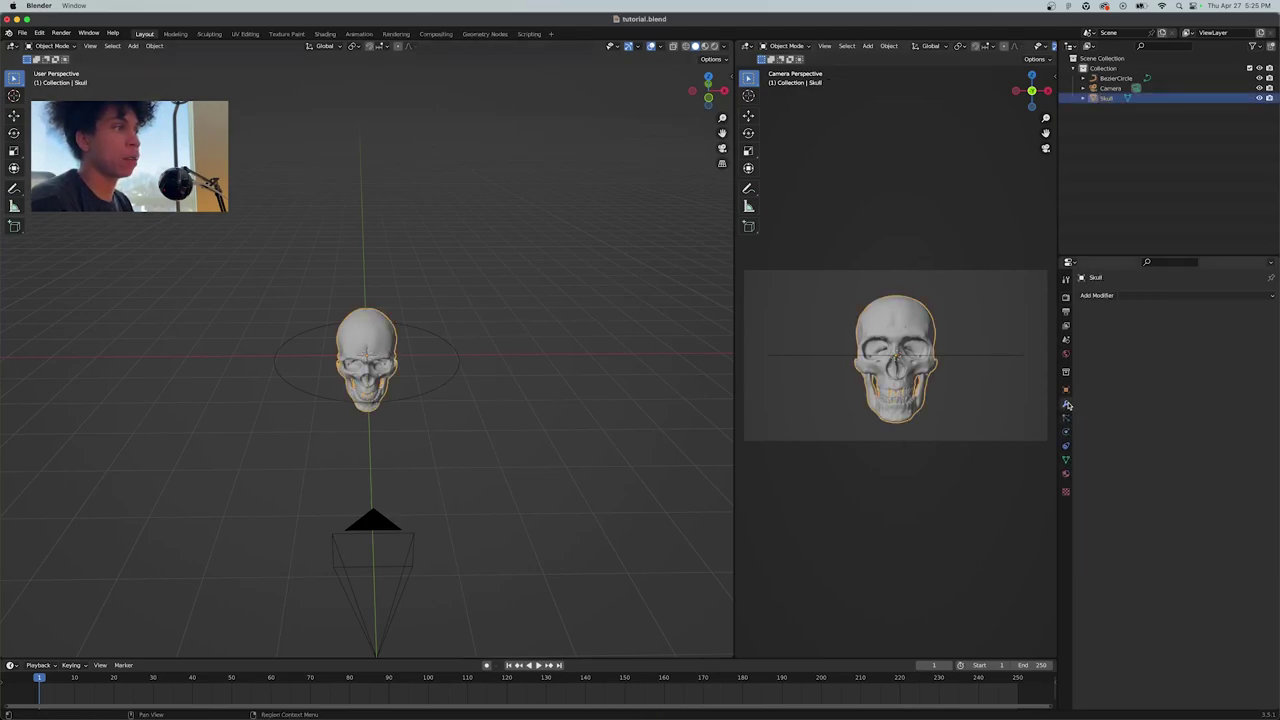
pyautogui.click(1107, 297)
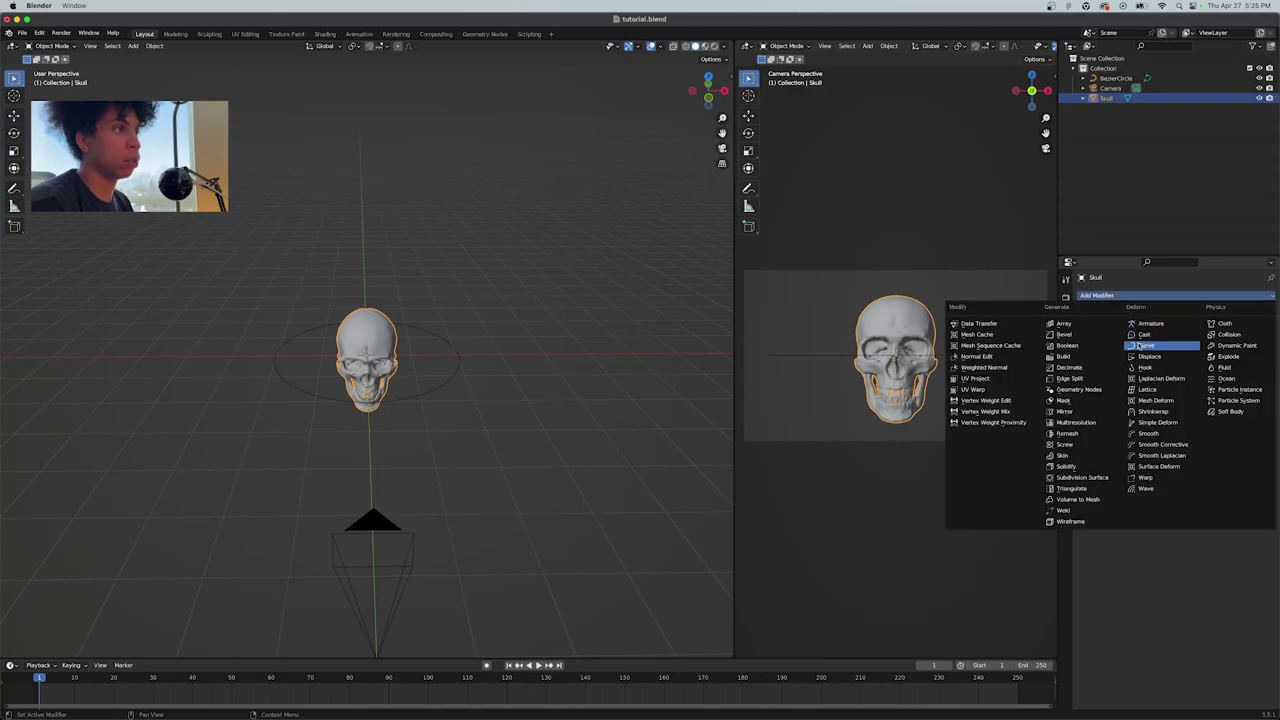
pyautogui.click(1138, 342)
pyautogui.click(1190, 327)
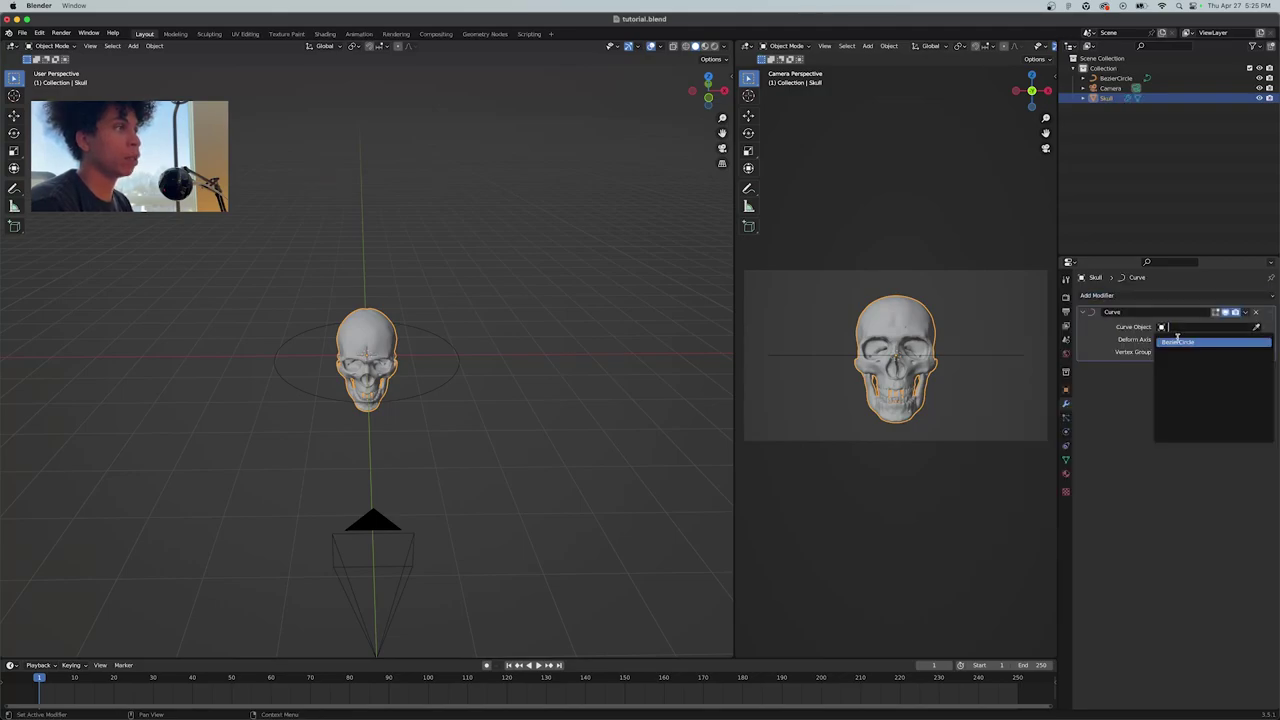
pyautogui.click(1190, 337)
# Rotate the skull roughly around the Z axis toward the camera
pyautogui.moveTo(522, 413); pyautogui.dragTo(513, 416, button='middle')
pyautogui.click(526, 422)
pyautogui.click(409, 418)
pyautogui.press('r')
pyautogui.press('z')
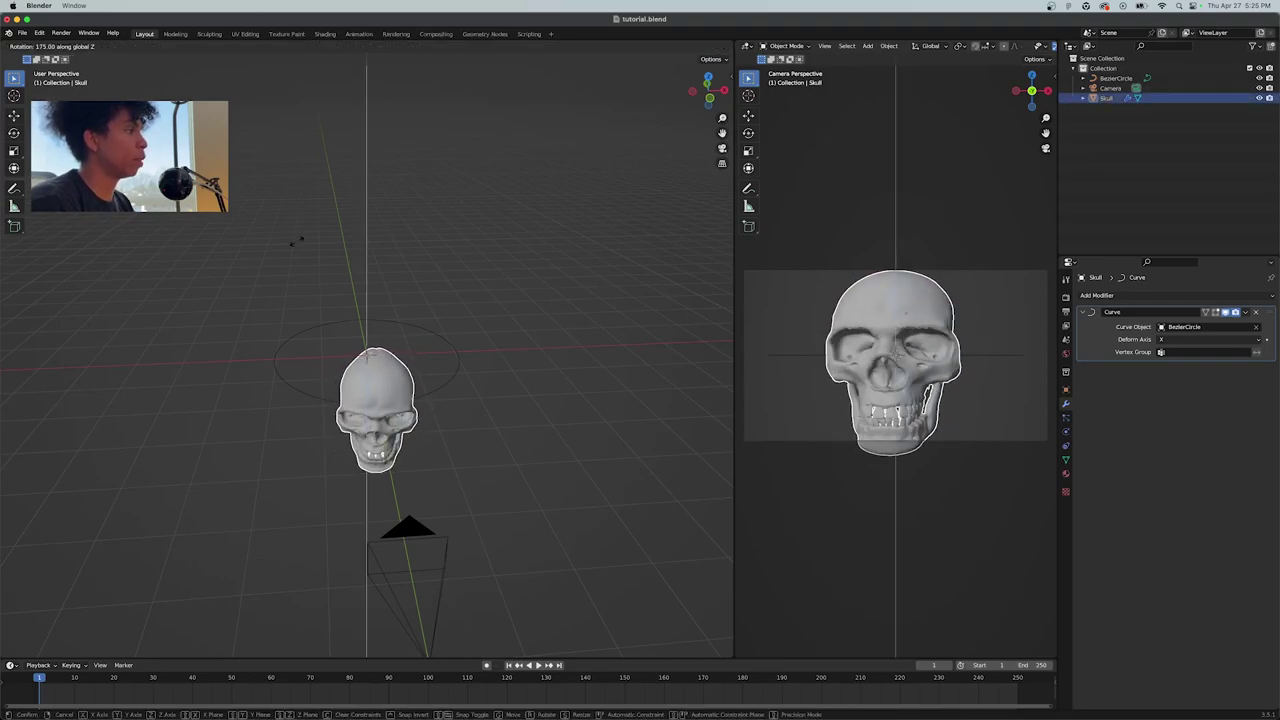
pyautogui.press('Escape')
pyautogui.press('r')
pyautogui.press('z')
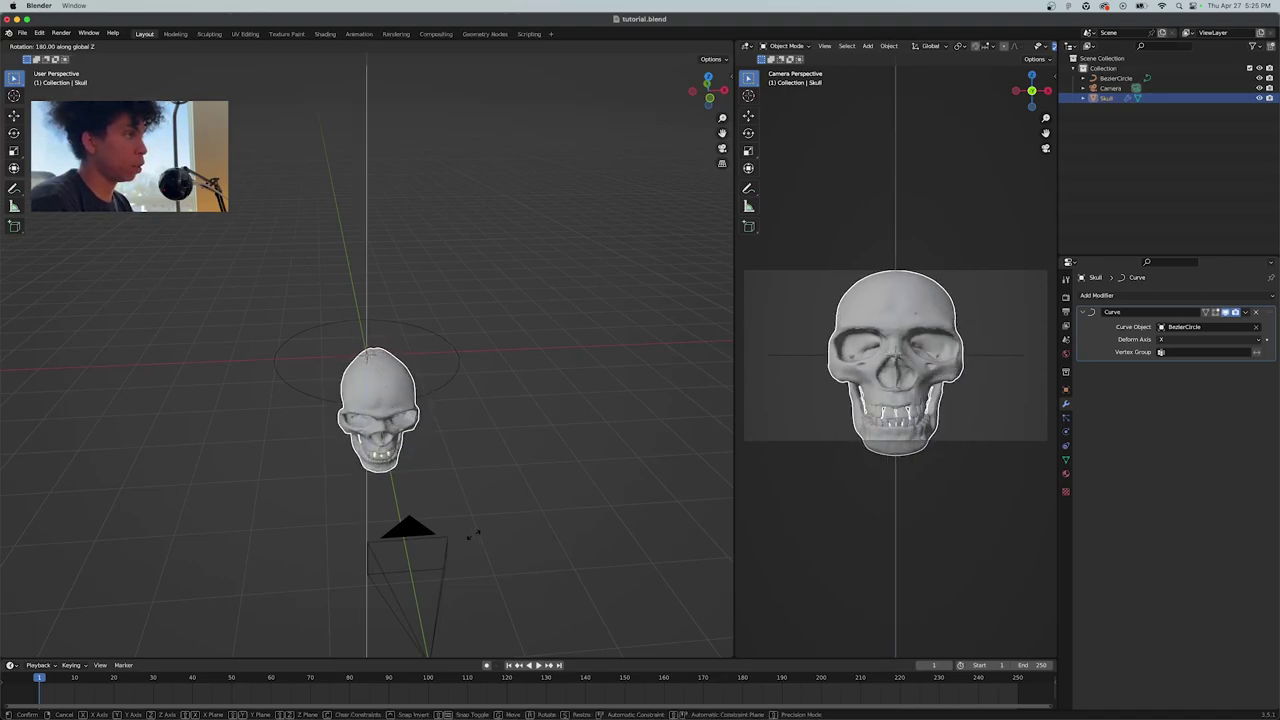
pyautogui.click(474, 535)
# Set the skull's Z rotation to exactly 180° in the sidebar
pyautogui.press('n')
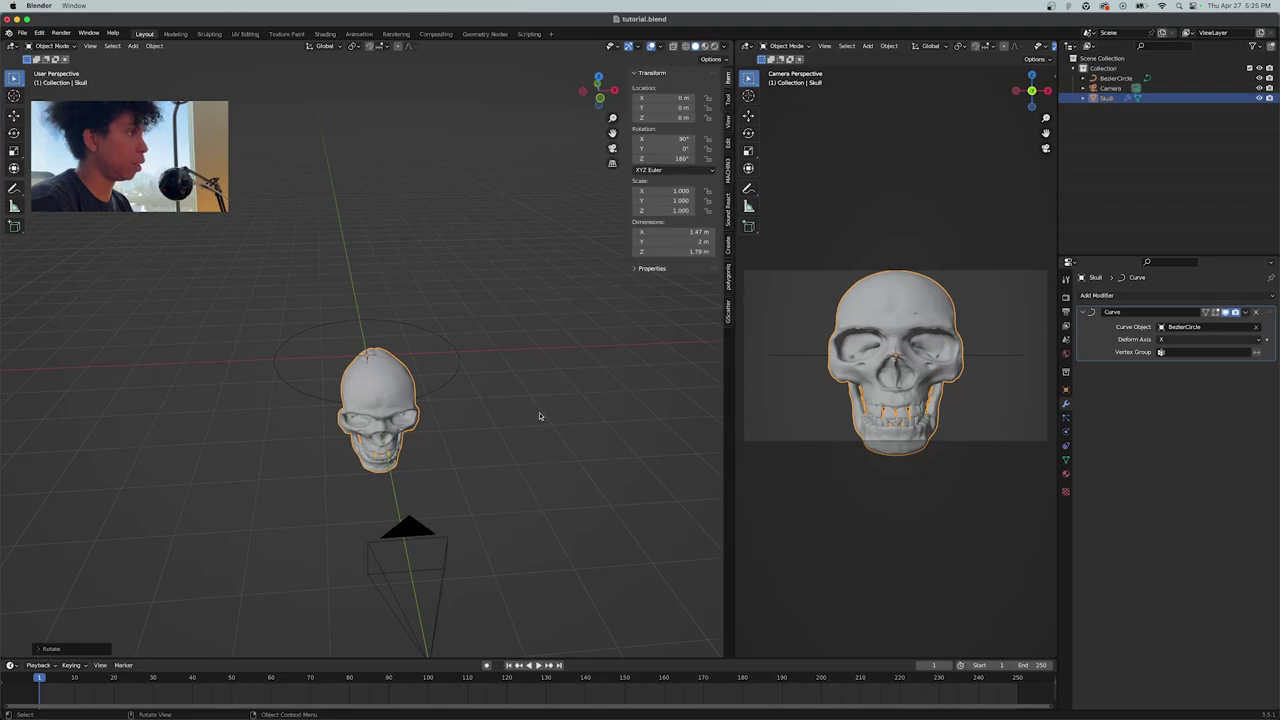
pyautogui.moveTo(676, 158); pyautogui.dragTo(700, 158)
pyautogui.click(662, 158)
pyautogui.write('180')
pyautogui.press('Return')
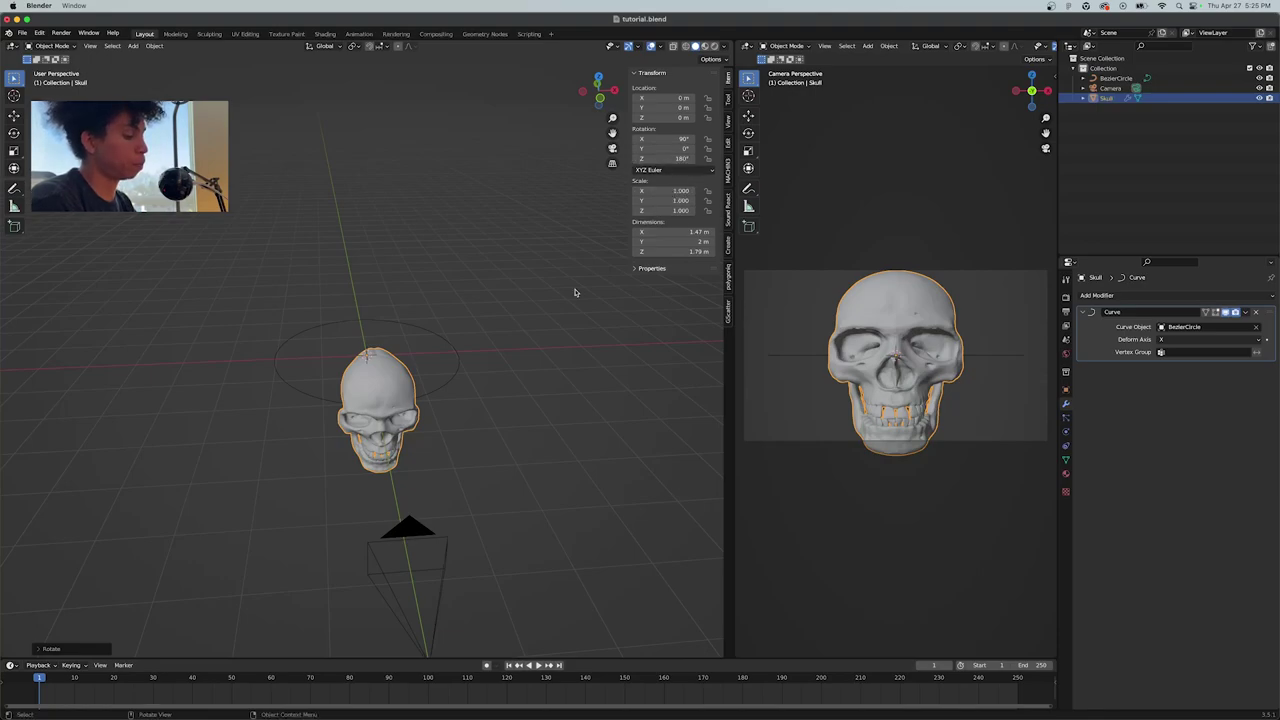
pyautogui.press('n')
pyautogui.click(506, 363)
pyautogui.moveTo(506, 363); pyautogui.dragTo(491, 375, button='middle')
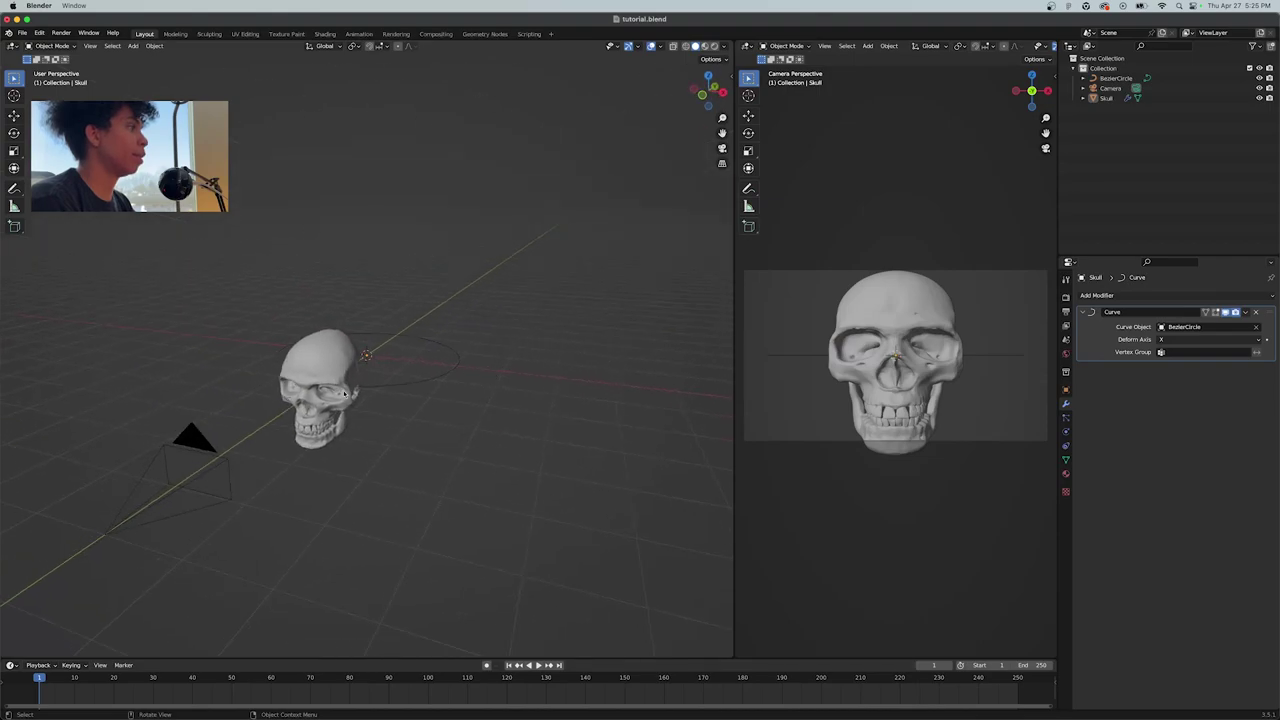
# Pull the camera further back along Y so the skull appears smaller in frame
pyautogui.moveTo(403, 410); pyautogui.dragTo(446, 475, button='middle')
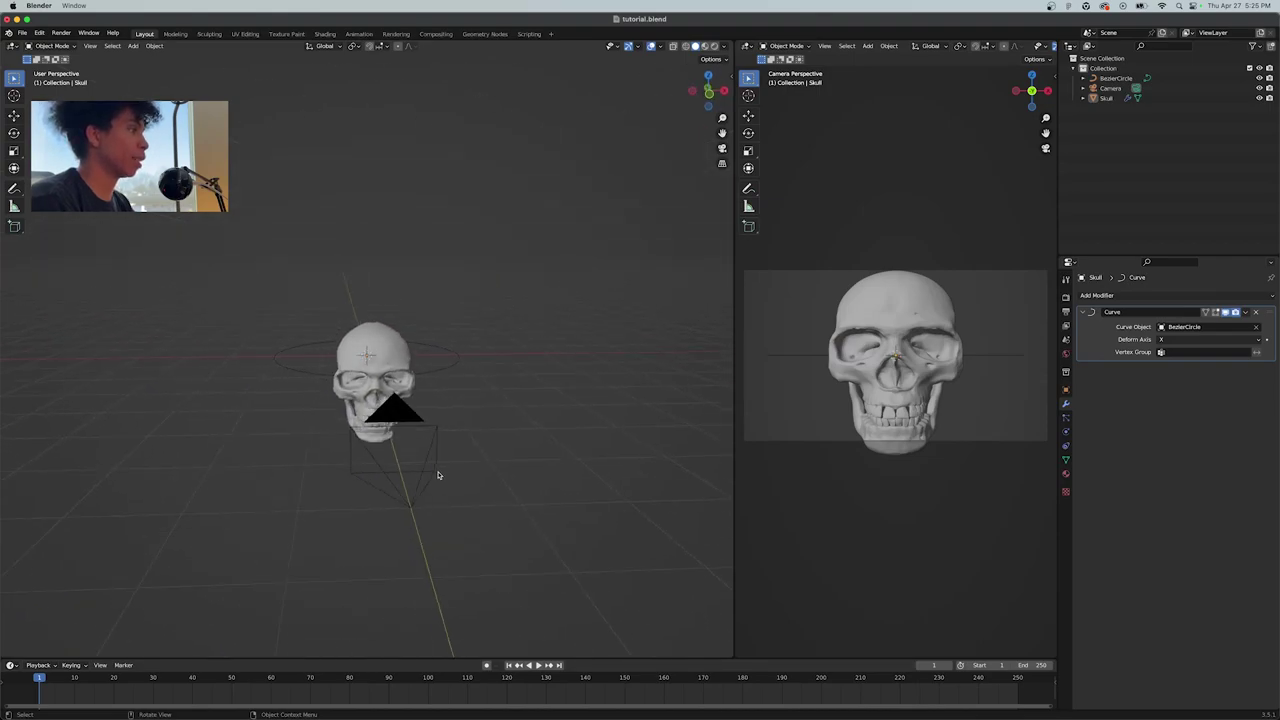
pyautogui.click(437, 475)
pyautogui.press('g')
pyautogui.press('y')
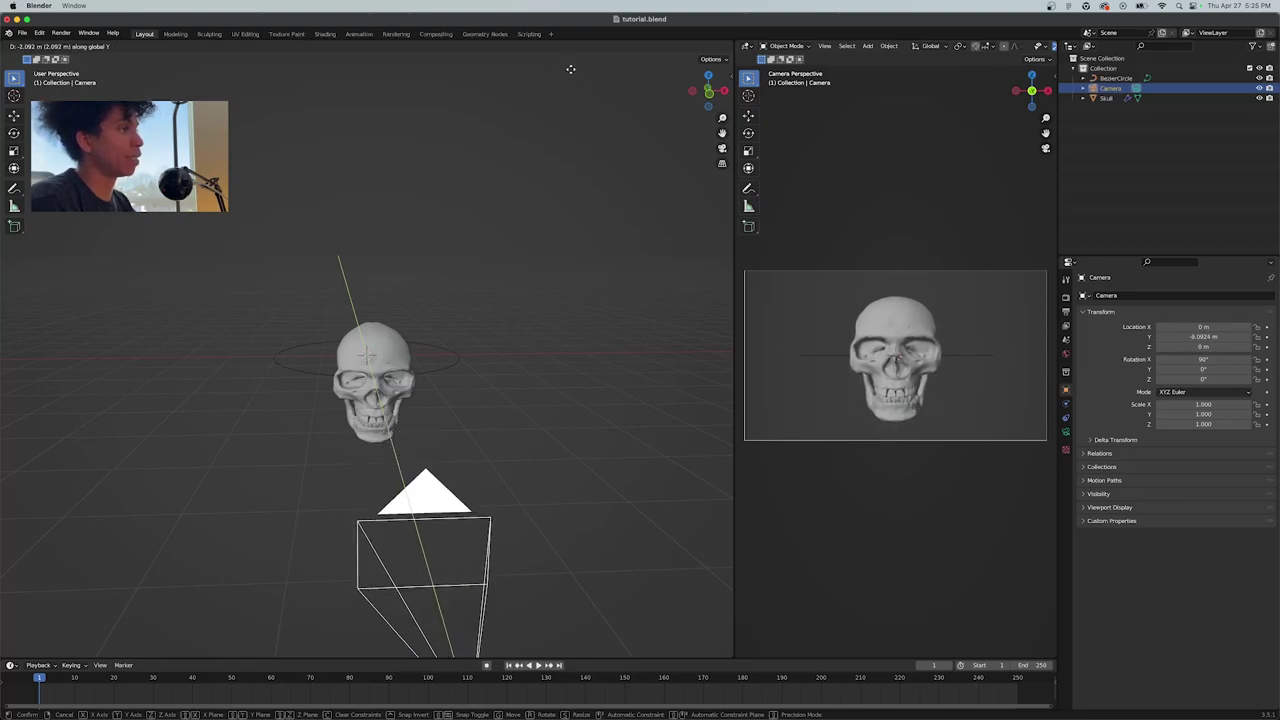
pyautogui.click(634, 166)
pyautogui.click(650, 376)
pyautogui.moveTo(646, 376); pyautogui.dragTo(648, 374, button='middle')
# Reselect the skull and save tutorial.blend
pyautogui.click(440, 332)
pyautogui.moveTo(440, 332); pyautogui.dragTo(429, 336, button='middle')
pyautogui.click(445, 379)
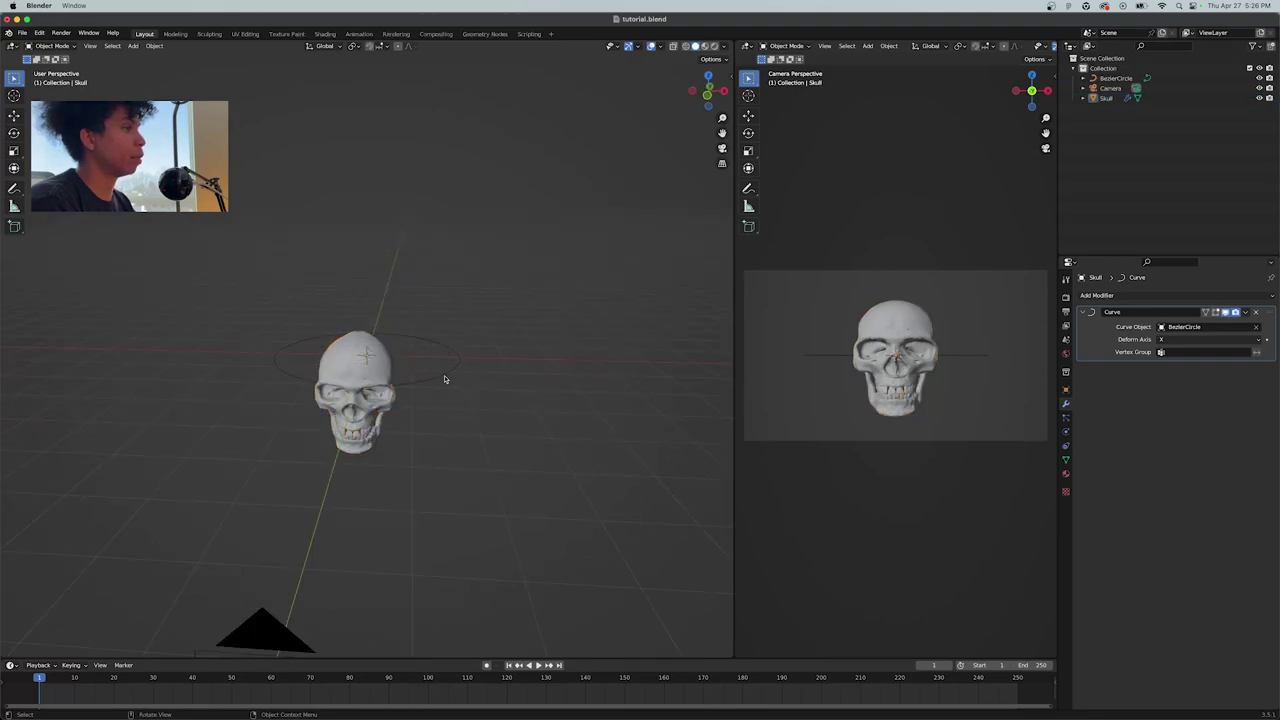
pyautogui.click(369, 378)
pyautogui.press('super+s')
# Orbit around the skull and BezierCircle until the skull faces front
pyautogui.moveTo(477, 380); pyautogui.dragTo(482, 380, button='middle')
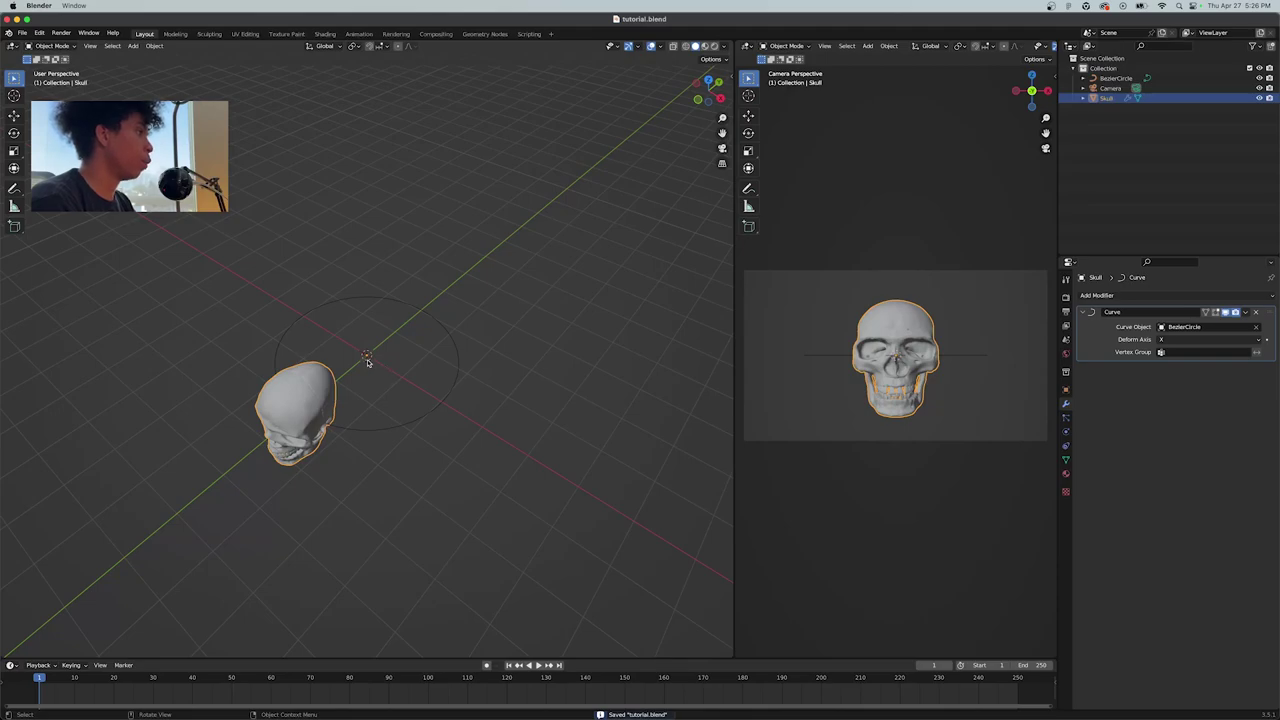
pyautogui.scroll(-2, 367, 361)
pyautogui.scroll(8, 368, 361)
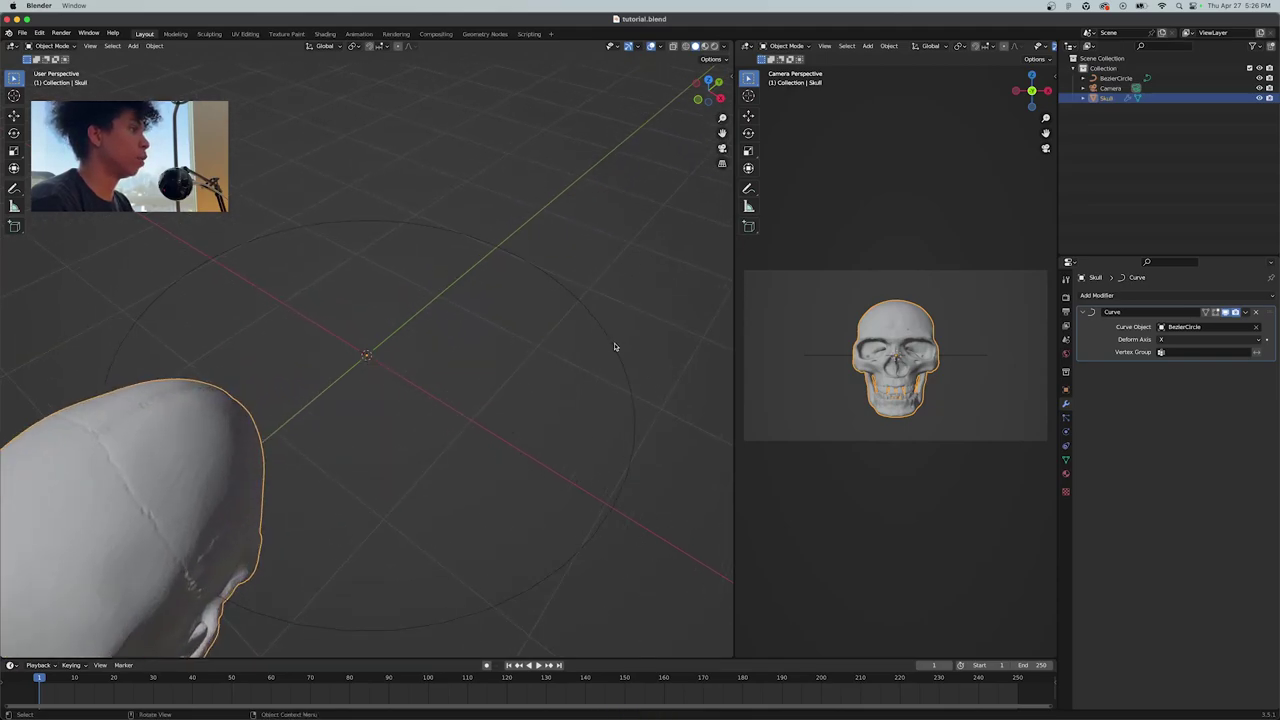
pyautogui.click(614, 346)
pyautogui.click(166, 460)
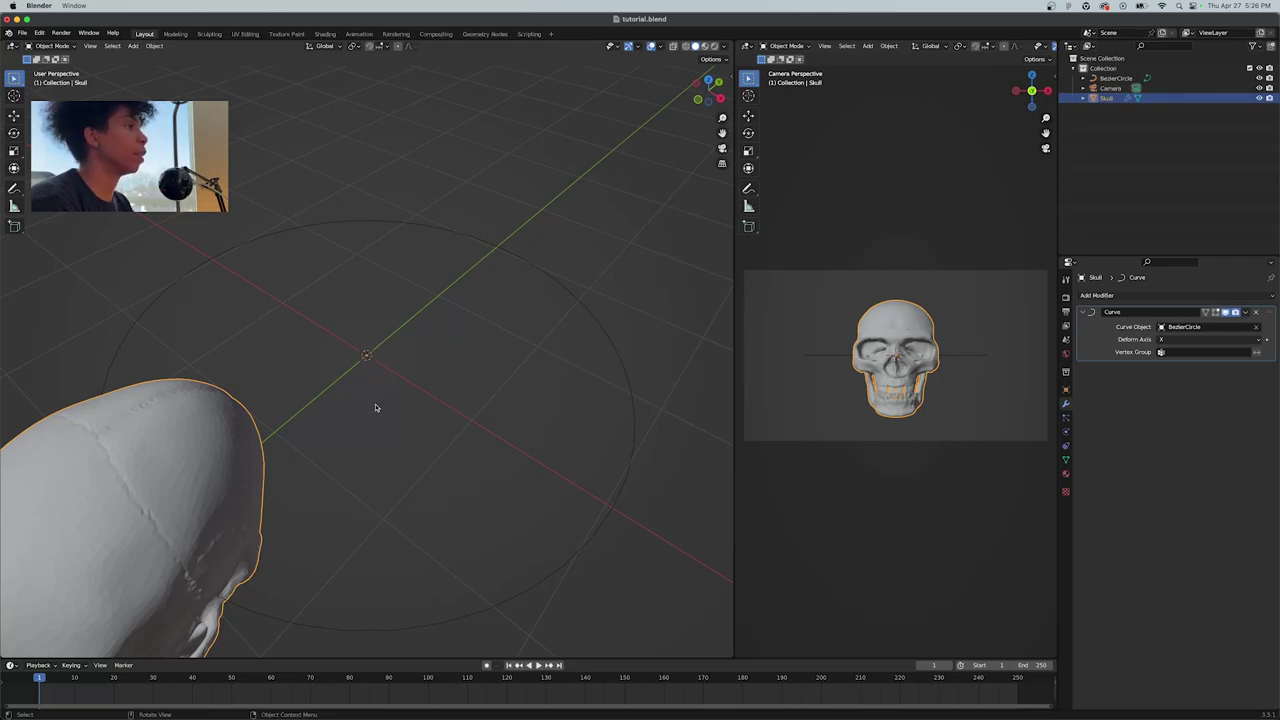
pyautogui.scroll(-5, 380, 412)
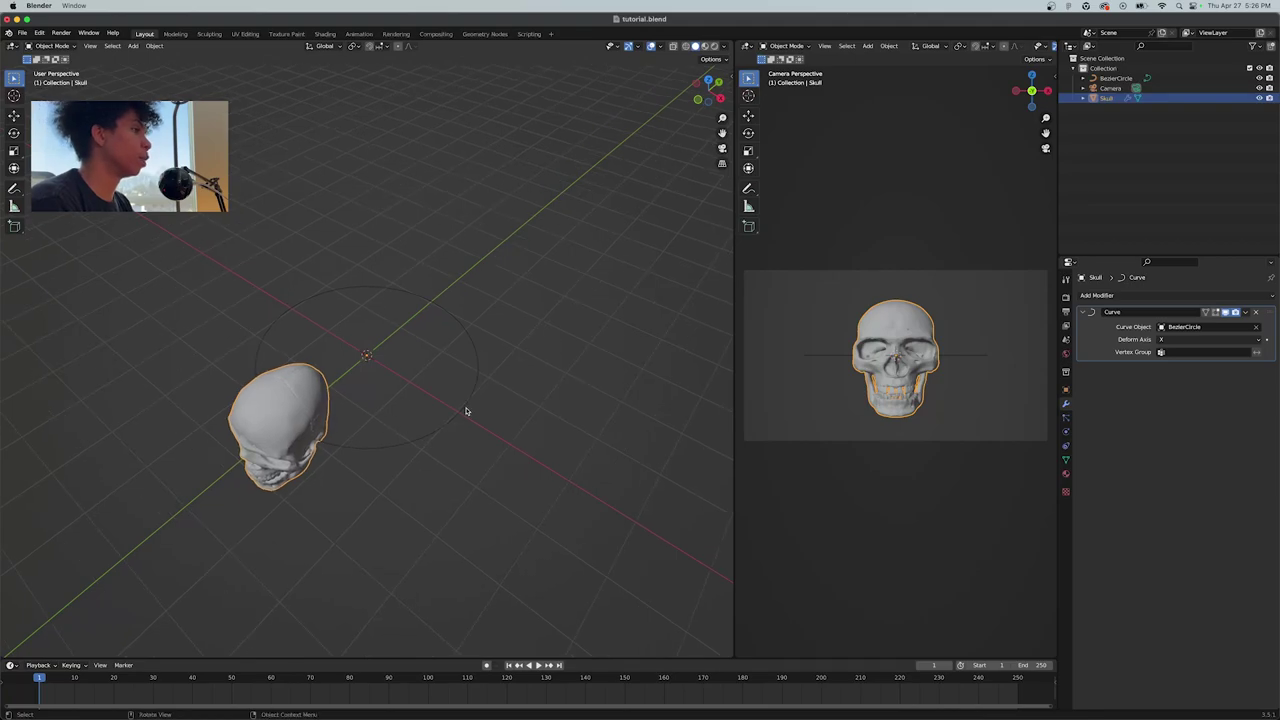
pyautogui.moveTo(354, 412); pyautogui.dragTo(320, 410, button='middle')
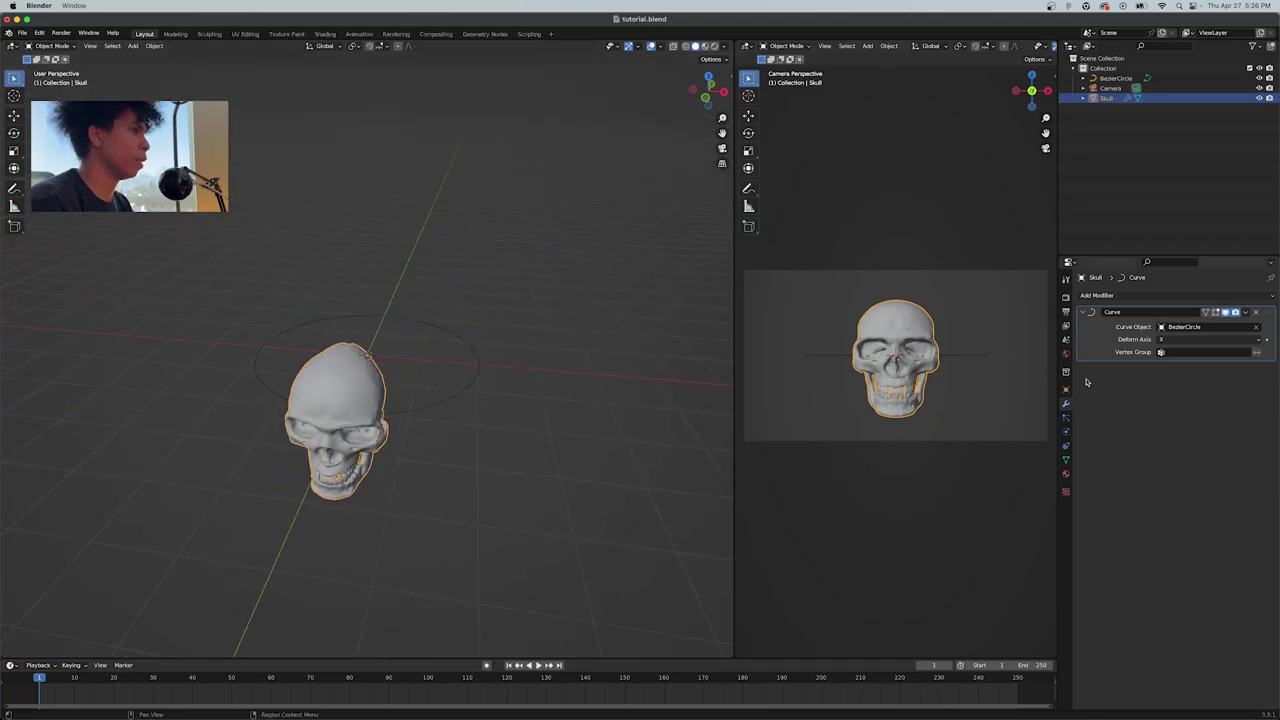
# Add an Array modifier to the skull with Count set to 4
pyautogui.click(1082, 312)
pyautogui.click(1122, 296)
pyautogui.click(1121, 299)
pyautogui.click(1121, 299)
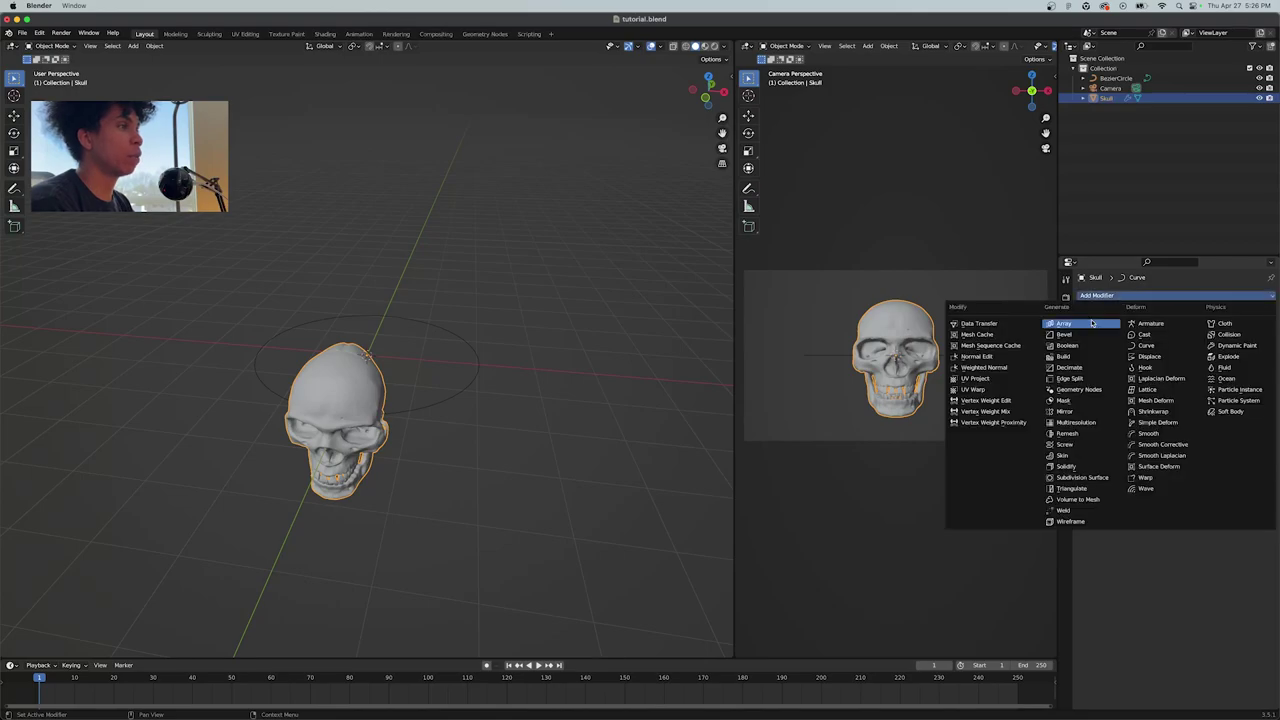
pyautogui.click(1092, 323)
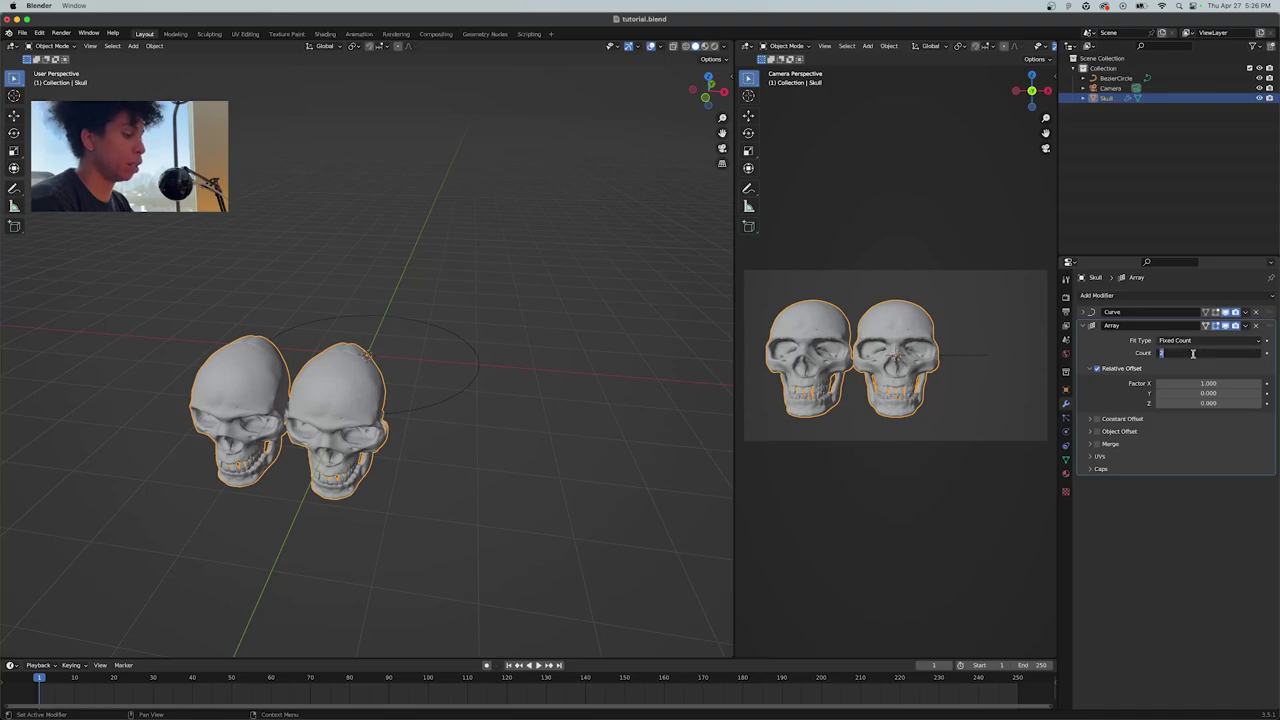
pyautogui.moveTo(1190, 353); pyautogui.dragTo(1200, 353)
# Move the Array modifier above the Curve modifier so the copies follow the circle
pyautogui.click(428, 463)
pyautogui.scroll(5, 430, 463)
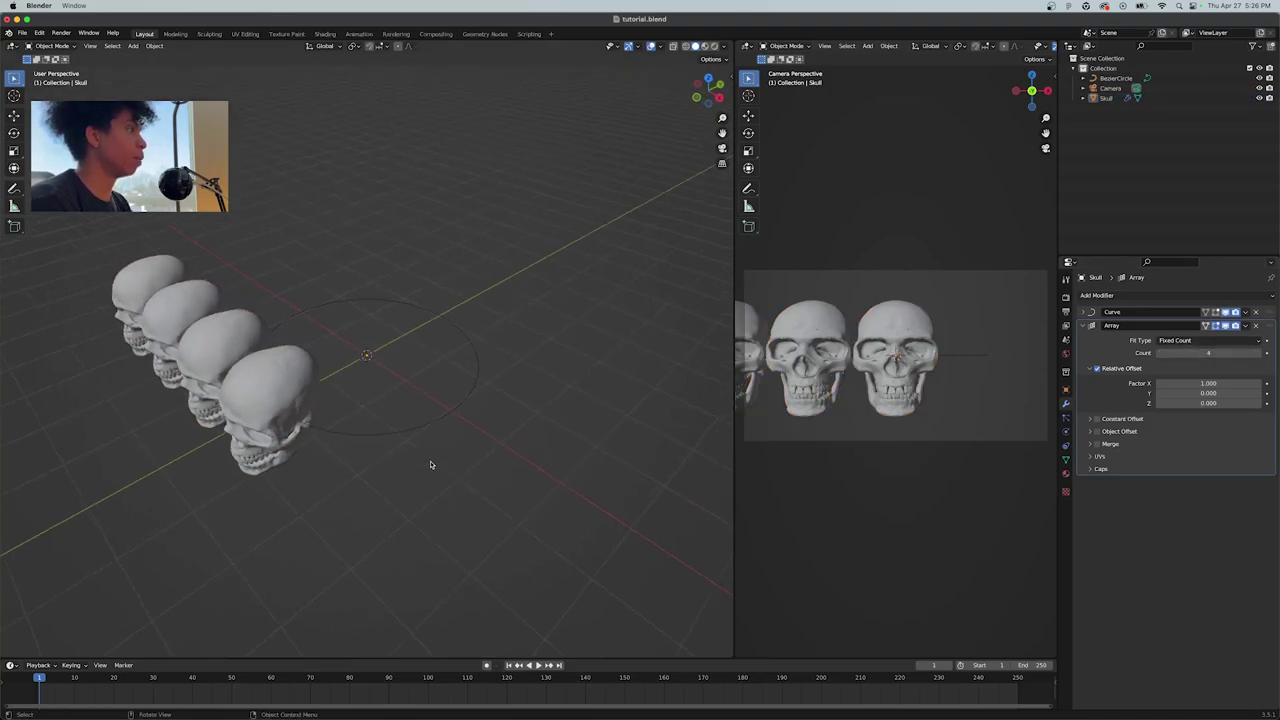
pyautogui.keyDown('shift'); pyautogui.hscroll(-5, 430, 463); pyautogui.keyUp('shift')
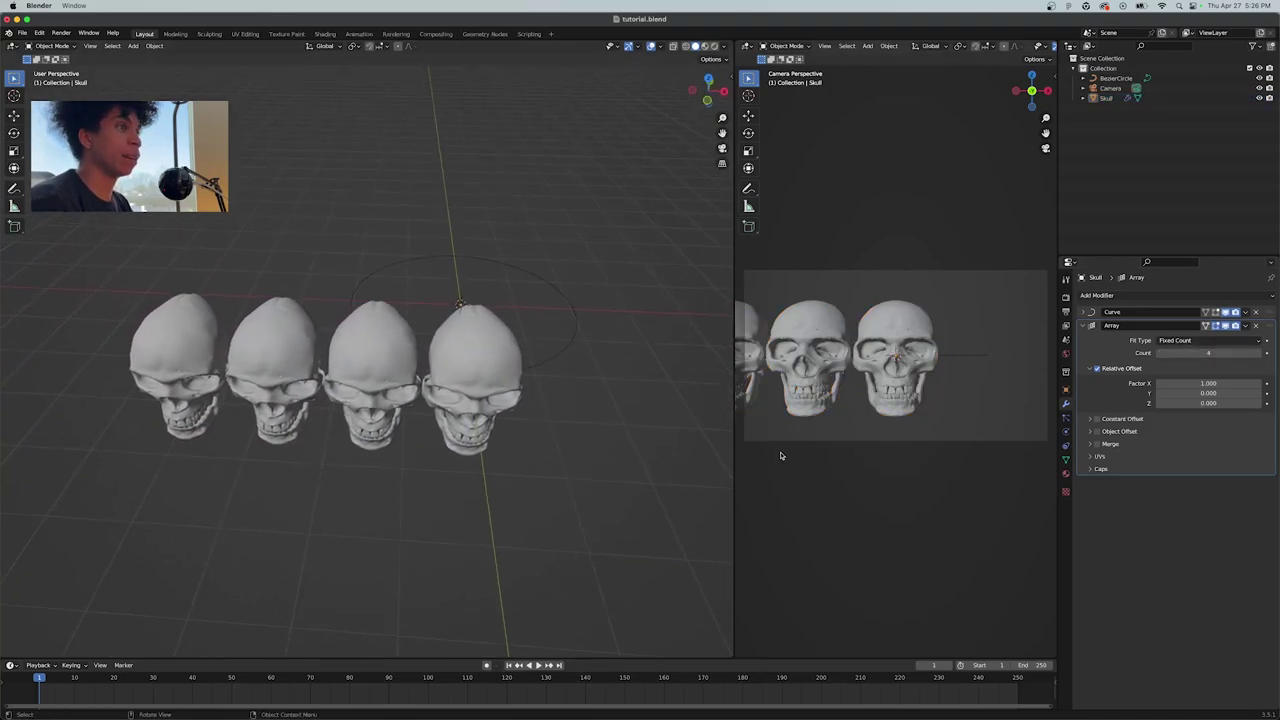
pyautogui.click(1083, 325)
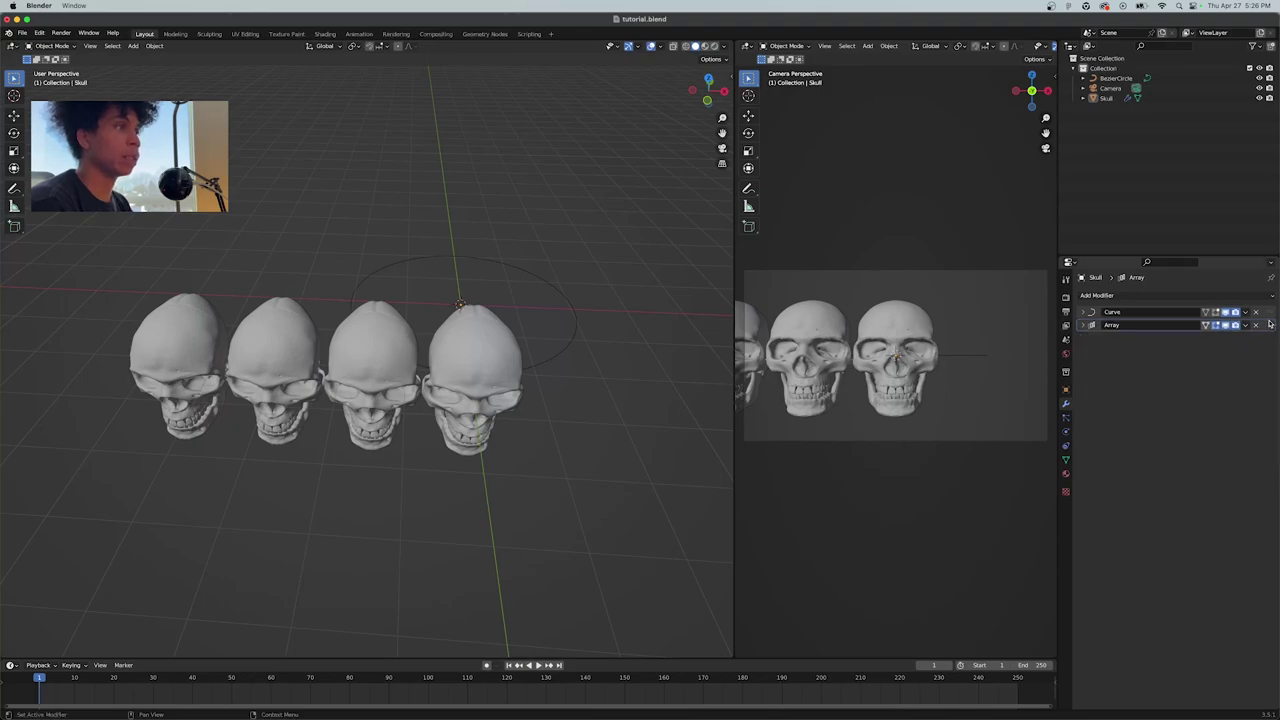
pyautogui.moveTo(1269, 325); pyautogui.dragTo(1270, 307)
pyautogui.hscroll(-5, 623, 476)
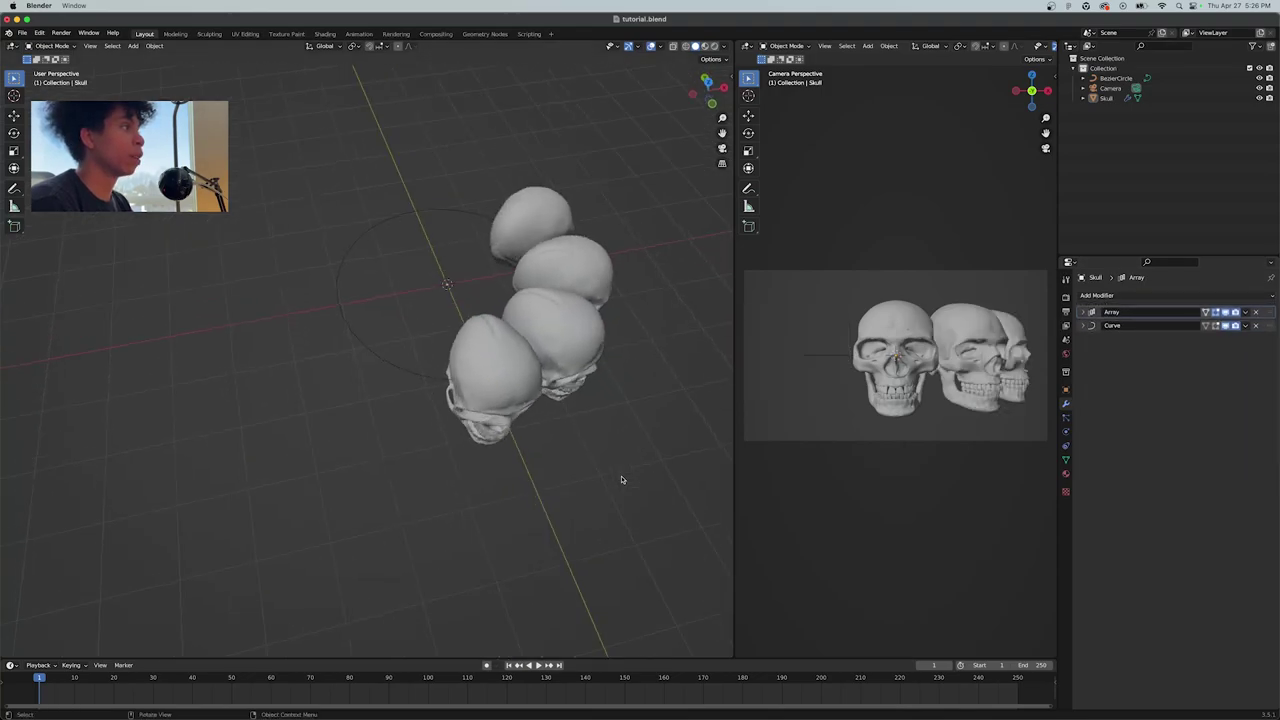
pyautogui.hscroll(-5, 621, 480)
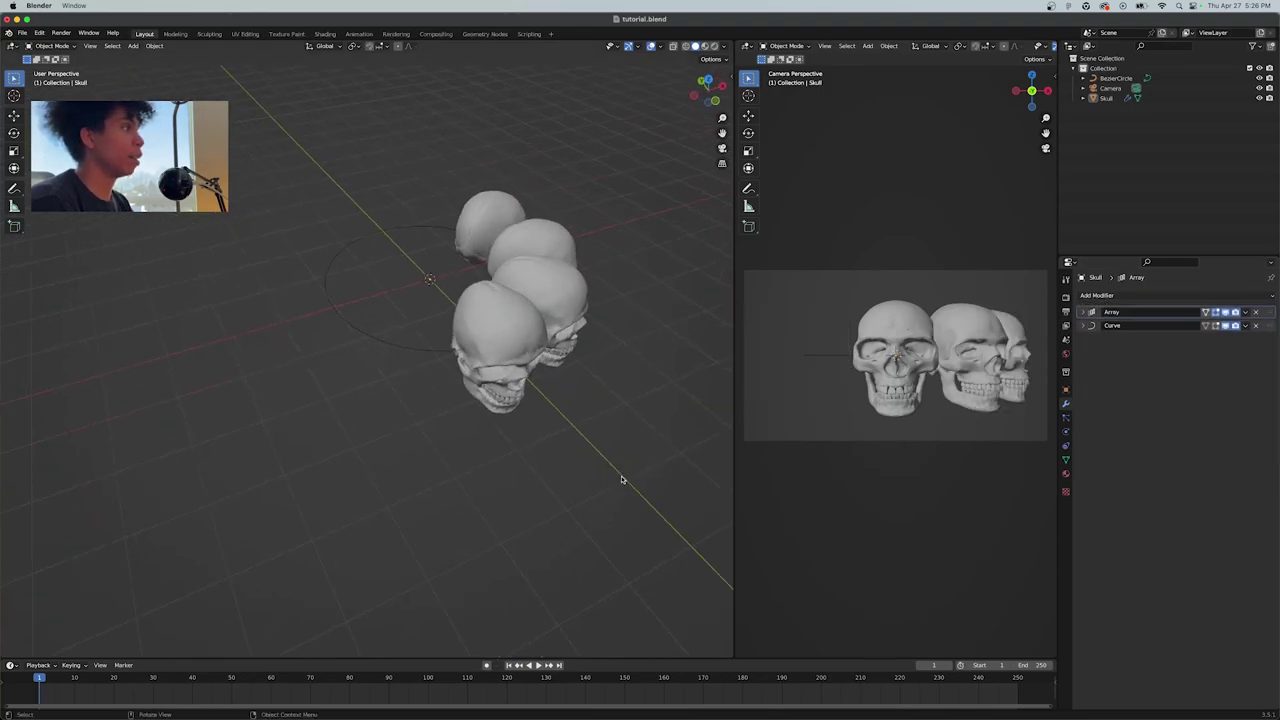
# Increase the Array's relative offset Factor X to spread the skulls around the circle
pyautogui.click(1083, 326)
pyautogui.click(1083, 312)
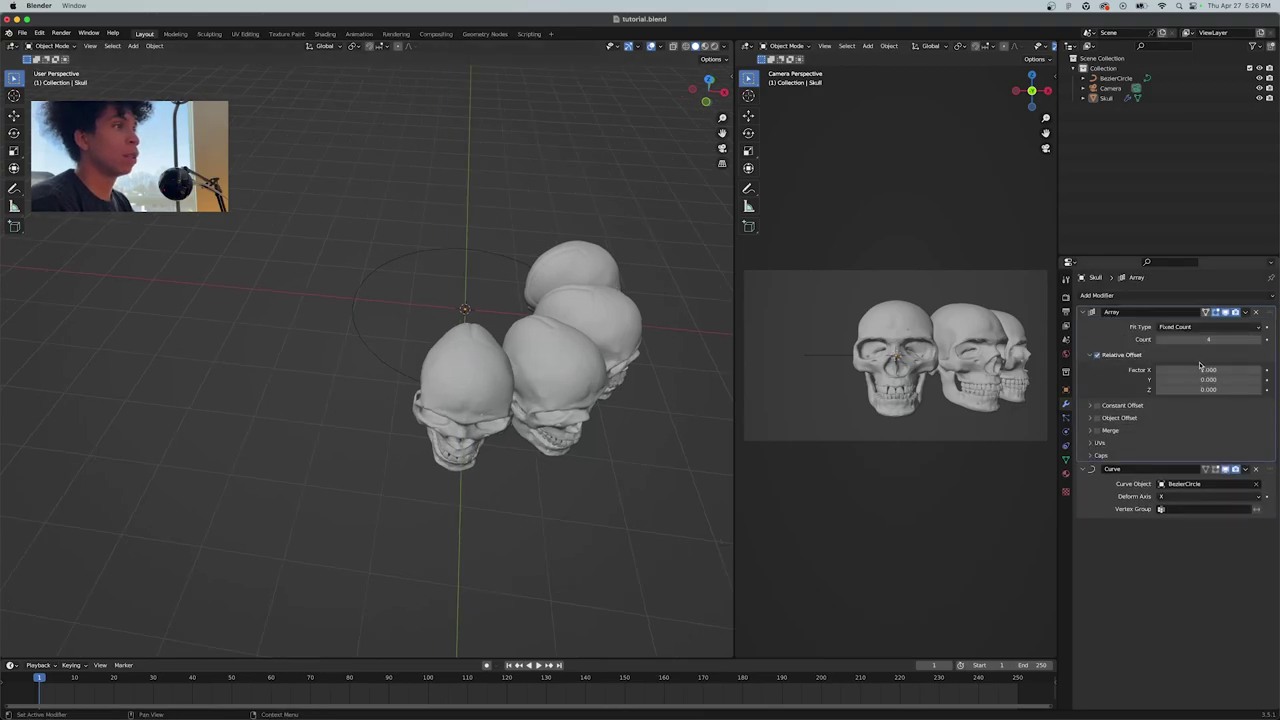
pyautogui.moveTo(1199, 366); pyautogui.dragTo(1228, 367)
pyautogui.click(1192, 370)
pyautogui.press('Return')
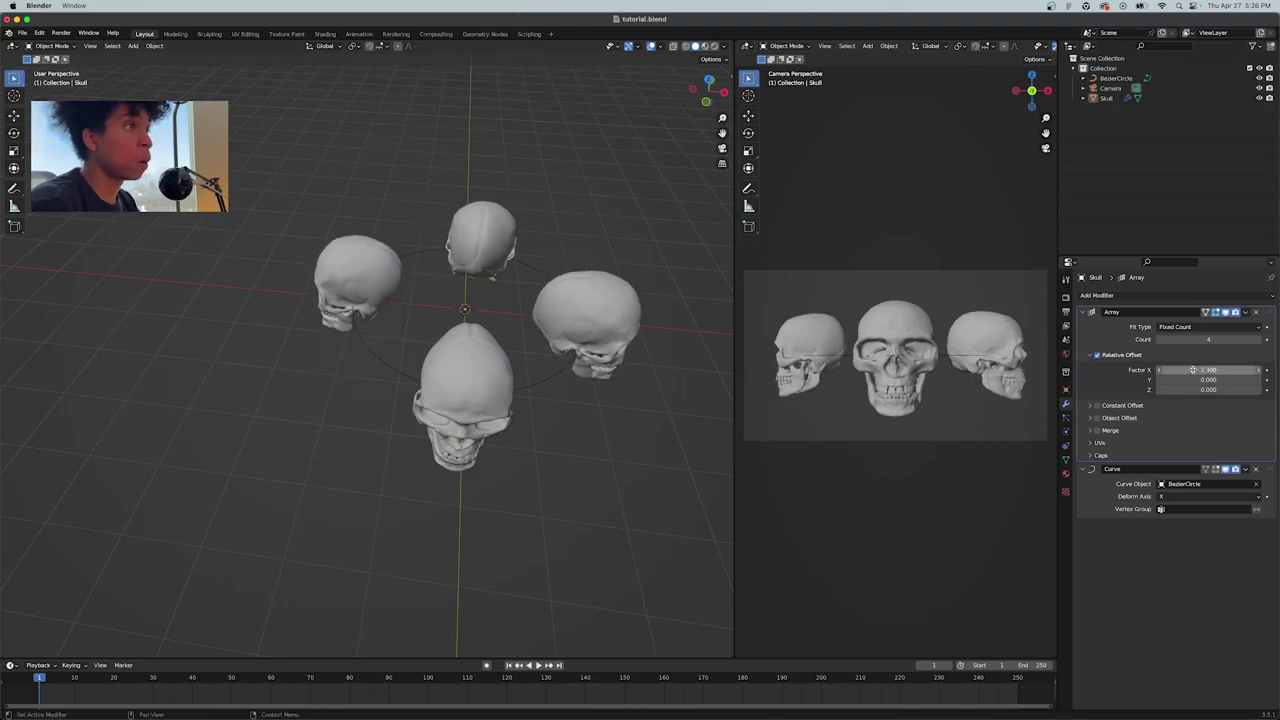
# Fine-tune the relative offset Factor X to 2.340 and save tutorial.blend
pyautogui.hscroll(10, 596, 423)
pyautogui.hscroll(10, 596, 423)
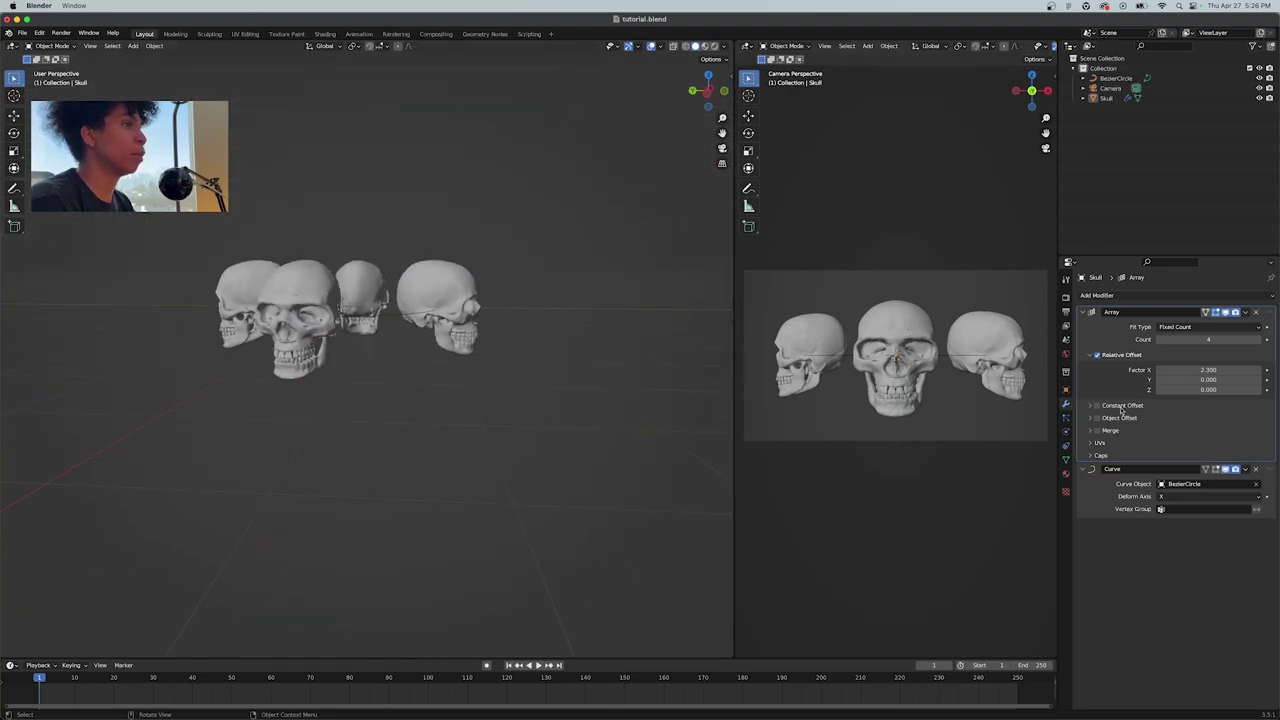
pyautogui.moveTo(1222, 369); pyautogui.dragTo(1228, 369)
pyautogui.hscroll(10, 527, 386)
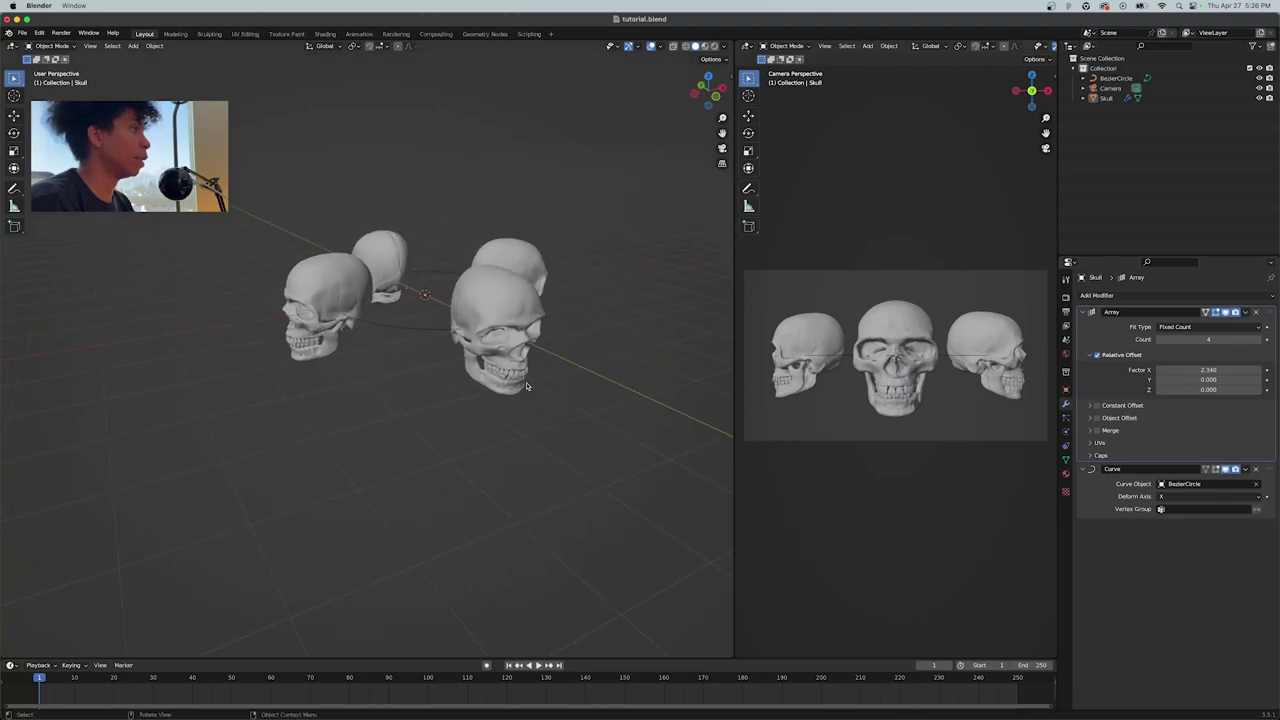
pyautogui.hscroll(5, 595, 401)
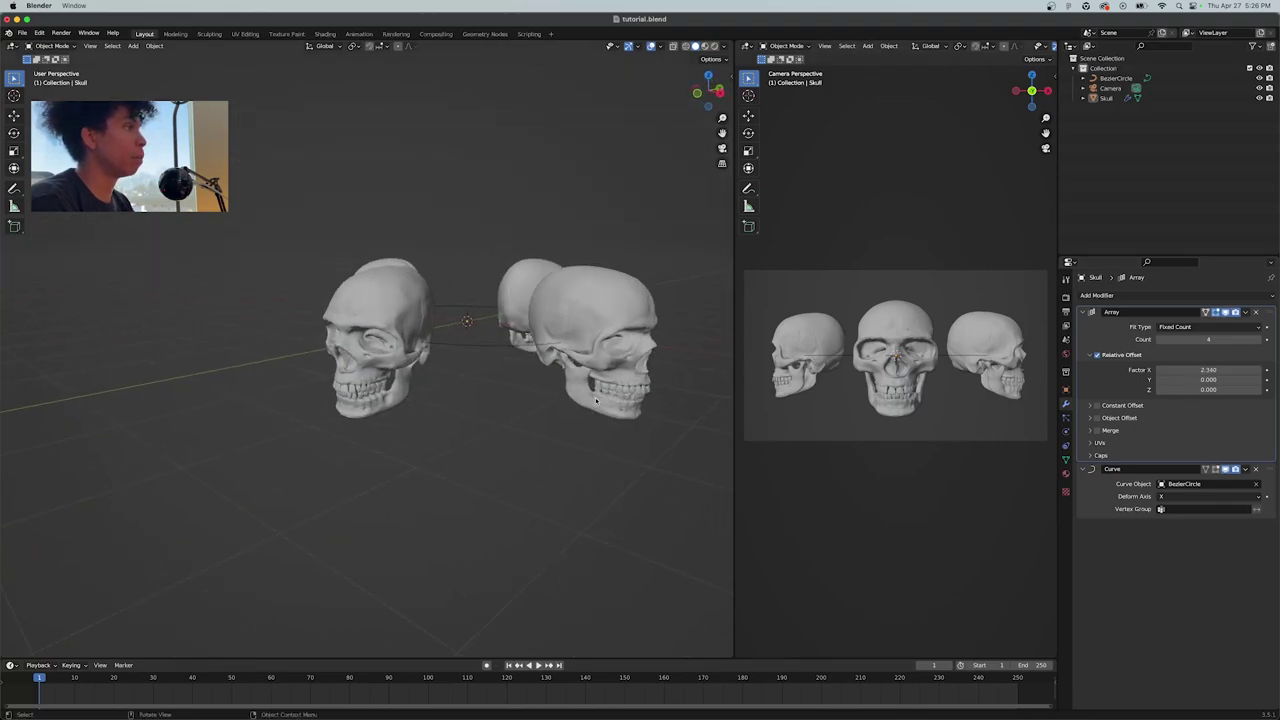
pyautogui.press('super+s')
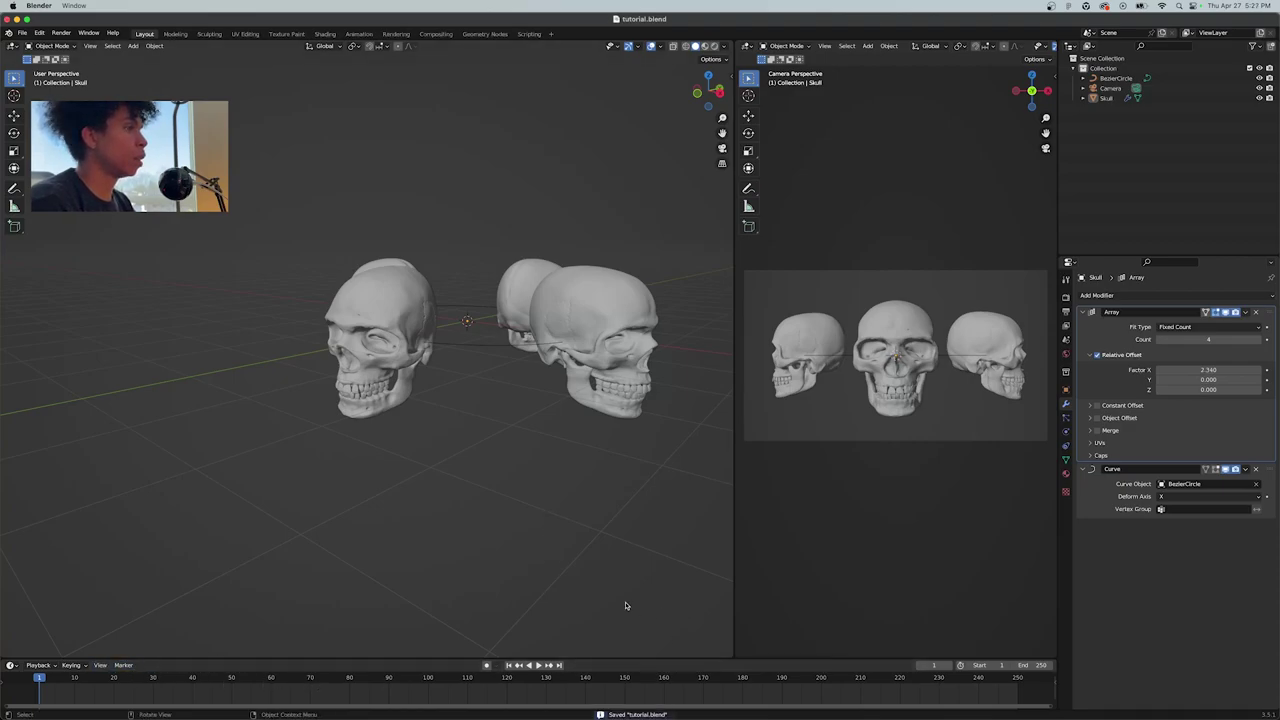
# Parent the skull to the BezierCircle in the Outliner
pyautogui.click(1116, 78)
pyautogui.press('s')
pyautogui.press('Escape')
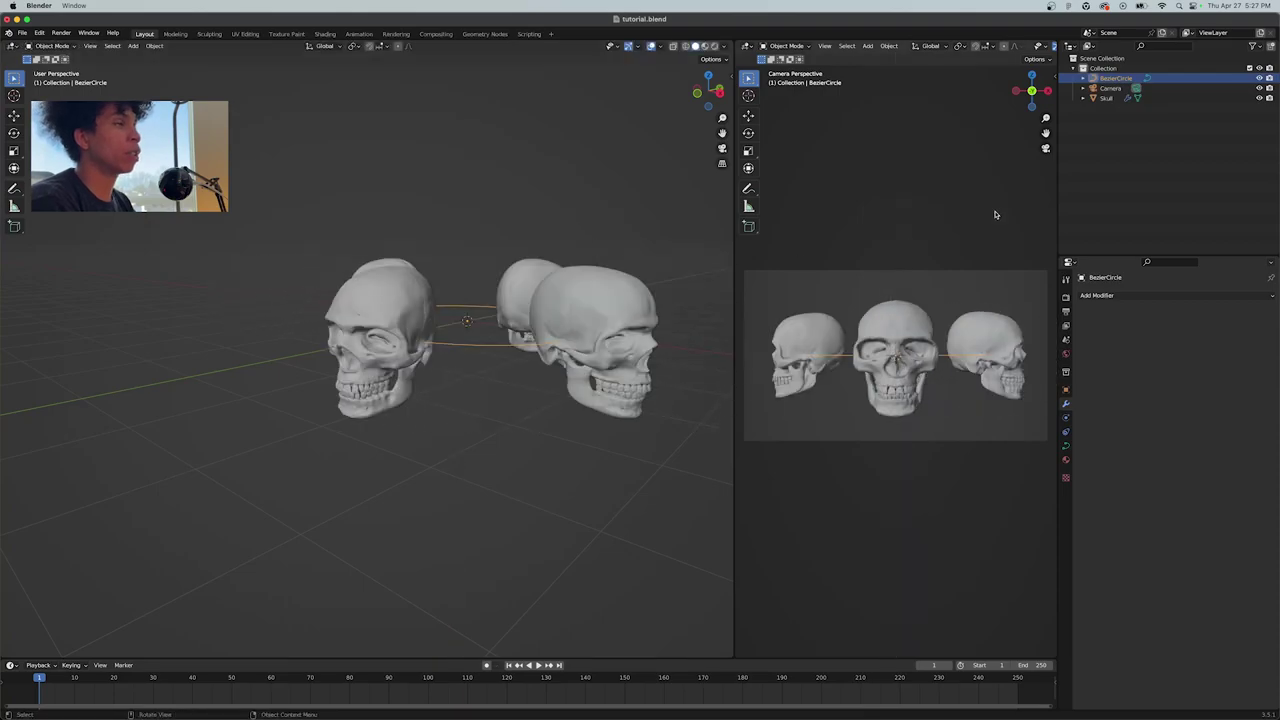
pyautogui.click(1110, 98)
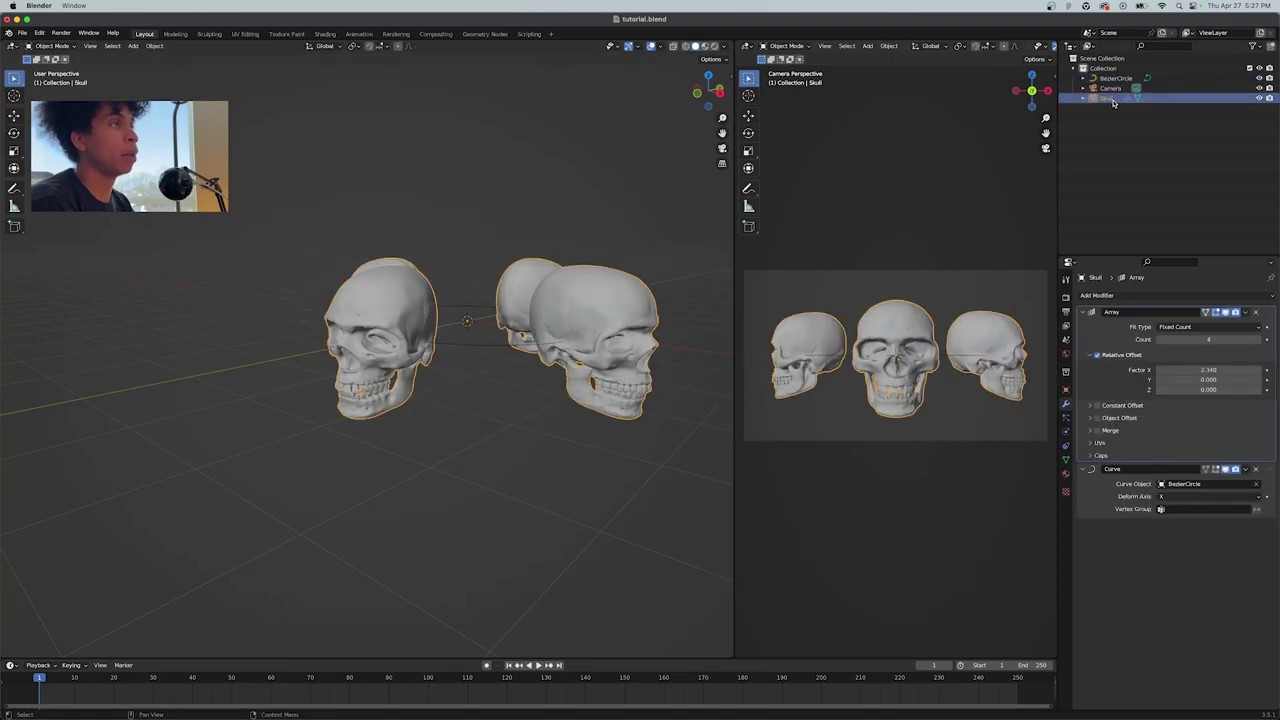
pyautogui.moveTo(1110, 103); pyautogui.dragTo(1118, 80)
# Rotate the BezierCircle around Z to face one skull to camera, save, and enlarge the timeline
pyautogui.press('r')
pyautogui.press('z')
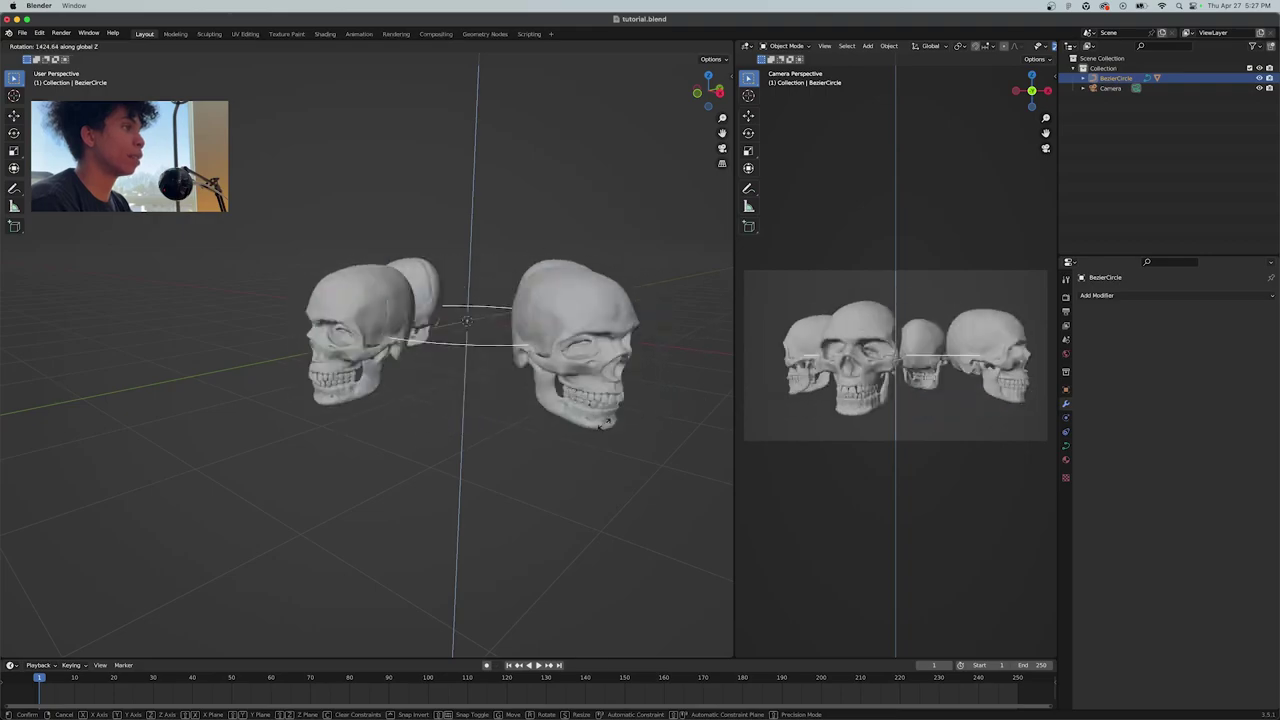
pyautogui.click(690, 410)
pyautogui.click(604, 513)
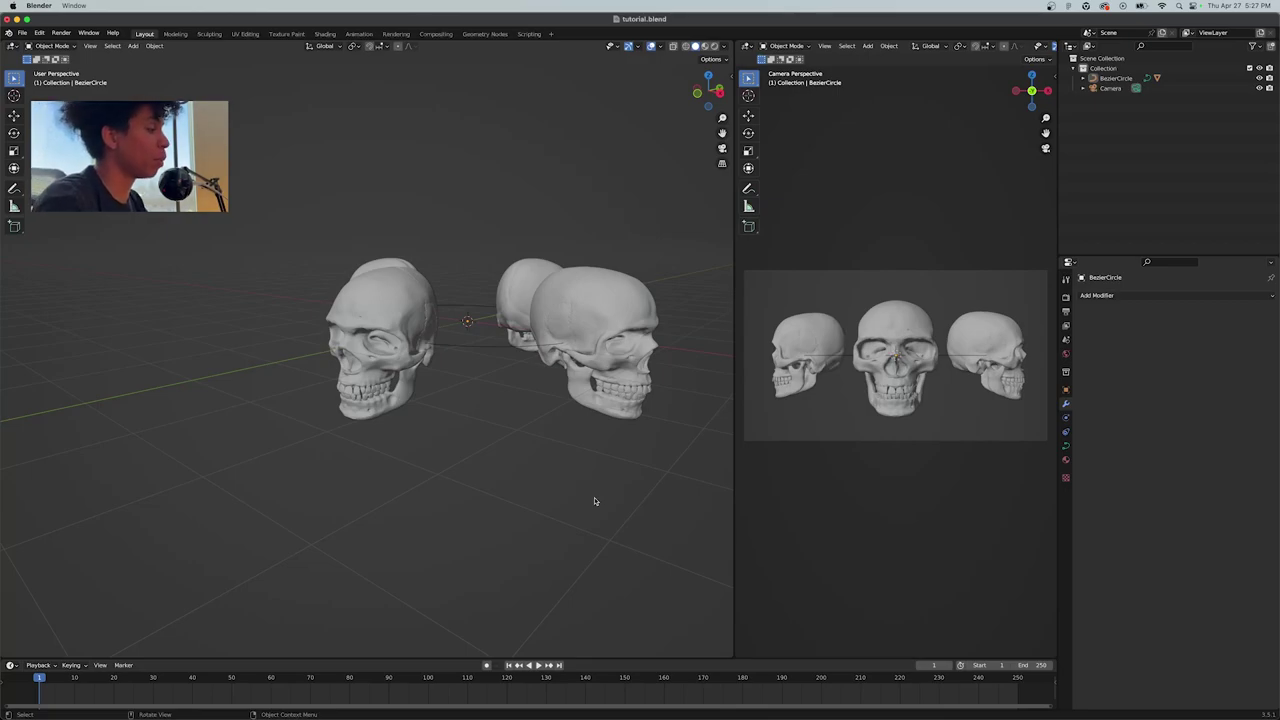
pyautogui.press('super+s')
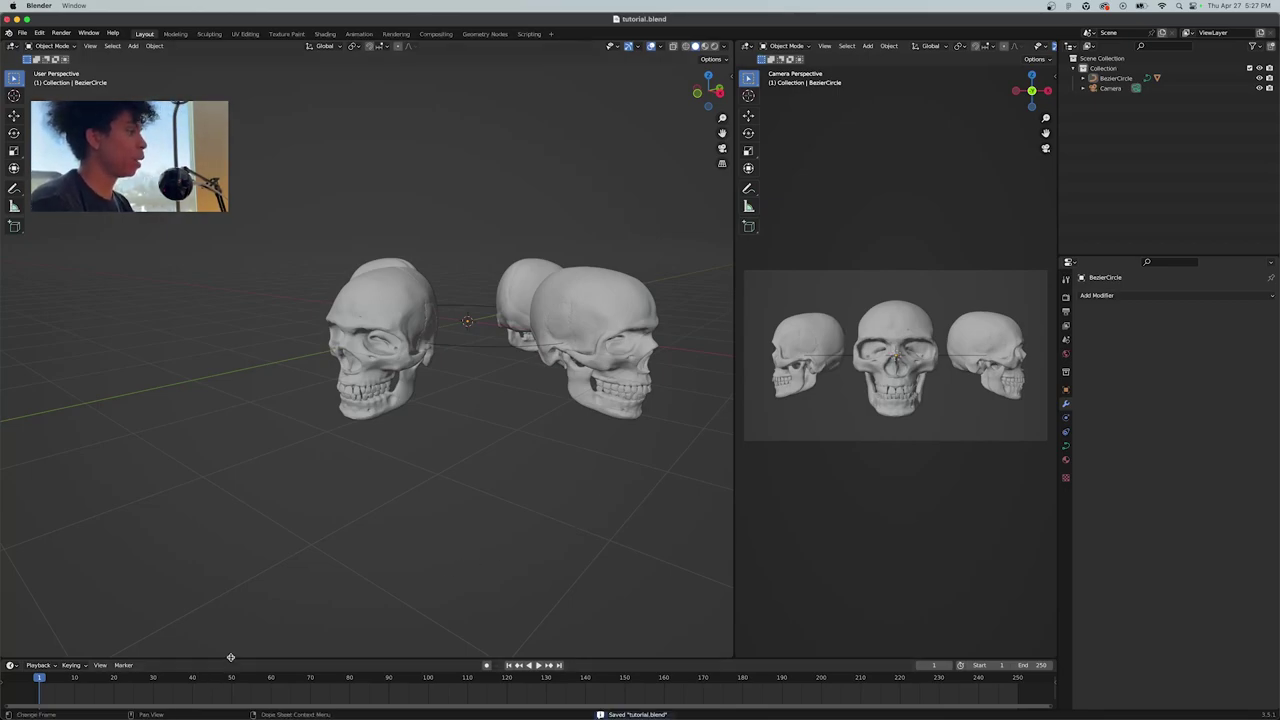
pyautogui.moveTo(230, 657); pyautogui.dragTo(372, 571)
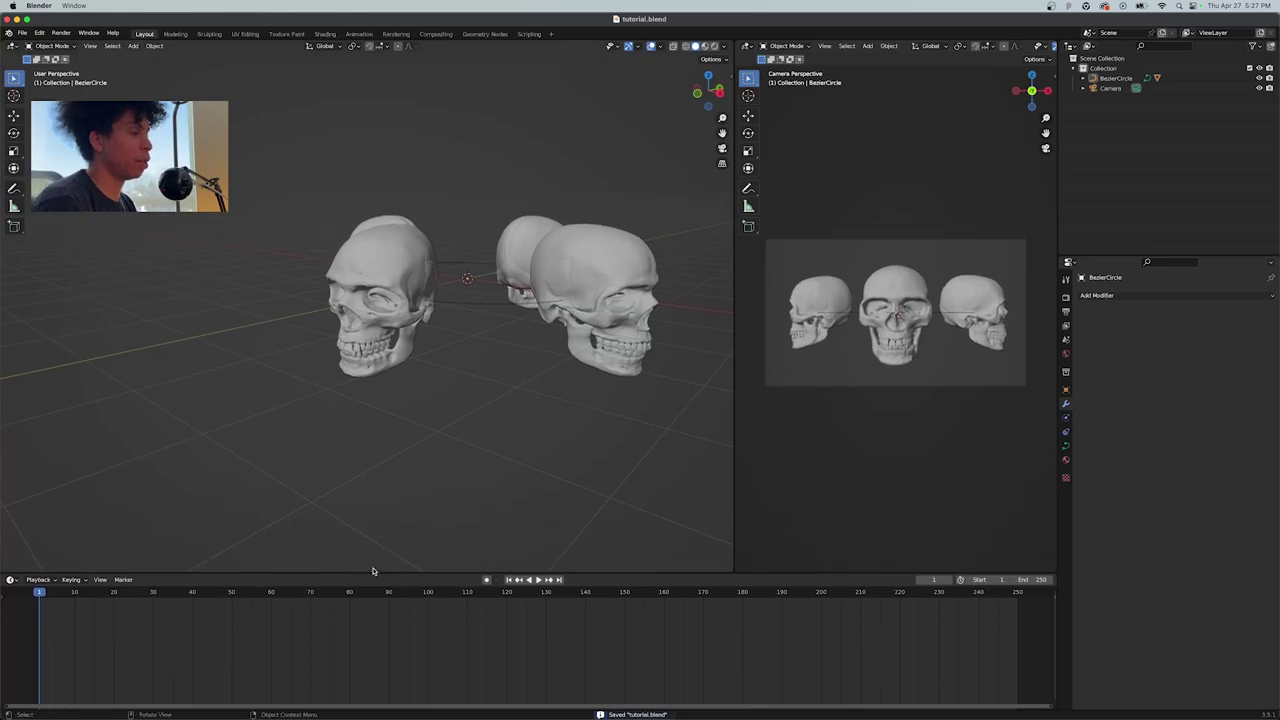
# Show the Render properties, return to frame 0 and make the timeline taller
pyautogui.click(1066, 297)
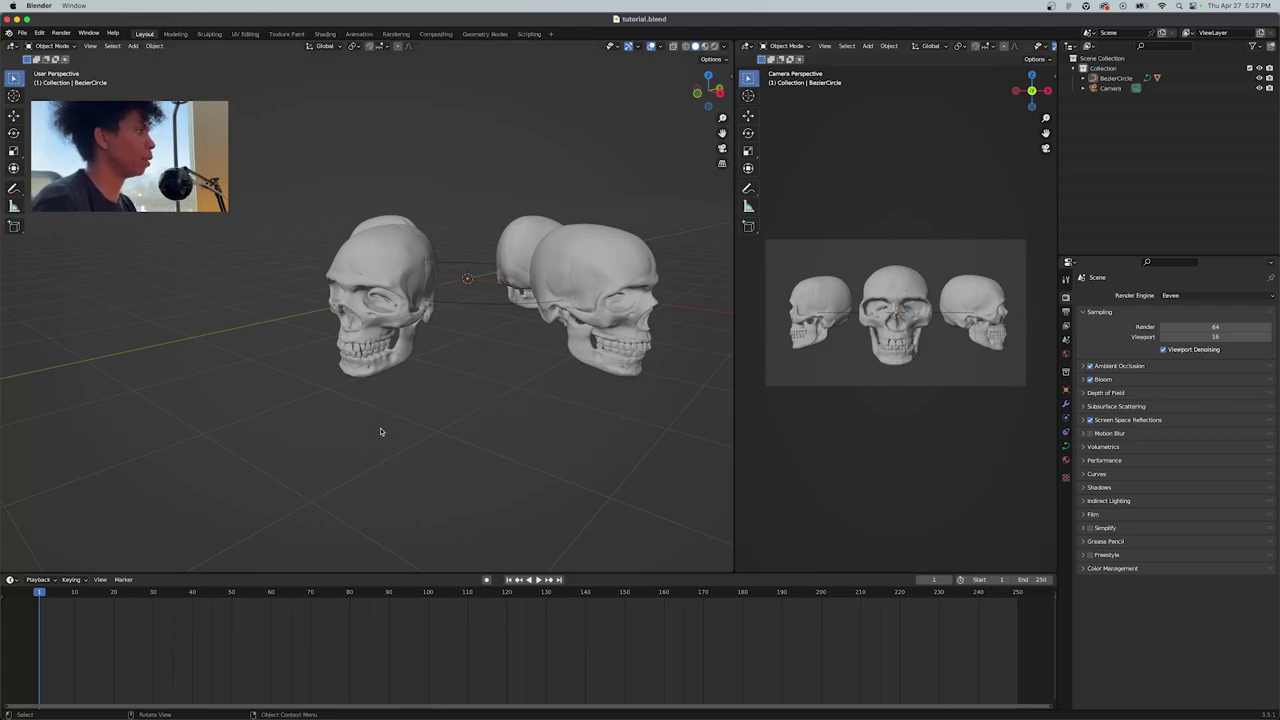
pyautogui.press('Left')
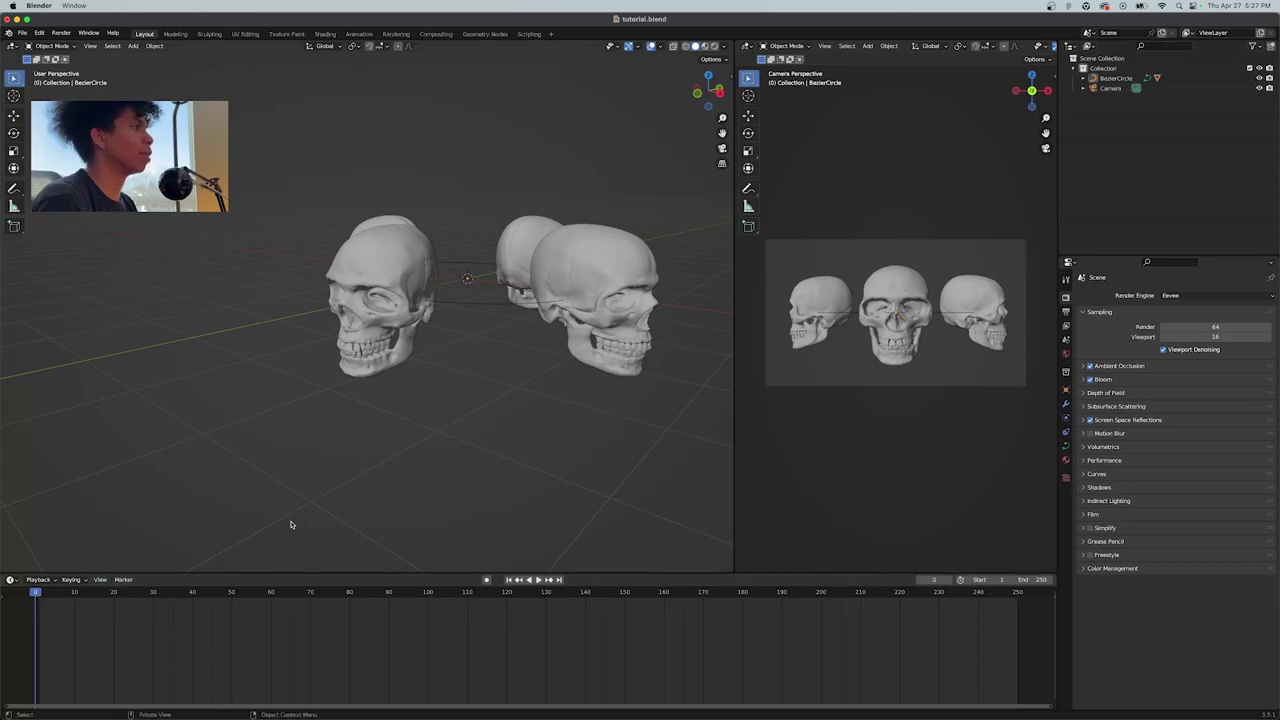
pyautogui.moveTo(469, 434); pyautogui.dragTo(477, 429, button='middle')
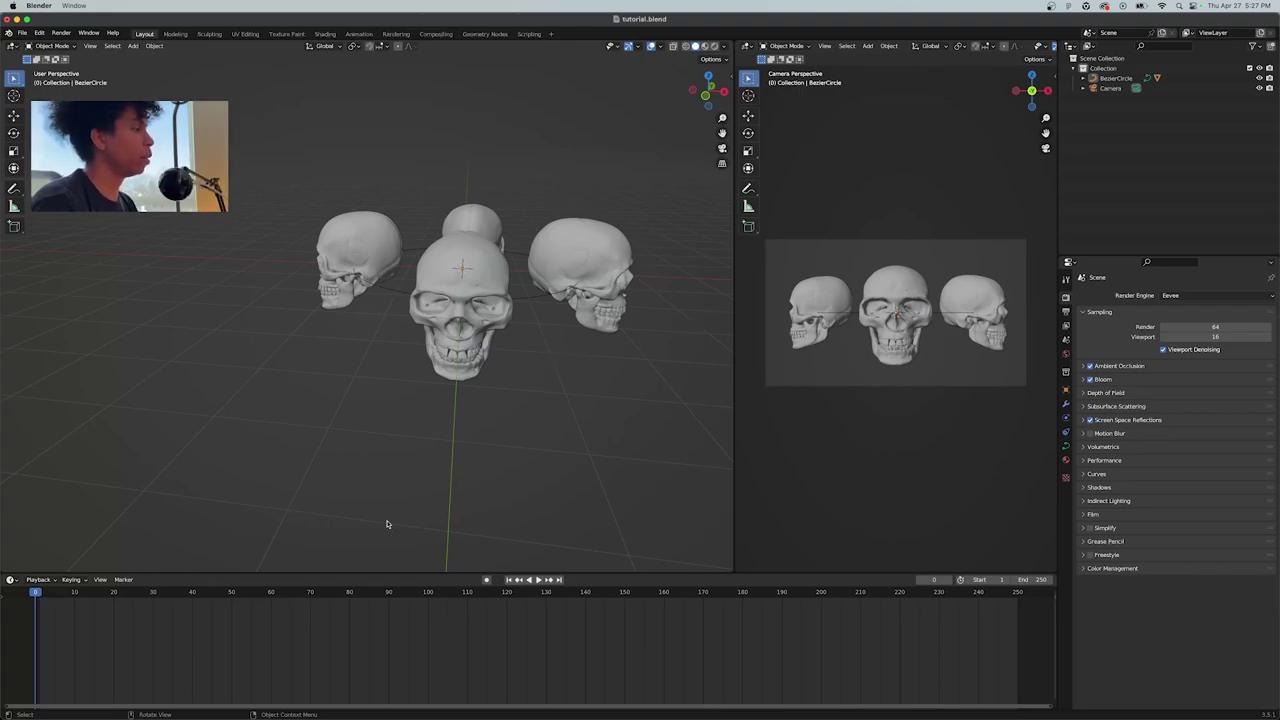
pyautogui.moveTo(411, 571); pyautogui.dragTo(416, 541)
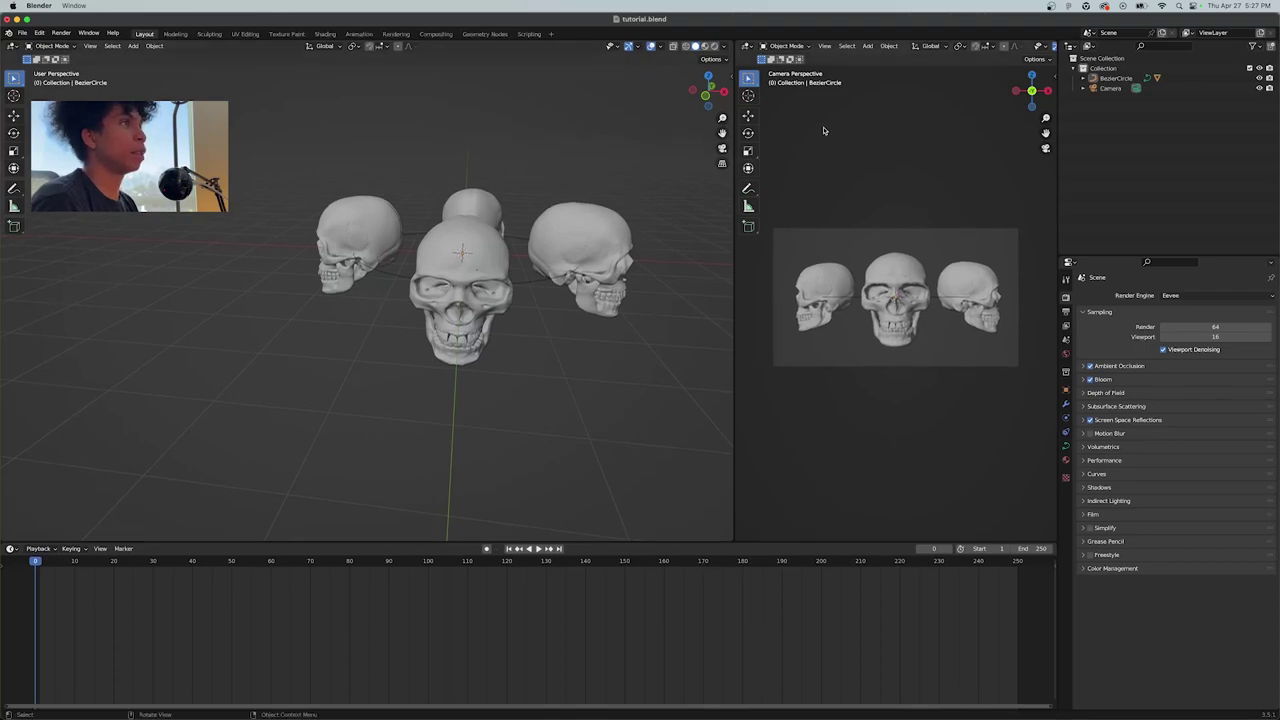
# Open the transform sidebar for the BezierCircle, hide the camera view's tool strip, and select the Camera
pyautogui.click(1116, 78)
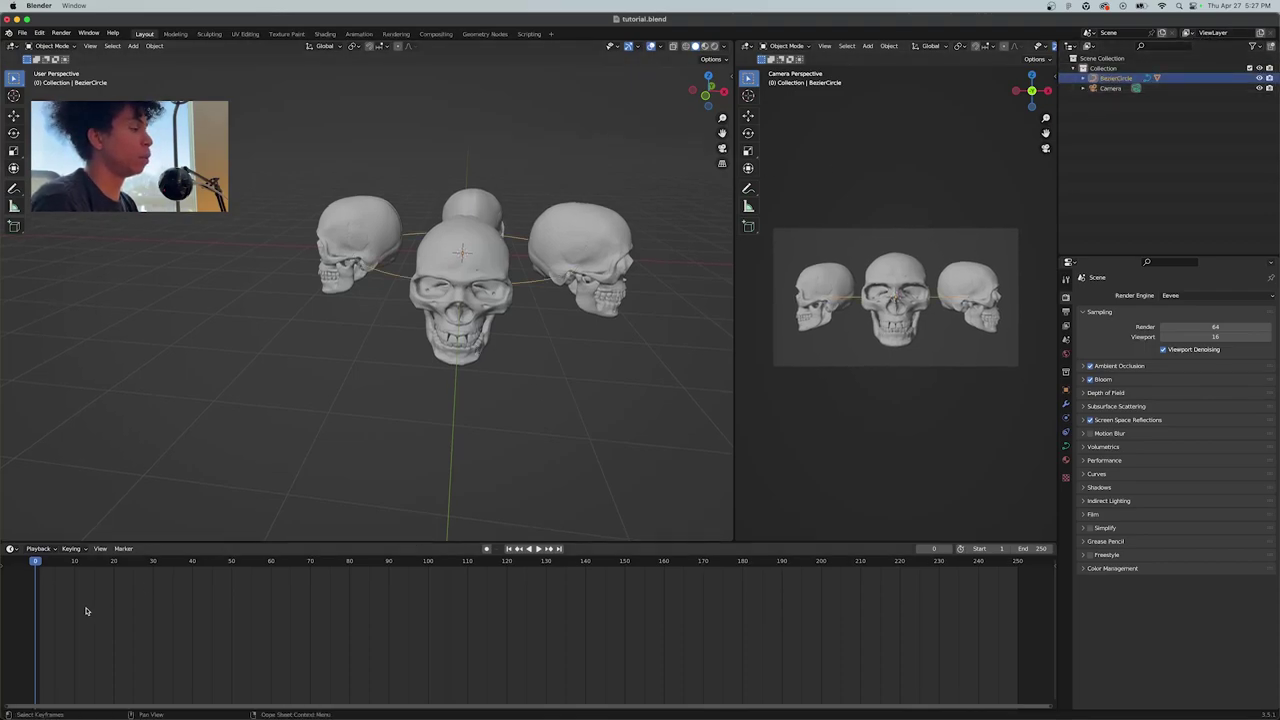
pyautogui.moveTo(36, 563); pyautogui.dragTo(39, 566)
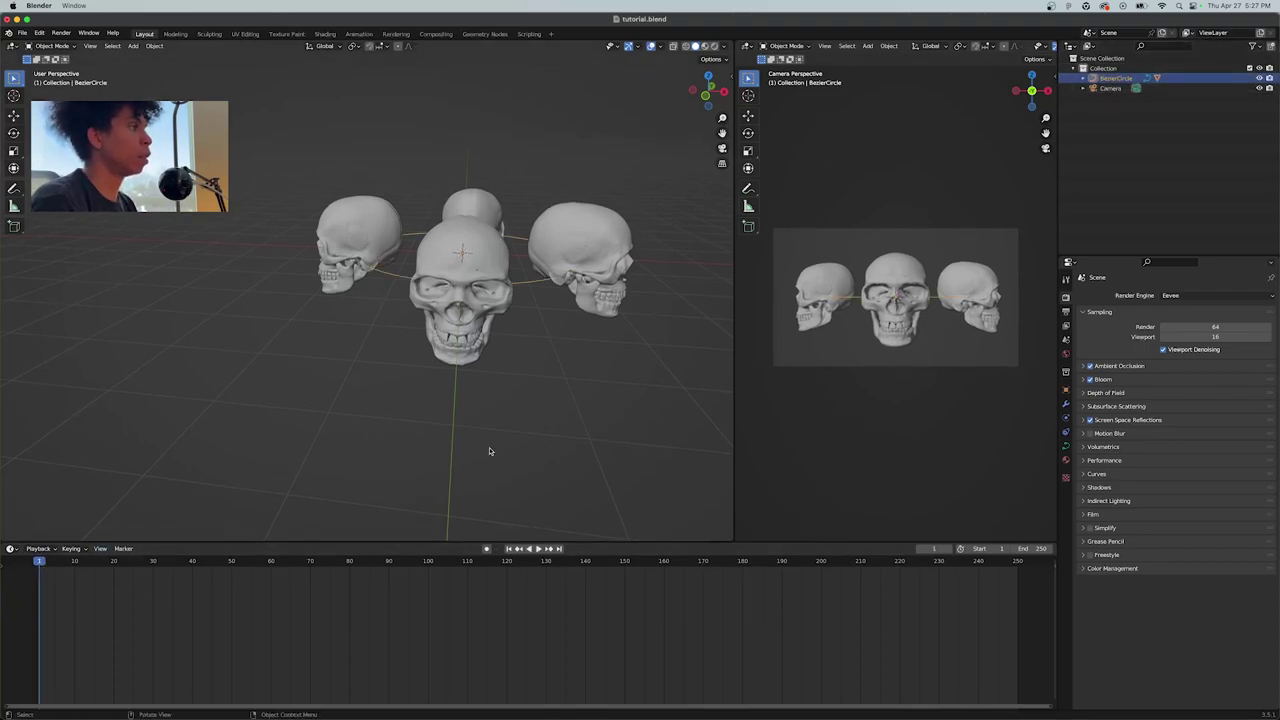
pyautogui.press('n')
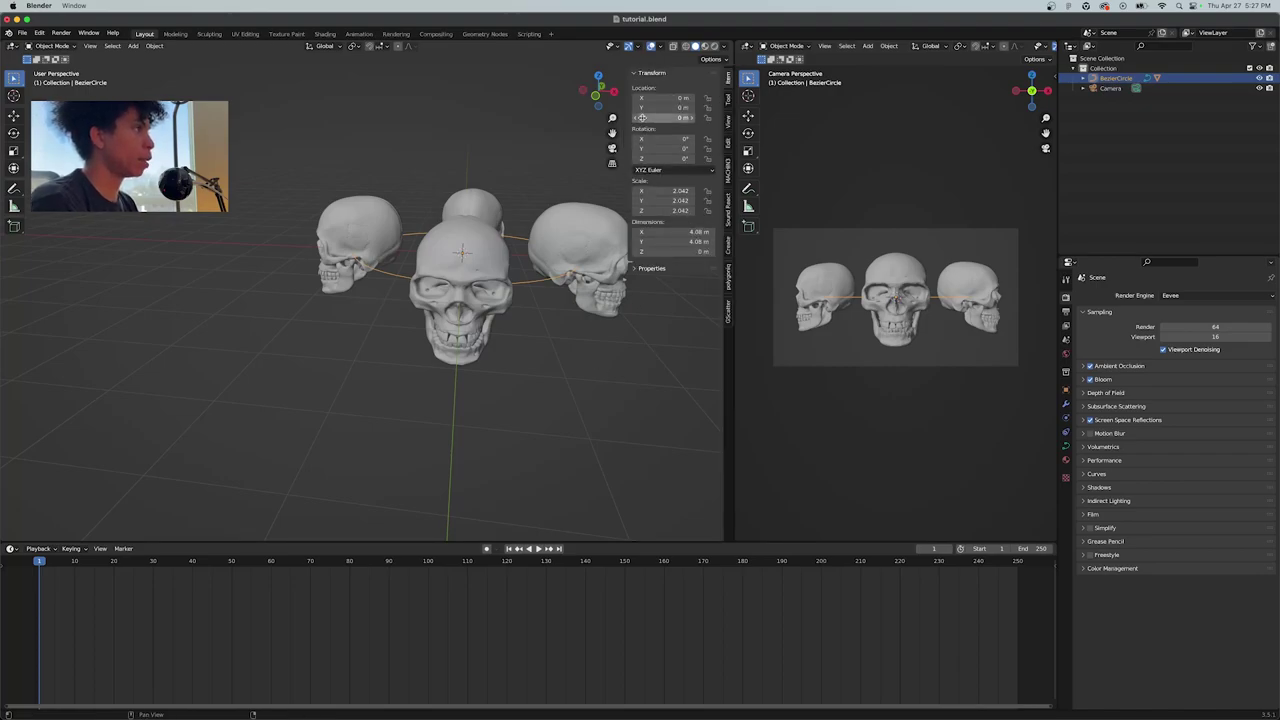
pyautogui.moveTo(668, 158)
pyautogui.mouseDown()
pyautogui.moveTo(705, 158)
pyautogui.moveTo(665, 158)
pyautogui.mouseUp()
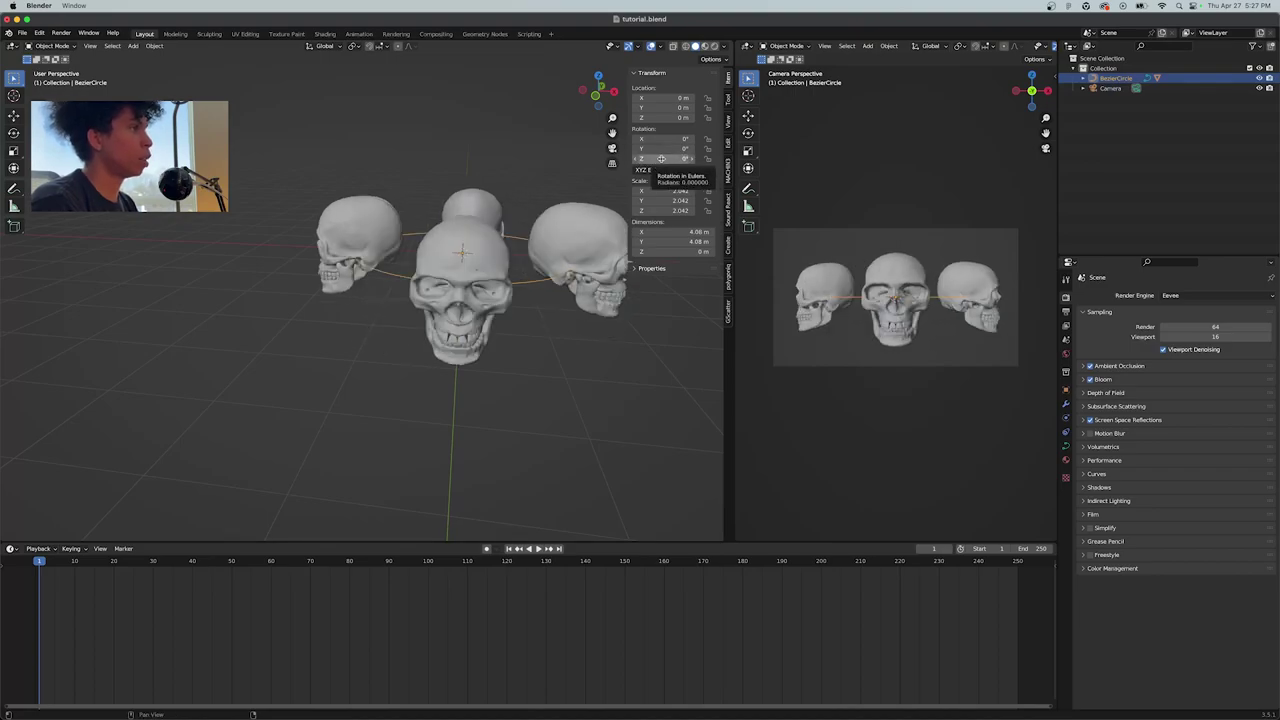
pyautogui.scroll(1, 874, 328)
pyautogui.scroll(-1, 874, 328)
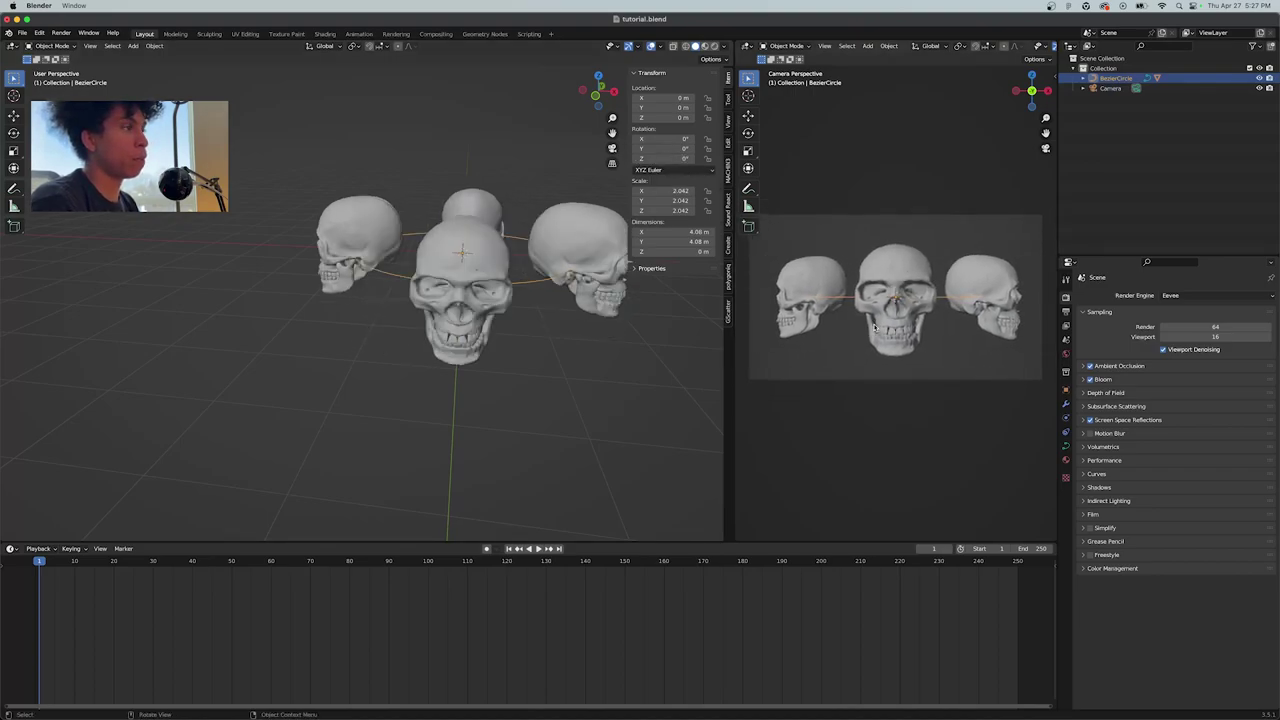
pyautogui.press('t')
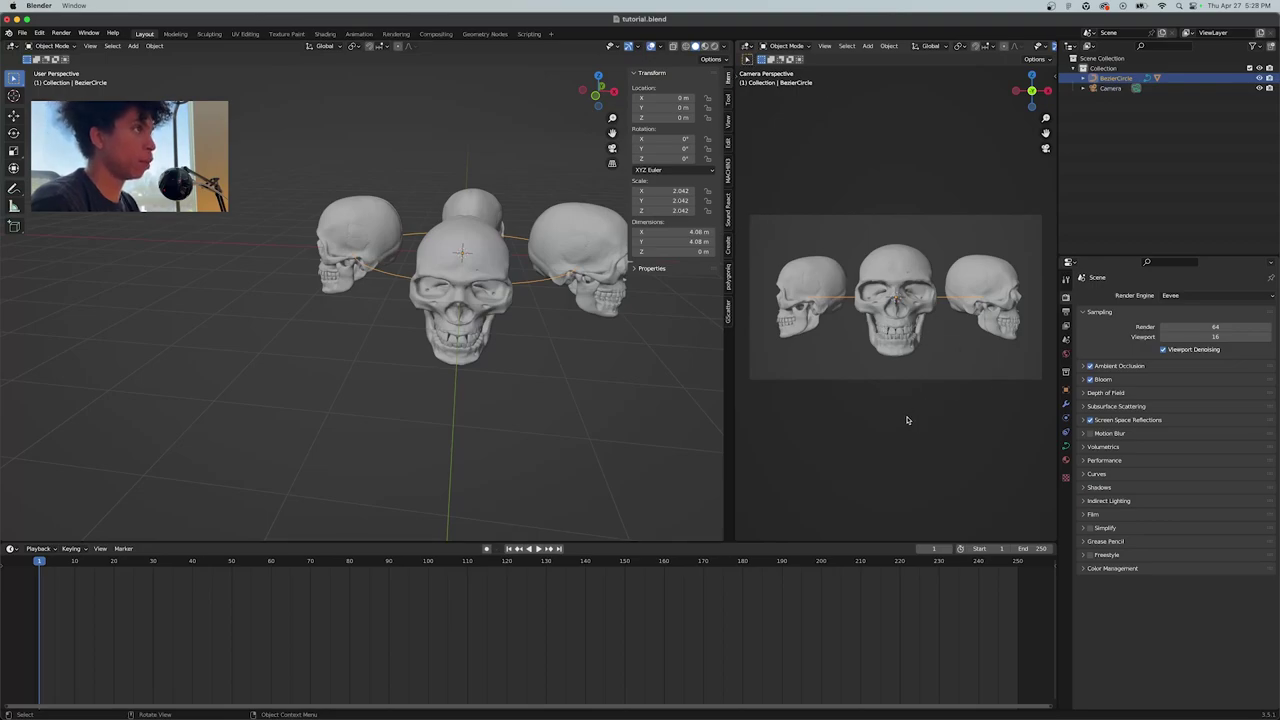
pyautogui.click(1110, 88)
# Set the Camera's Passepartout to 0.821 and enable the Center composition guide
pyautogui.click(1065, 432)
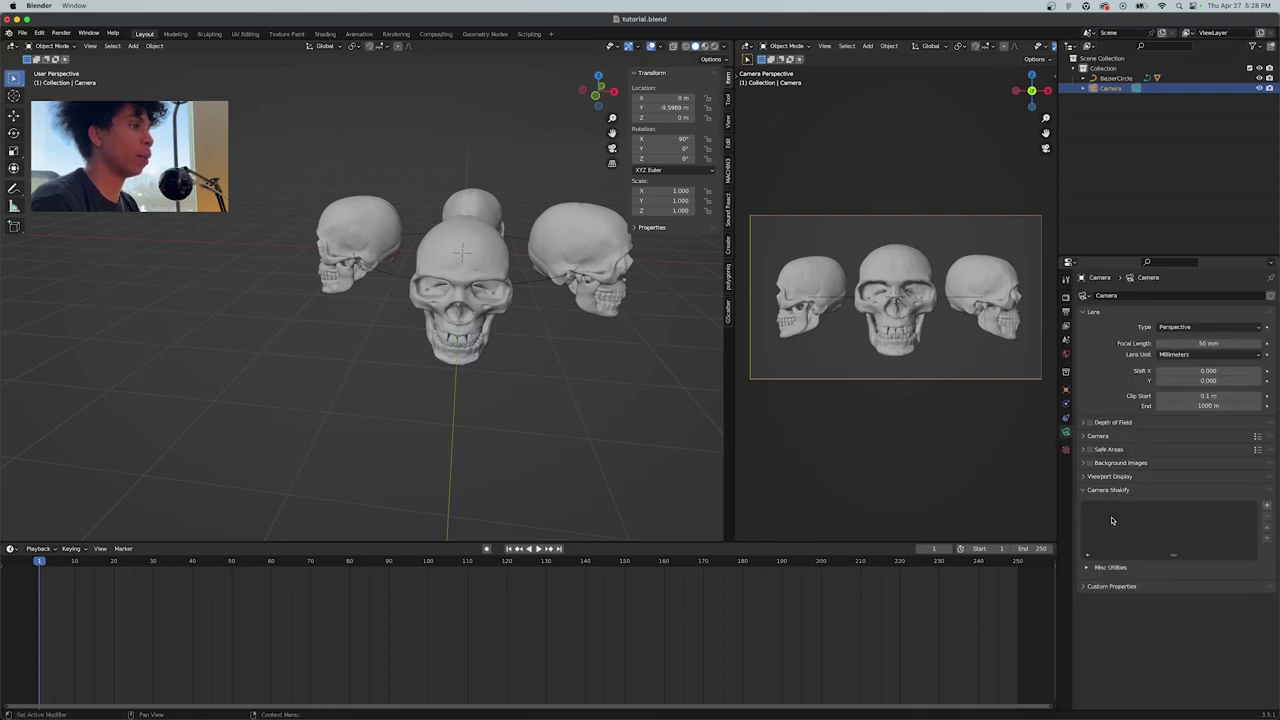
pyautogui.click(1076, 491)
pyautogui.click(1088, 479)
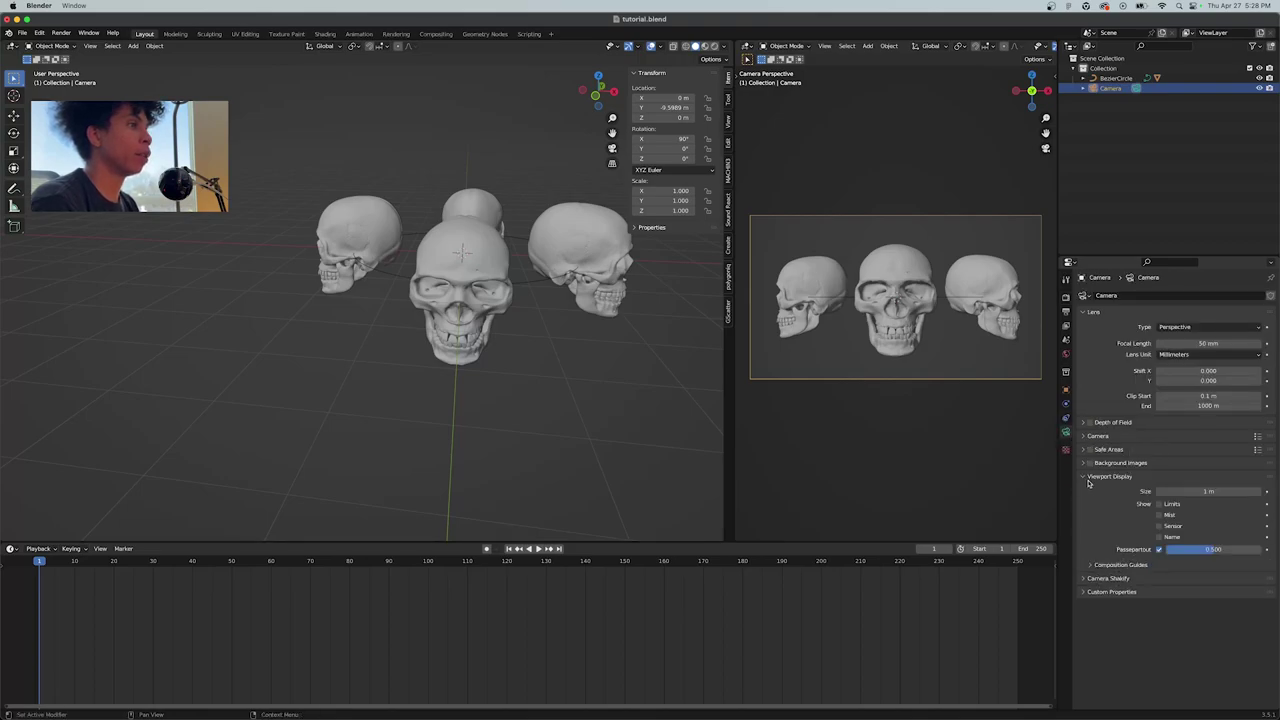
pyautogui.click(1121, 565)
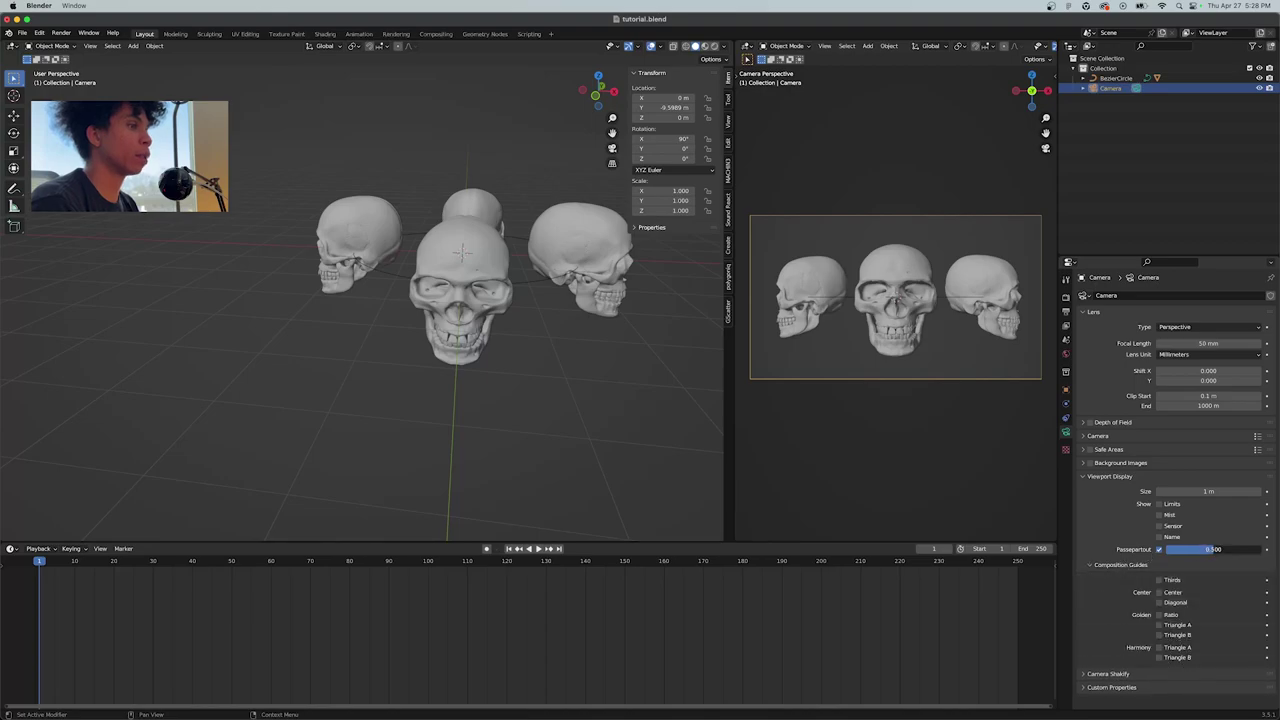
pyautogui.moveTo(1222, 549); pyautogui.dragTo(1240, 549)
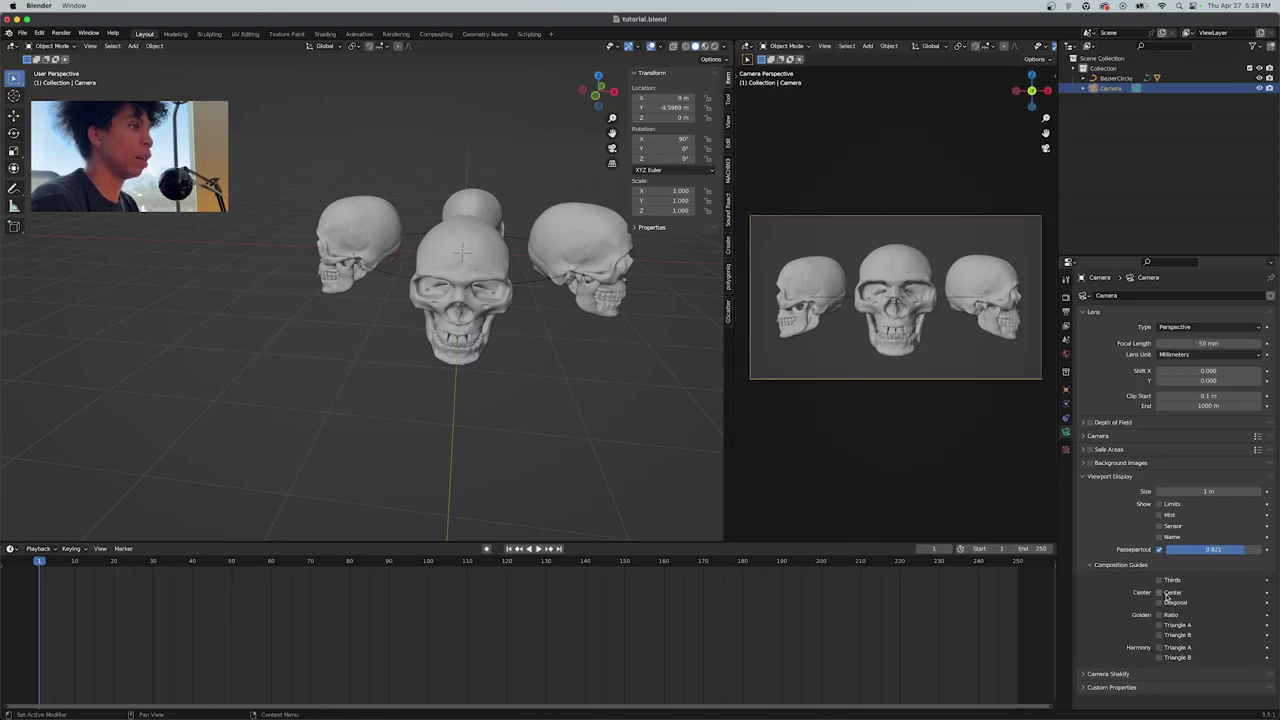
pyautogui.click(1095, 566)
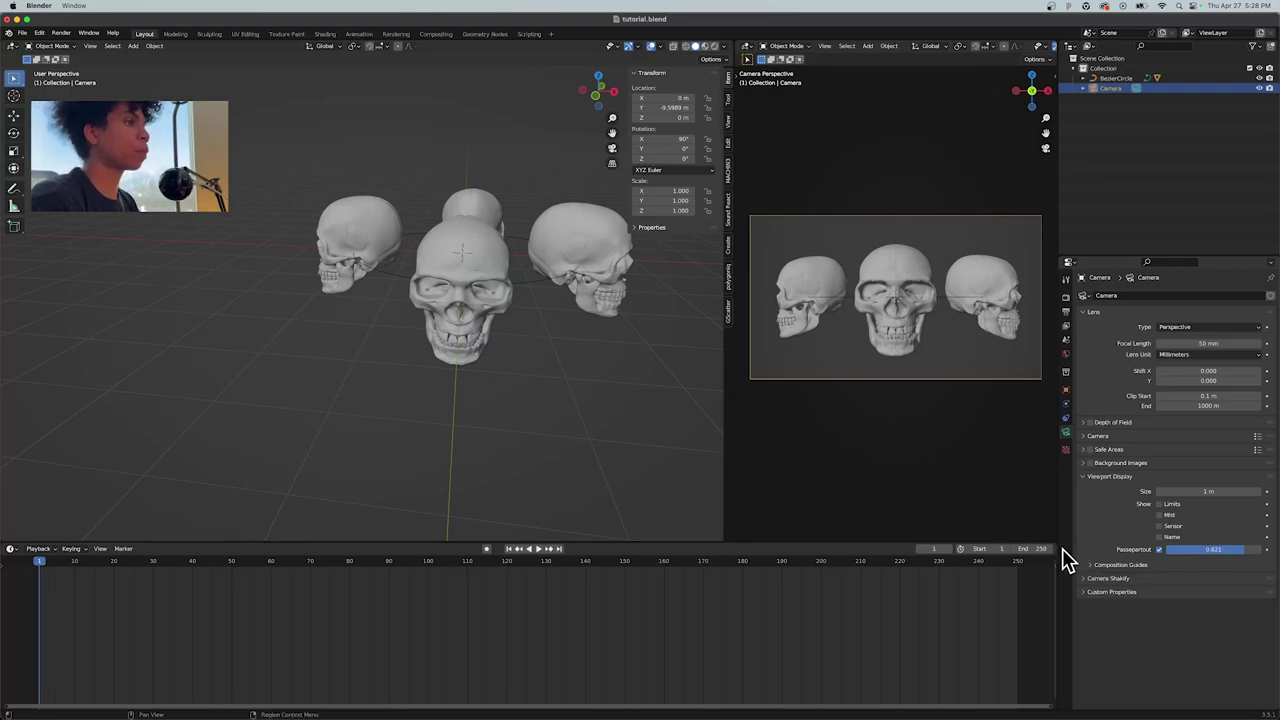
pyautogui.click(1084, 477)
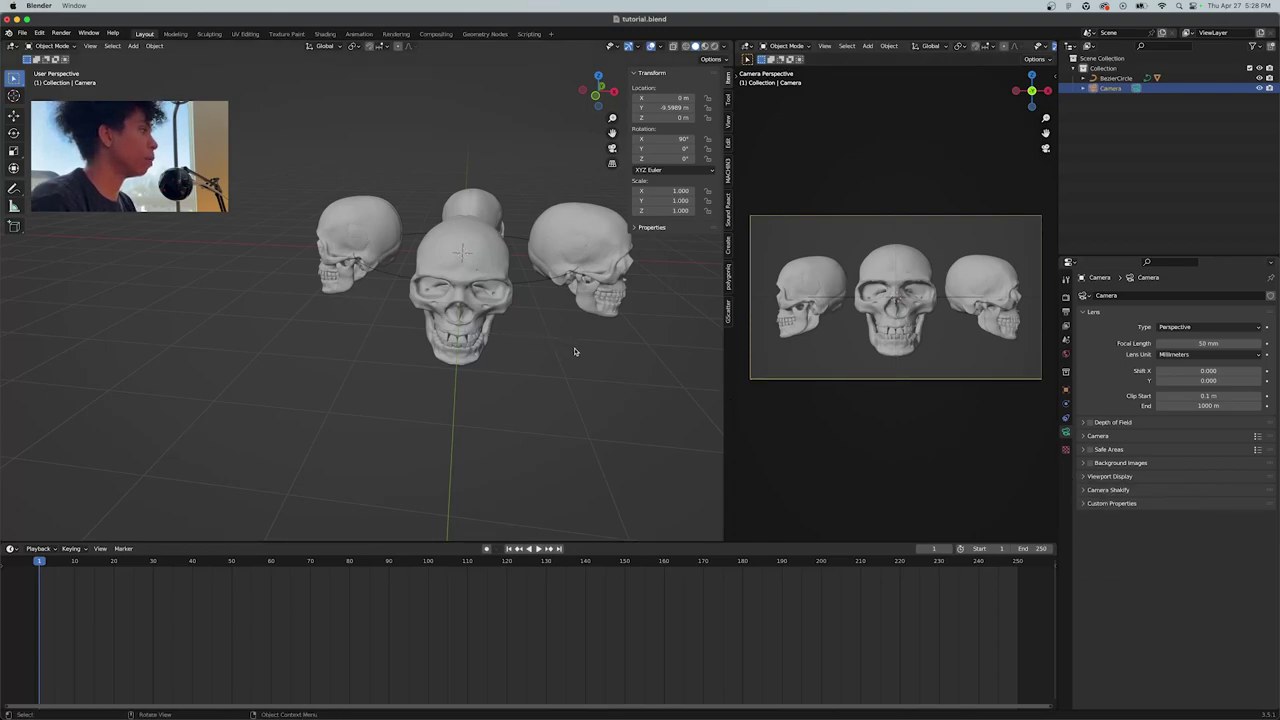
# Keyframe the BezierCircle's Z rotation at 0° on frame 1 and -67.6° on frame 20
pyautogui.click(543, 283)
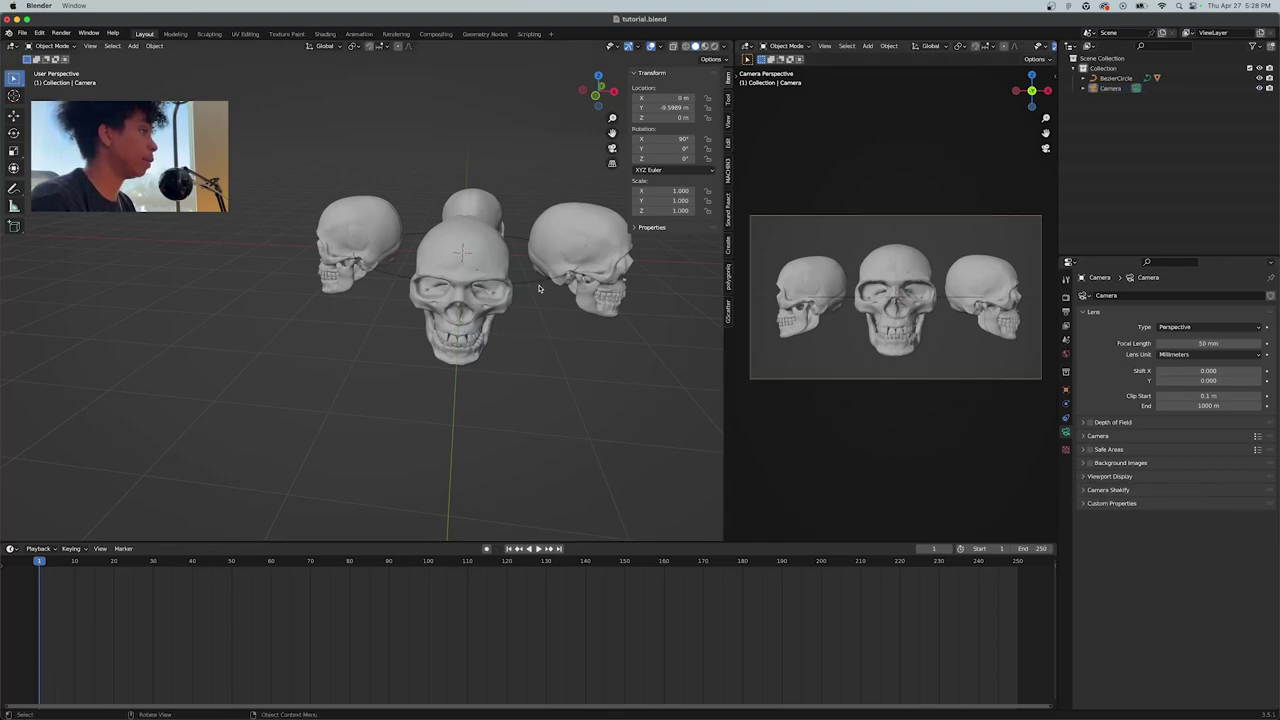
pyautogui.rightClick(672, 158)
pyautogui.click(645, 169)
pyautogui.moveTo(42, 567); pyautogui.dragTo(114, 565)
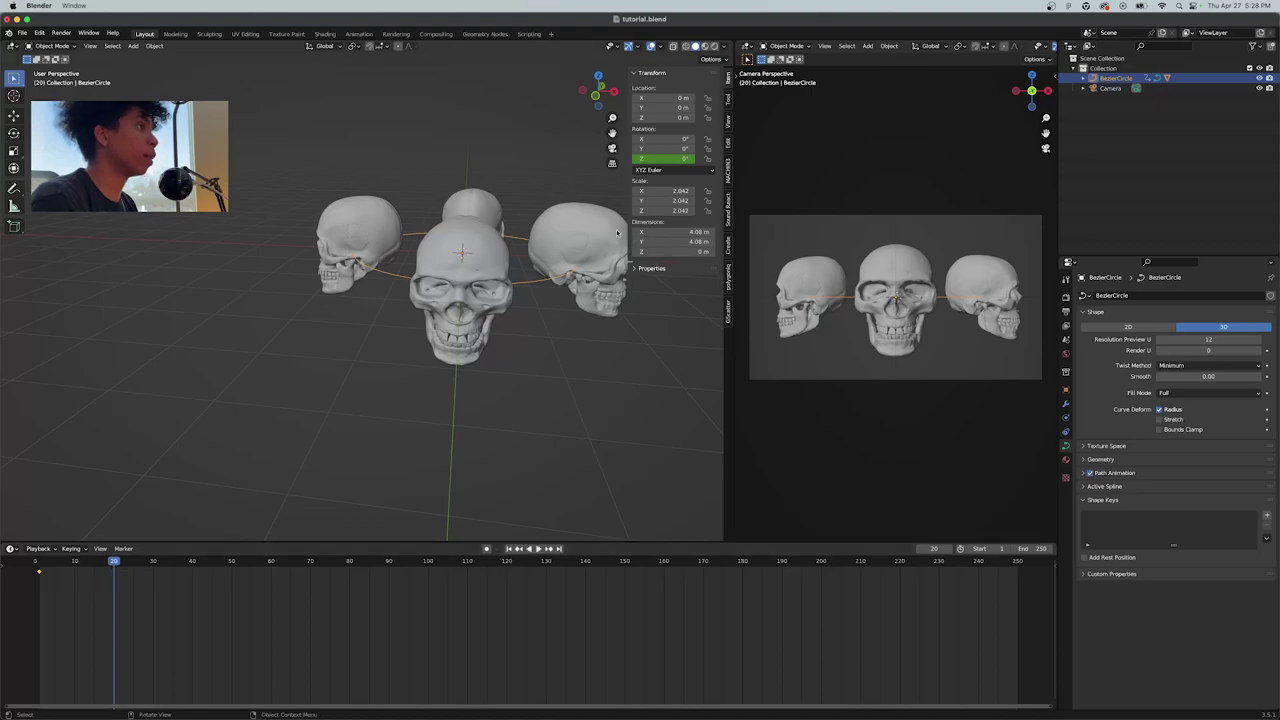
pyautogui.moveTo(660, 157); pyautogui.dragTo(580, 157)
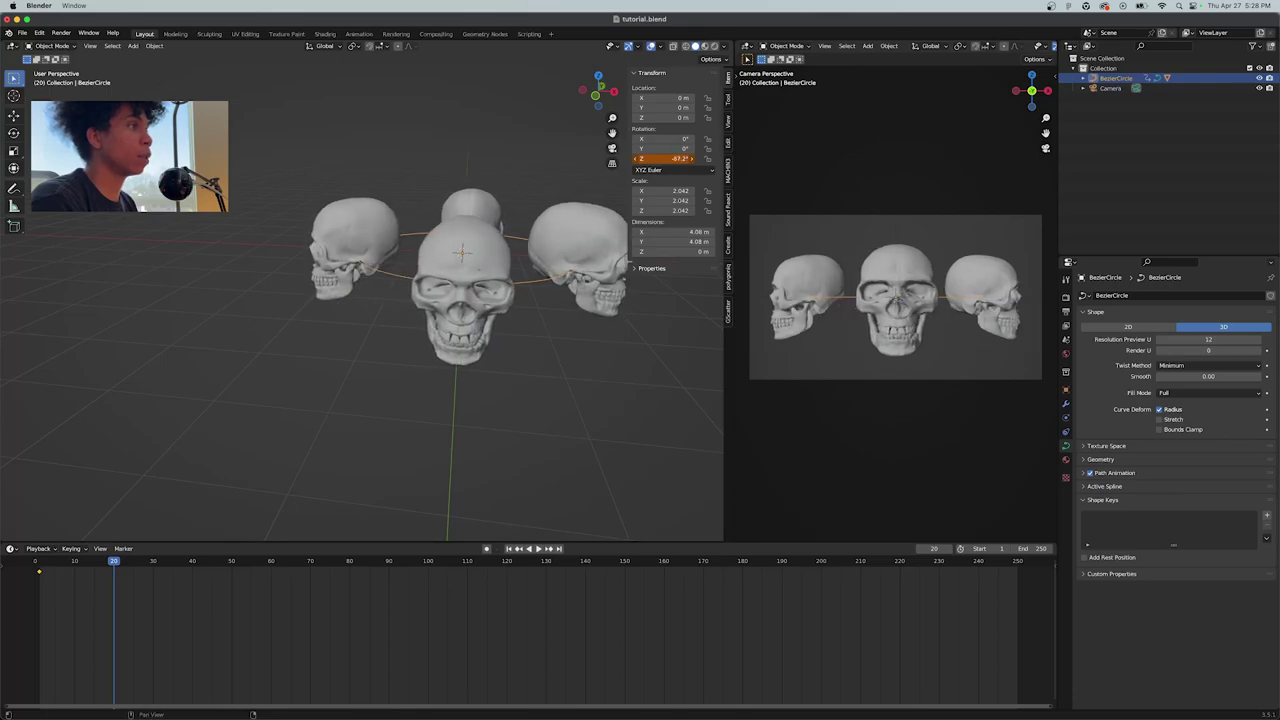
pyautogui.rightClick(662, 157)
pyautogui.click(662, 156)
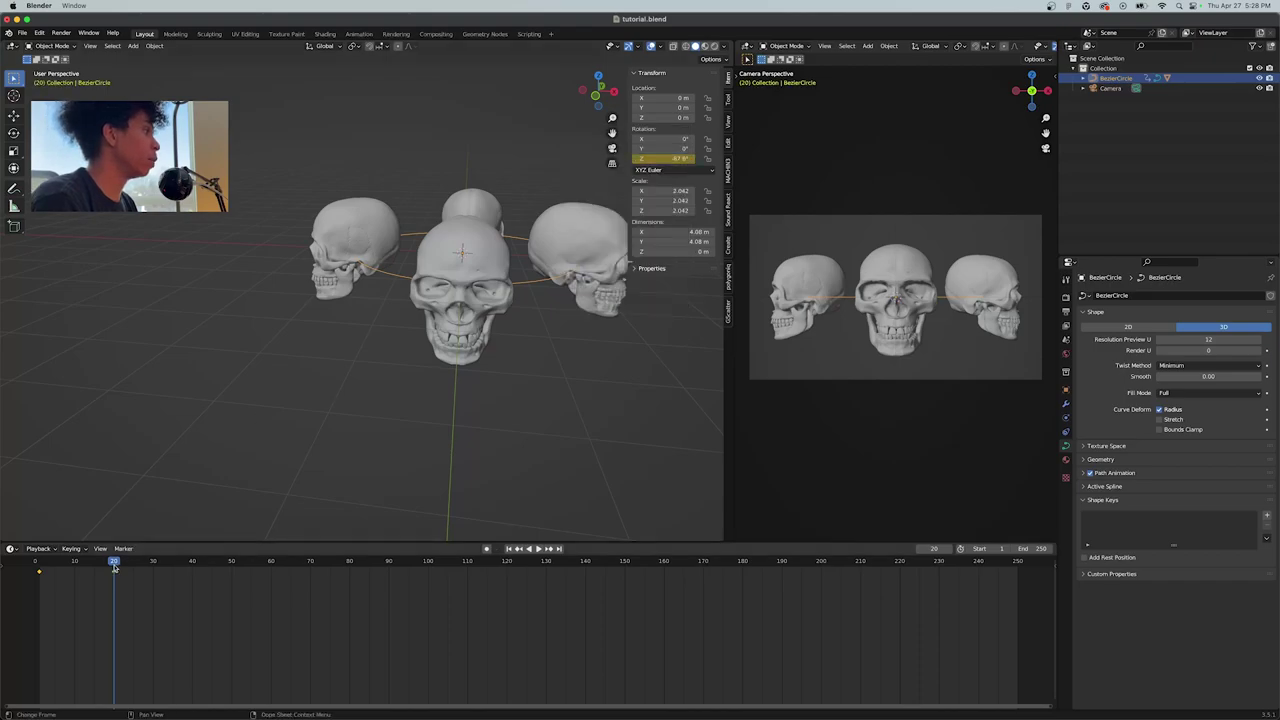
# Play the ring's rotation from the start several times to preview it
pyautogui.moveTo(114, 566); pyautogui.dragTo(34, 566)
pyautogui.press('space')
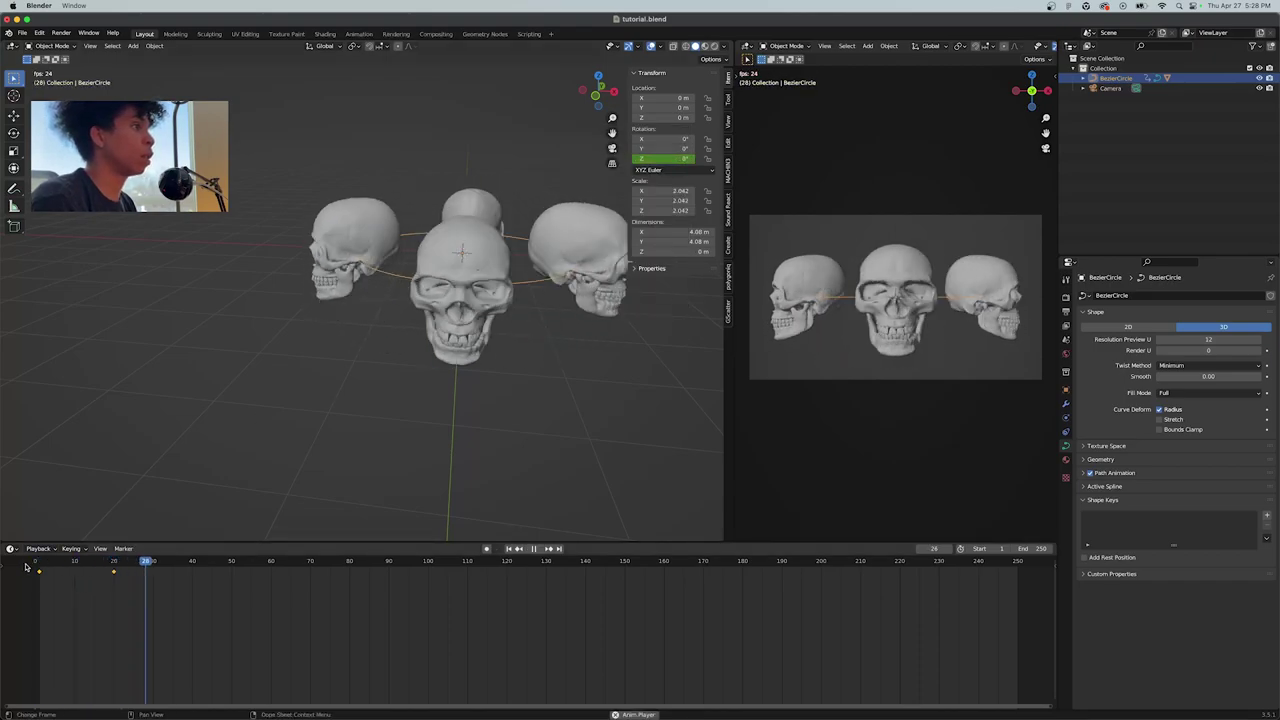
pyautogui.press('space')
pyautogui.moveTo(120, 566); pyautogui.dragTo(172, 561)
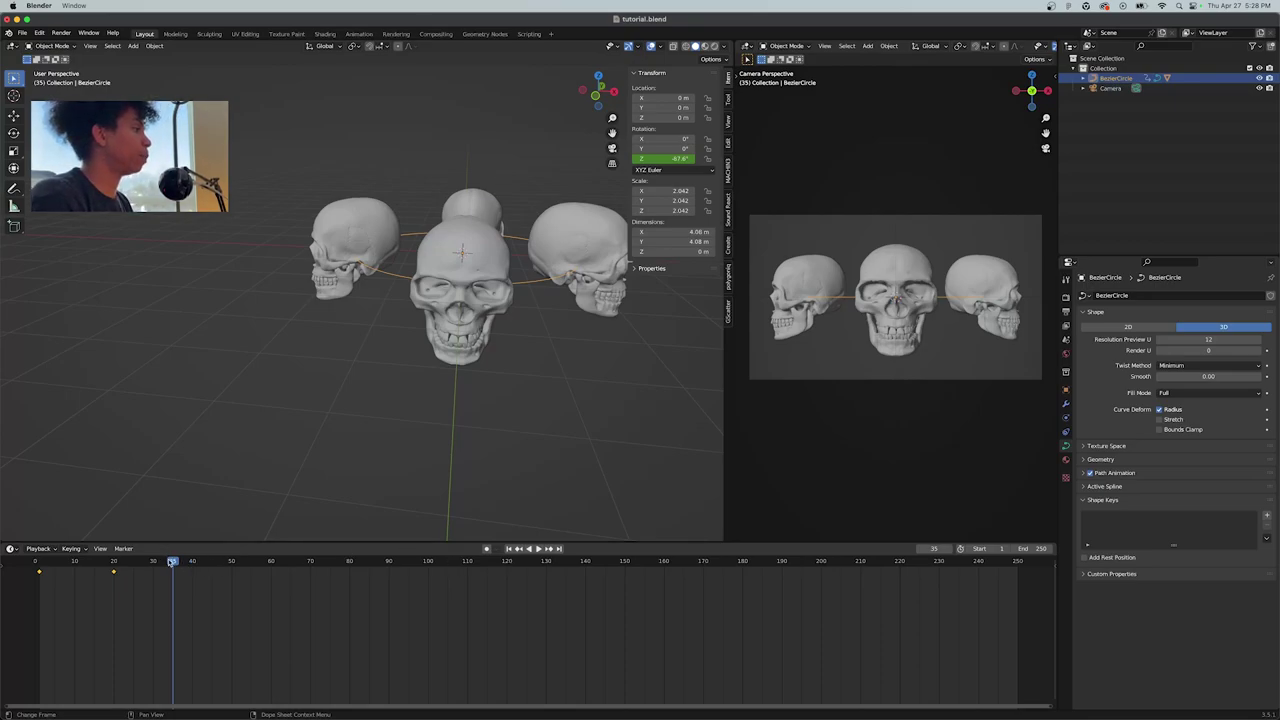
pyautogui.hotkey('shift', 'Left')
pyautogui.press('space')
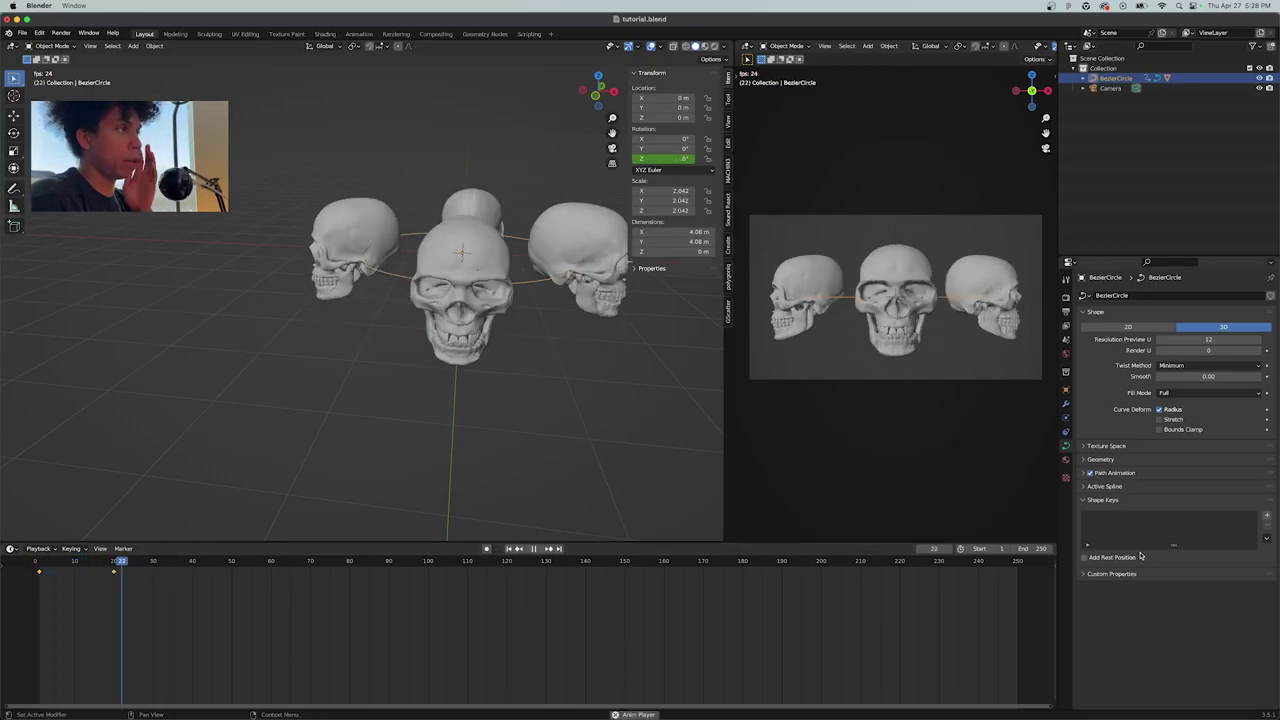
pyautogui.press('space')
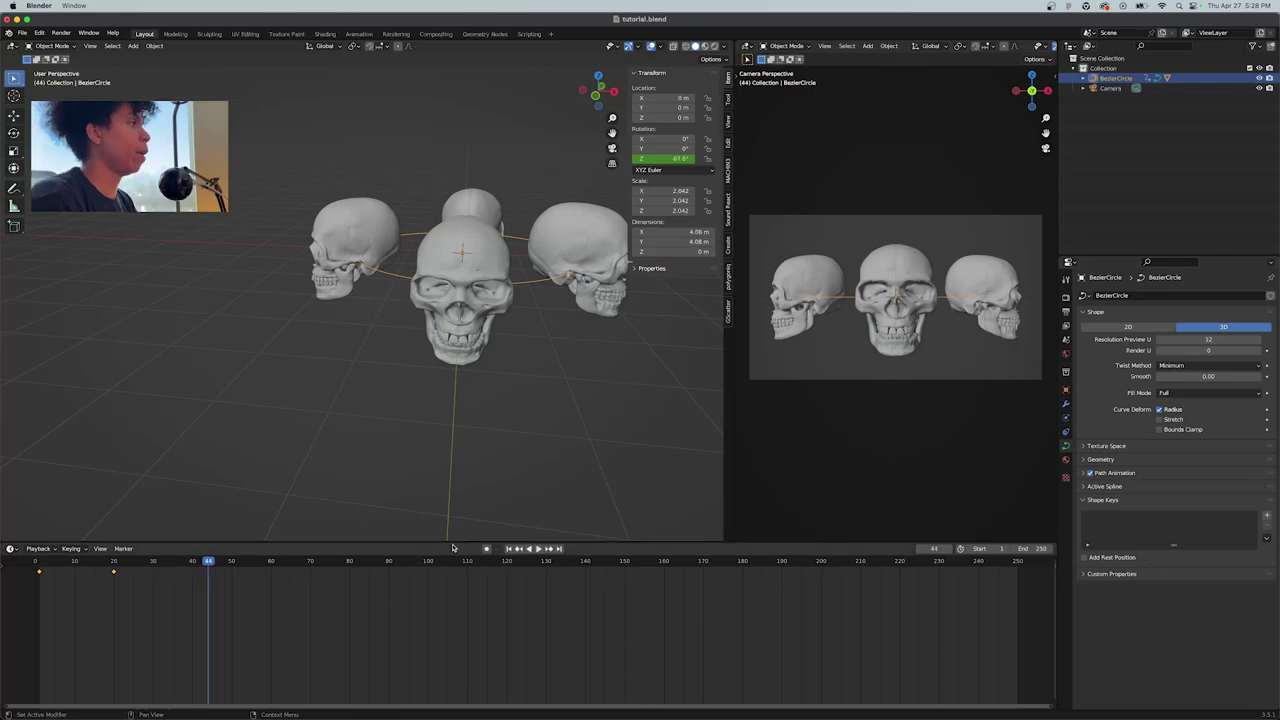
pyautogui.moveTo(209, 563); pyautogui.dragTo(7, 565)
pyautogui.press('space')
pyautogui.press('space')
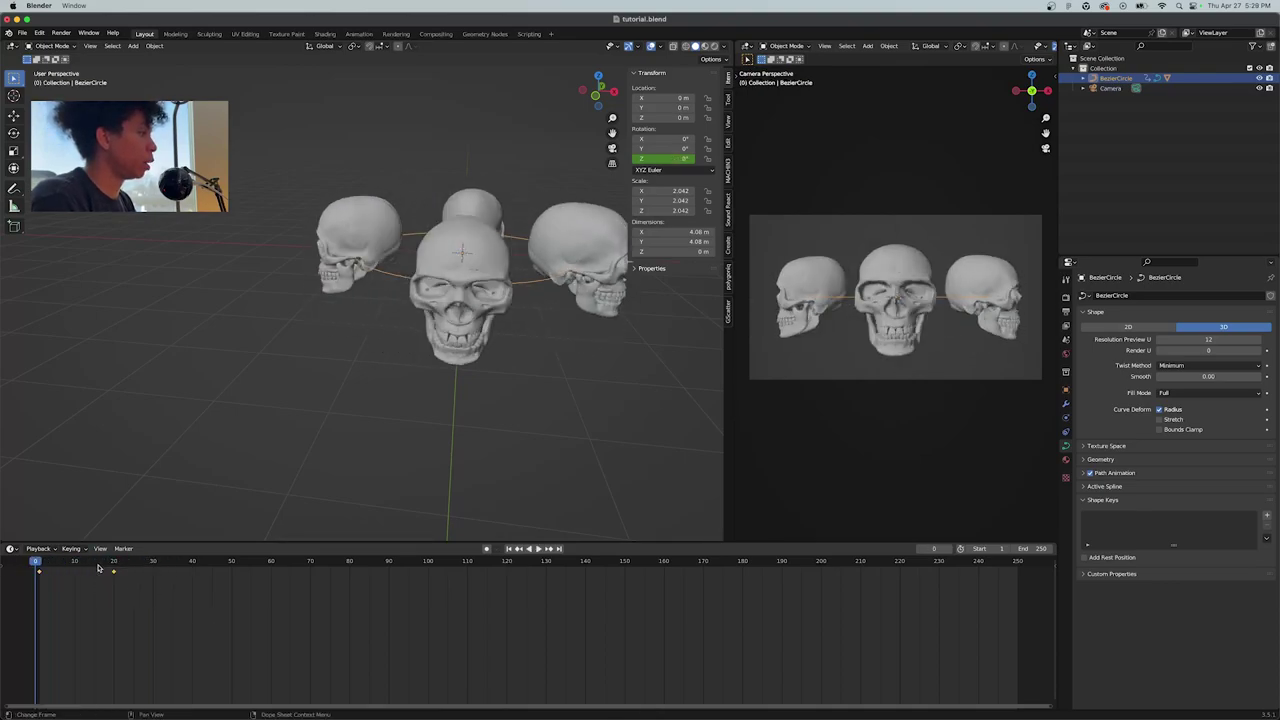
# Paste a rotation keyframe near frame 60 and preview the animation
pyautogui.press('space')
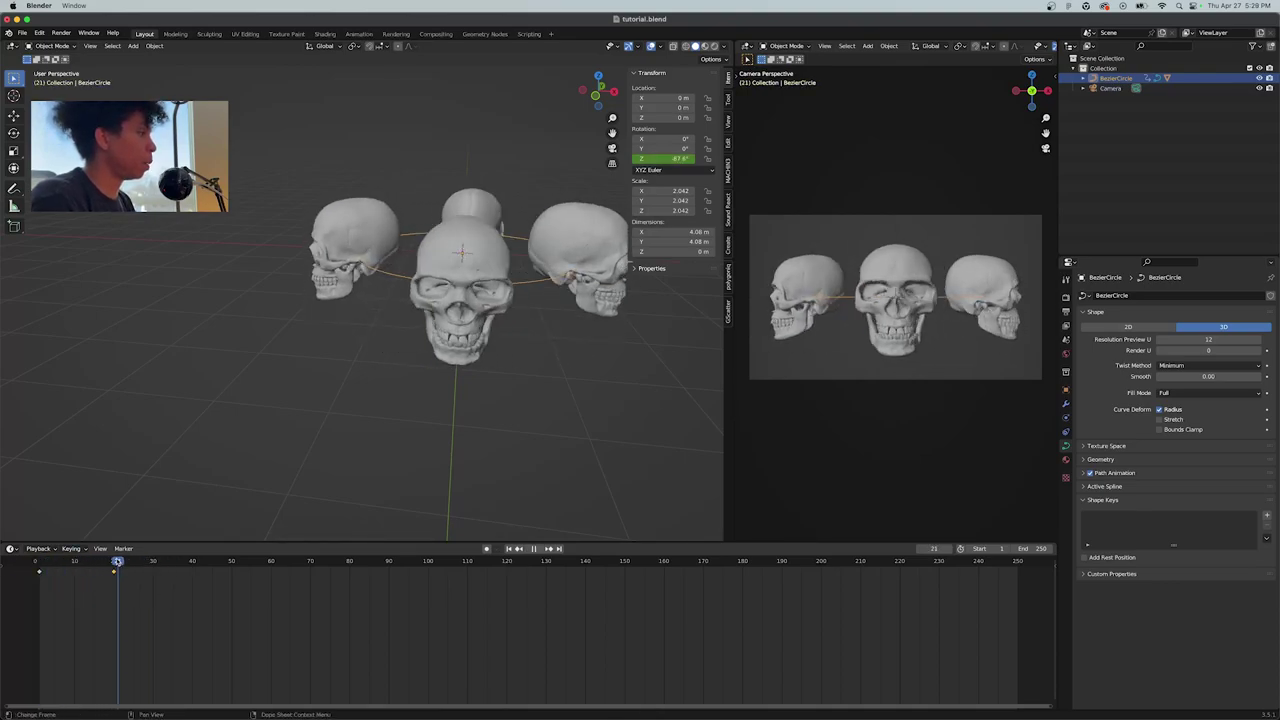
pyautogui.moveTo(135, 561); pyautogui.dragTo(100, 561)
pyautogui.hotkey('ctrl', 'v')
pyautogui.press('space')
pyautogui.click(53, 564)
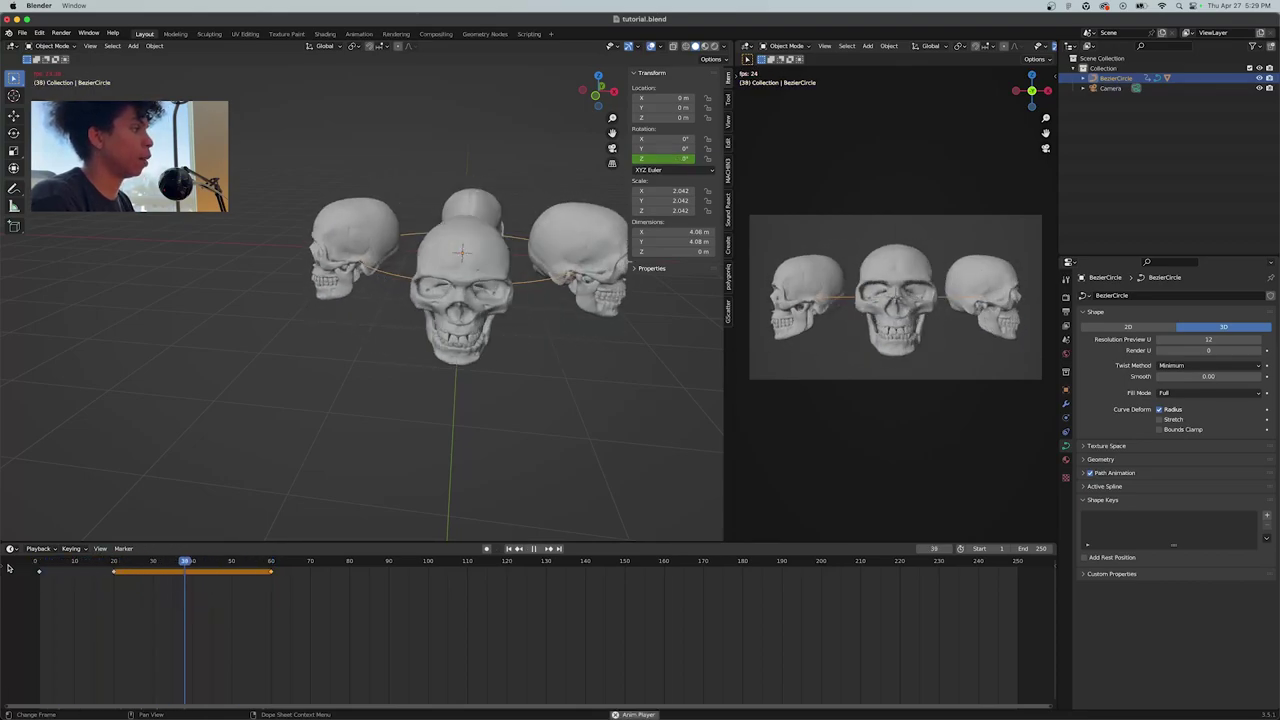
pyautogui.press('space')
pyautogui.moveTo(195, 566); pyautogui.dragTo(35, 565)
pyautogui.press('space')
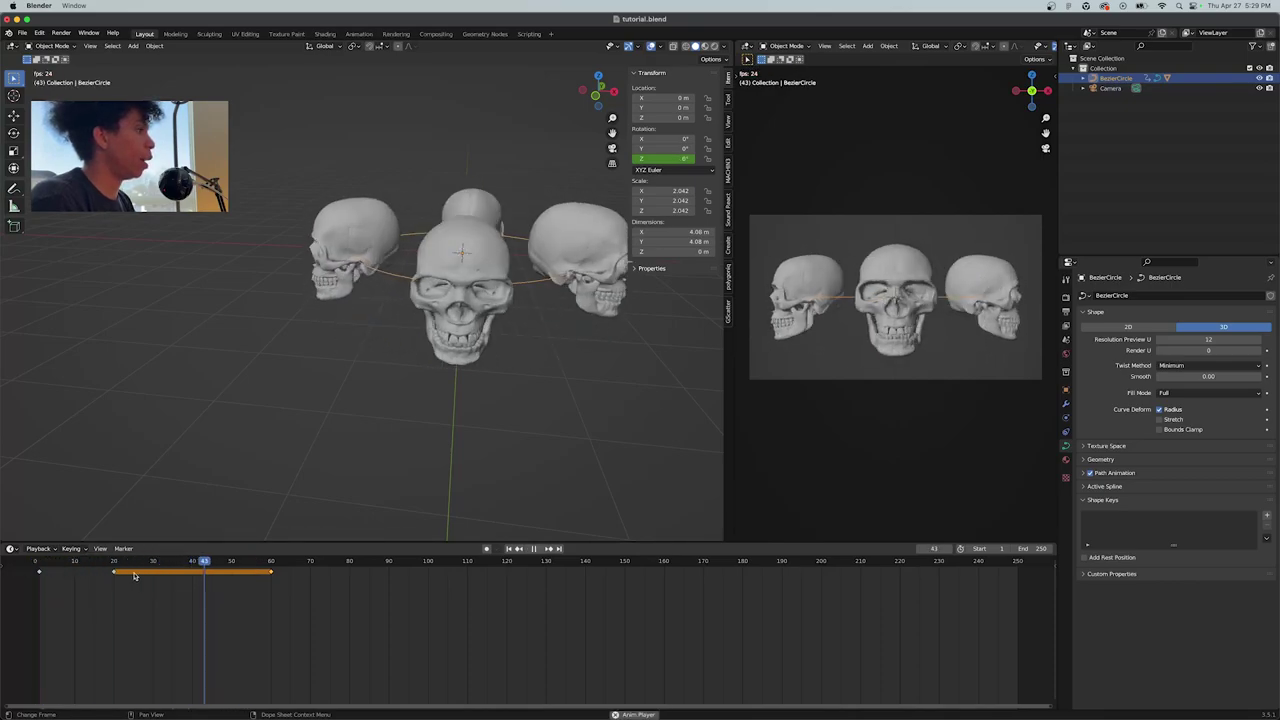
pyautogui.press('space')
# Move the first hold's end keyframe to frame 40 and check the timing
pyautogui.click(194, 566)
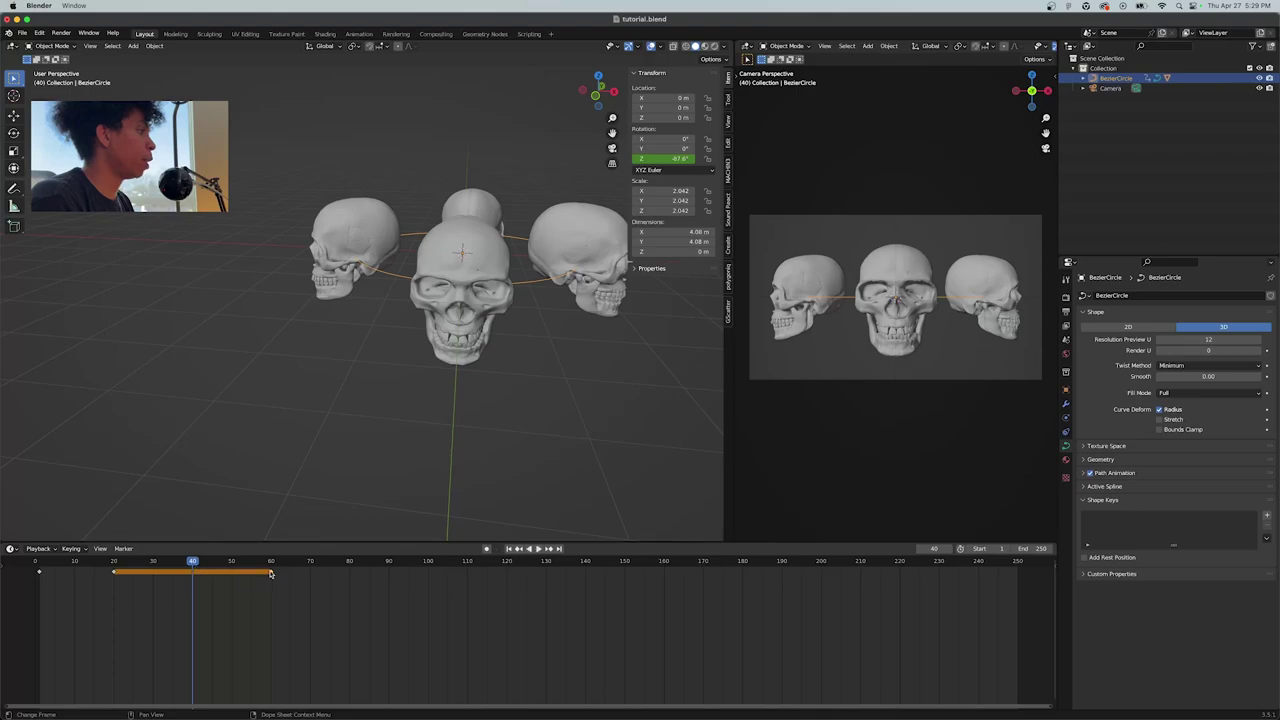
pyautogui.moveTo(270, 573); pyautogui.dragTo(192, 572)
pyautogui.click(235, 585)
pyautogui.press('space')
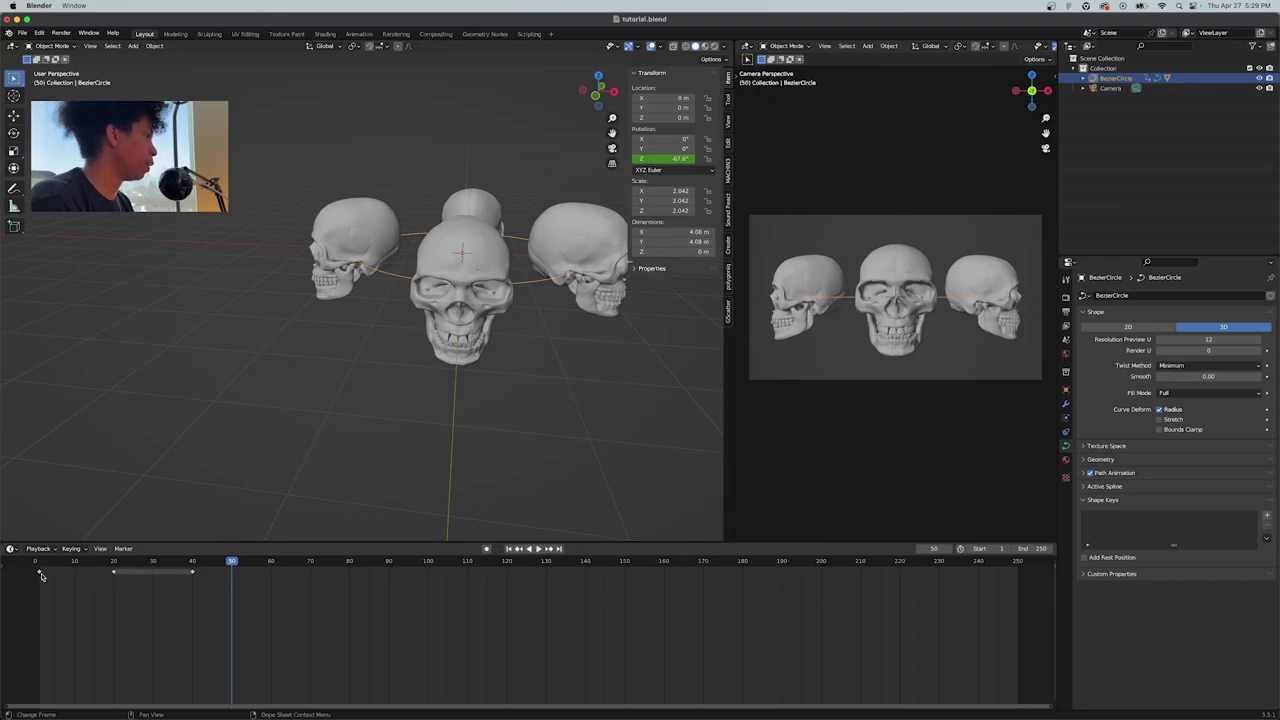
# Keyframe the ring's Z rotation at -176° on frame 60, preview it, and save
pyautogui.moveTo(226, 567); pyautogui.dragTo(271, 566)
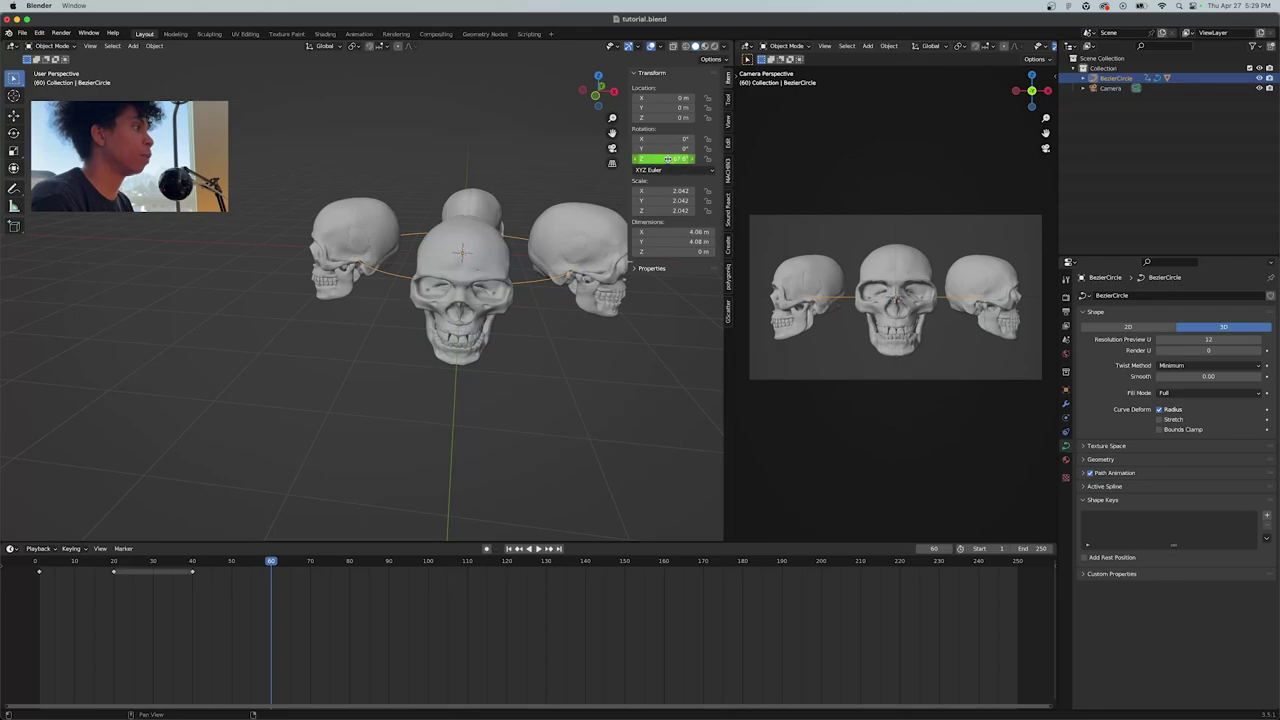
pyautogui.moveTo(668, 159); pyautogui.dragTo(526, 159)
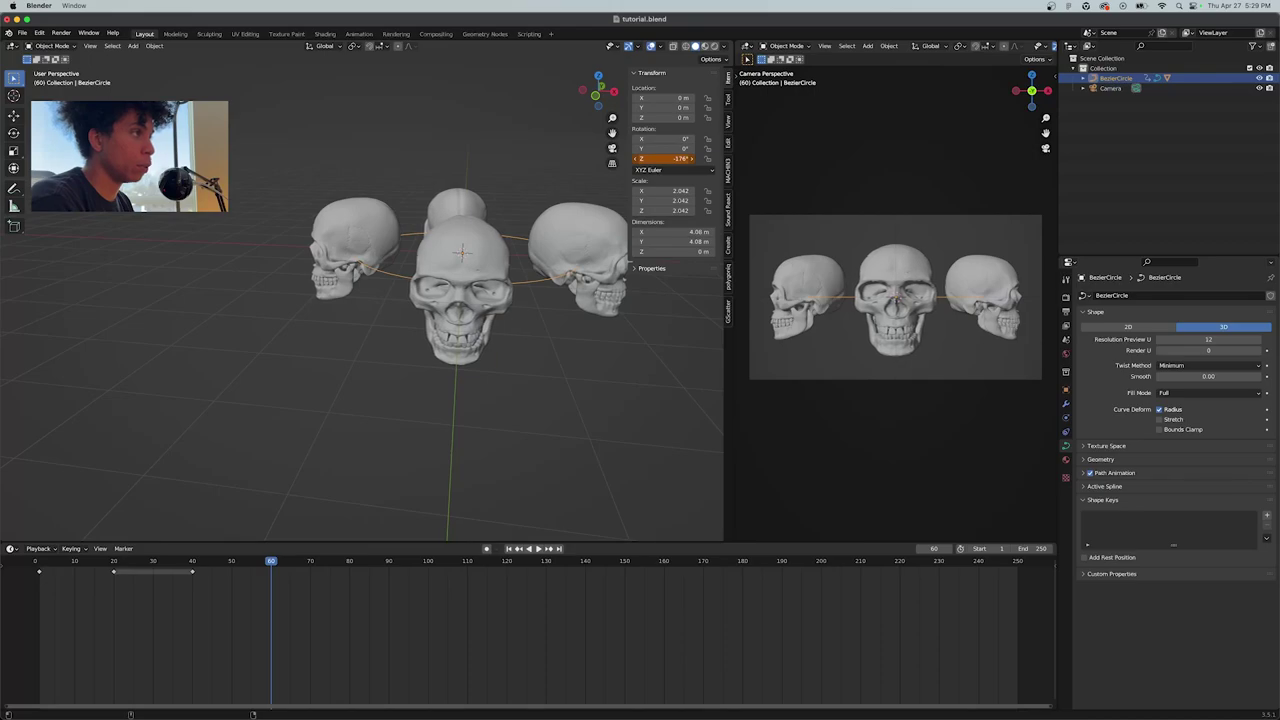
pyautogui.rightClick(669, 159)
pyautogui.click(669, 159)
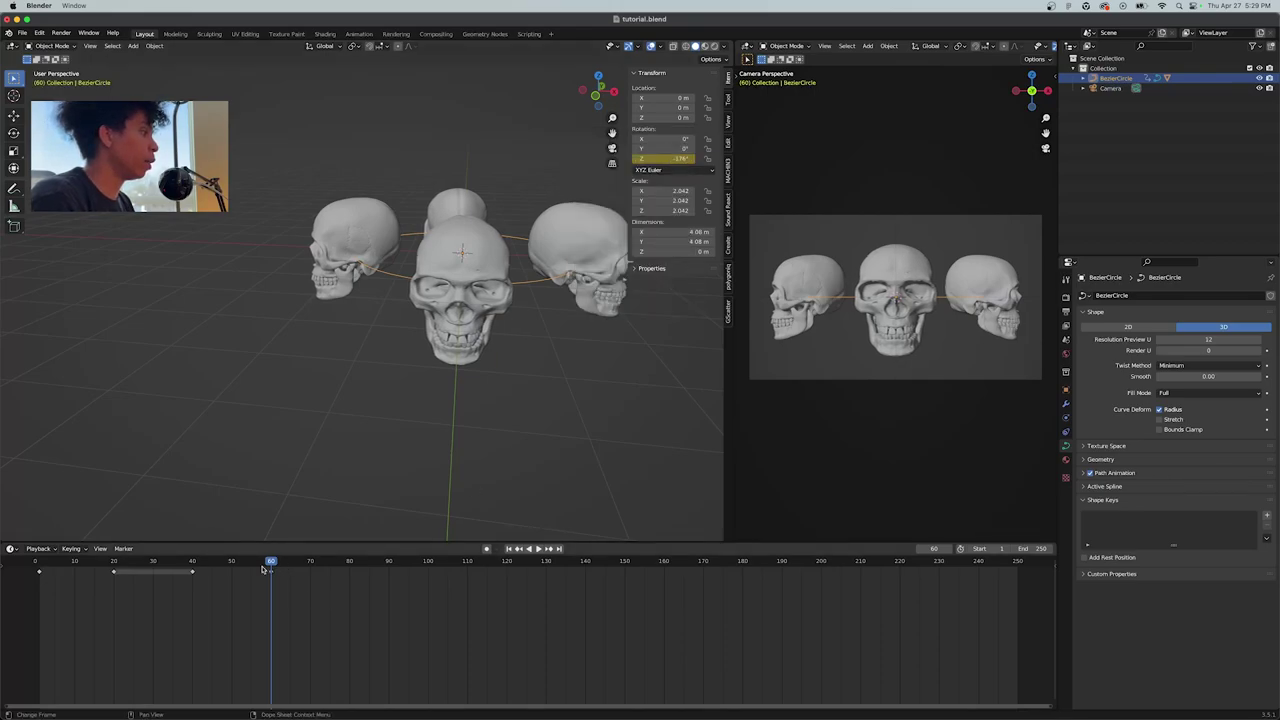
pyautogui.moveTo(256, 570); pyautogui.dragTo(122, 570)
pyautogui.hotkey('shift', 'Left')
pyautogui.press('space')
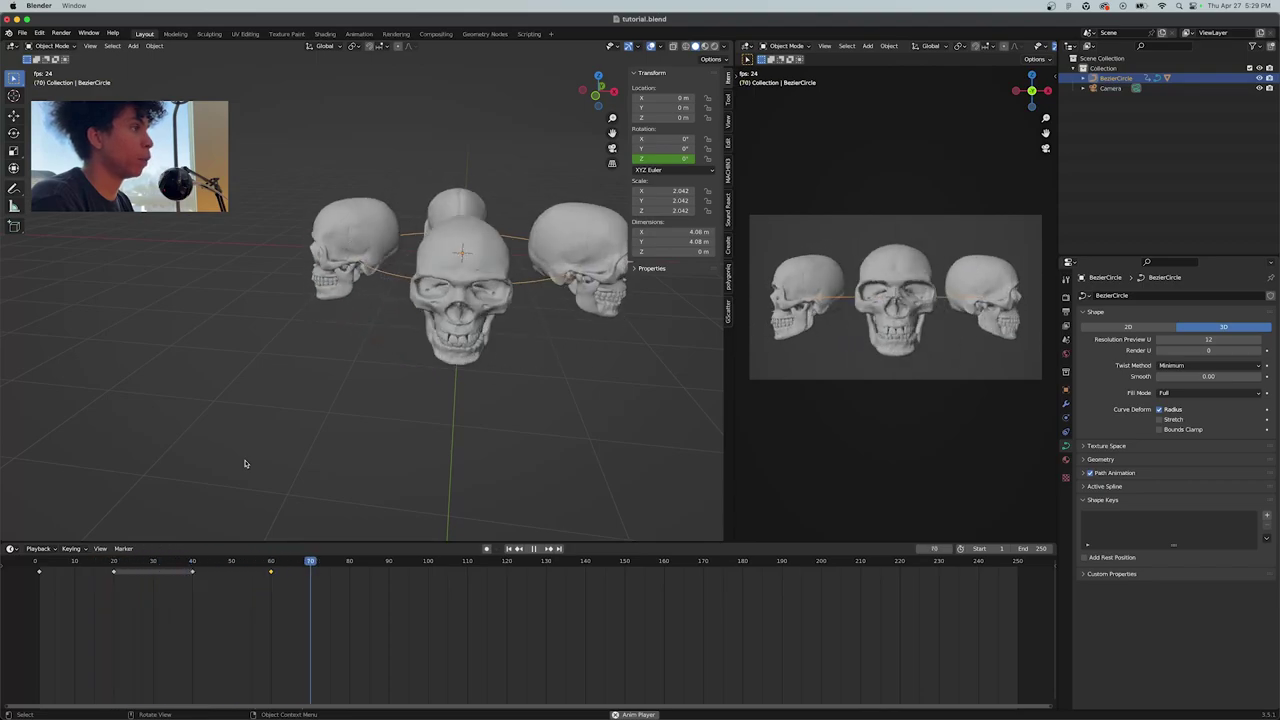
pyautogui.press('space')
pyautogui.moveTo(330, 566); pyautogui.dragTo(271, 570)
pyautogui.press('space')
pyautogui.hotkey('ctrl', 's')
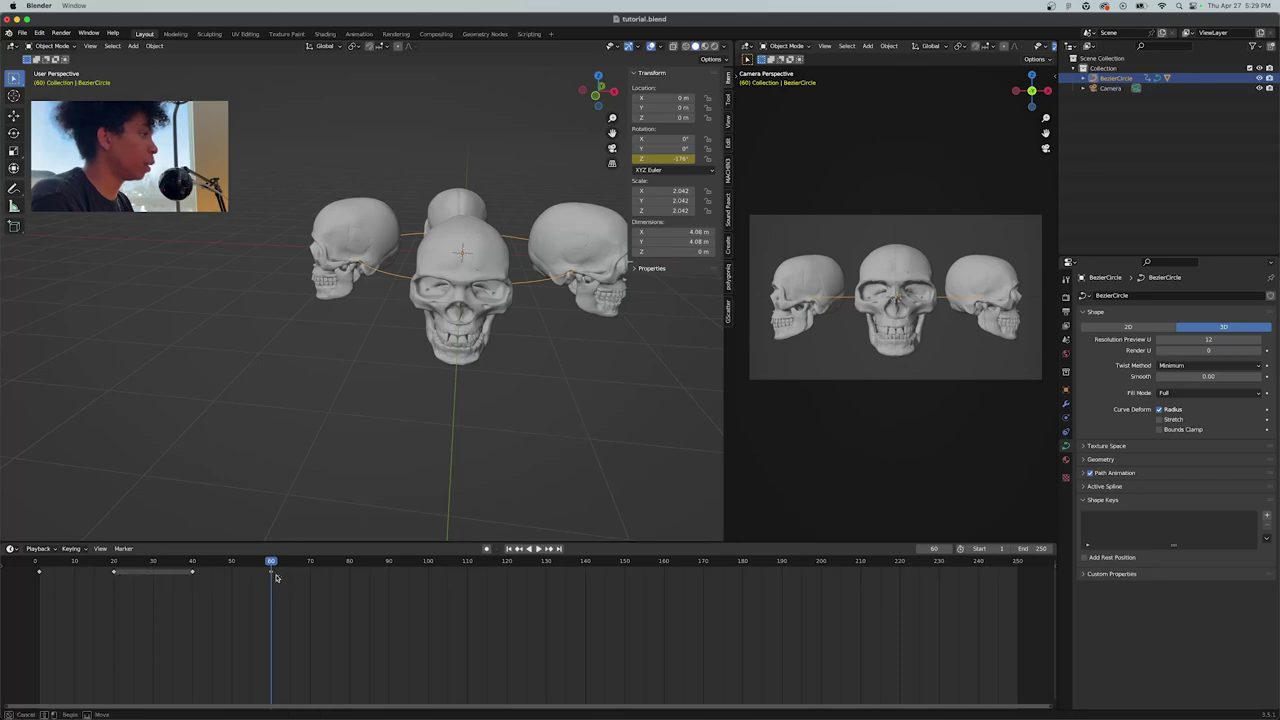
# Paste the frame-60 key at frame 80 to hold the rotation, then turn the ring further
pyautogui.moveTo(272, 565); pyautogui.dragTo(428, 563)
pyautogui.hotkey('ctrl', 'v')
pyautogui.press('space')
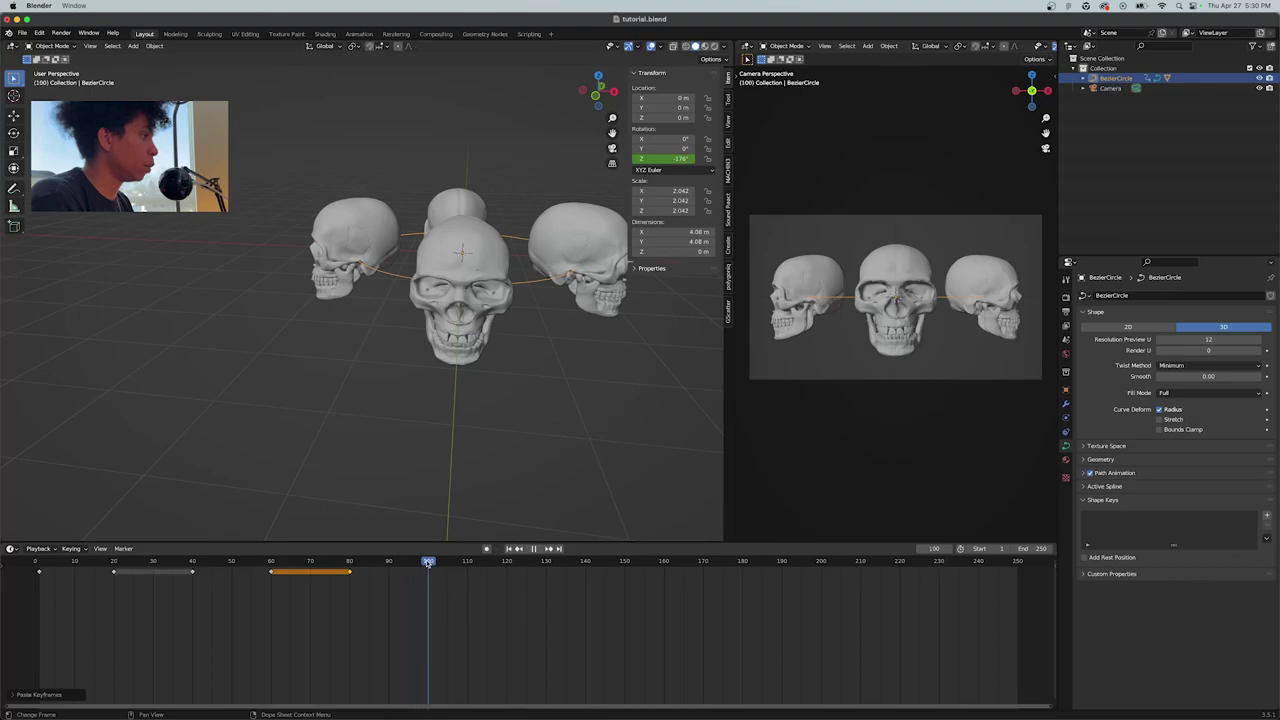
pyautogui.click(249, 587)
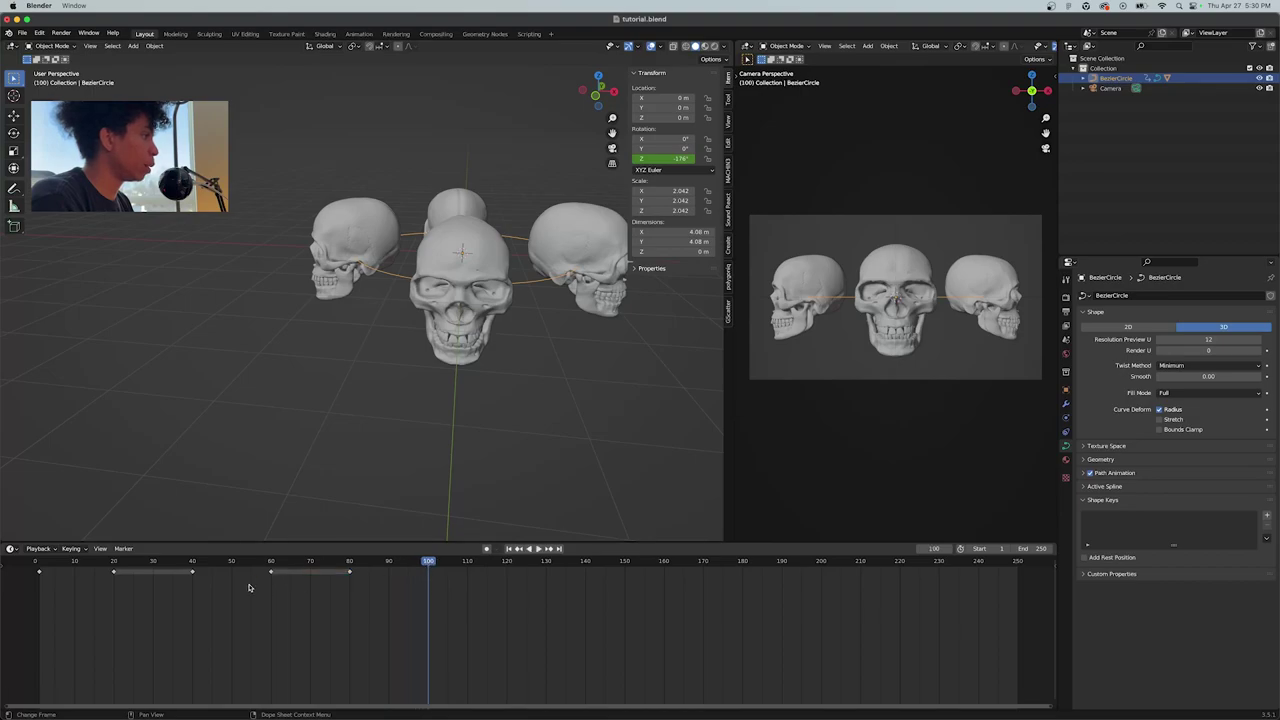
pyautogui.moveTo(665, 159); pyautogui.dragTo(584, 159)
# Keyframe the Z rotation at -263° on frame 100 and copy it to frame 120
pyautogui.rightClick(655, 159)
pyautogui.click(655, 157)
pyautogui.hotkey('shift', 'Left')
pyautogui.press('space')
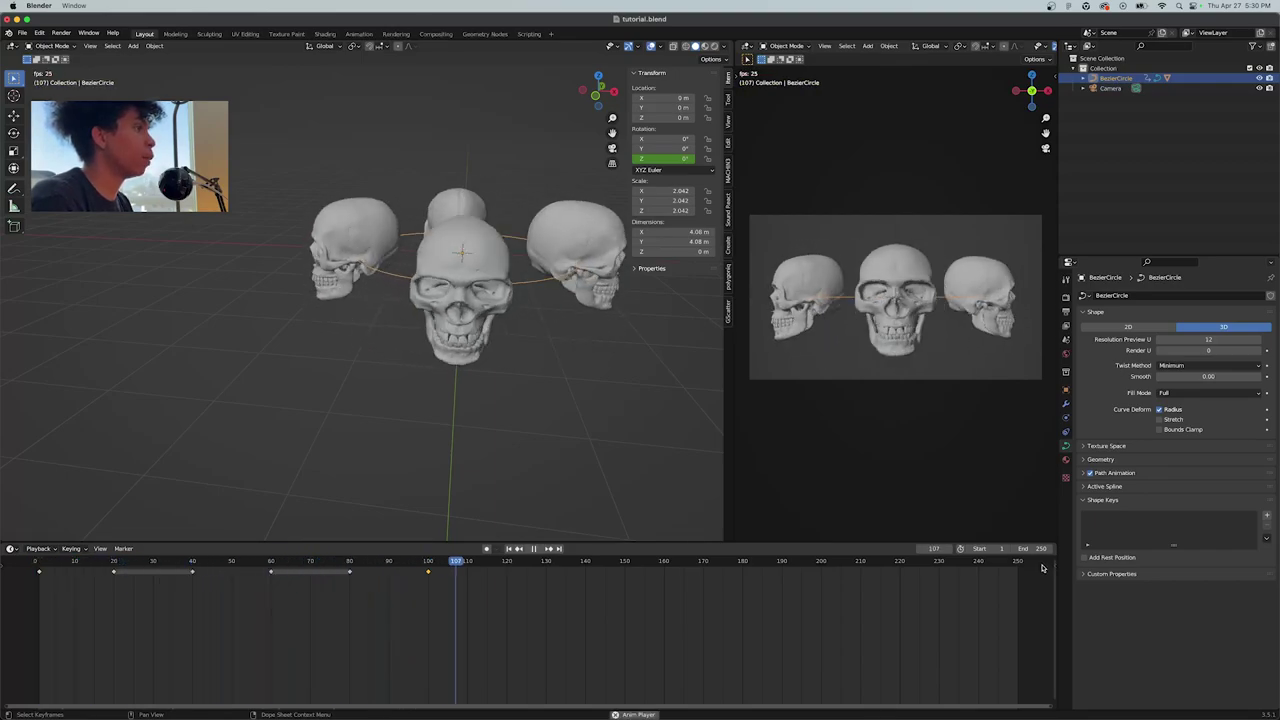
pyautogui.press('space')
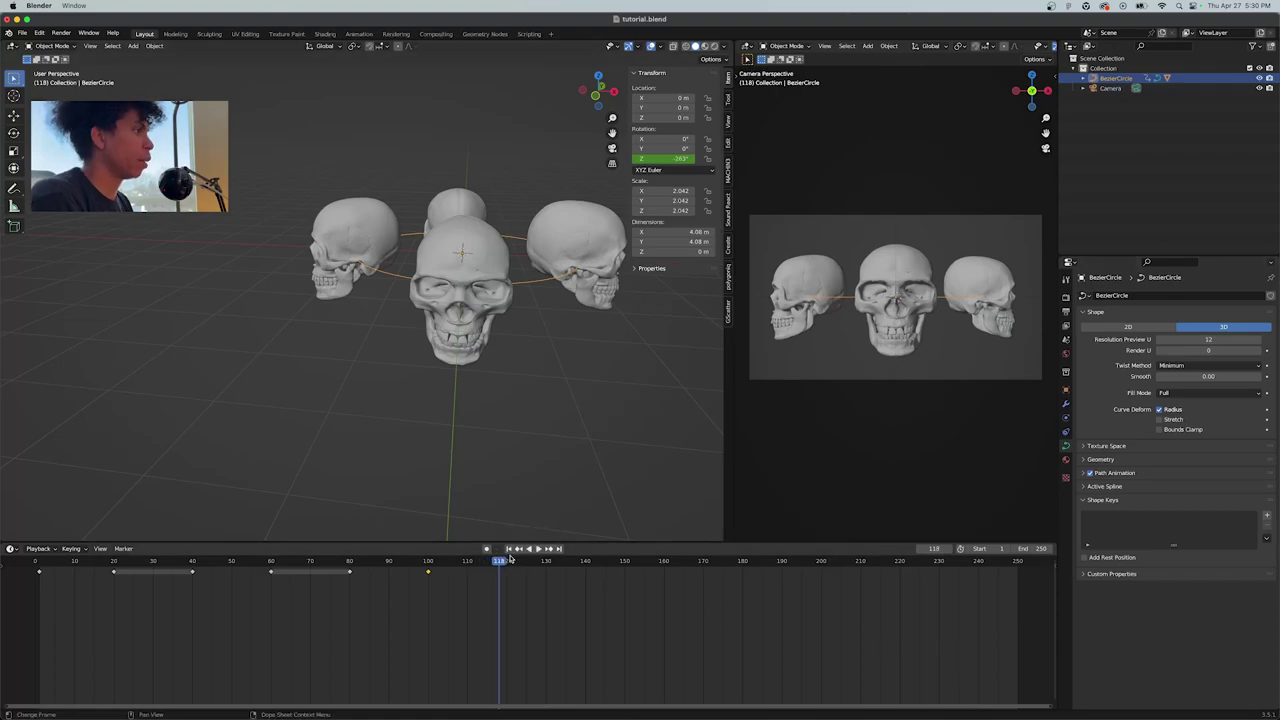
pyautogui.moveTo(503, 565); pyautogui.dragTo(585, 565)
pyautogui.hotkey('ctrl', 'c')
pyautogui.hotkey('ctrl', 'v')
# Keyframe -360° Z rotation at frame 140, preview the animation, and save
pyautogui.moveTo(675, 159); pyautogui.dragTo(616, 159)
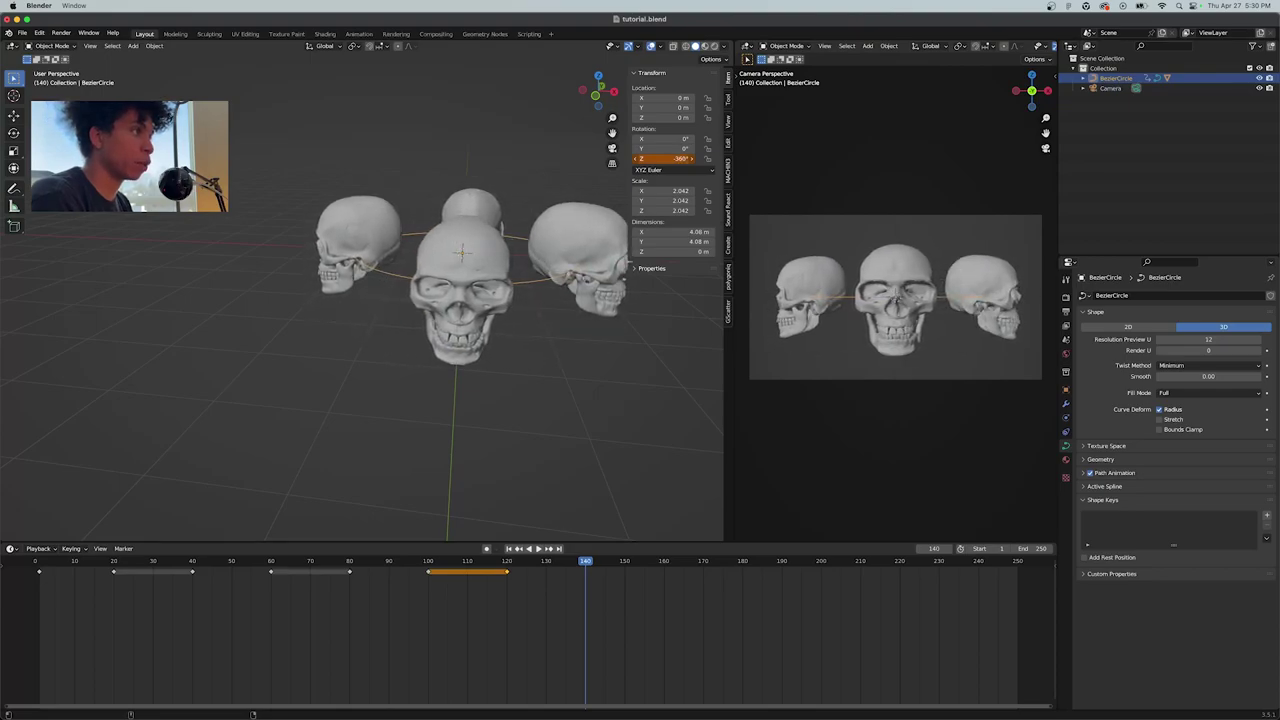
pyautogui.rightClick(672, 159)
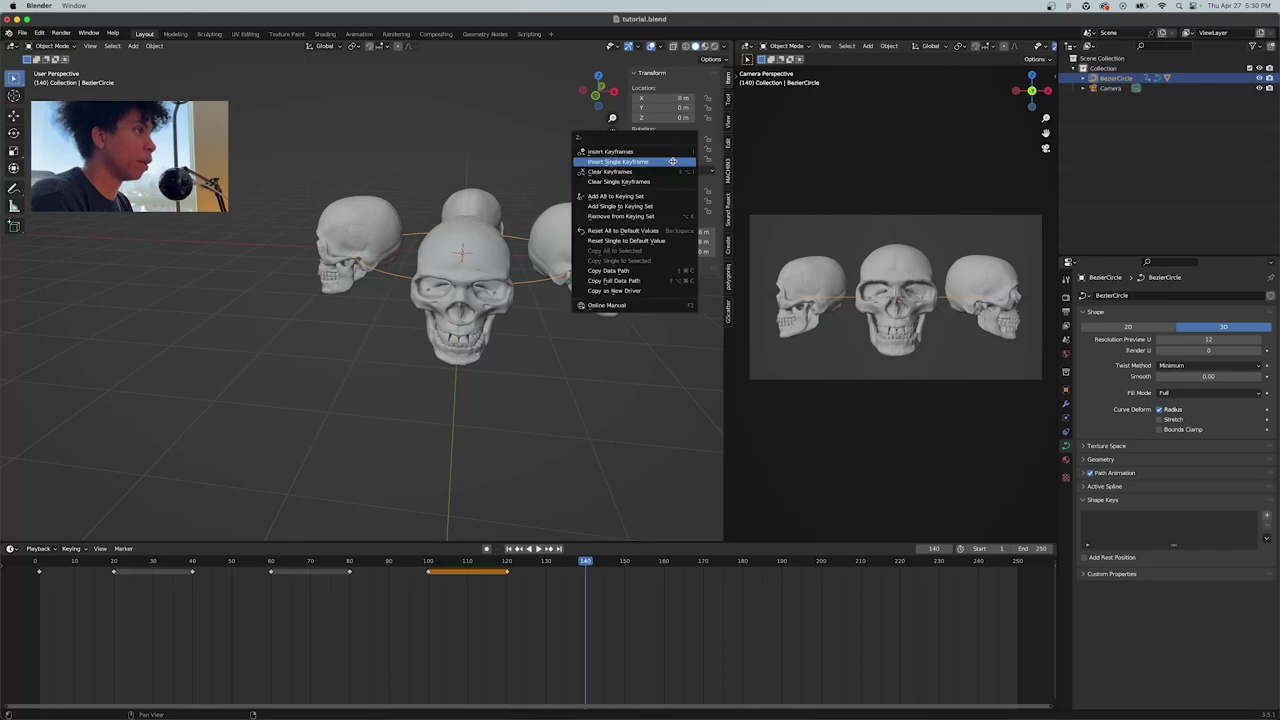
pyautogui.click(672, 161)
pyautogui.moveTo(586, 578); pyautogui.dragTo(31, 571)
pyautogui.press('space')
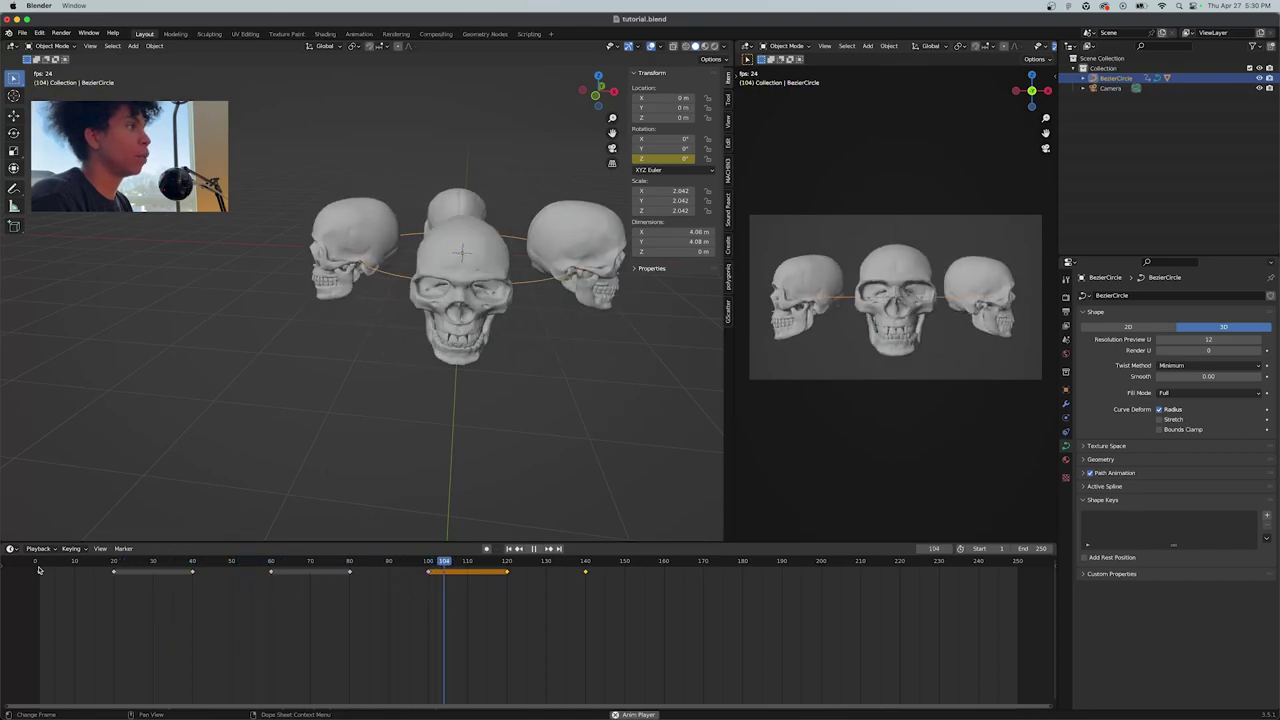
pyautogui.press('space')
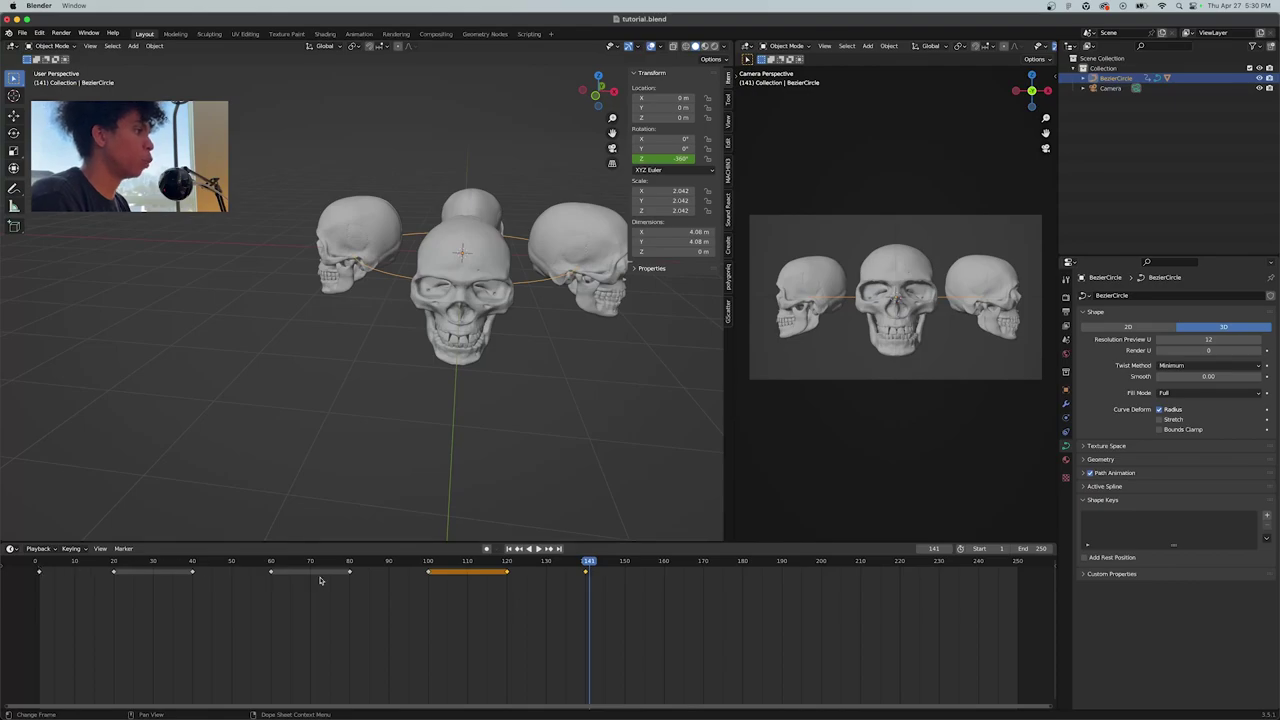
pyautogui.press('super+s')
# Show the ring's rotation curves in the Graph Editor below
pyautogui.moveTo(593, 563); pyautogui.dragTo(570, 562)
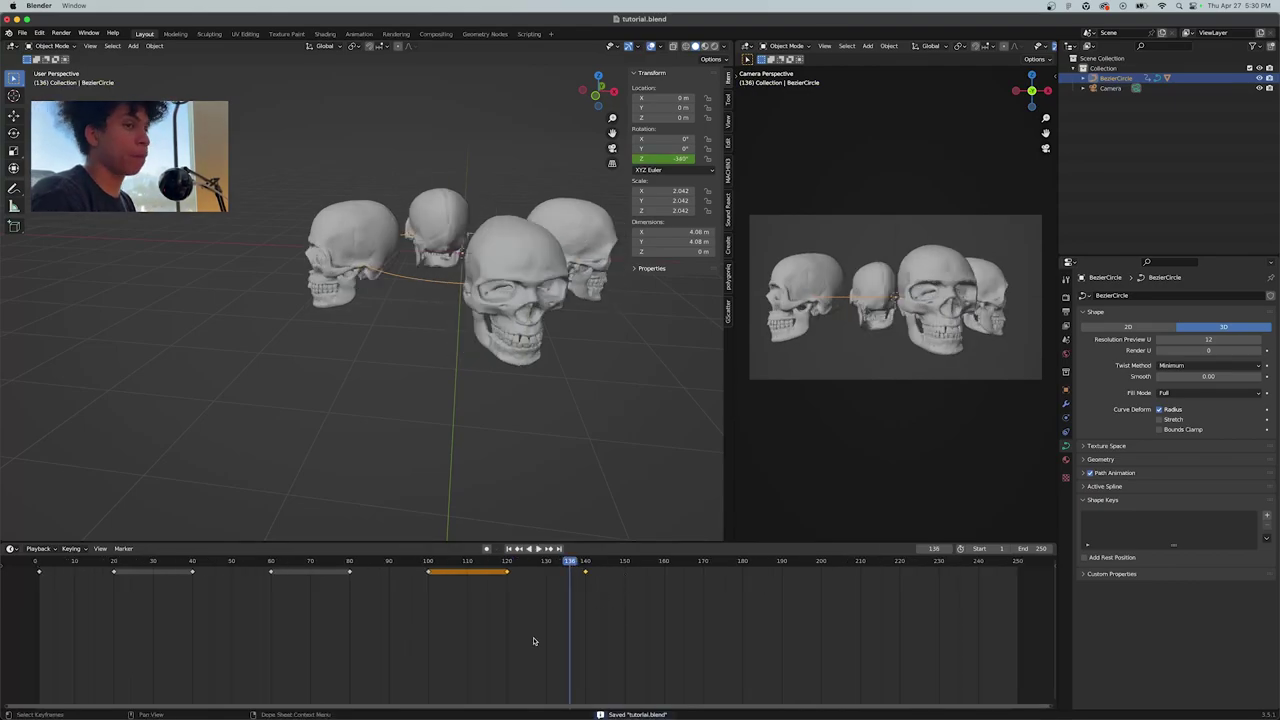
pyautogui.hotkey('ctrl', 'Tab')
pyautogui.moveTo(455, 563); pyautogui.dragTo(319, 572)
# Reselect the BezierCircle, scrub the timeline between frames 1 and 140, then play
pyautogui.click(614, 404)
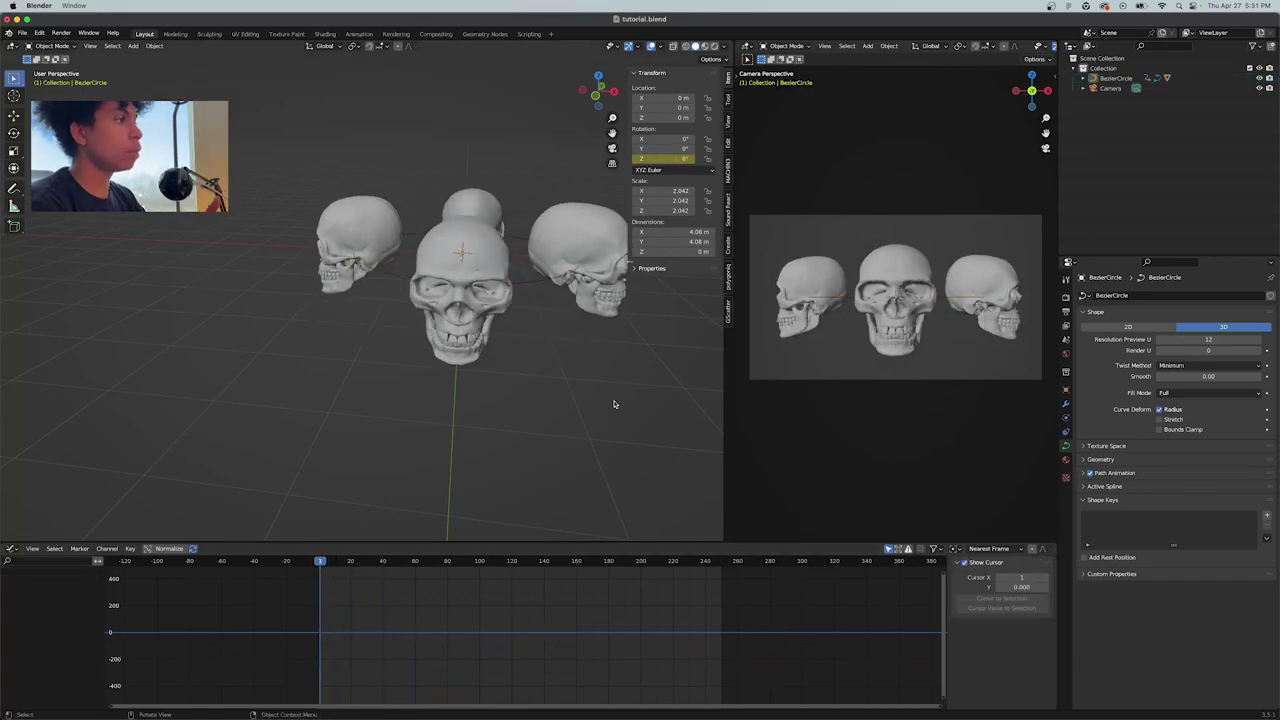
pyautogui.moveTo(614, 404); pyautogui.dragTo(541, 288, button='middle')
pyautogui.click(540, 288)
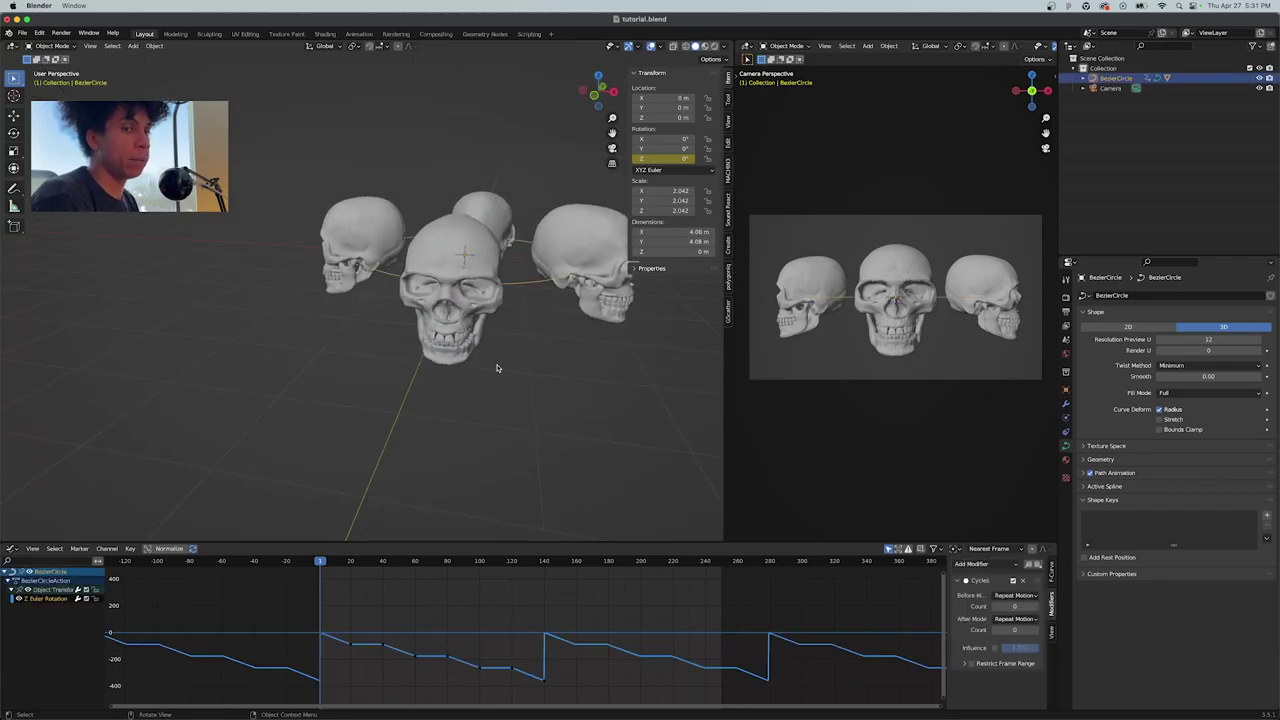
pyautogui.click(11, 548)
pyautogui.click(127, 585)
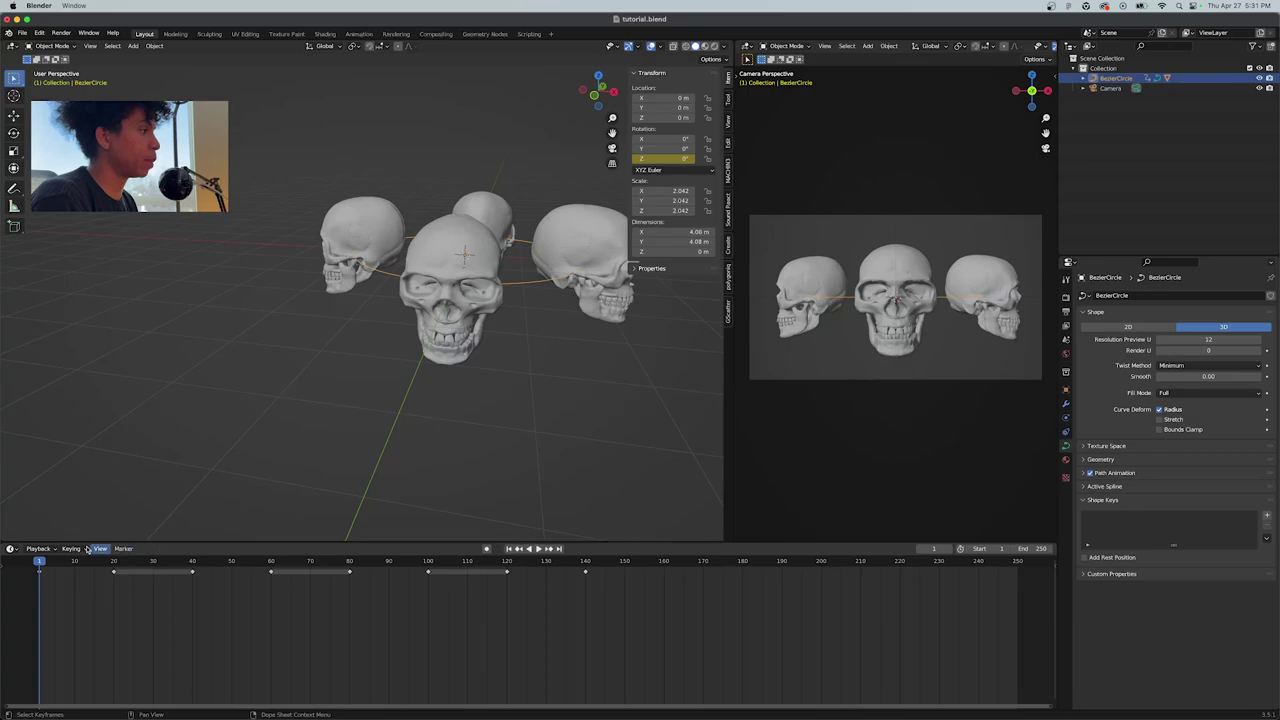
pyautogui.moveTo(52, 565); pyautogui.dragTo(600, 566)
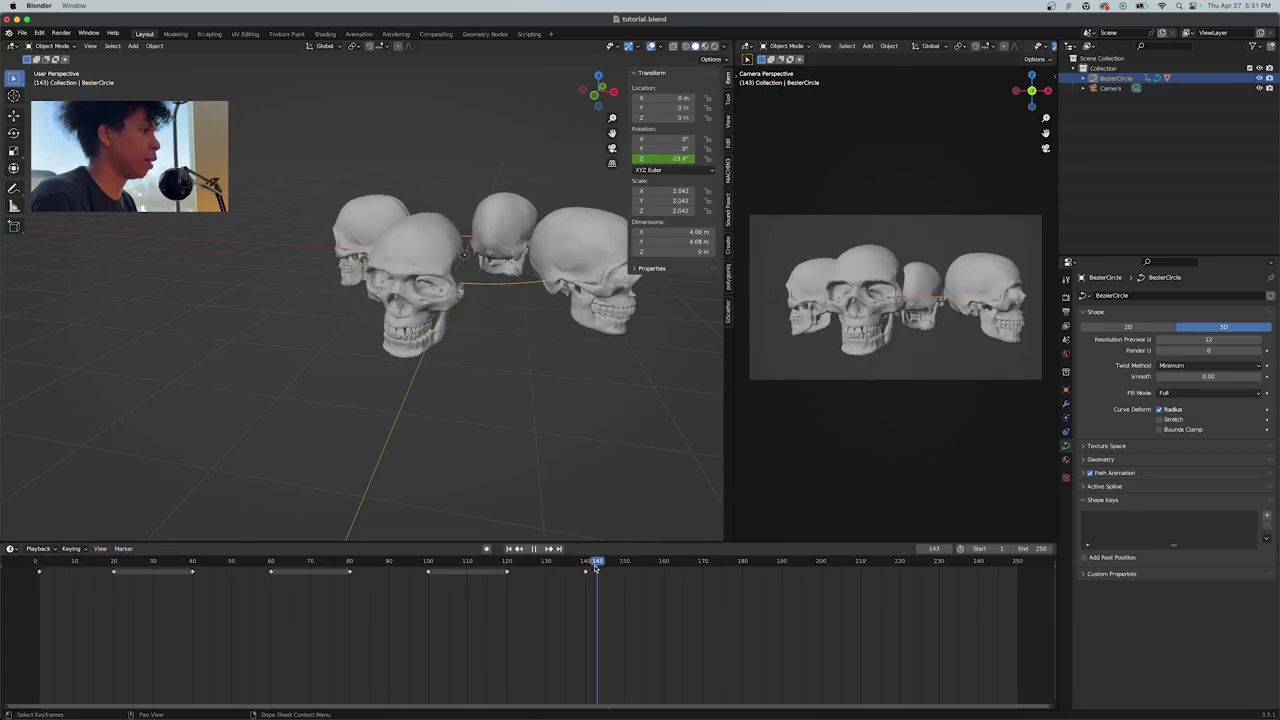
pyautogui.moveTo(594, 567); pyautogui.dragTo(586, 569)
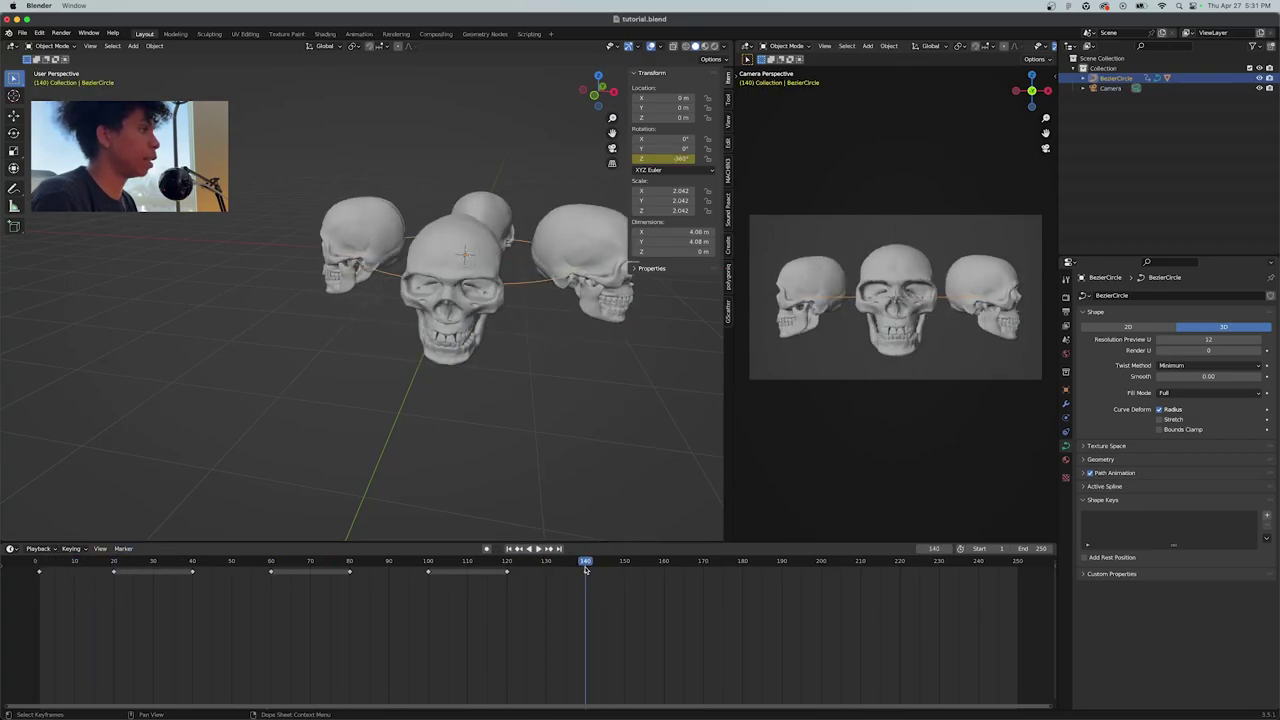
pyautogui.hotkey('shift', 'Left')
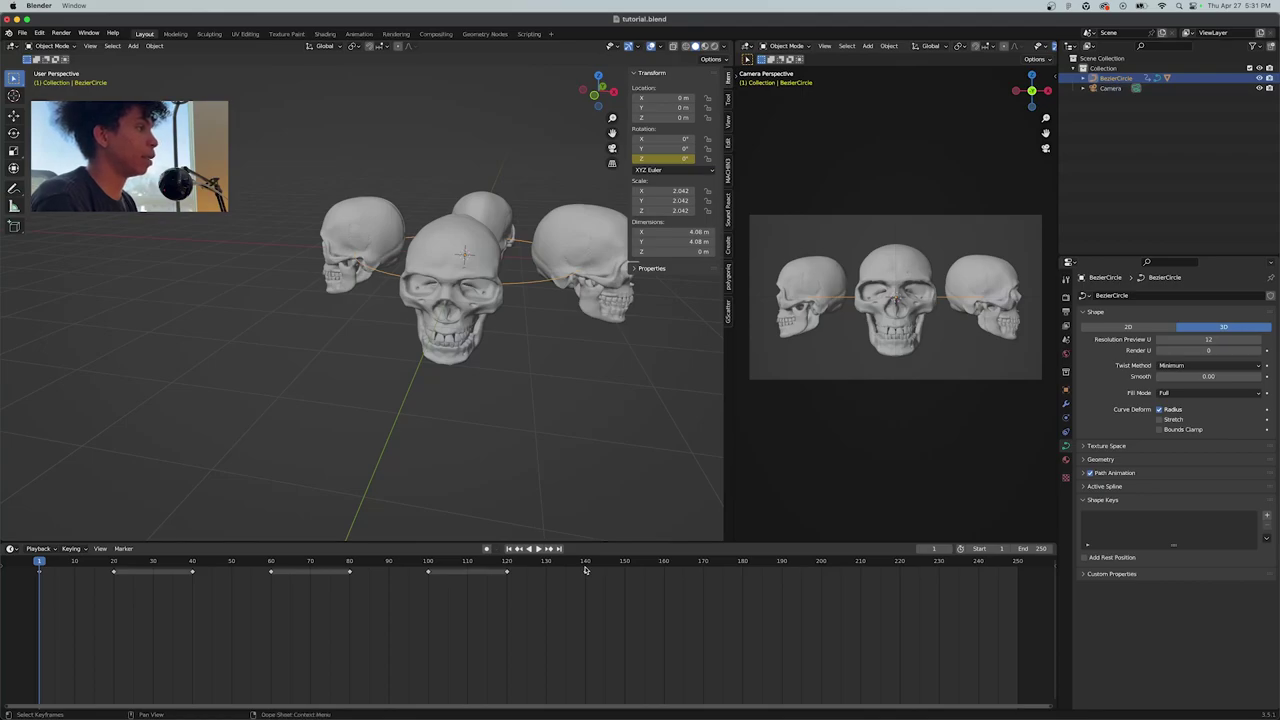
pyautogui.click(585, 566)
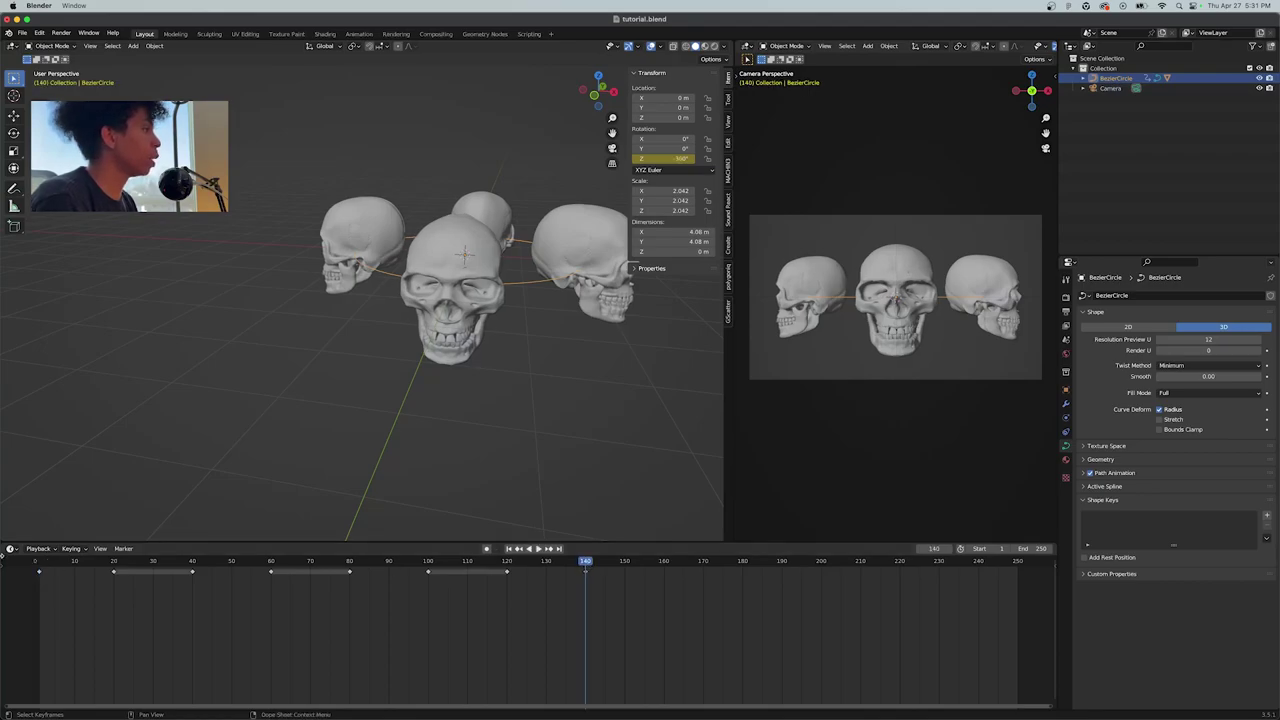
pyautogui.click(38, 566)
pyautogui.press('space')
# Switch the bottom editor to the Graph Editor and clear the curve and keyframe selection
pyautogui.click(12, 549)
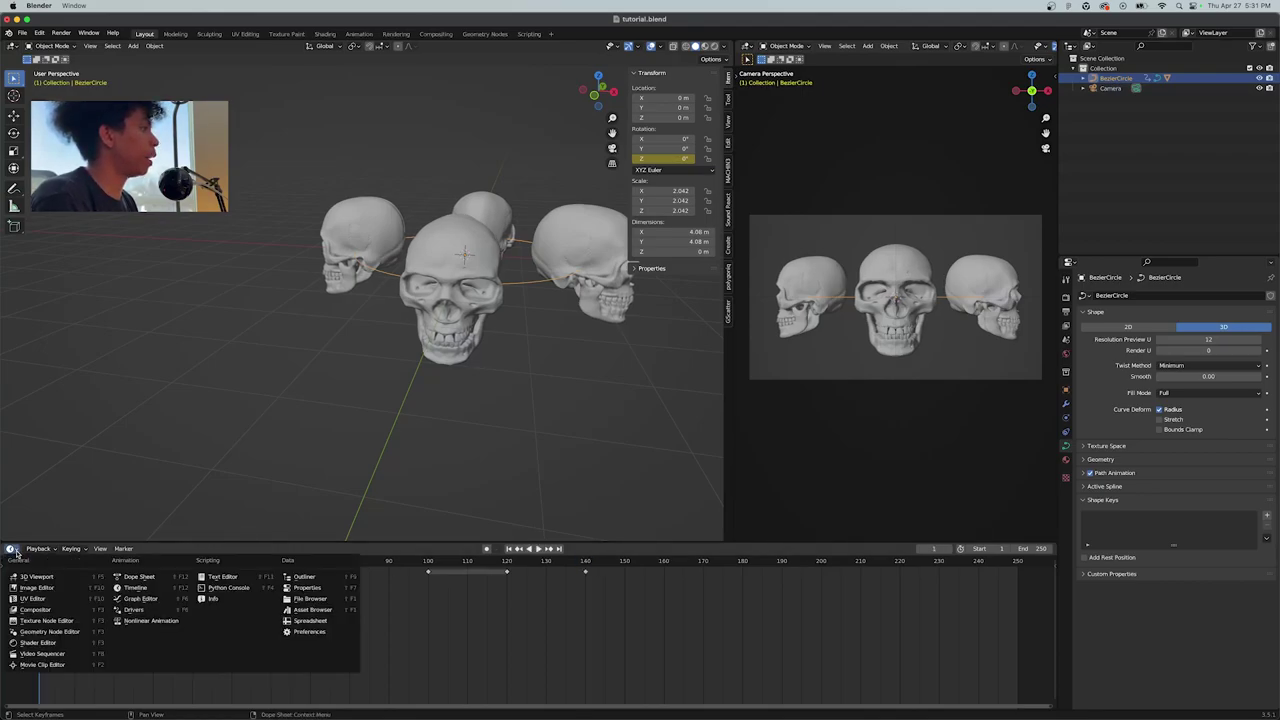
pyautogui.click(117, 585)
pyautogui.click(18, 550)
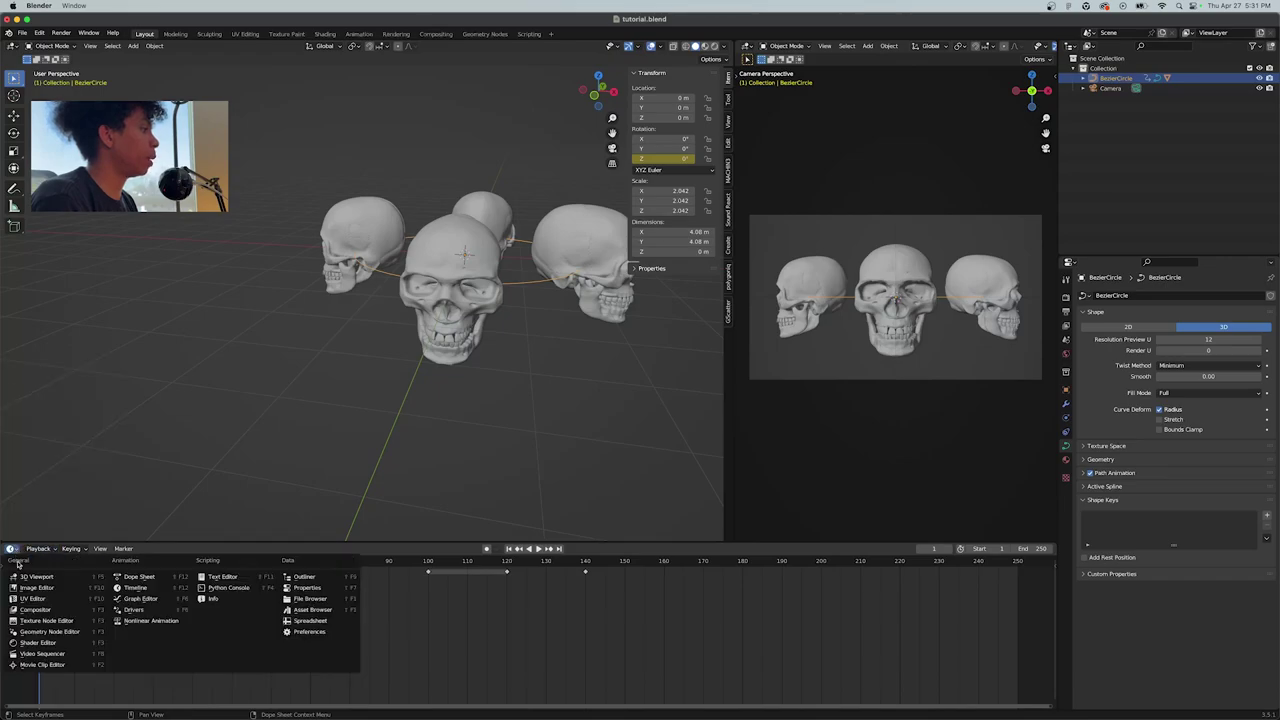
pyautogui.click(138, 600)
pyautogui.click(299, 610)
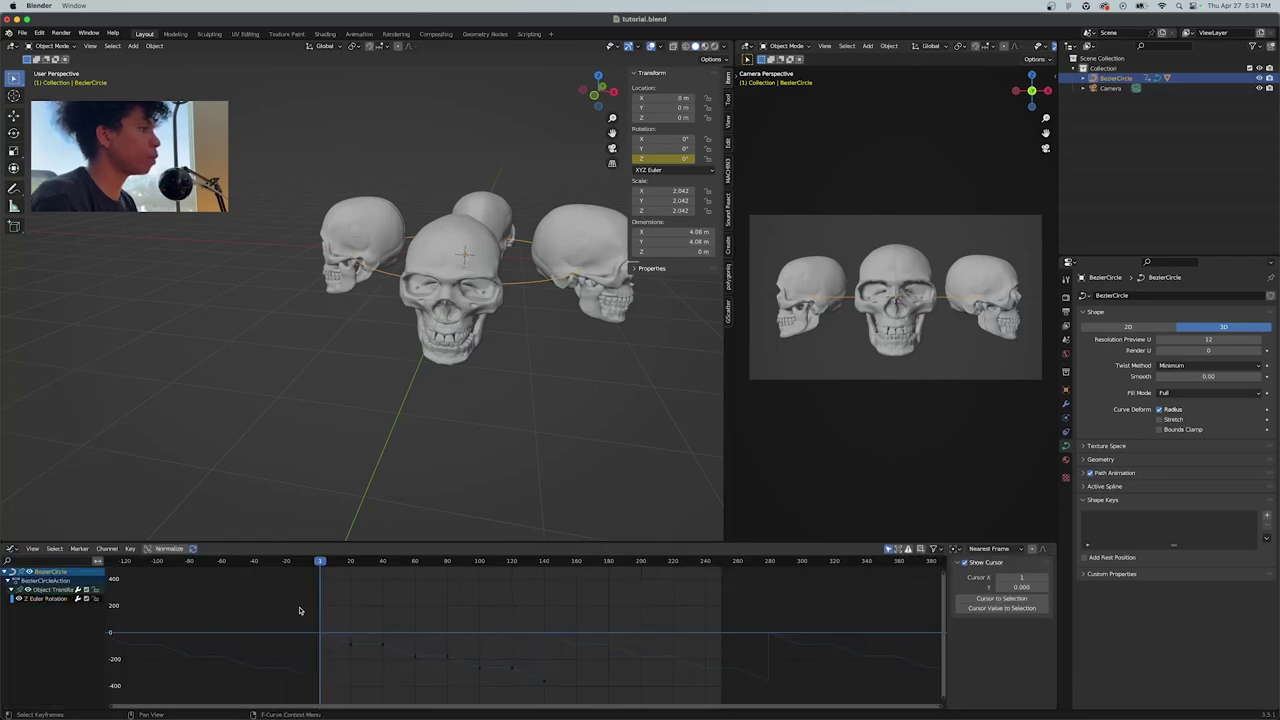
pyautogui.scroll(-4, 517, 641)
pyautogui.scroll(3, 517, 641)
pyautogui.scroll(-2, 517, 641)
pyautogui.scroll(3, 517, 641)
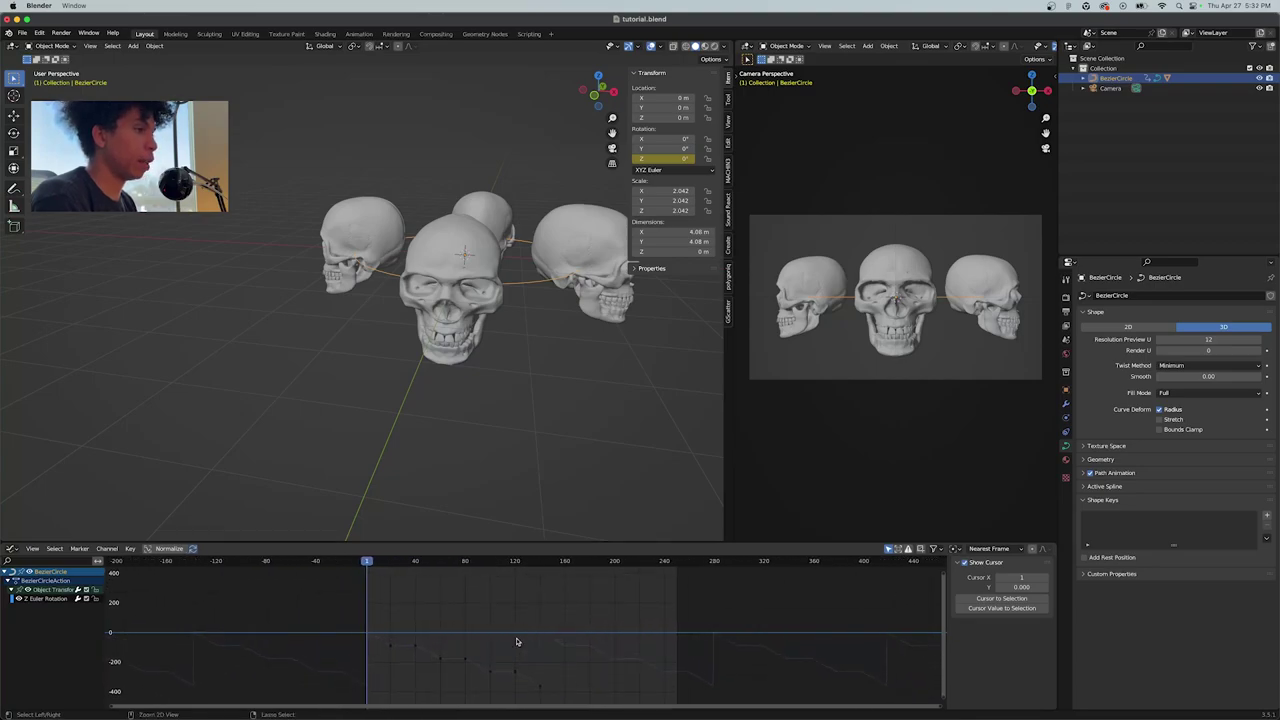
pyautogui.press('a')
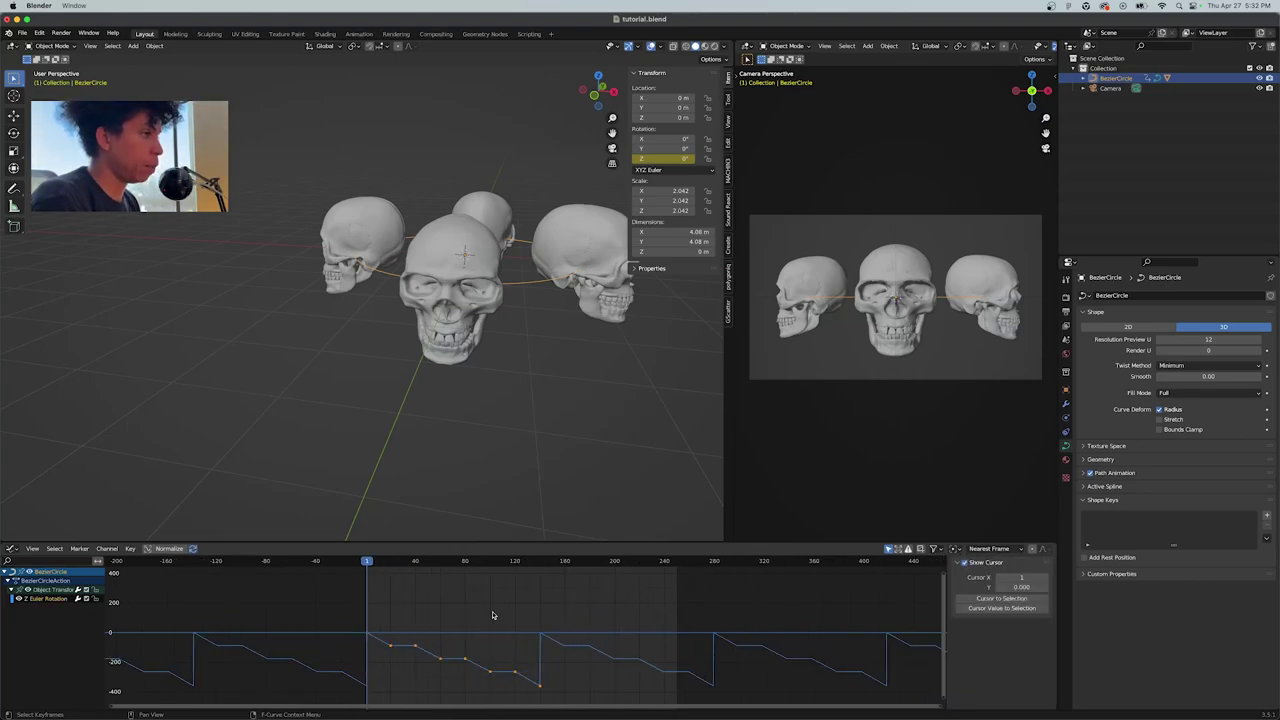
pyautogui.hotkey('alt', 'a')
# Add a Cycles modifier to the Z Euler Rotation curve and play the looping spin
pyautogui.click(62, 600)
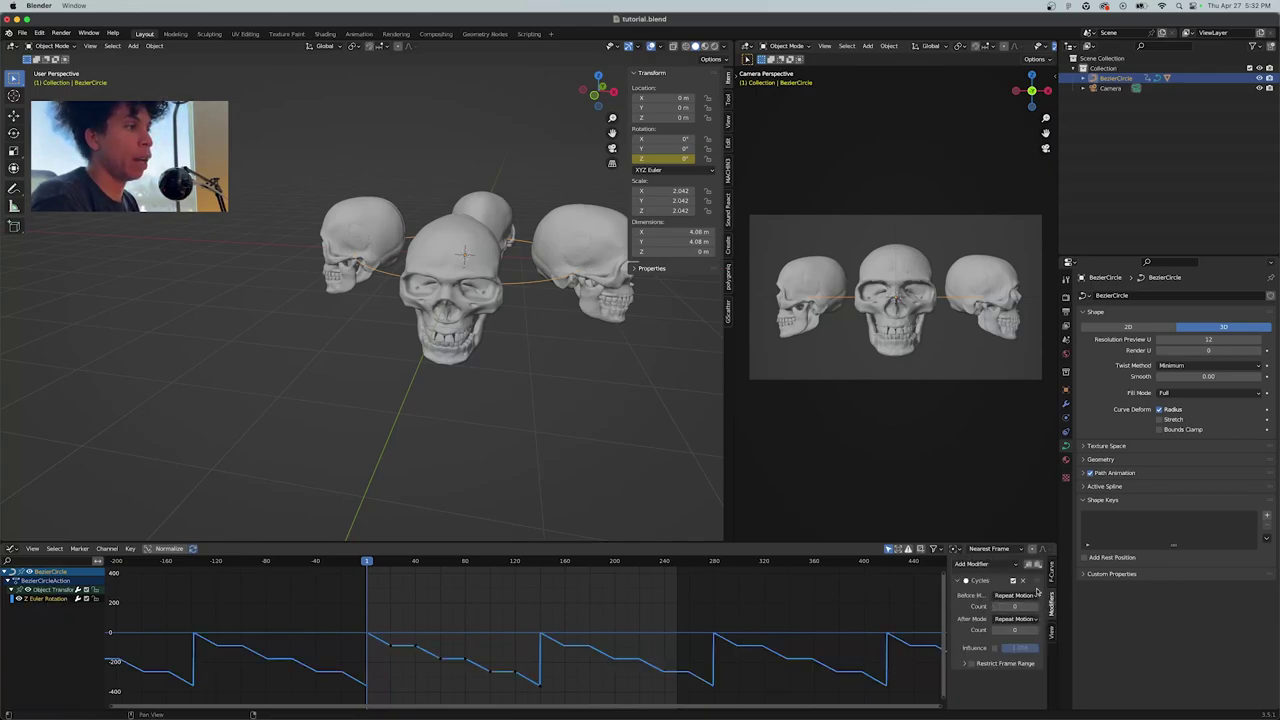
pyautogui.click(994, 565)
pyautogui.click(978, 608)
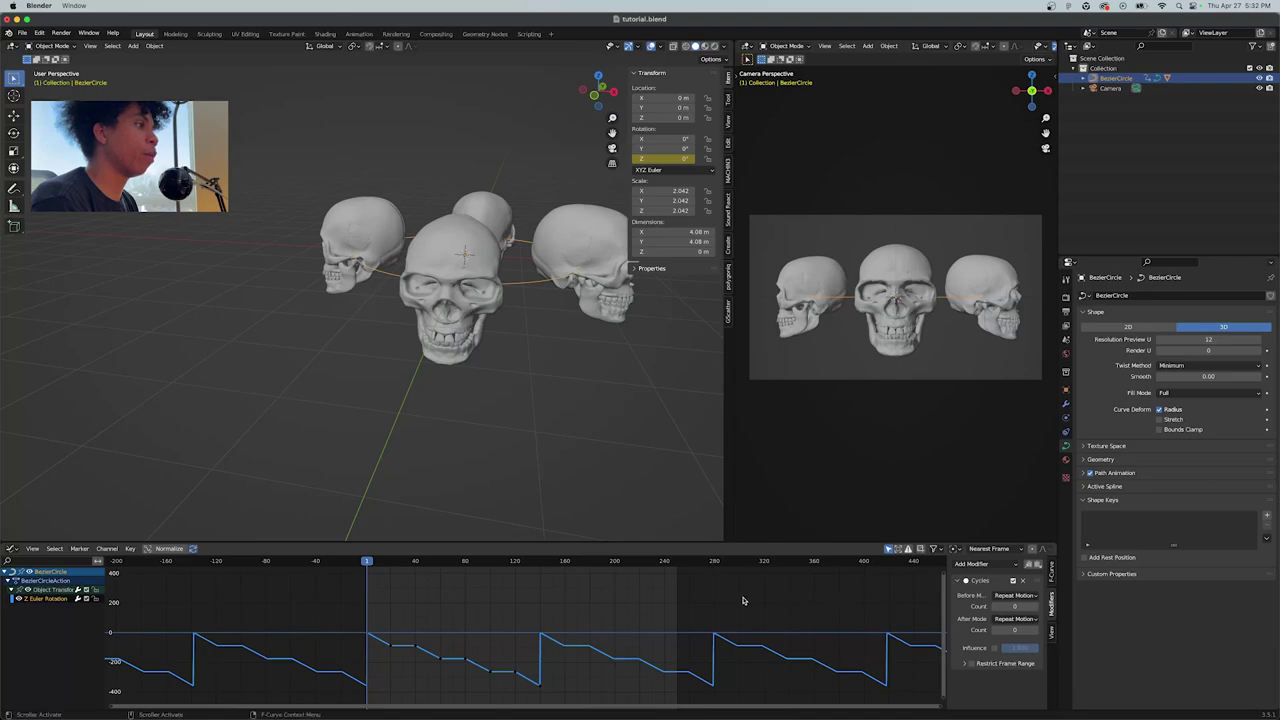
pyautogui.press('space')
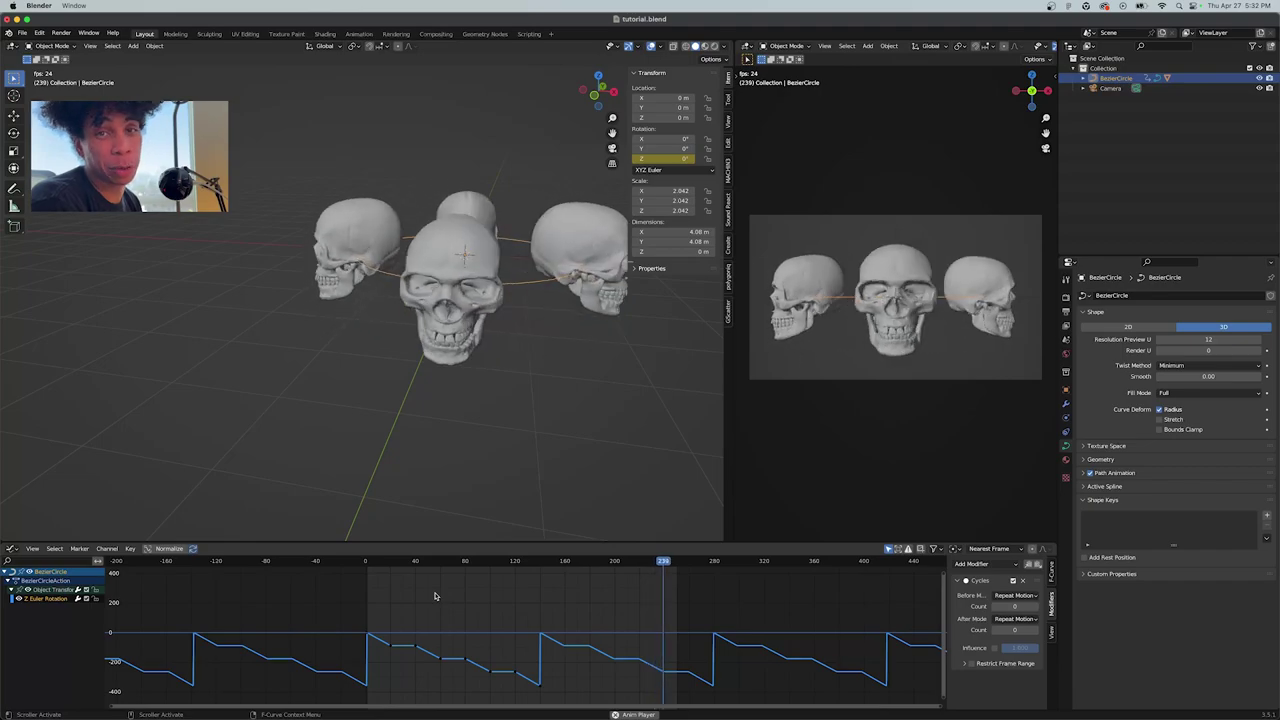
# Stop playback, save the file and return to the first frame
pyautogui.press('space')
pyautogui.press('super+s')
pyautogui.moveTo(424, 563); pyautogui.dragTo(367, 563)
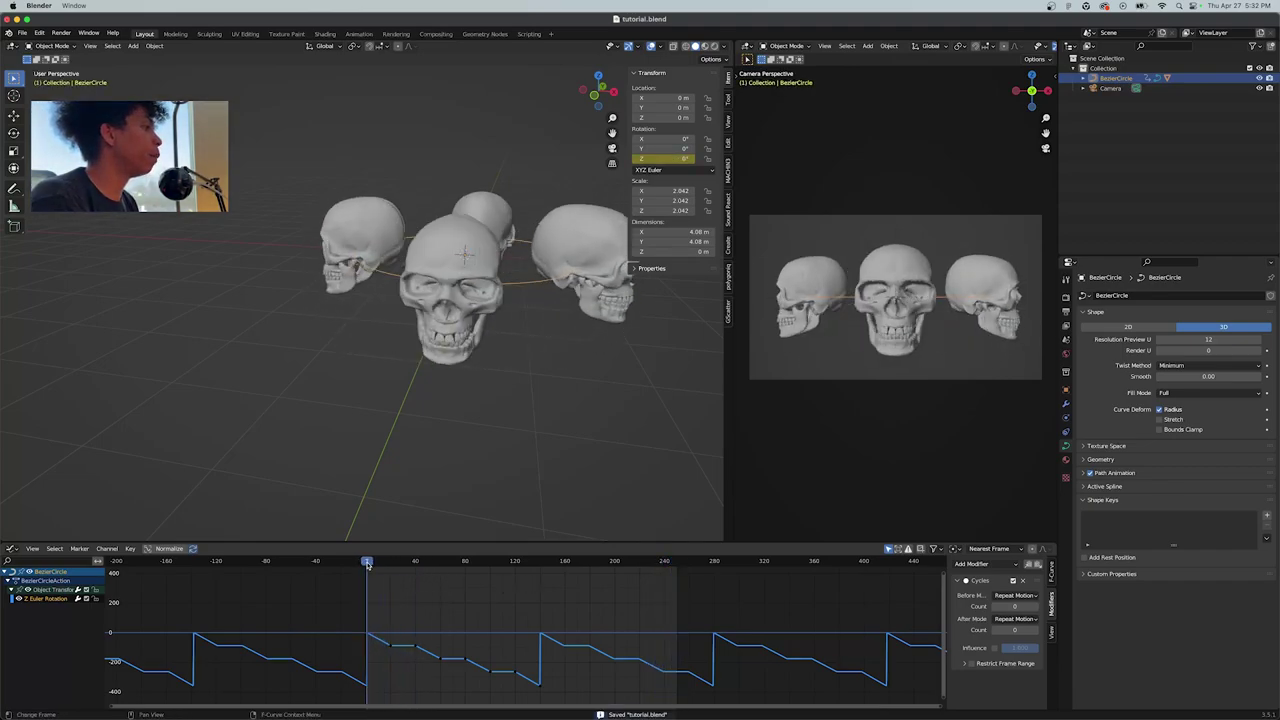
pyautogui.click(1066, 298)
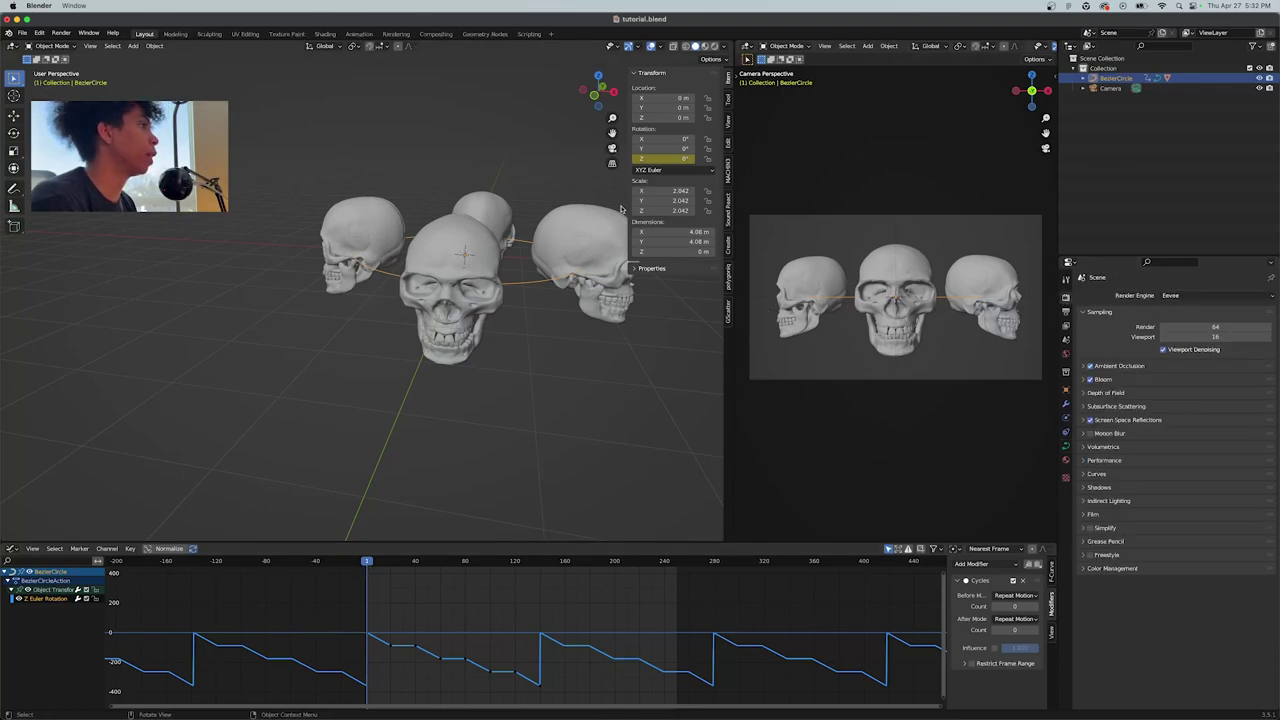
# Set the rotation keyframes to Bezier interpolation, preview playback, and enlarge the 3D views
pyautogui.click(455, 622)
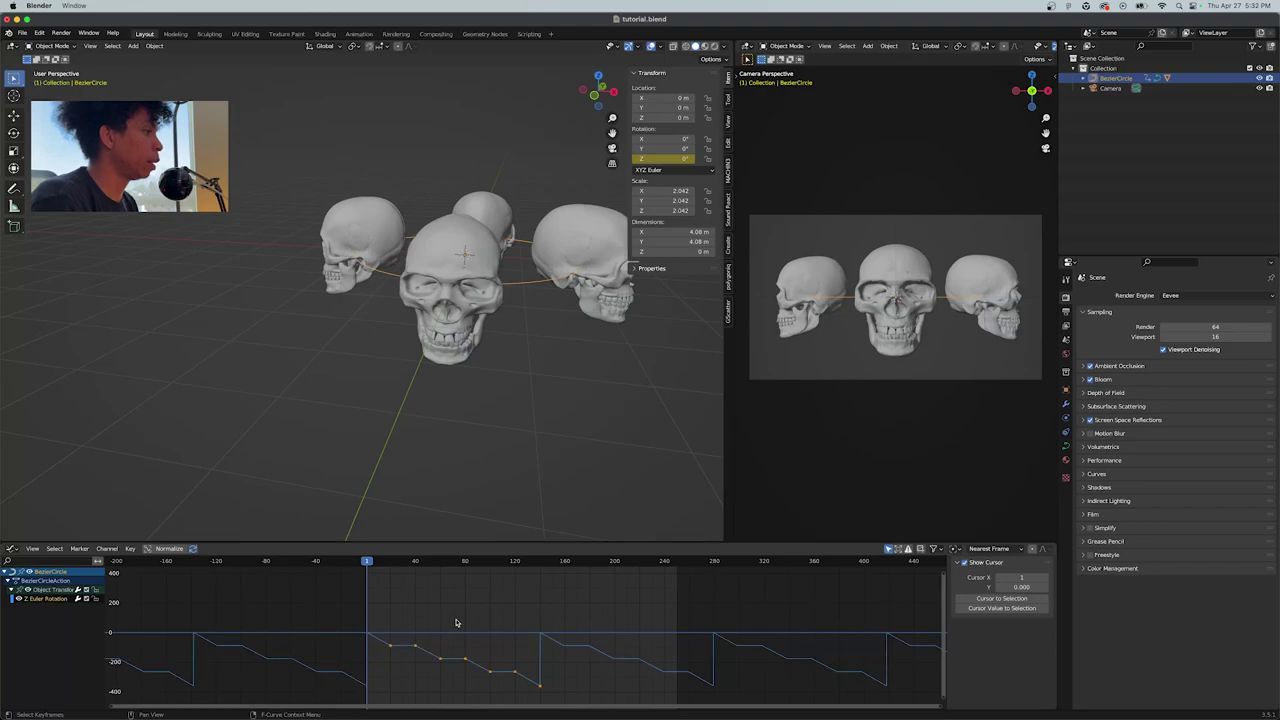
pyautogui.rightClick(444, 662)
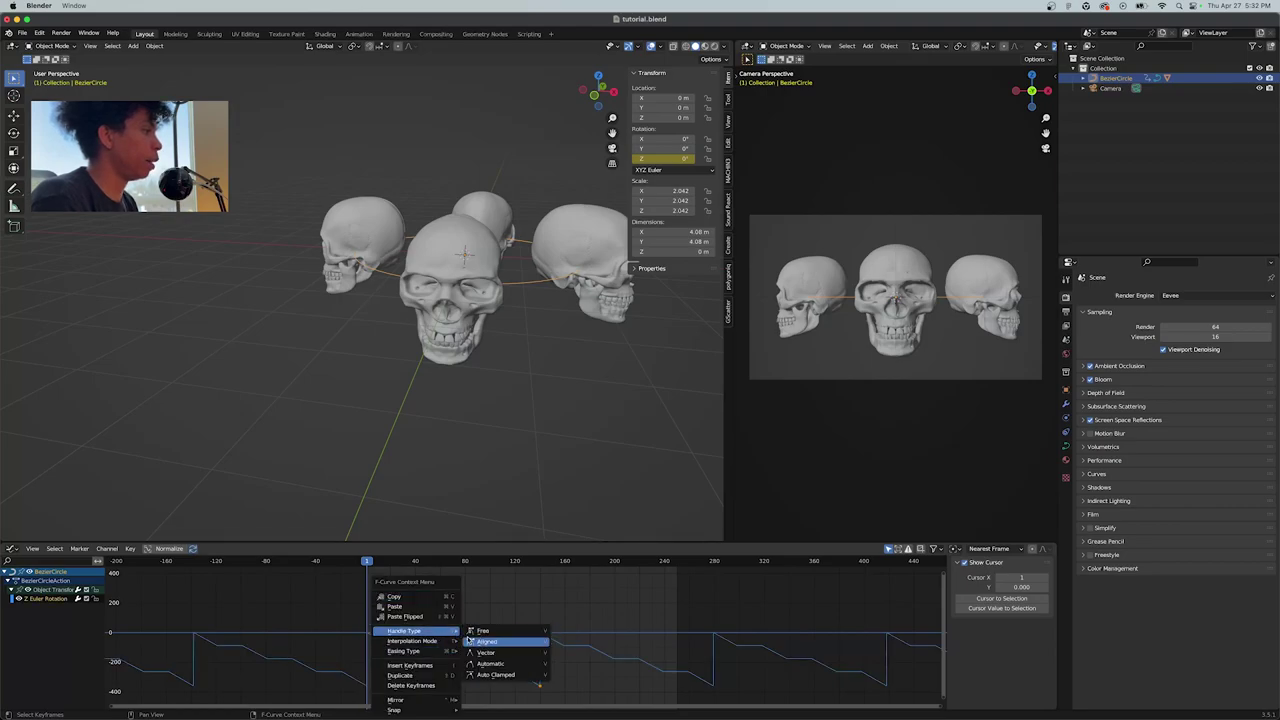
pyautogui.moveTo(441, 641)
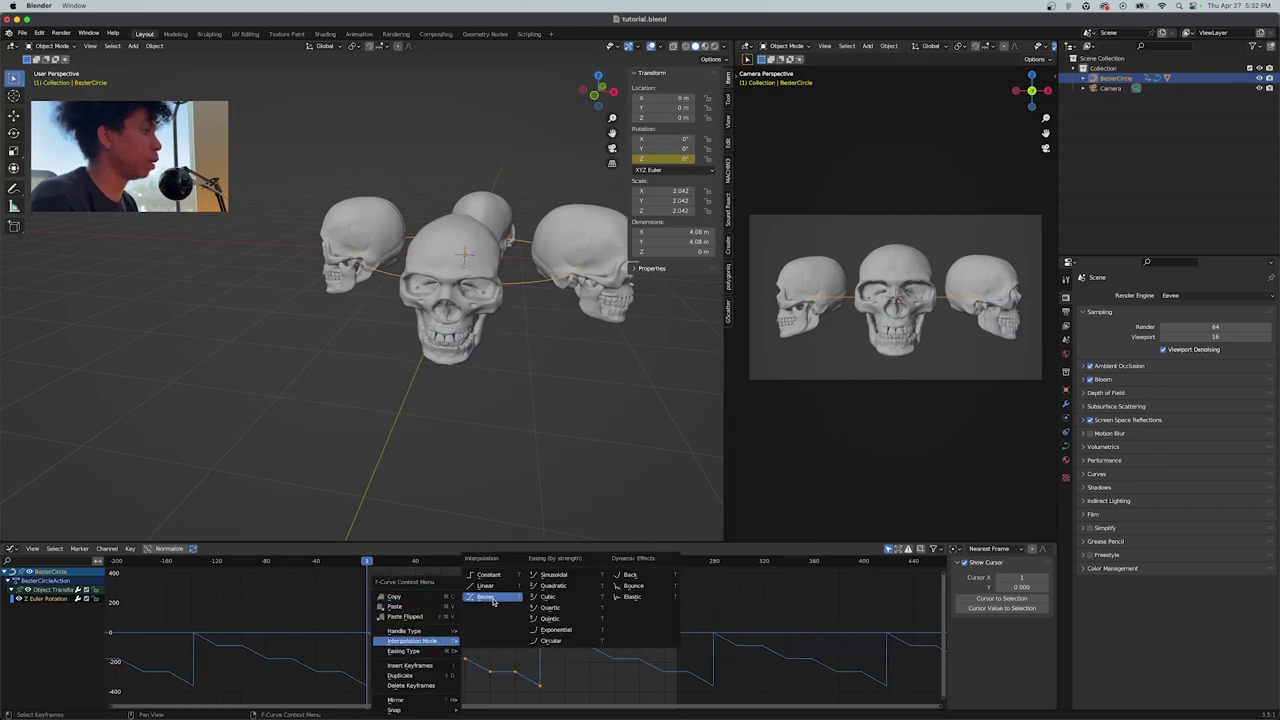
pyautogui.click(490, 598)
pyautogui.press('space')
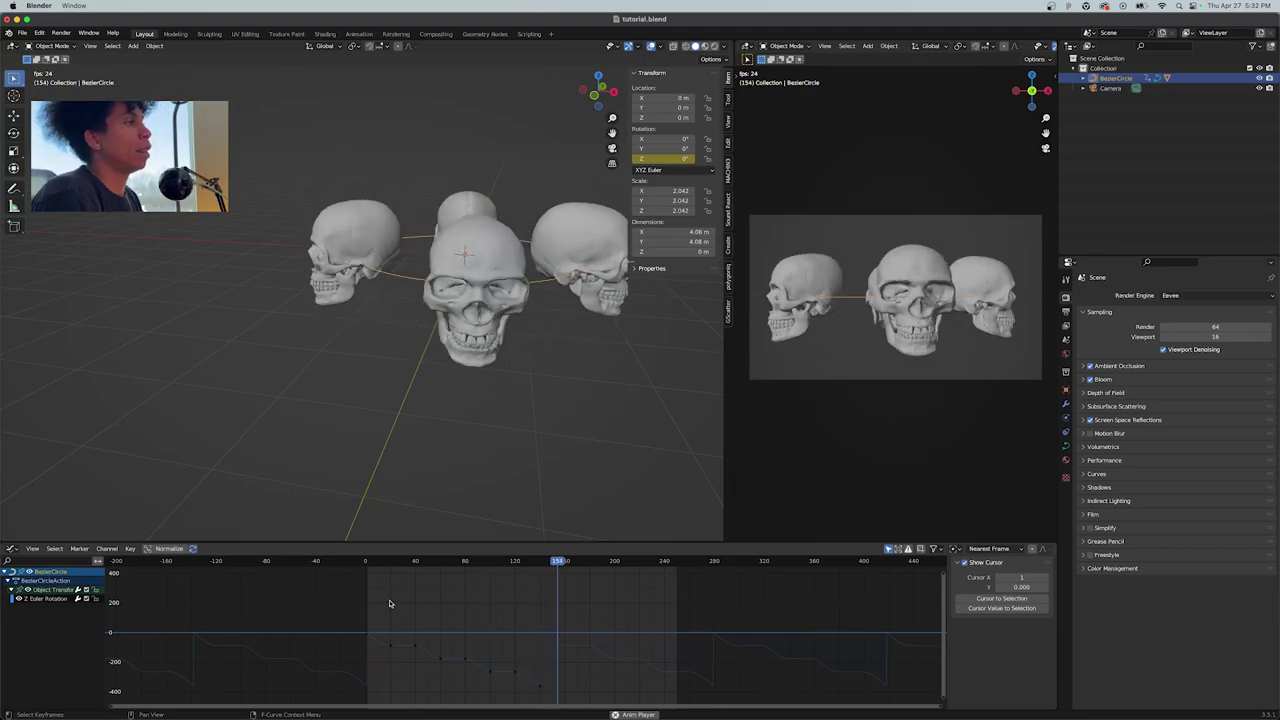
pyautogui.press('space')
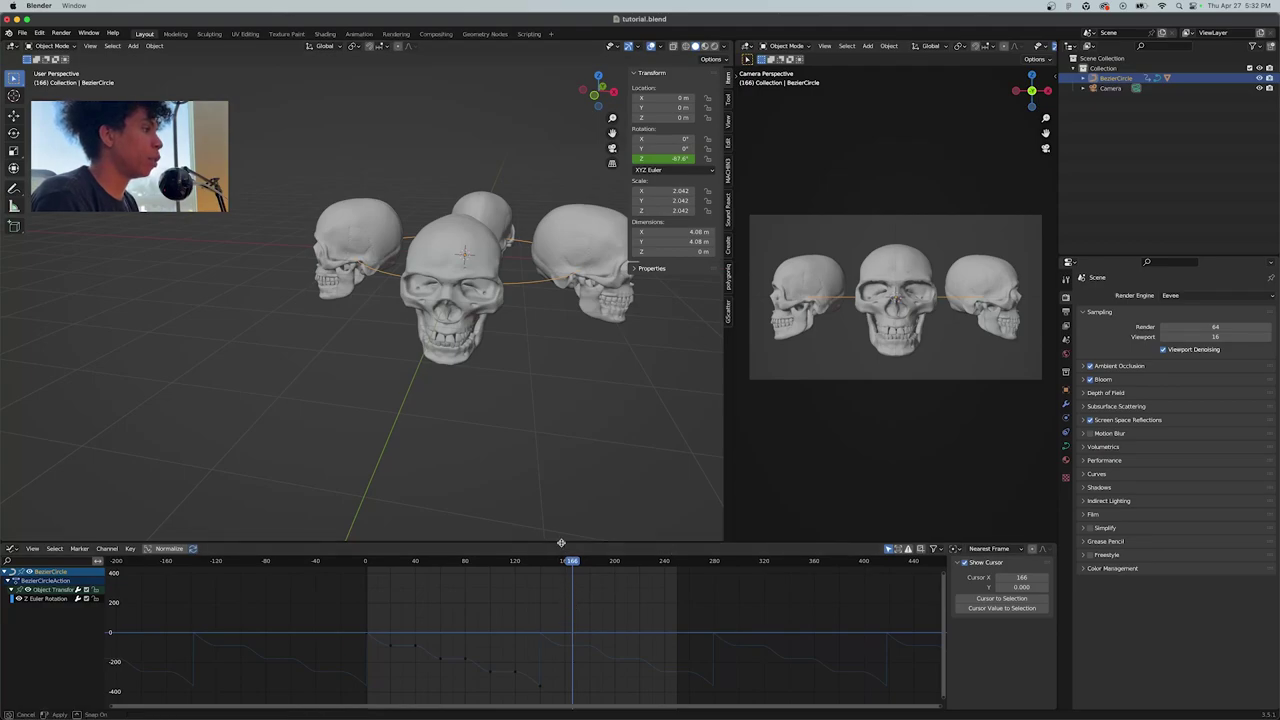
pyautogui.moveTo(559, 544); pyautogui.dragTo(560, 589)
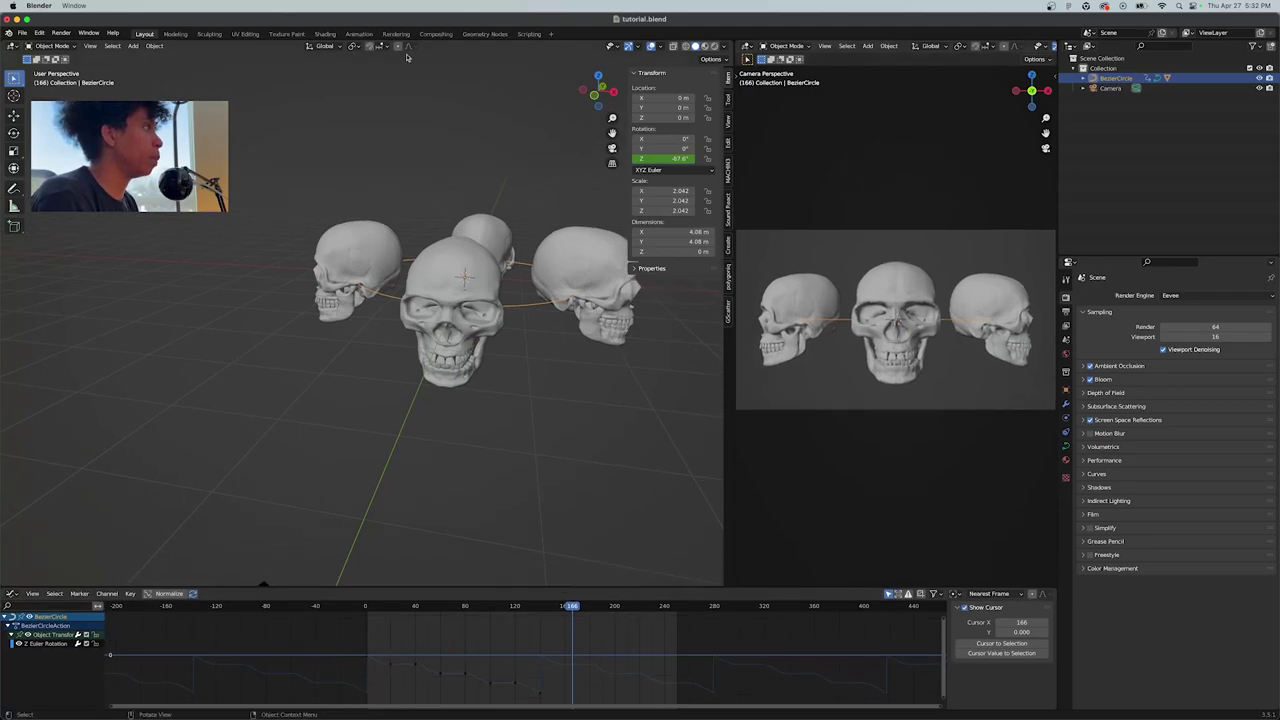
# In the Shading workspace, merge away the file browser and image panels and enlarge the 3D view
pyautogui.click(325, 34)
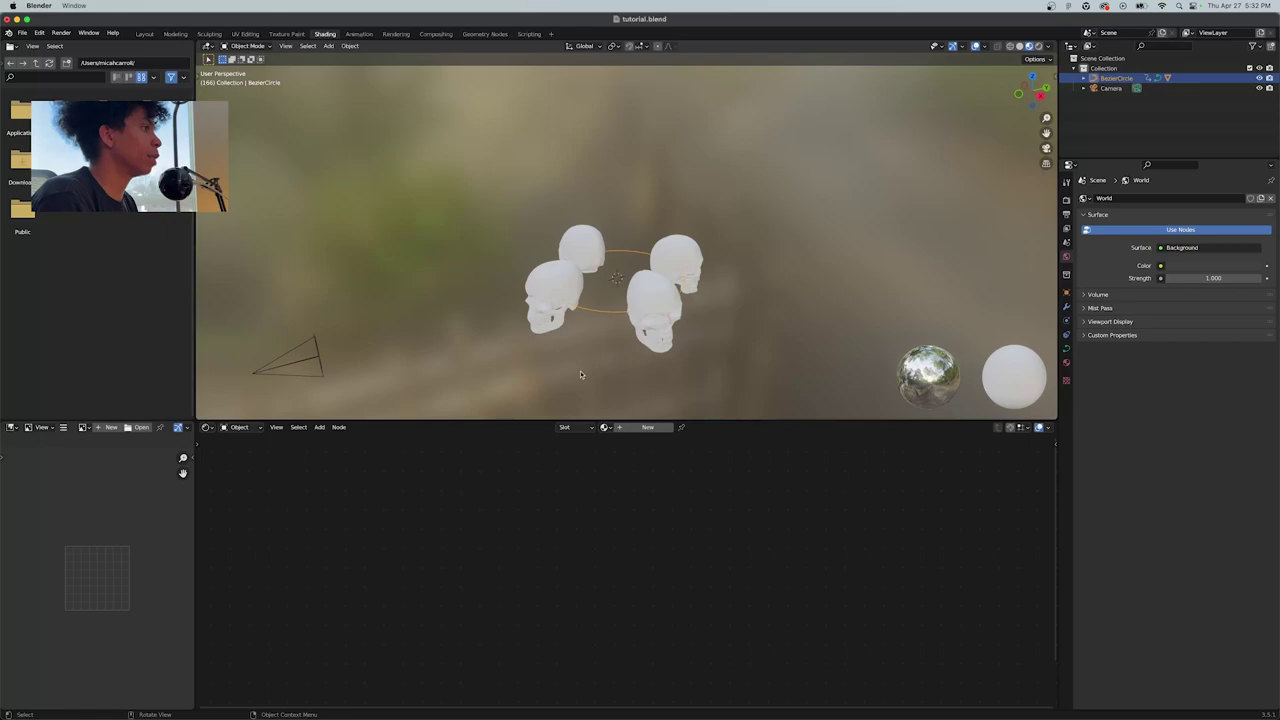
pyautogui.rightClick(198, 372)
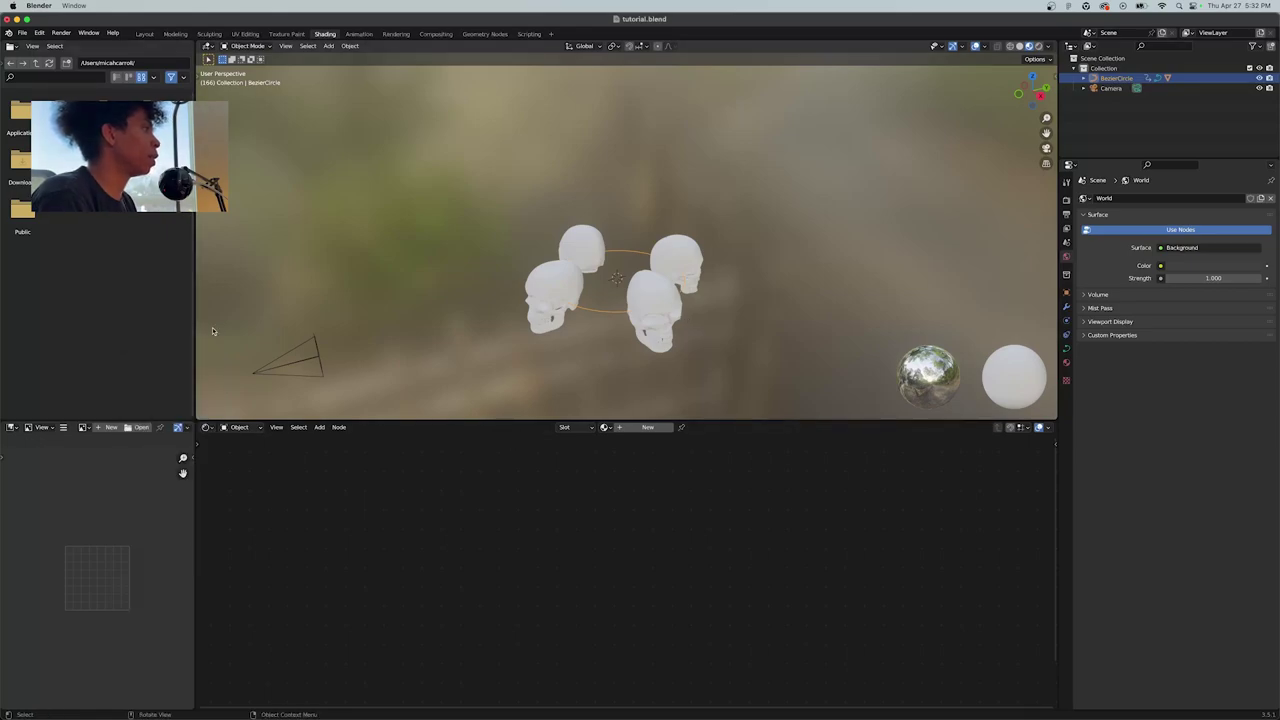
pyautogui.rightClick(195, 338)
pyautogui.click(170, 350)
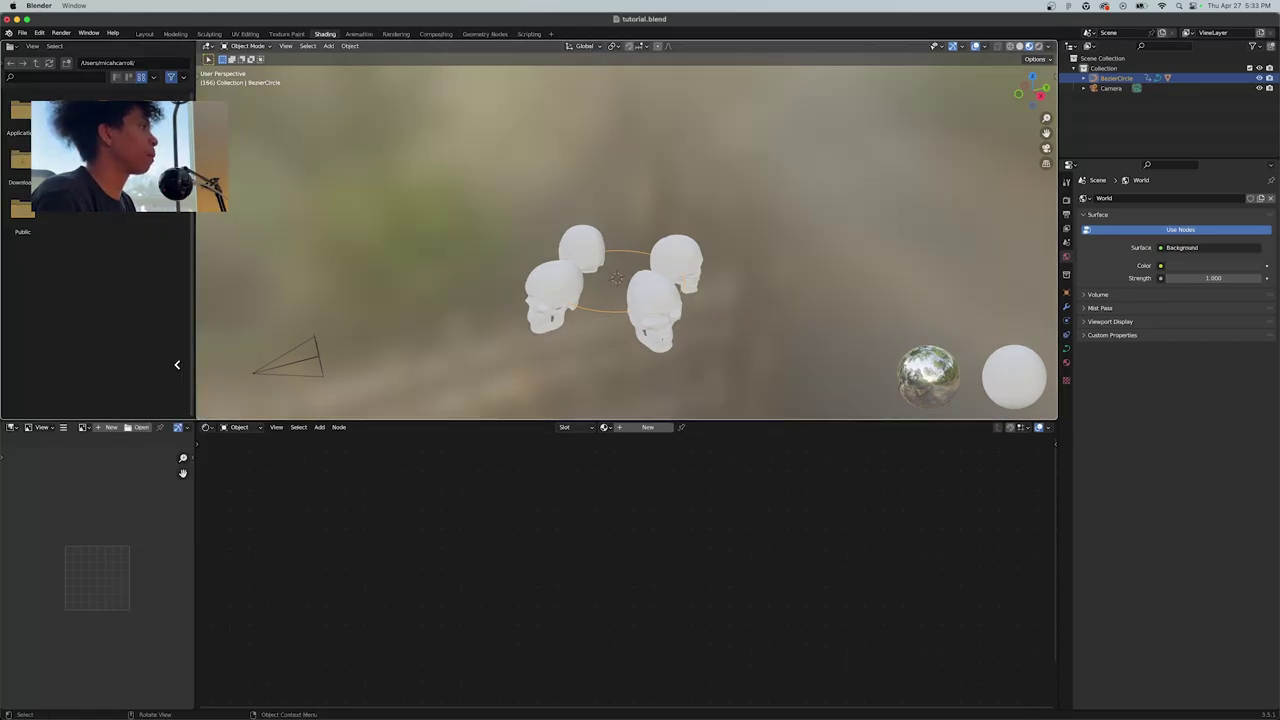
pyautogui.click(178, 365)
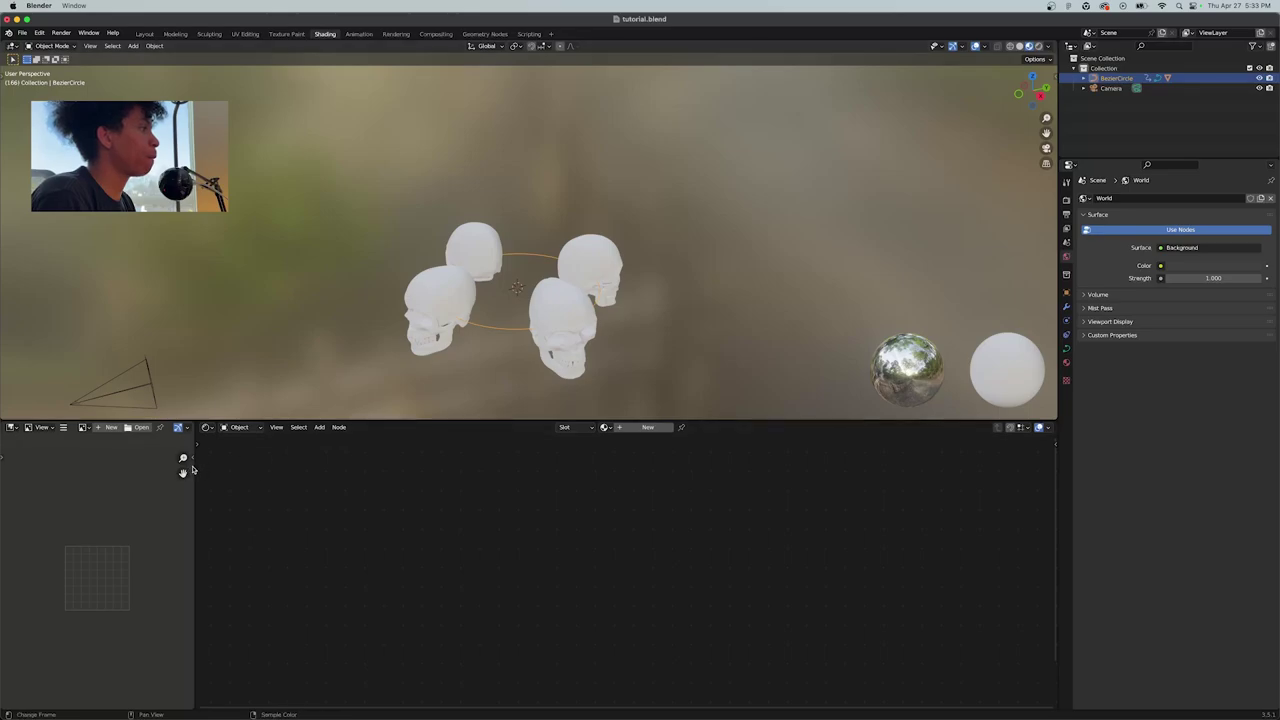
pyautogui.rightClick(193, 470)
pyautogui.click(183, 463)
pyautogui.click(190, 464)
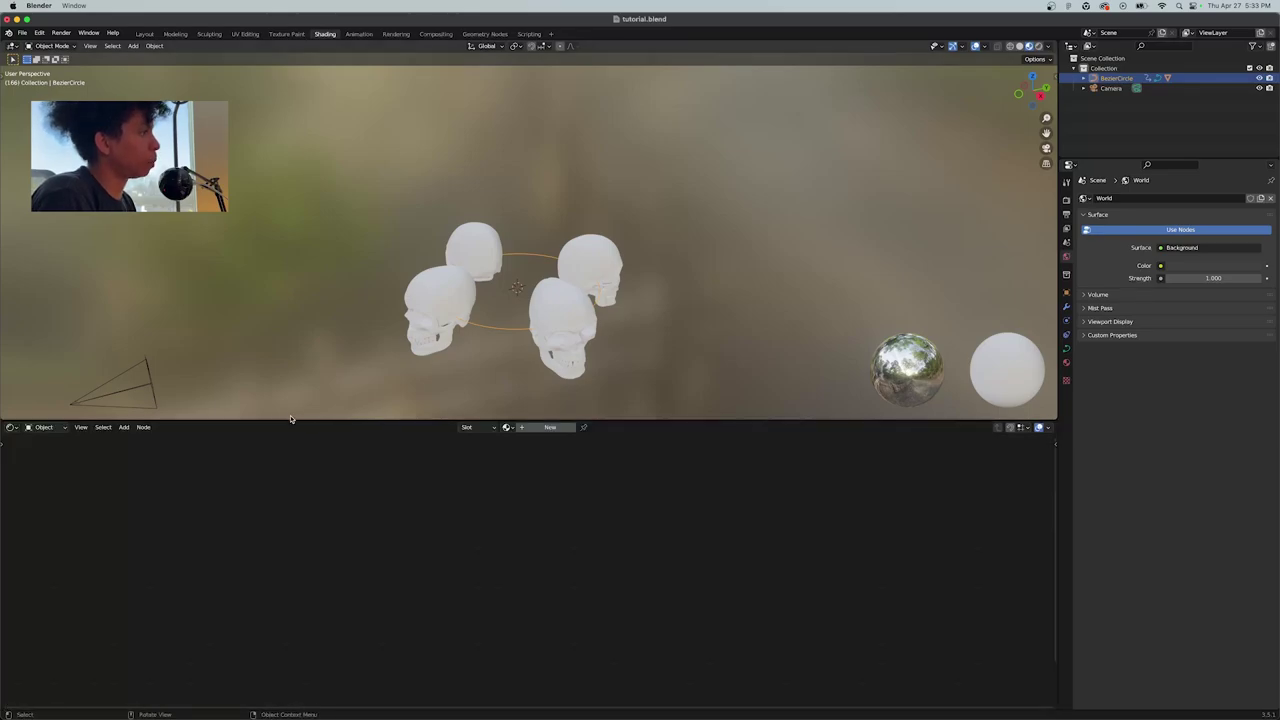
pyautogui.moveTo(289, 419); pyautogui.dragTo(295, 443)
# Set the skull material's Principled BSDF to Metallic 1 and Roughness 0.218
pyautogui.click(575, 302)
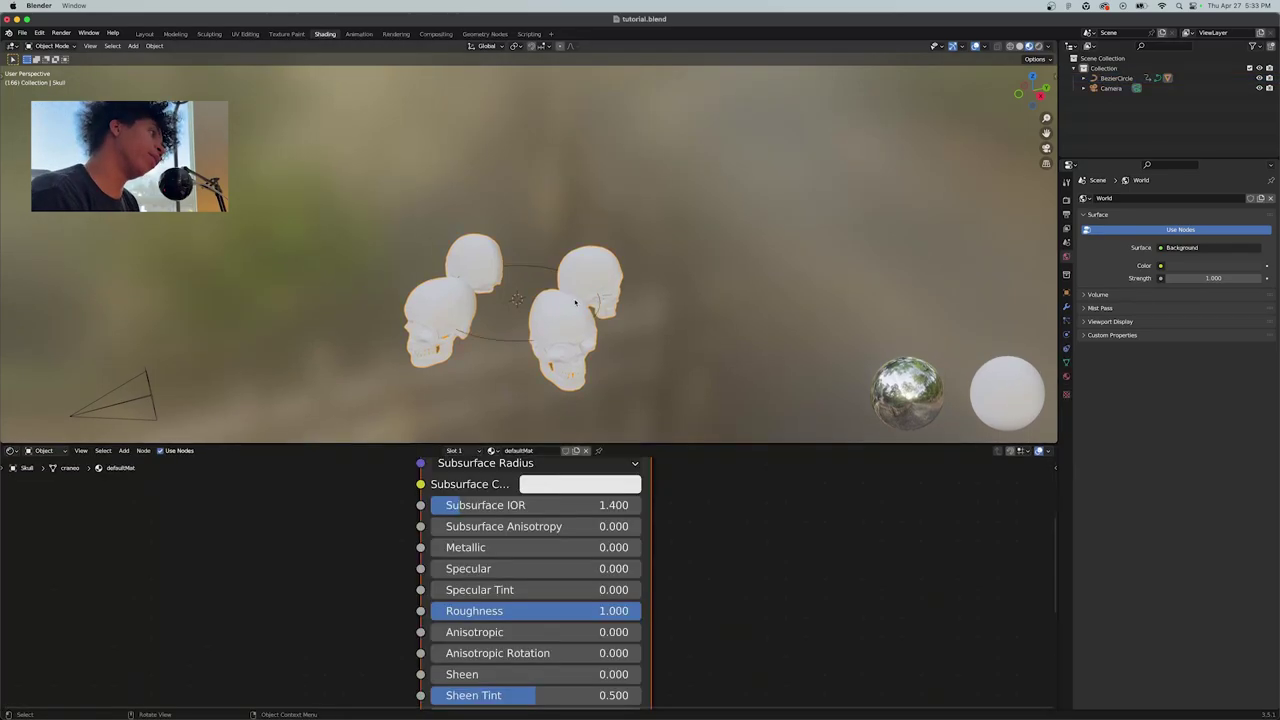
pyautogui.click(631, 376)
pyautogui.scroll(-5, 483, 512)
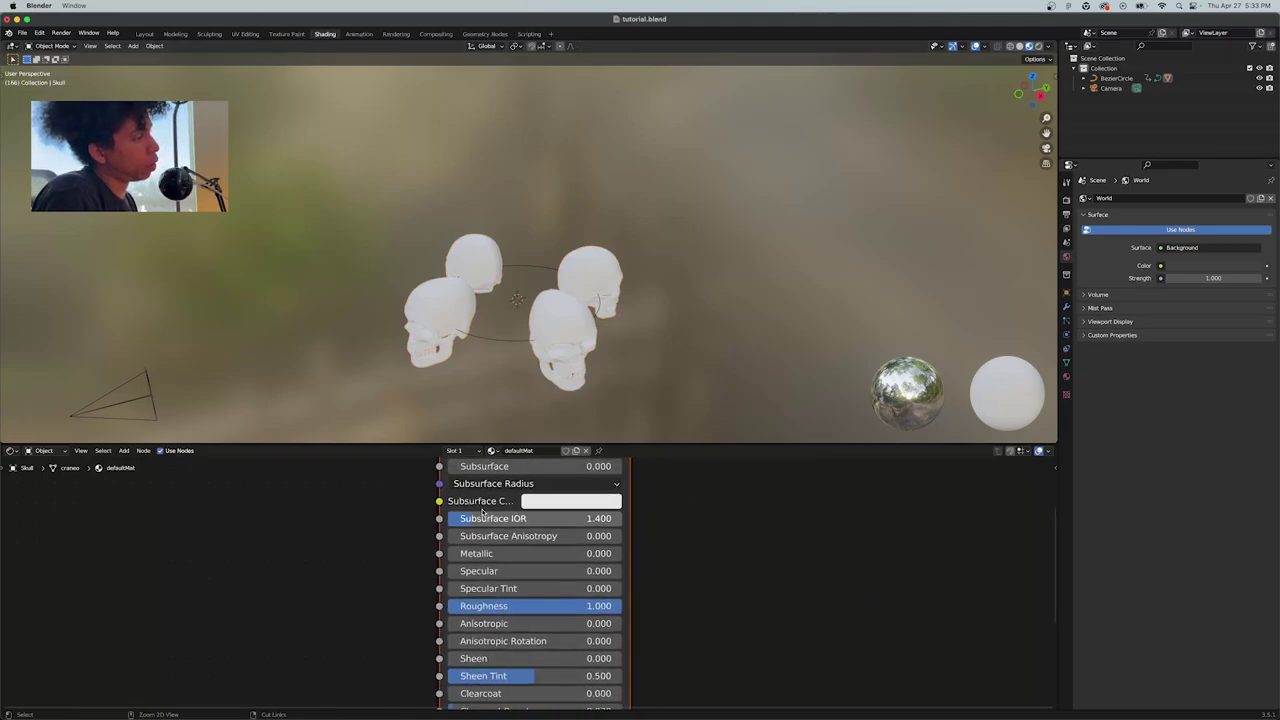
pyautogui.scroll(-3, 483, 512)
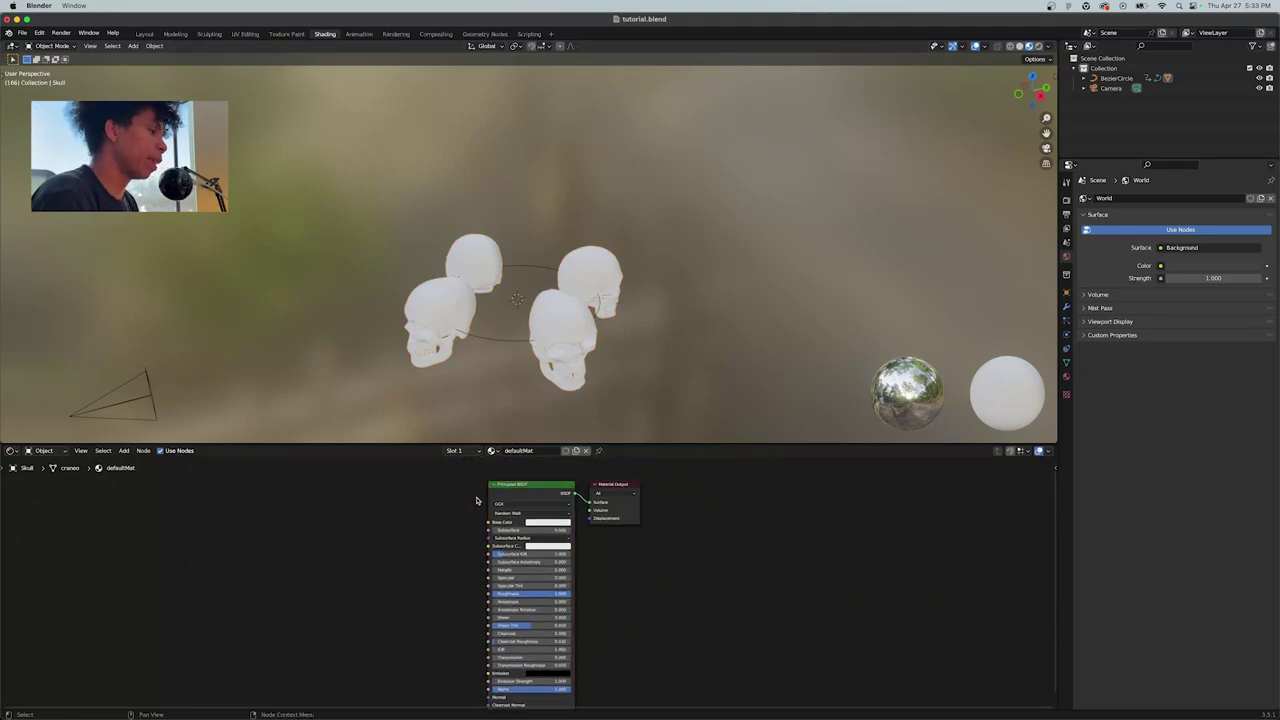
pyautogui.scroll(2, 526, 515)
pyautogui.scroll(-1, 526, 520)
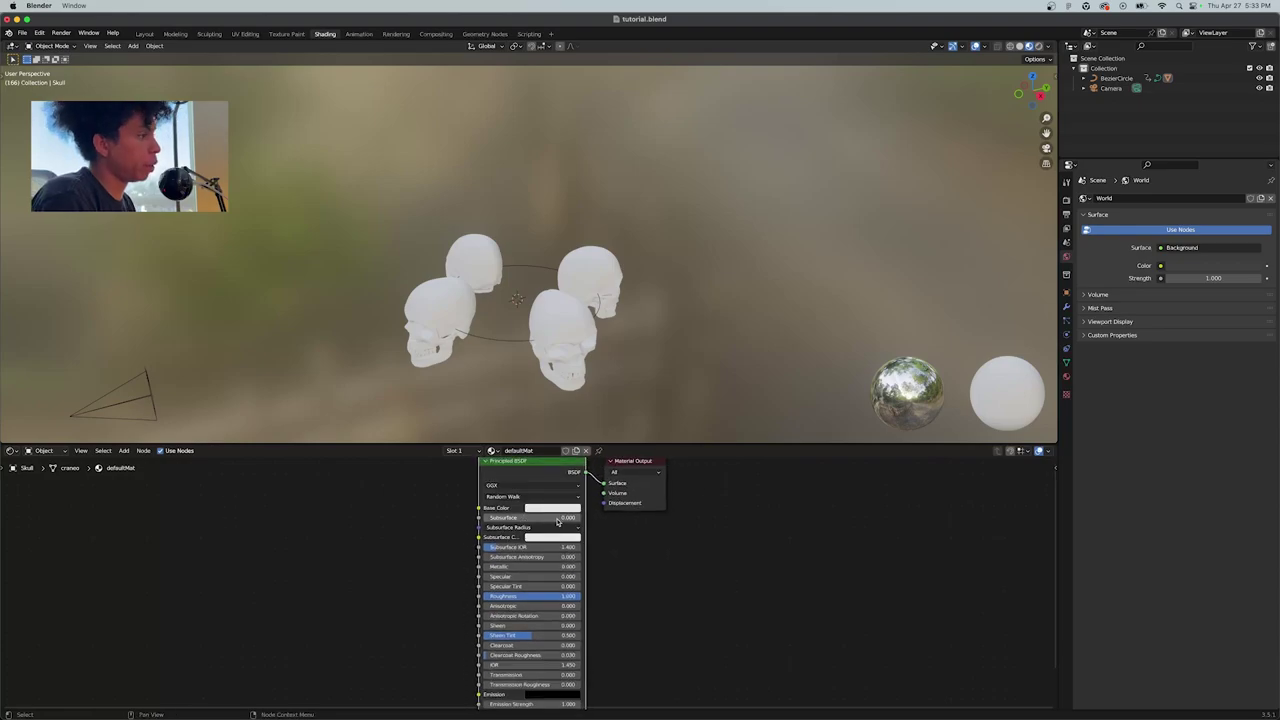
pyautogui.moveTo(499, 570); pyautogui.dragTo(582, 570)
pyautogui.moveTo(494, 596); pyautogui.dragTo(494, 596)
# Apply Shade Smooth to the skulls and save tutorial.blend
pyautogui.click(576, 338)
pyautogui.rightClick(576, 338)
pyautogui.click(540, 332)
pyautogui.moveTo(663, 357); pyautogui.dragTo(593, 369, button='middle')
pyautogui.scroll(5, 593, 369)
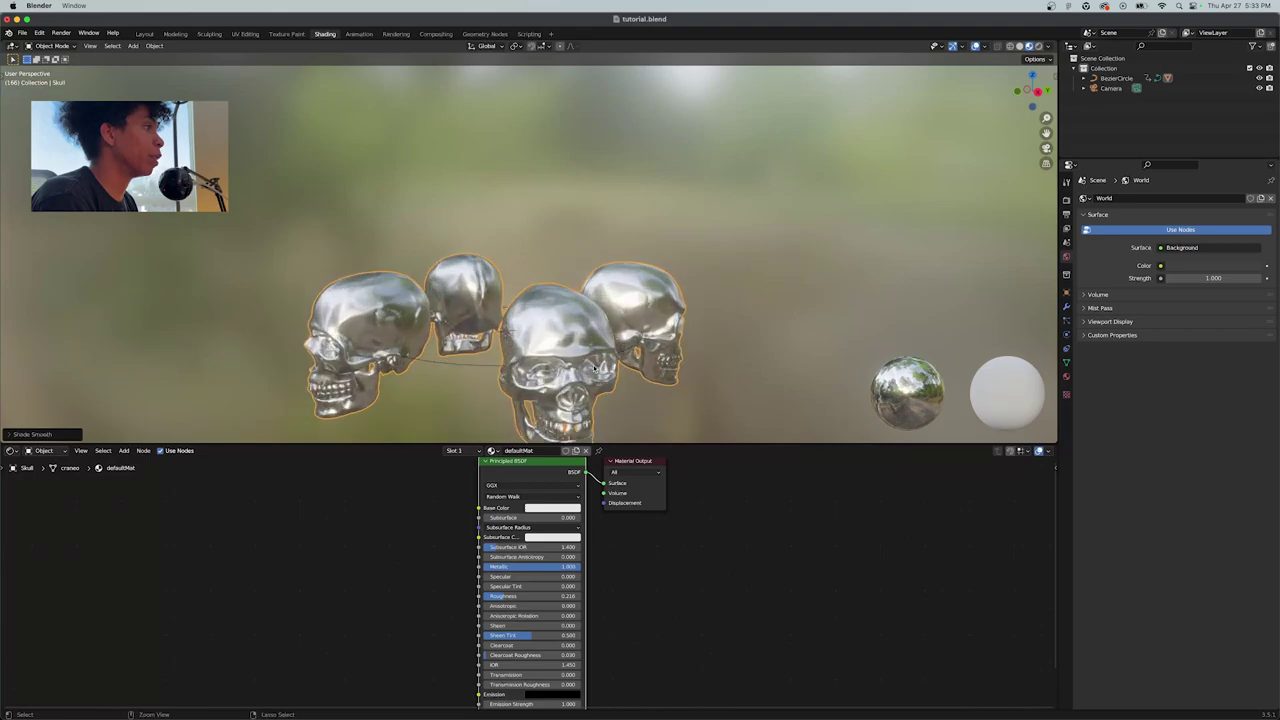
pyautogui.press('super+s')
# Show the camera view and split the viewport vertically, orbiting the right-hand view
pyautogui.hscroll(10, 593, 369)
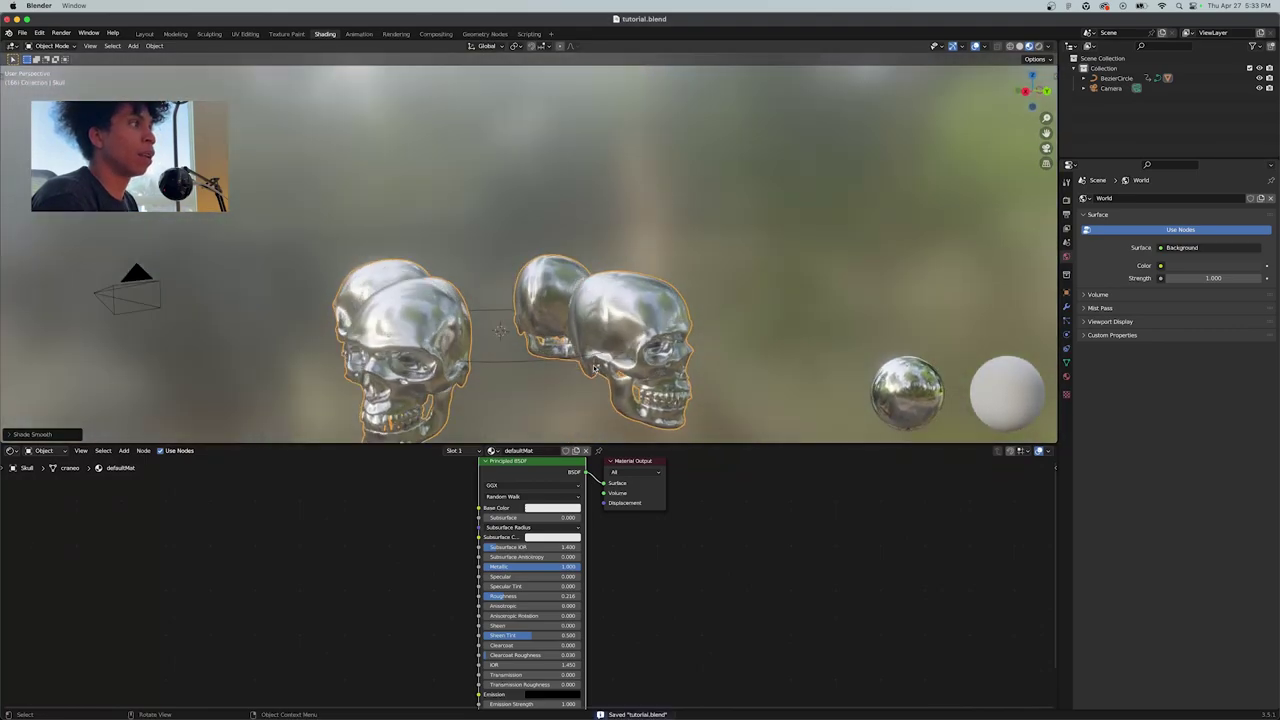
pyautogui.scroll(-5, 596, 370)
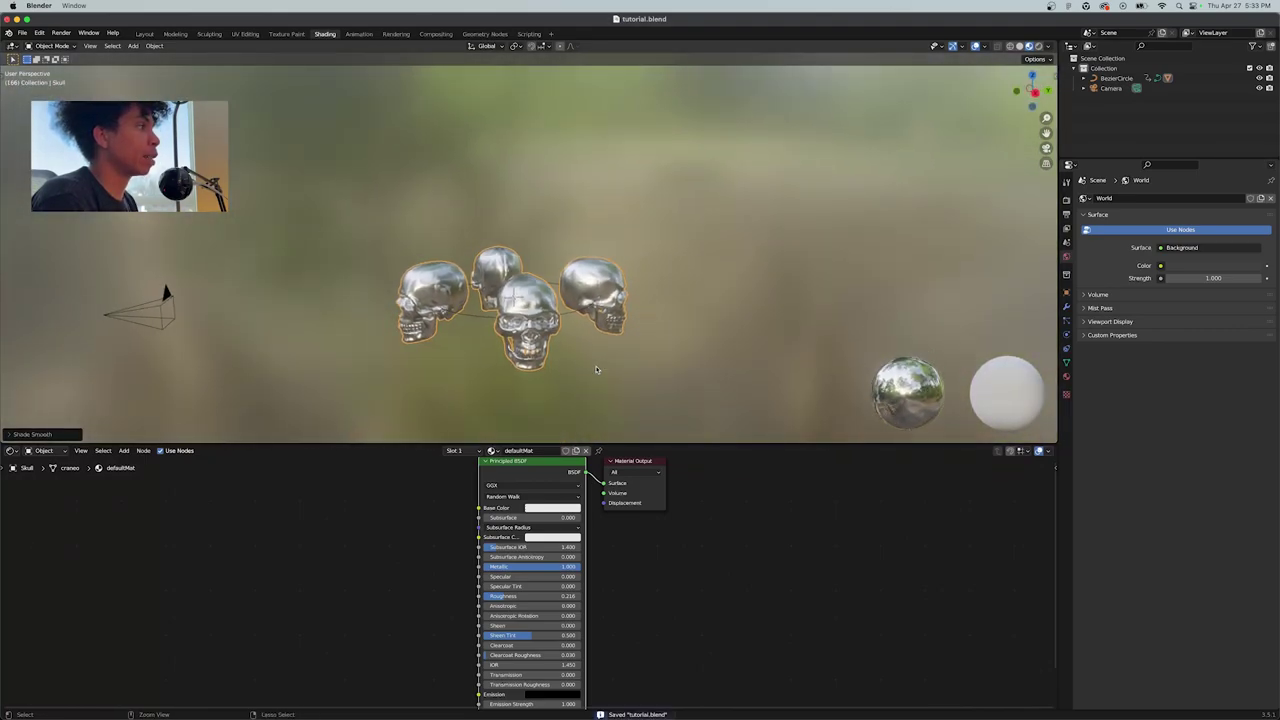
pyautogui.press('KP_0')
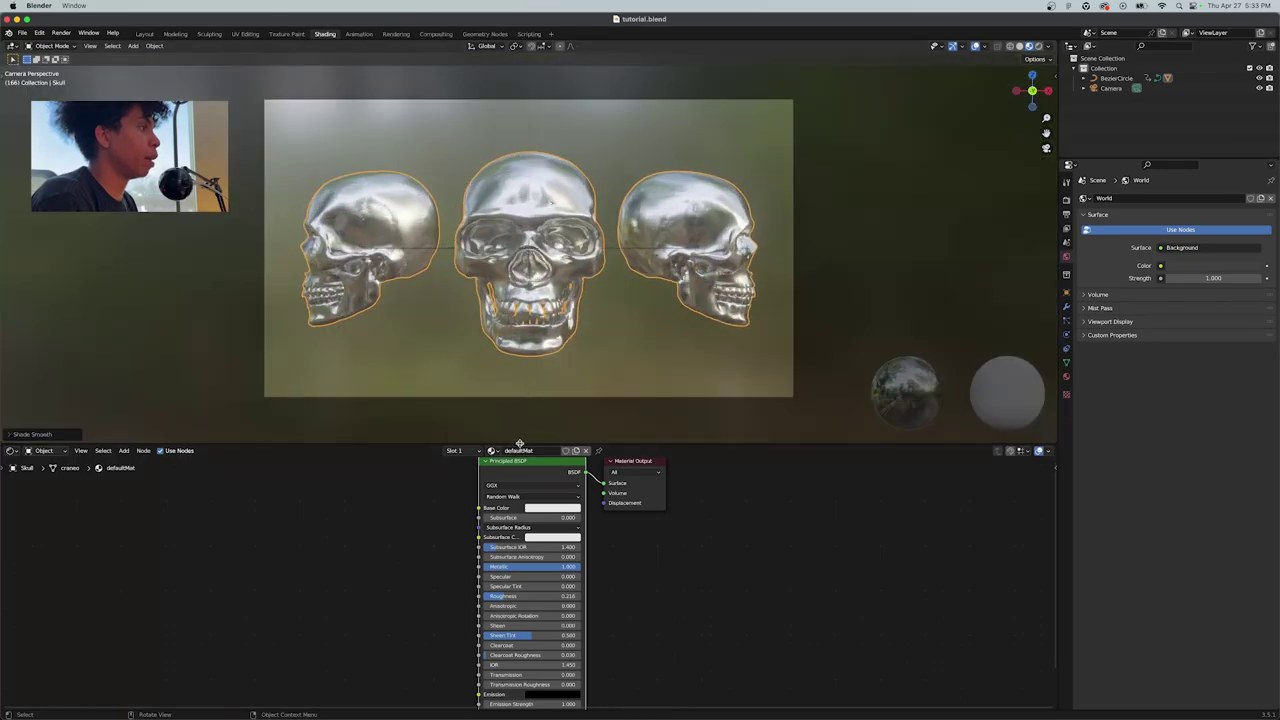
pyautogui.rightClick(525, 442)
pyautogui.click(528, 418)
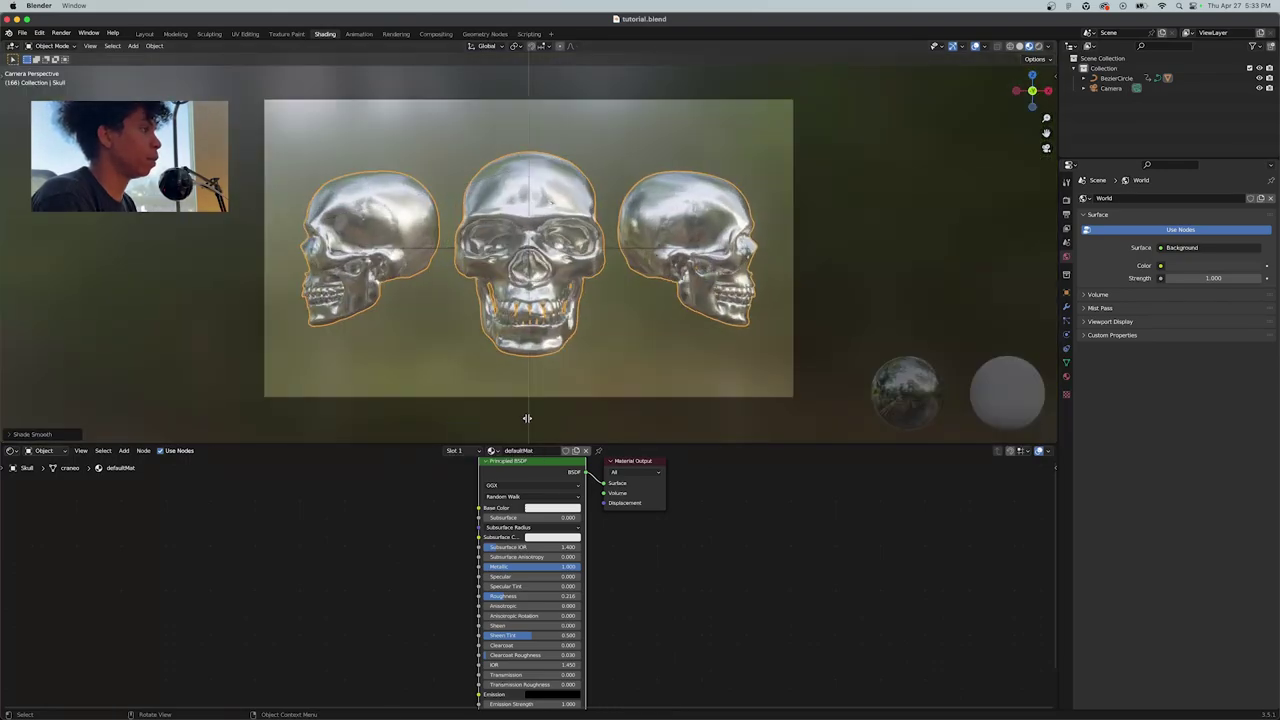
pyautogui.click(529, 200)
pyautogui.moveTo(700, 338); pyautogui.dragTo(767, 341, button='middle')
# Save the file and add an Area light to the scene
pyautogui.hotkey('shift', 'a')
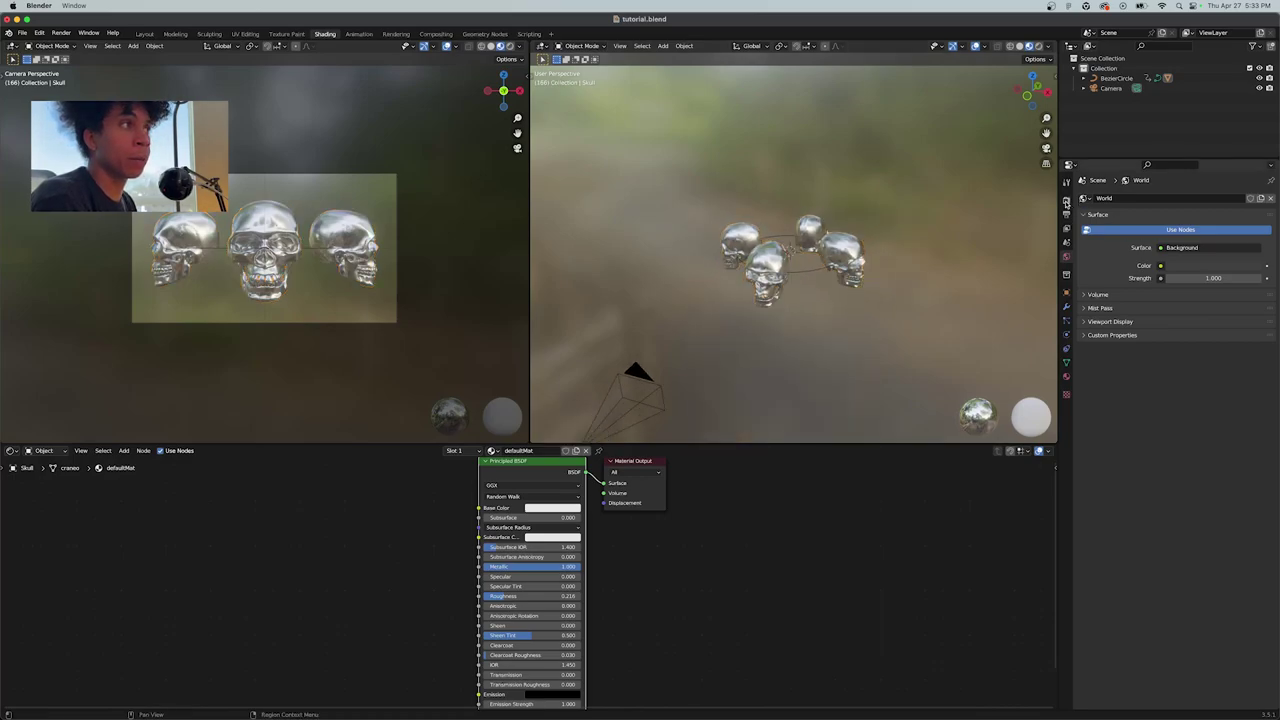
pyautogui.click(1066, 201)
pyautogui.press('super+s')
pyautogui.hotkey('shift', 'a')
pyautogui.moveTo(781, 452)
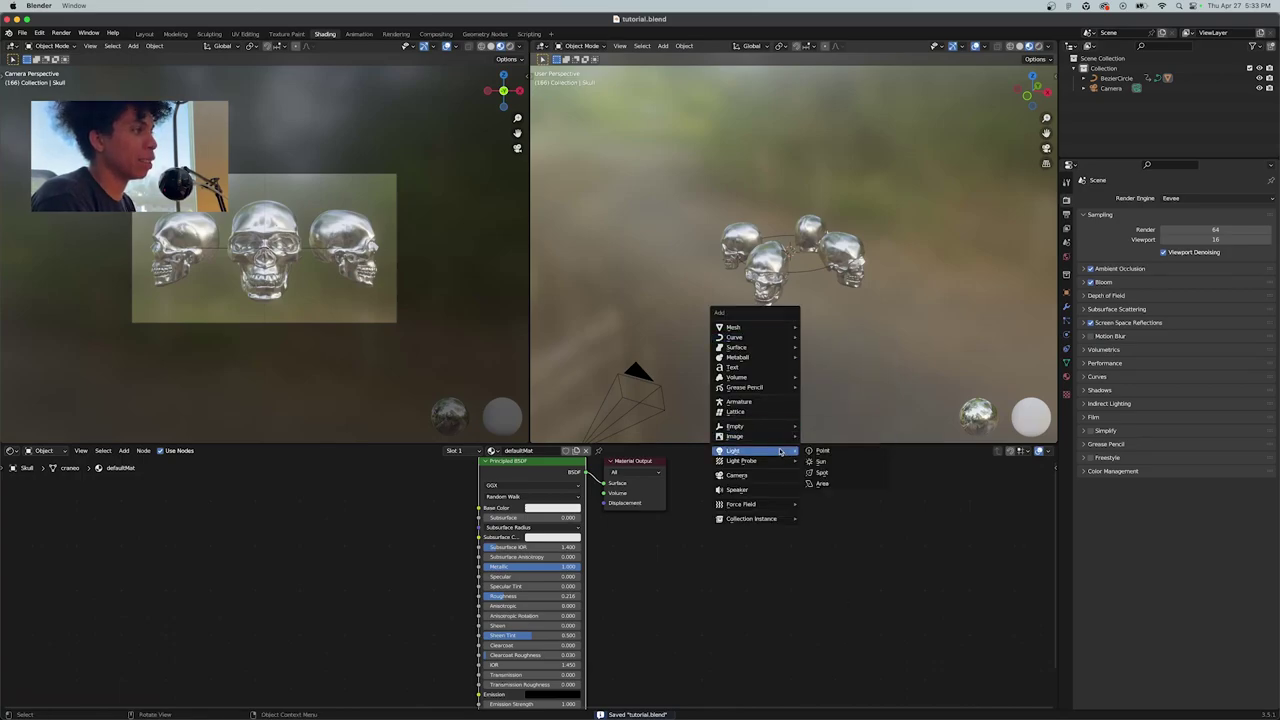
pyautogui.click(835, 486)
pyautogui.hscroll(5, 831, 314)
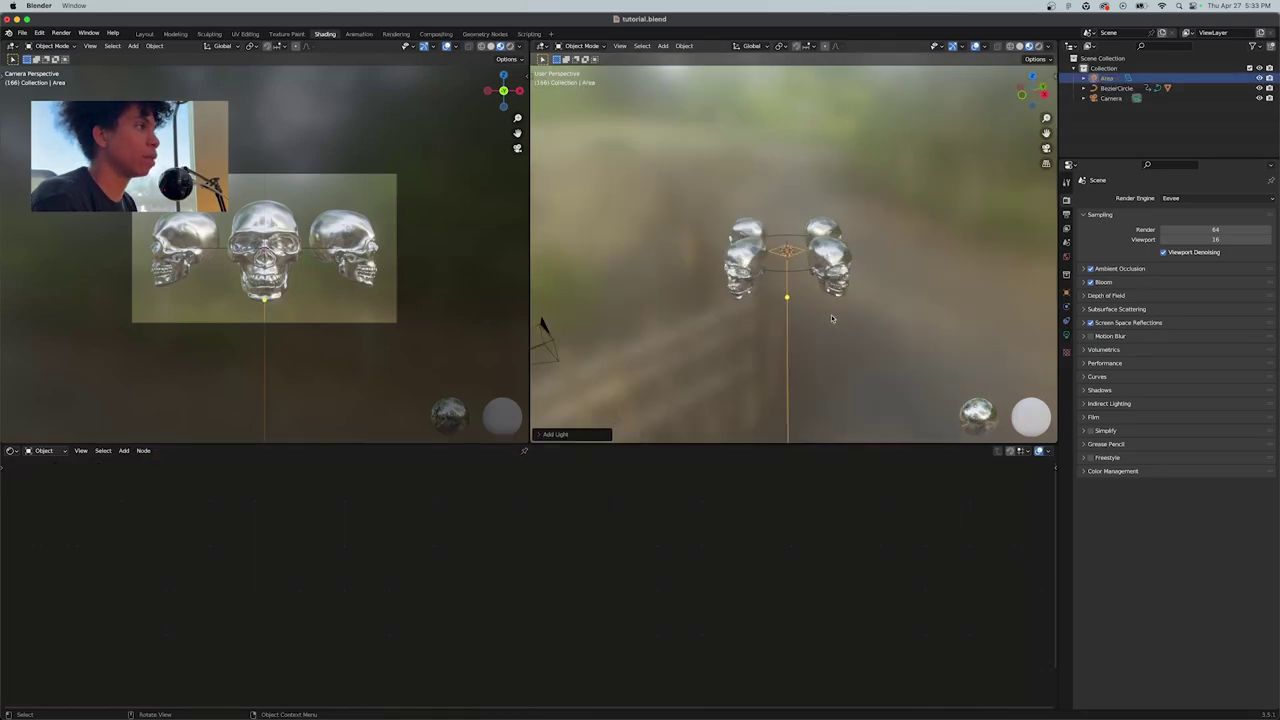
# Move the Area light out beside the skull ring, sliding it along X
pyautogui.press('g')
pyautogui.click(776, 340)
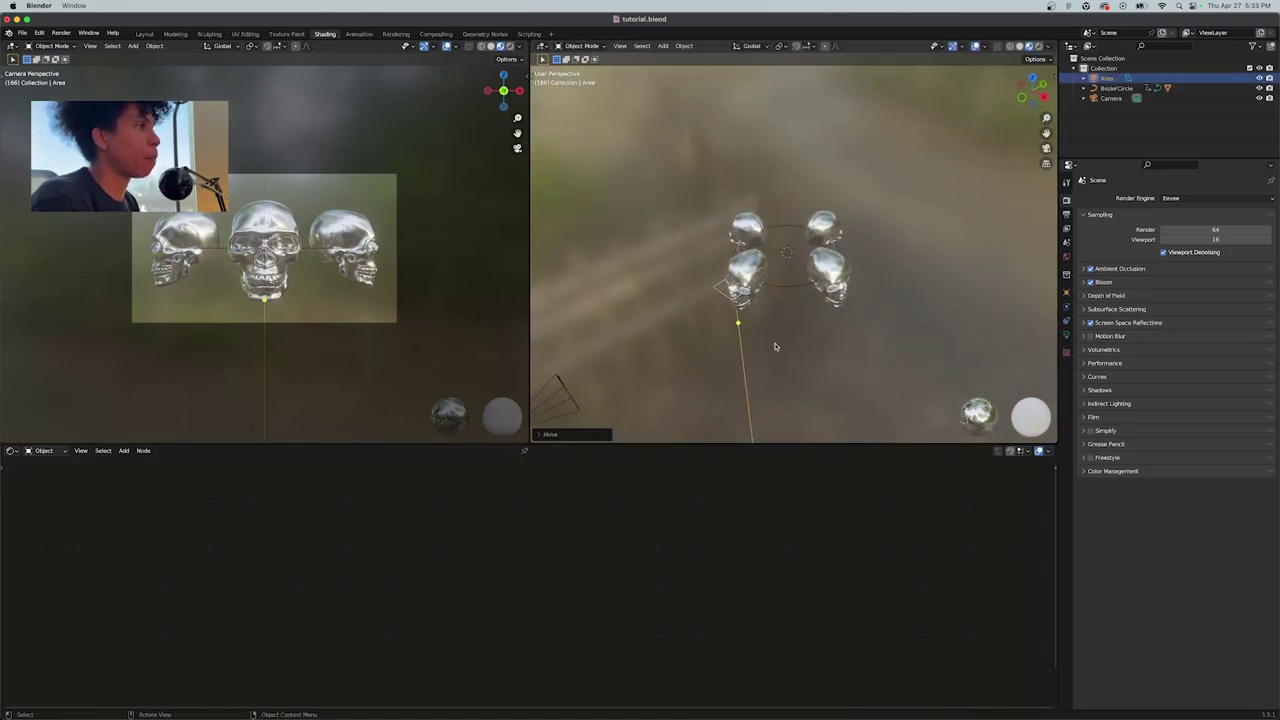
pyautogui.scroll(5, 775, 342)
pyautogui.scroll(5, 859, 330)
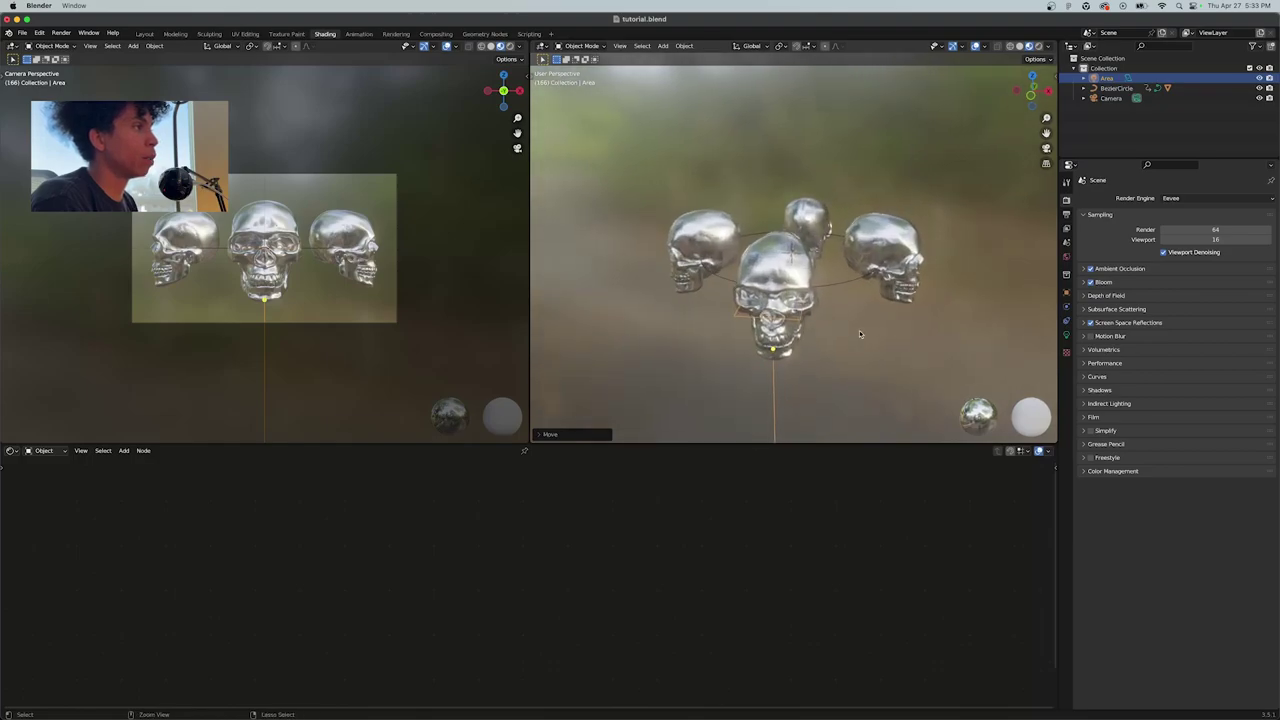
pyautogui.press('g')
pyautogui.press('x')
pyautogui.click(950, 330)
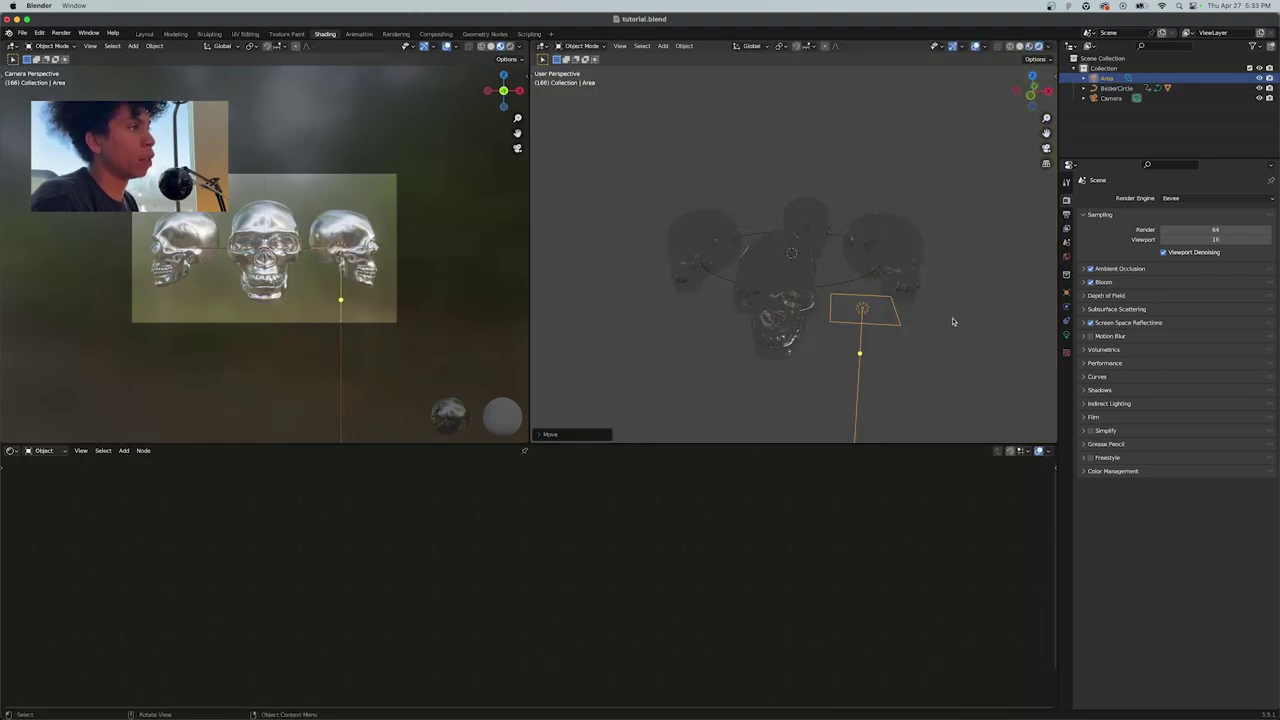
pyautogui.click(933, 326)
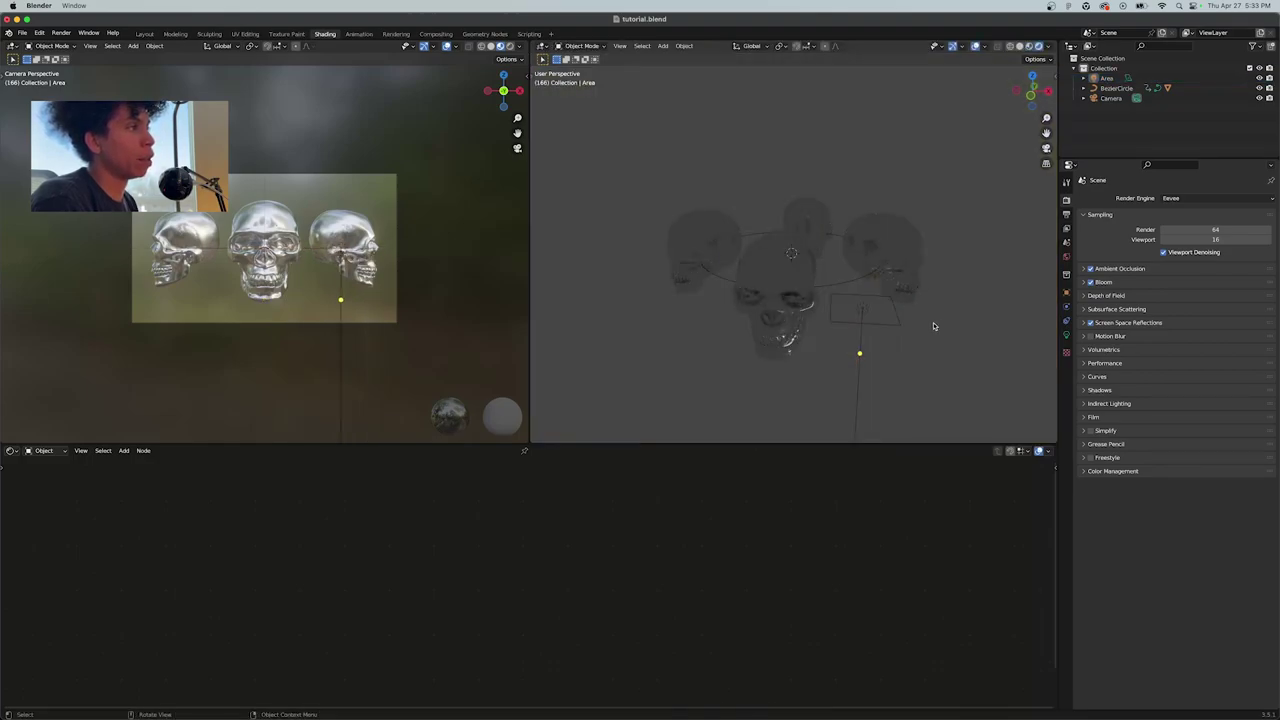
# Set the World background Strength to 0
pyautogui.click(882, 321)
pyautogui.click(1066, 257)
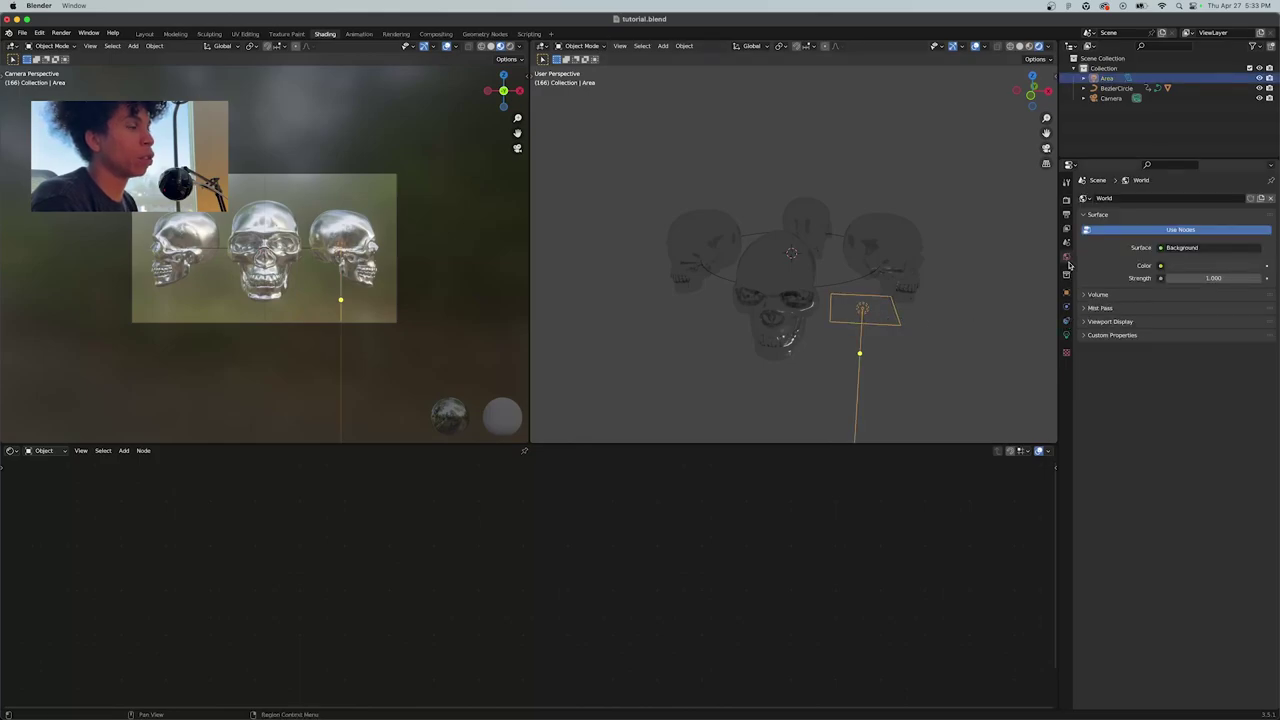
pyautogui.moveTo(1215, 277); pyautogui.dragTo(1165, 277)
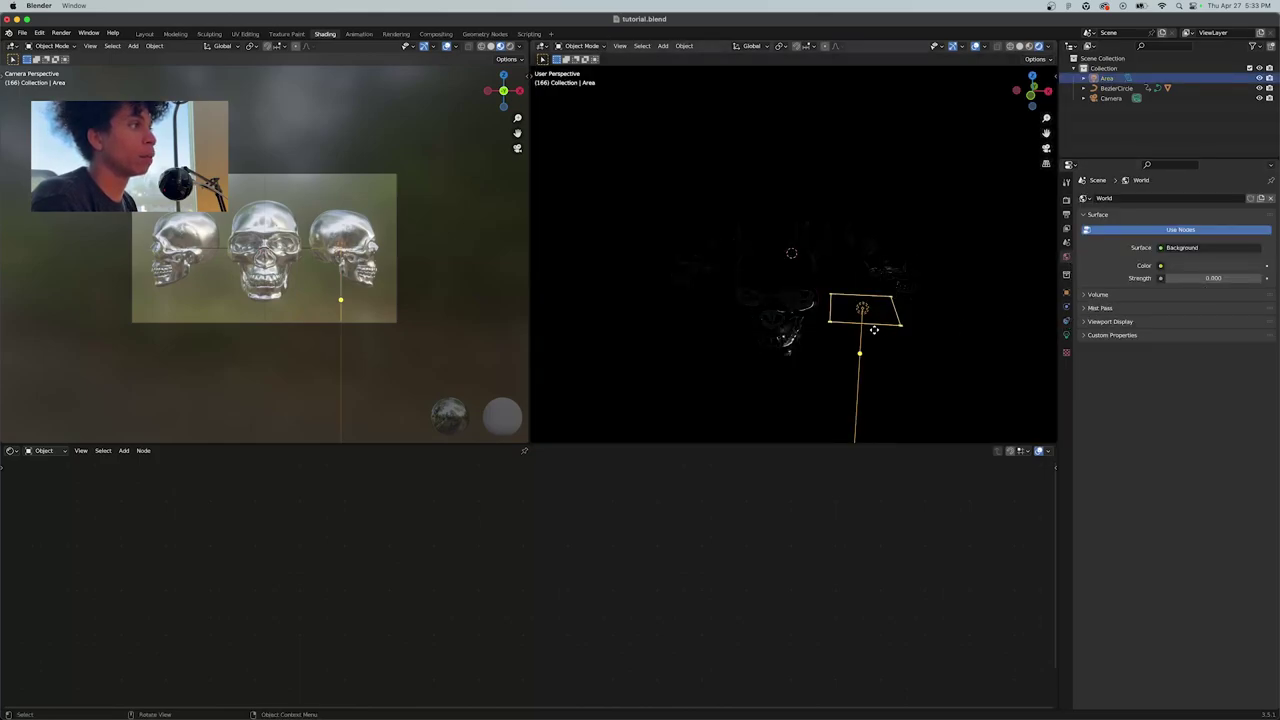
# Switch the left viewport to Rendered shading and start rotating the Area light around Y
pyautogui.click(343, 294)
pyautogui.click(340, 298)
pyautogui.press('z')
pyautogui.click(352, 241)
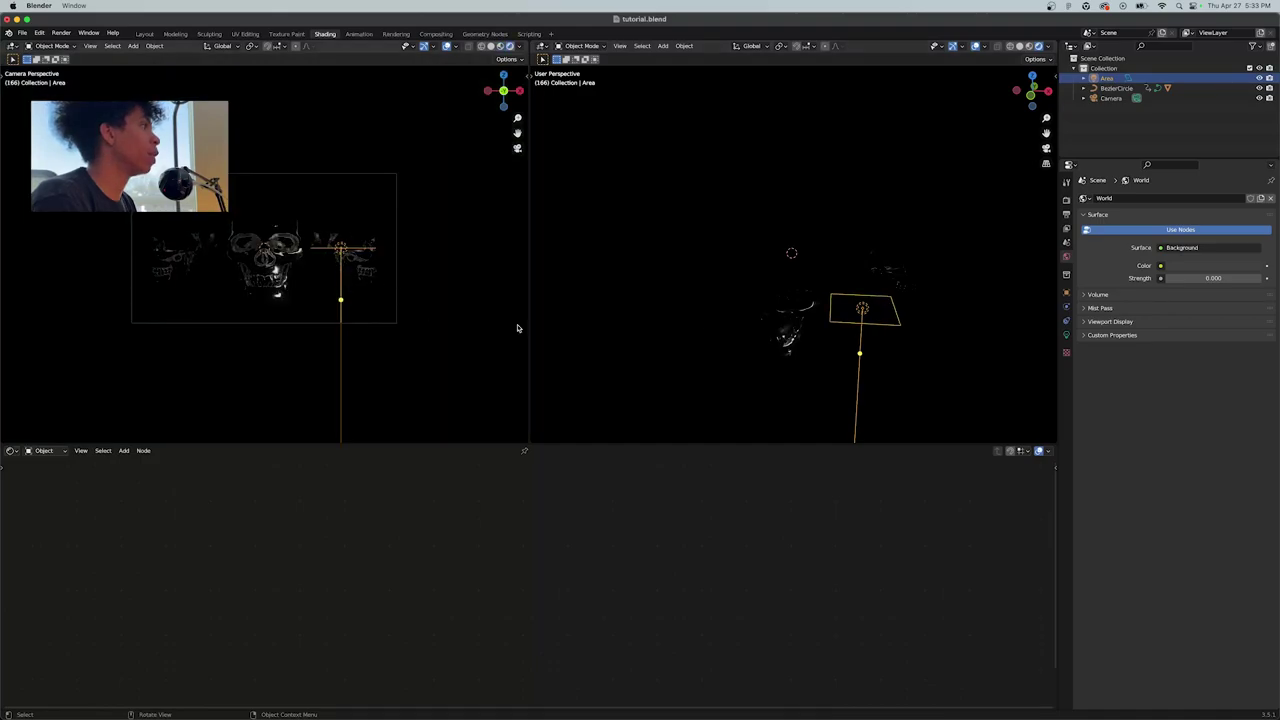
pyautogui.press('r')
pyautogui.press('y')
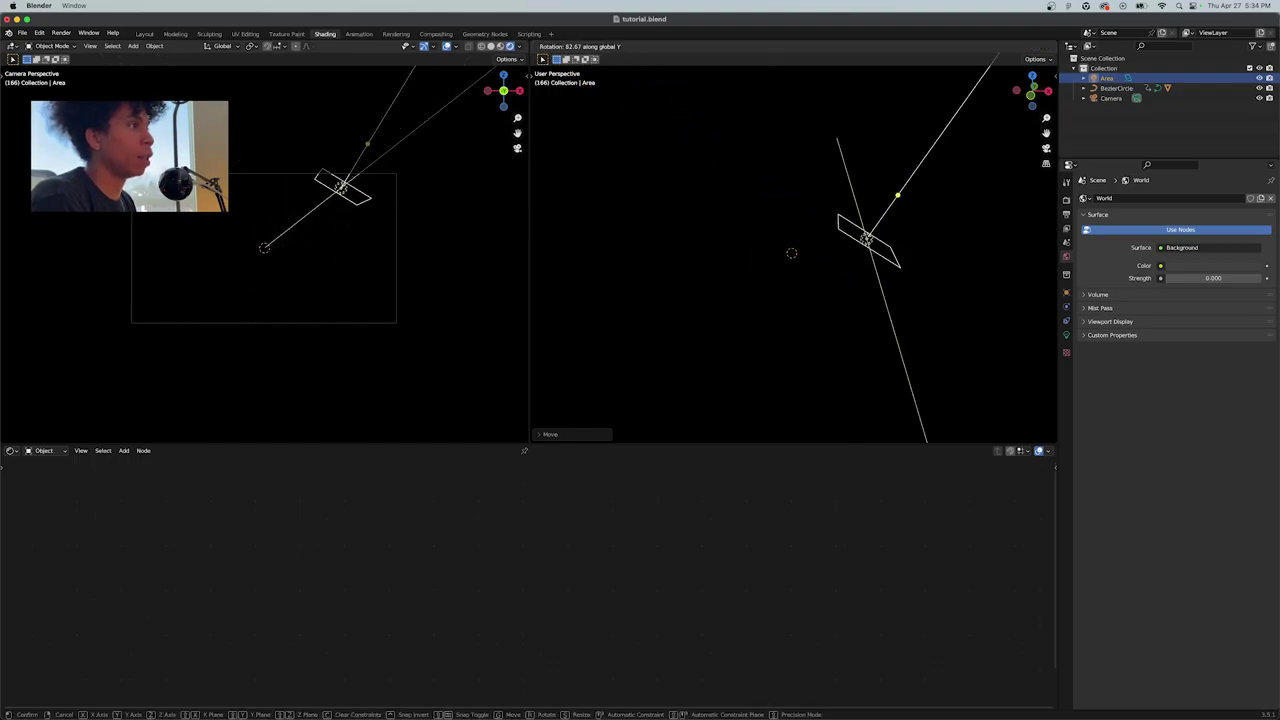
# Duplicate the Area light, move the copy left along X and aim it at the skulls
pyautogui.click(1015, 157)
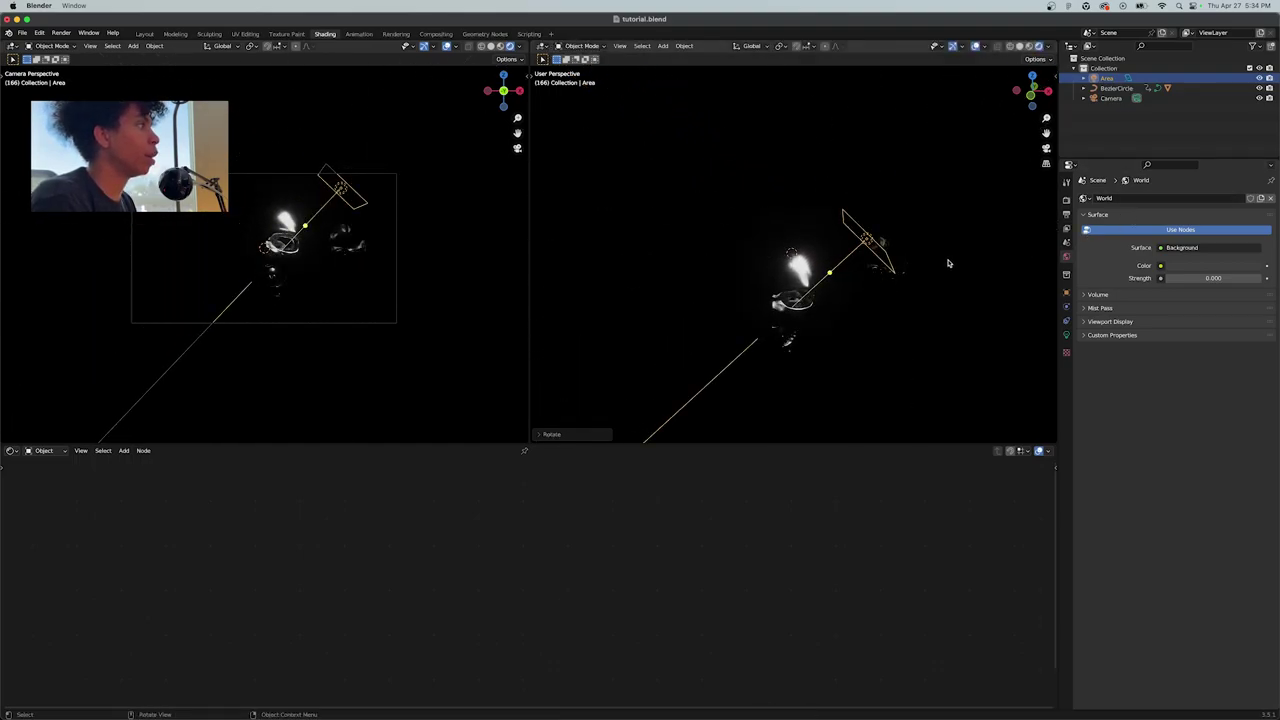
pyautogui.hotkey('shift', 'd')
pyautogui.press('x')
pyautogui.click(746, 264)
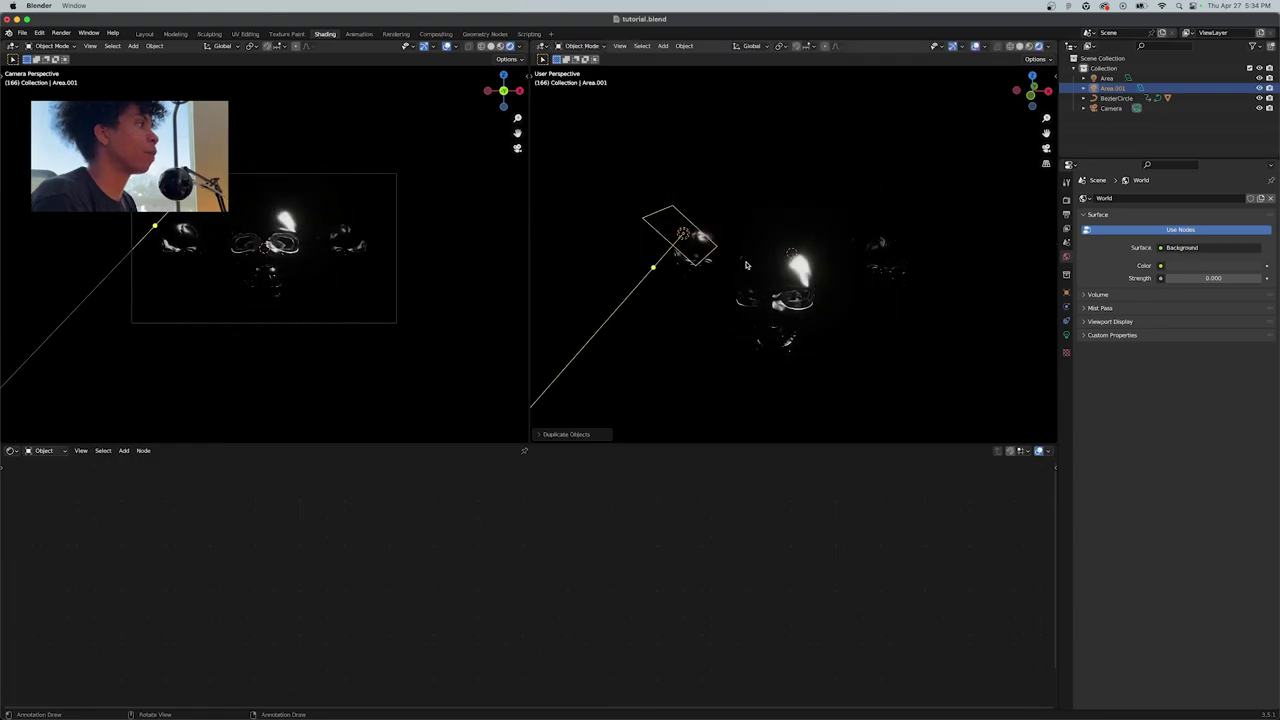
pyautogui.press('r')
pyautogui.click(748, 107)
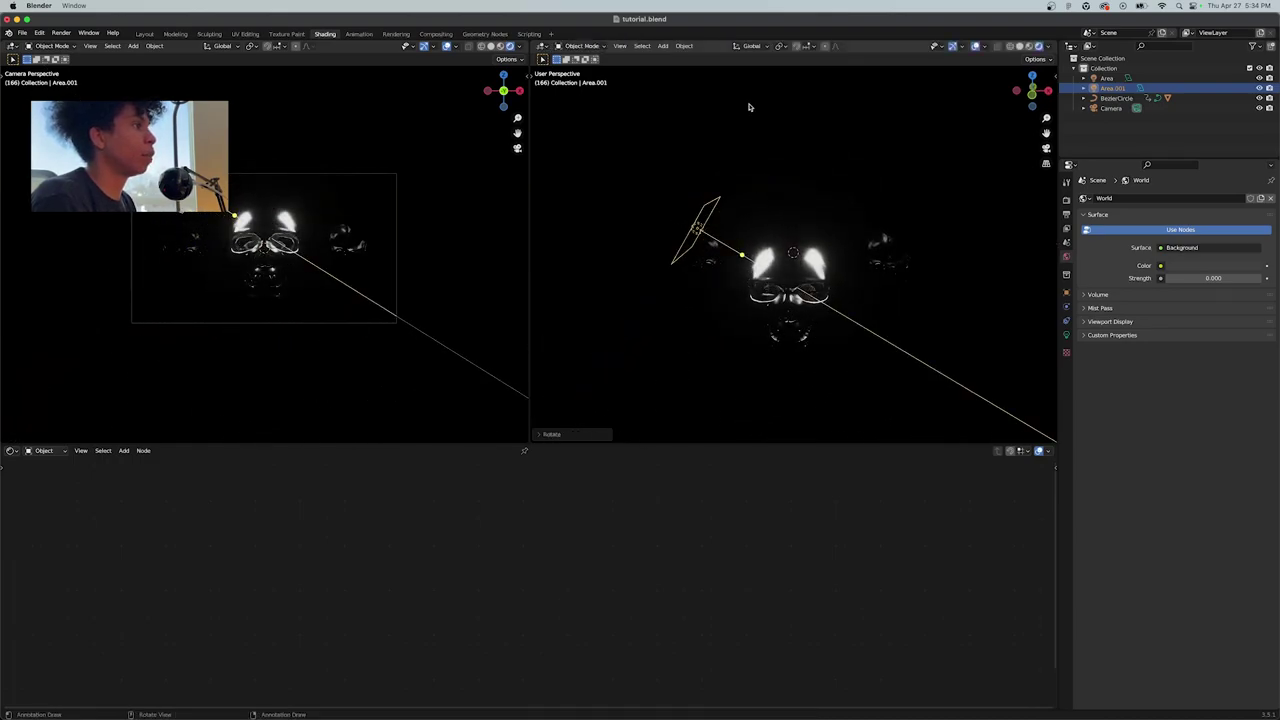
pyautogui.press('z')
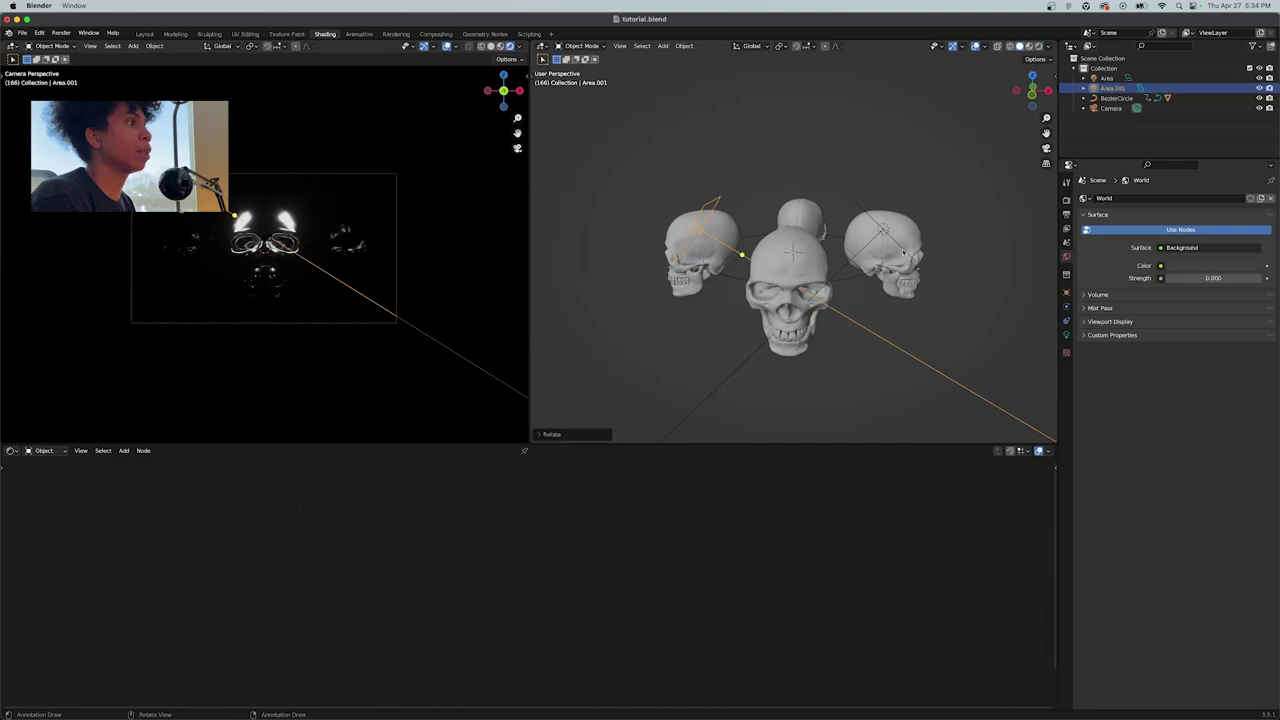
# Duplicate the light again, drop it below the skulls and turn it to face upward
pyautogui.scroll(-2, 848, 272)
pyautogui.hotkey('shift', 'd')
pyautogui.press('z')
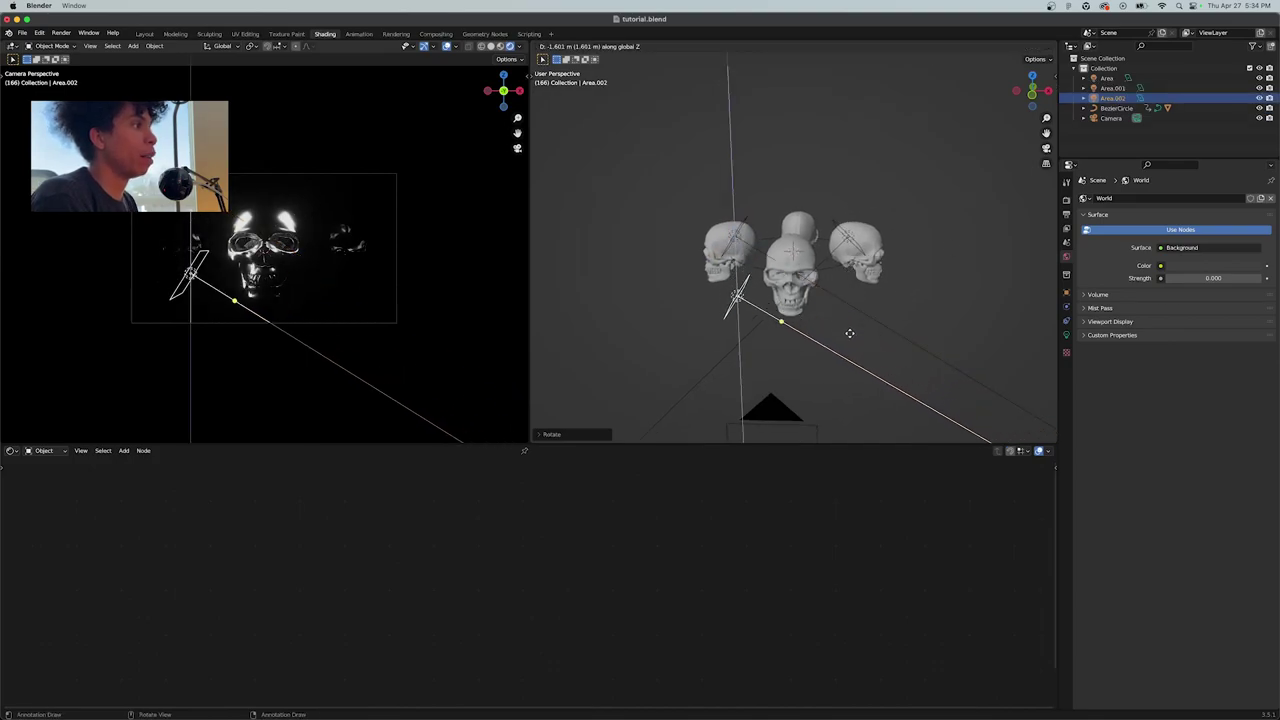
pyautogui.click(850, 364)
pyautogui.press('g')
pyautogui.press('x')
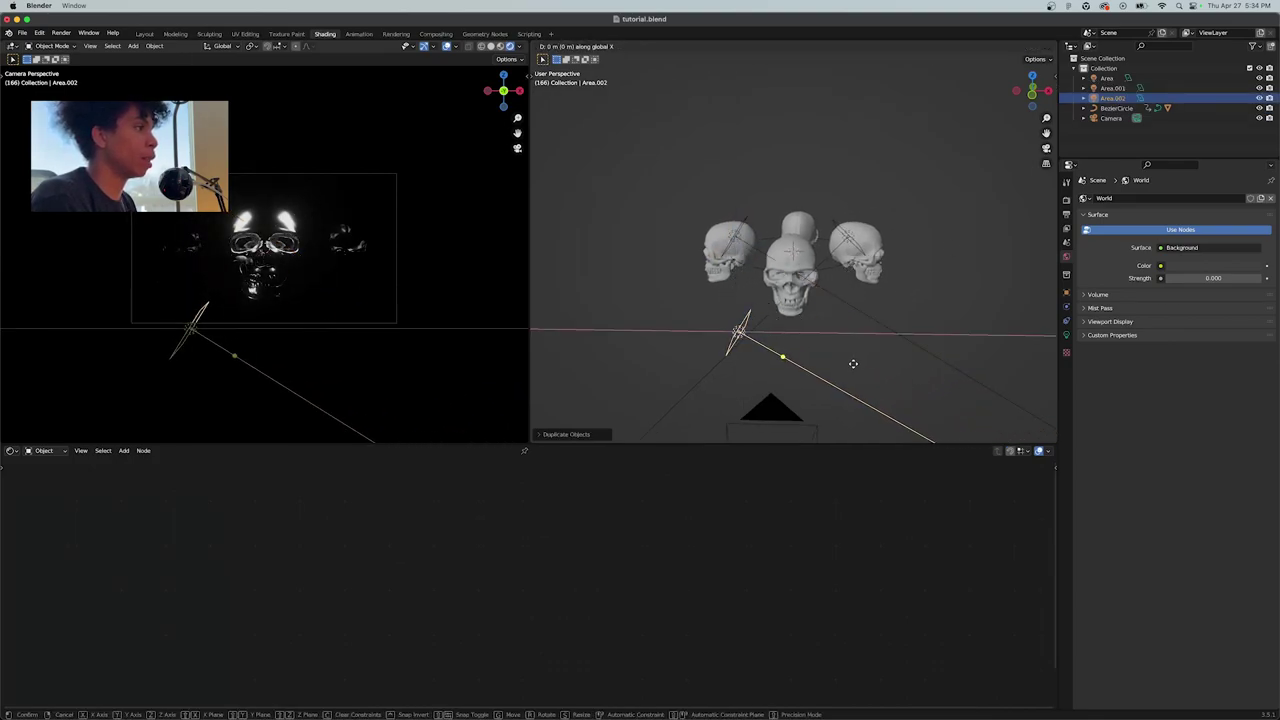
pyautogui.click(898, 367)
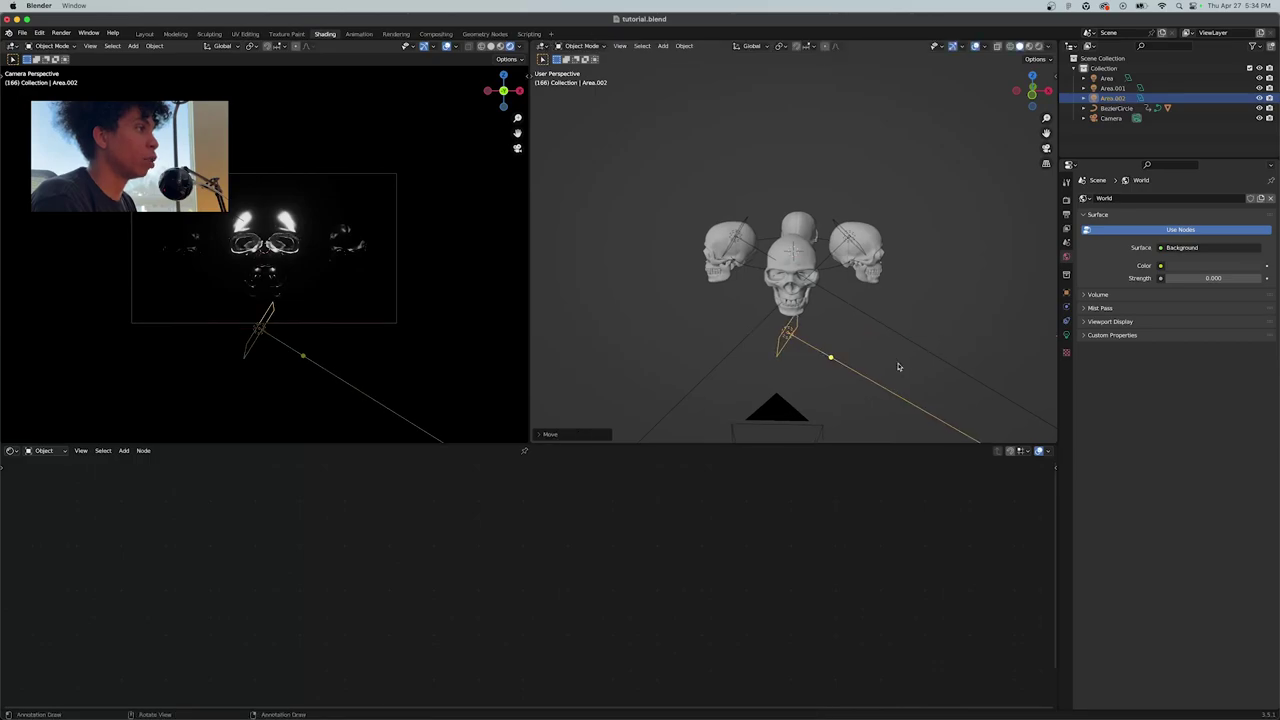
pyautogui.press('r')
pyautogui.press('Return')
# Reposition the bottom light vertically and along X beneath the skulls
pyautogui.press('g')
pyautogui.press('z')
pyautogui.click(837, 340)
pyautogui.moveTo(837, 340); pyautogui.dragTo(880, 345, button='middle')
pyautogui.press('g')
pyautogui.press('x')
pyautogui.click(845, 343)
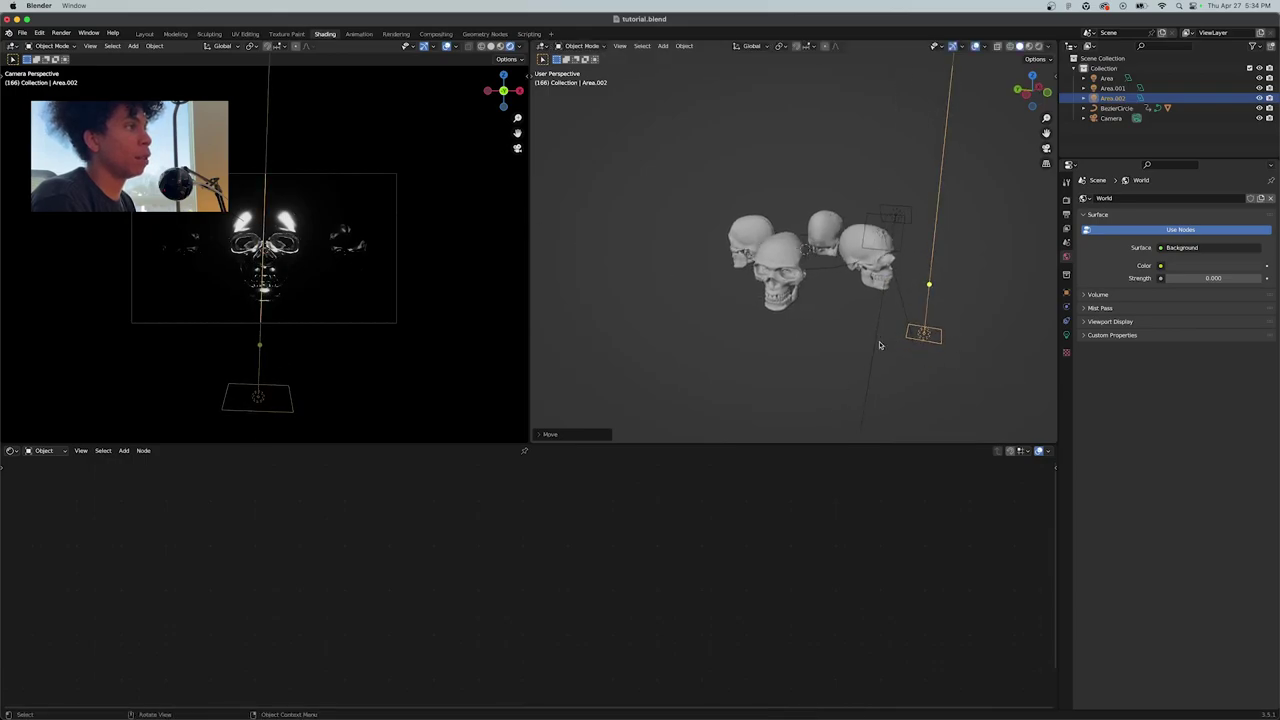
# Tilt the bottom light around X toward the skulls, then reselect the original Area light
pyautogui.press('r')
pyautogui.press('x')
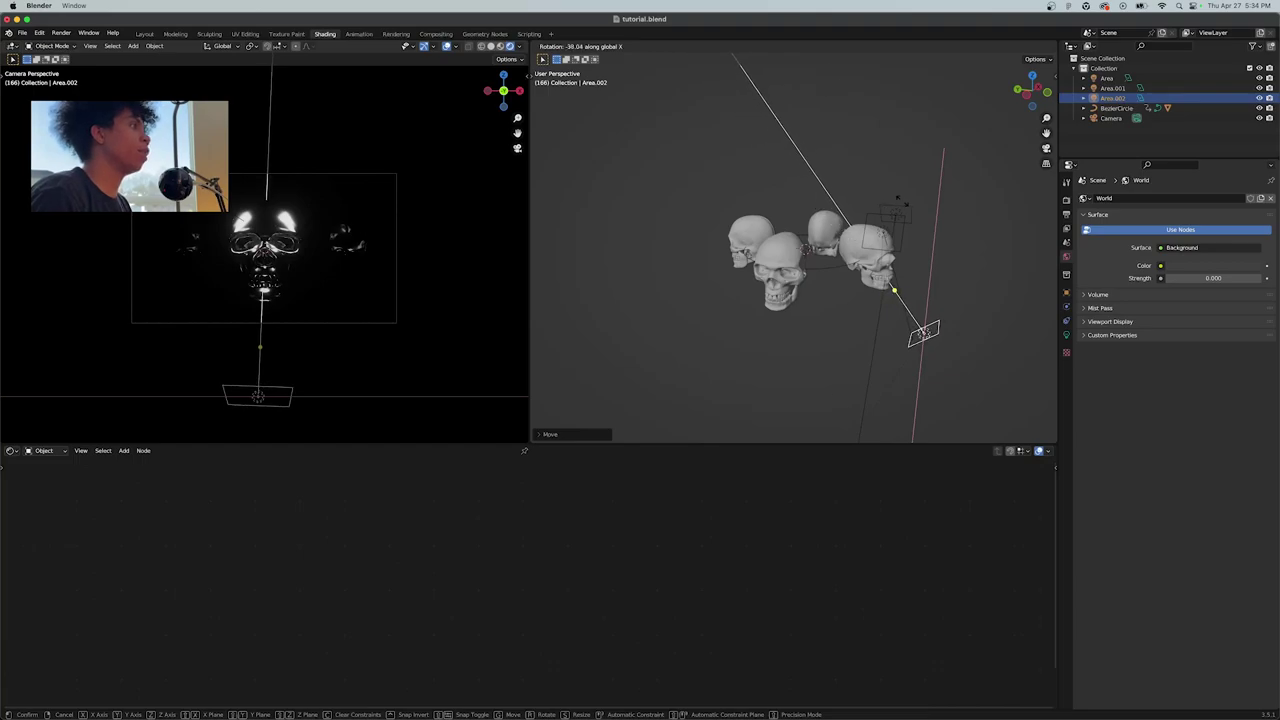
pyautogui.click(856, 171)
pyautogui.click(829, 123)
pyautogui.moveTo(829, 123); pyautogui.dragTo(880, 230, button='middle')
pyautogui.click(887, 237)
# Save the file and set the colour of Area and Area.001 to red
pyautogui.press('super+s')
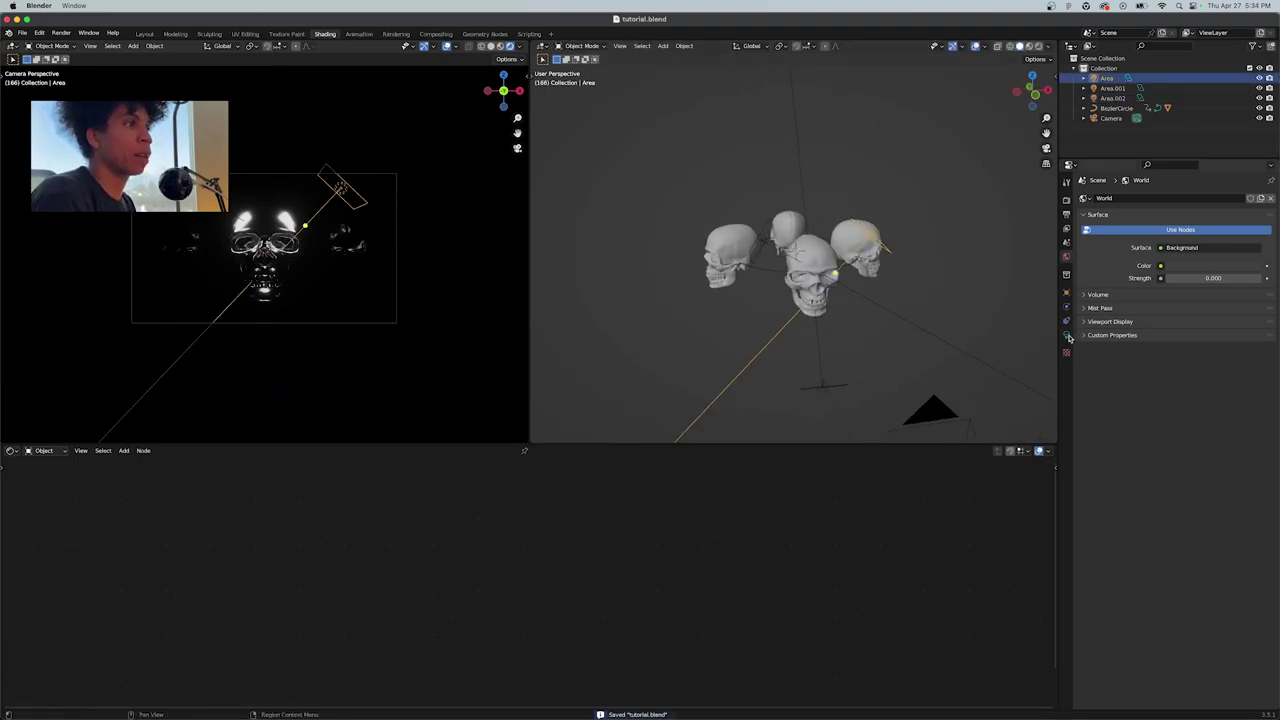
pyautogui.click(1067, 336)
pyautogui.click(1216, 257)
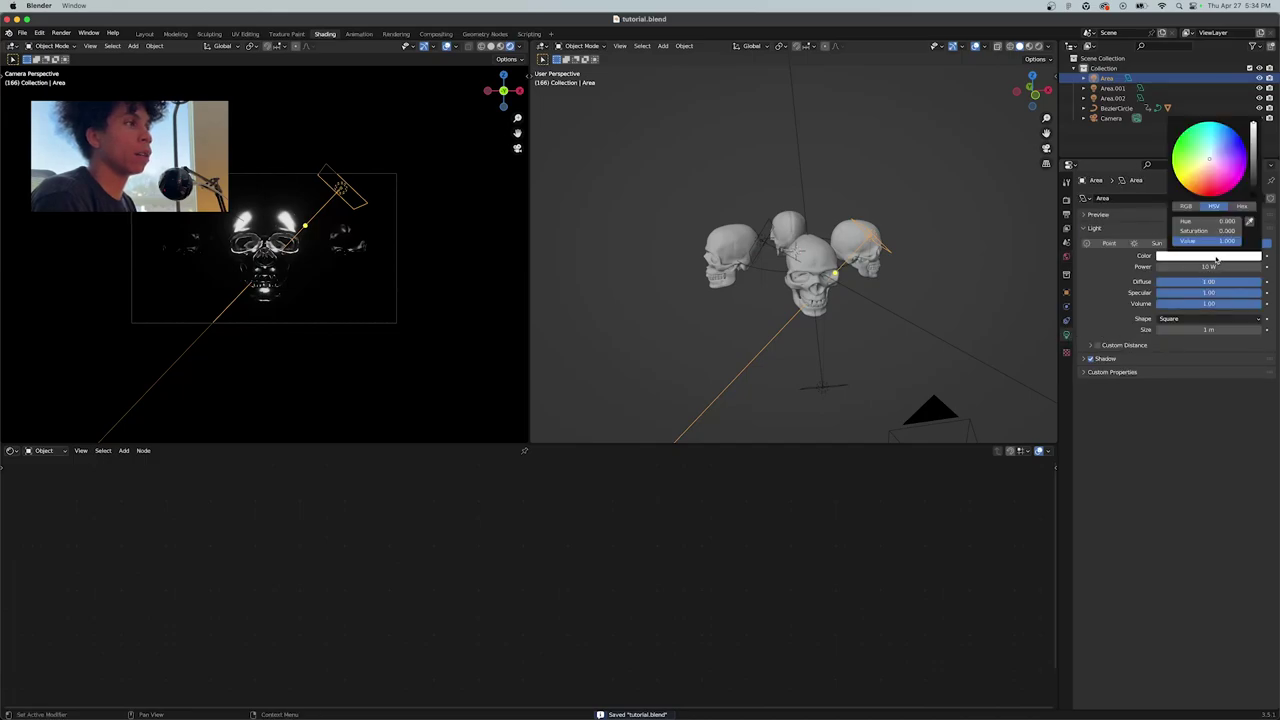
pyautogui.moveTo(1221, 172); pyautogui.dragTo(1203, 192)
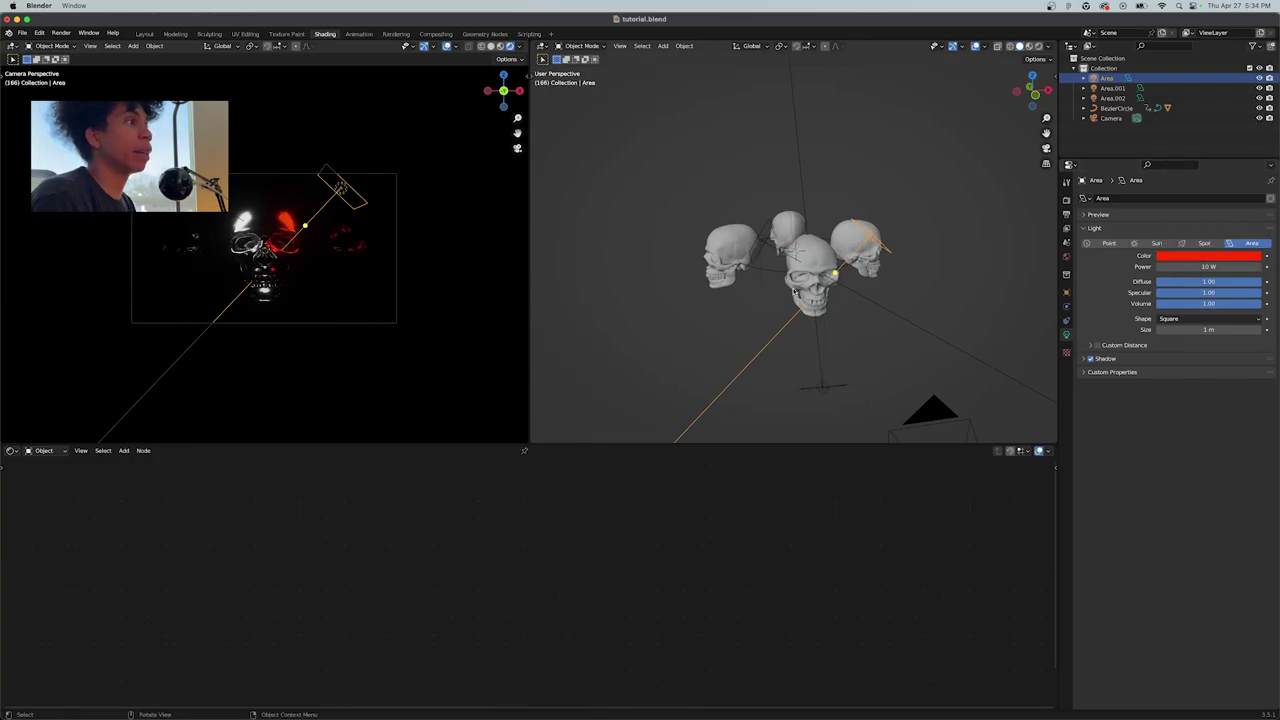
pyautogui.click(765, 247)
pyautogui.click(1229, 255)
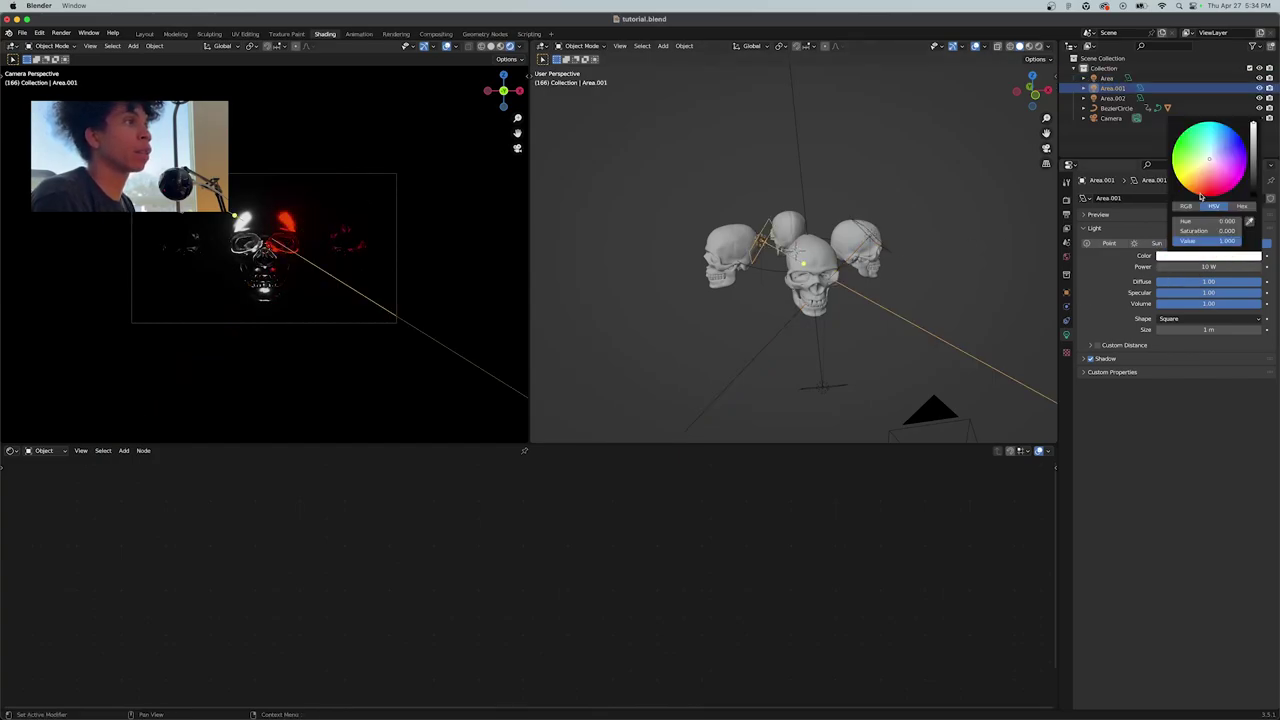
pyautogui.click(1201, 193)
# Give the bottom light Area.002 a Power of 40 W and a red colour
pyautogui.click(838, 389)
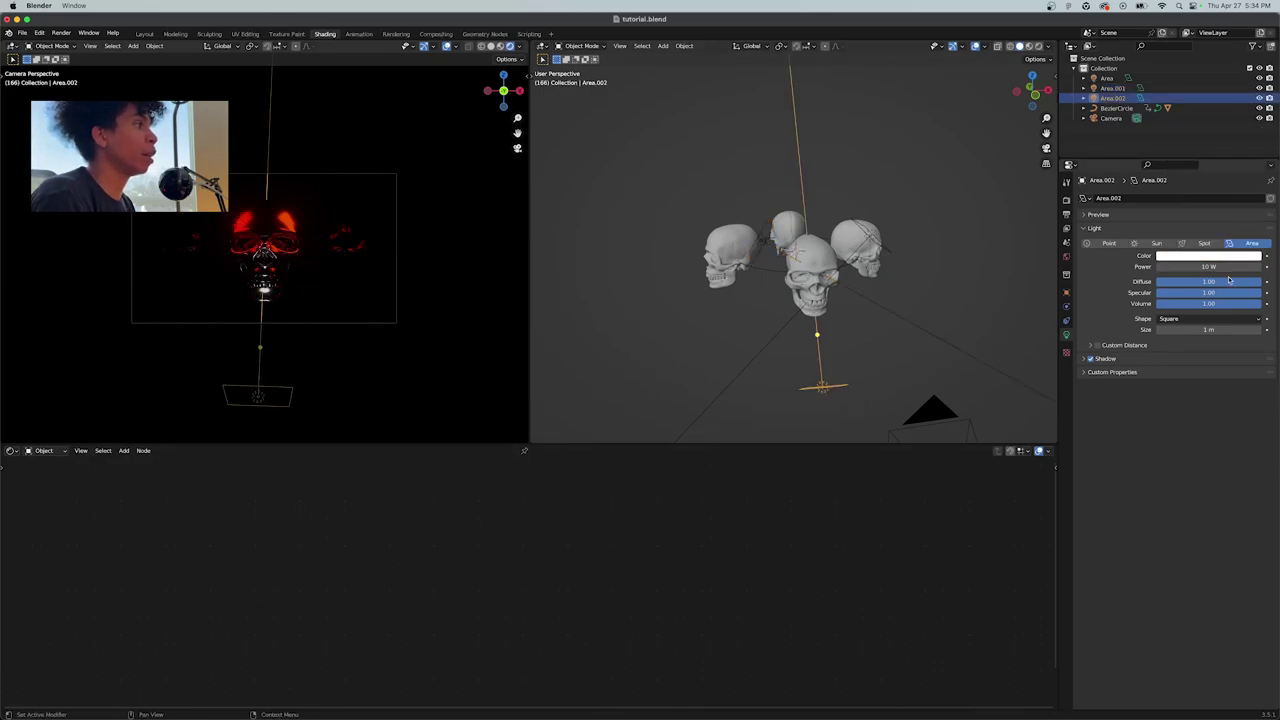
pyautogui.moveTo(1209, 266); pyautogui.dragTo(1262, 266)
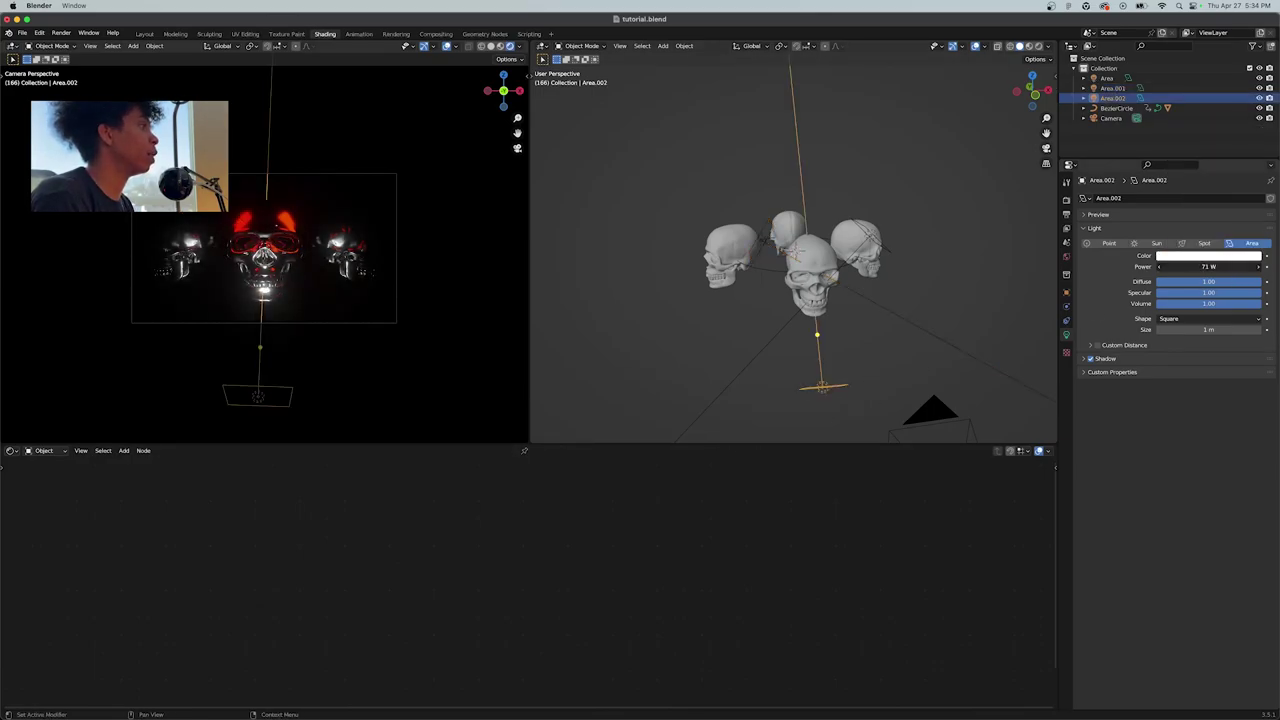
pyautogui.click(1210, 266)
pyautogui.write('40')
pyautogui.press('Return')
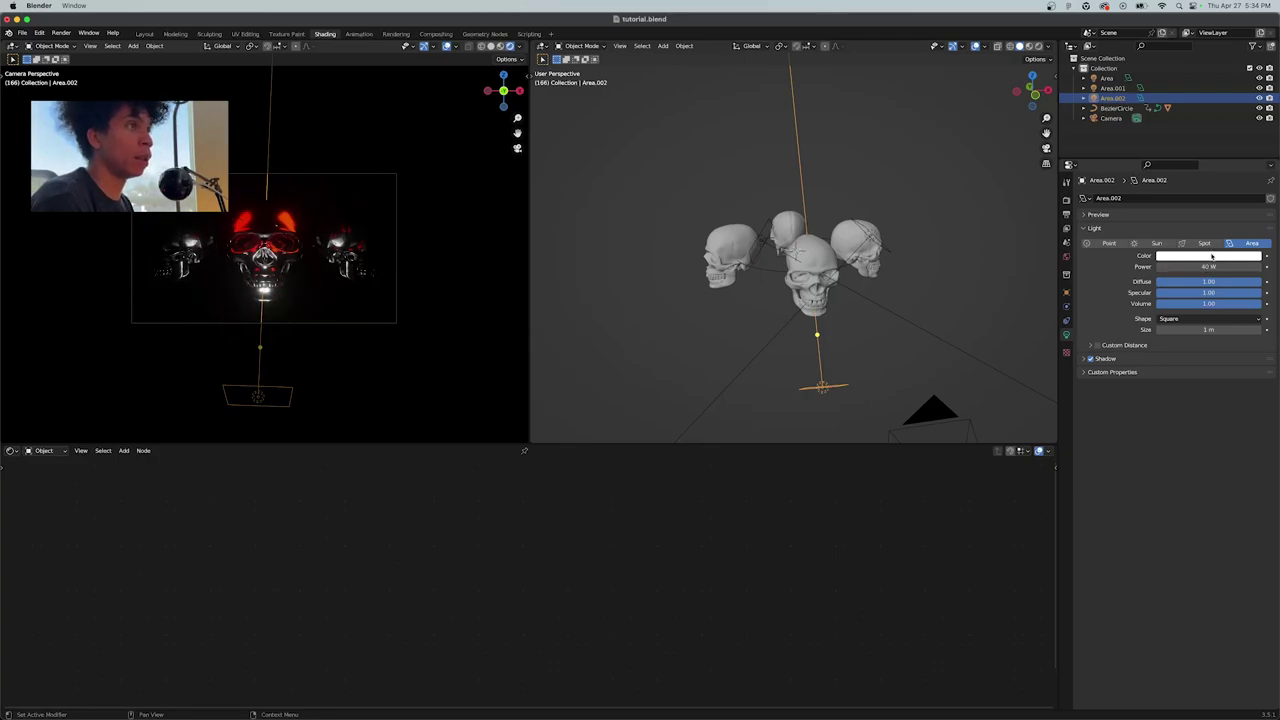
pyautogui.click(1212, 256)
pyautogui.click(1197, 180)
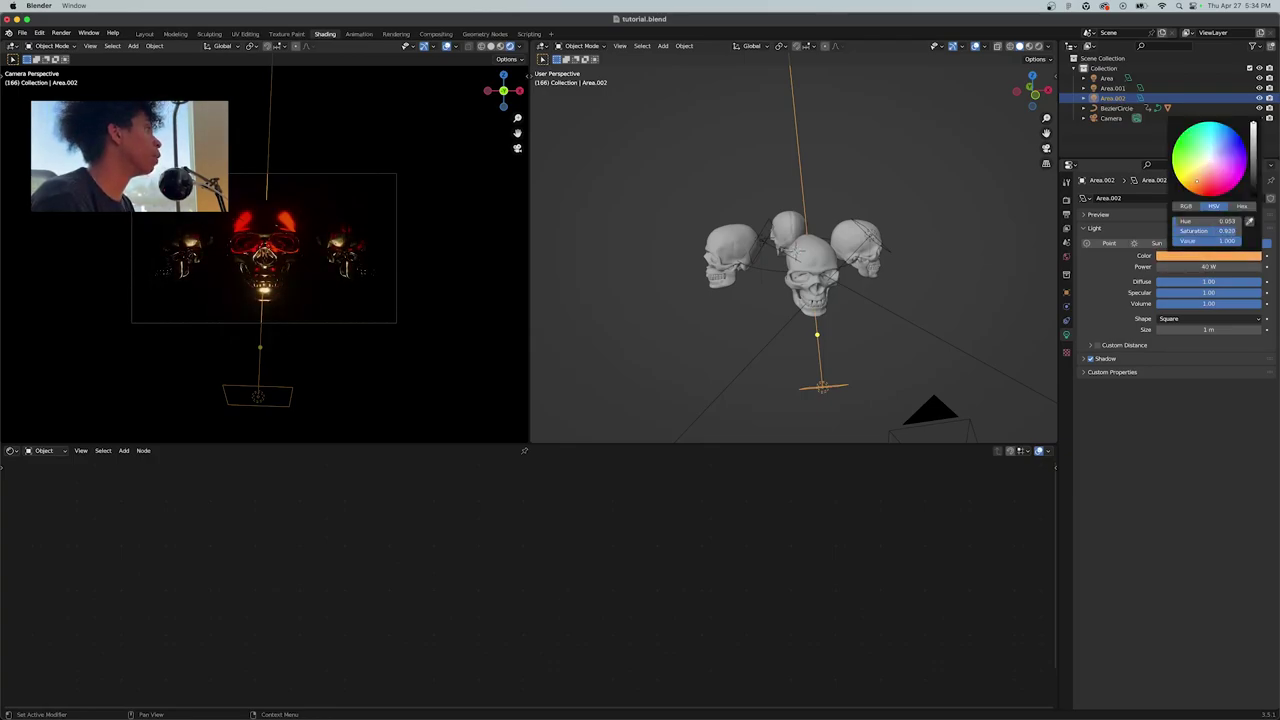
pyautogui.moveTo(1197, 182); pyautogui.dragTo(1200, 193)
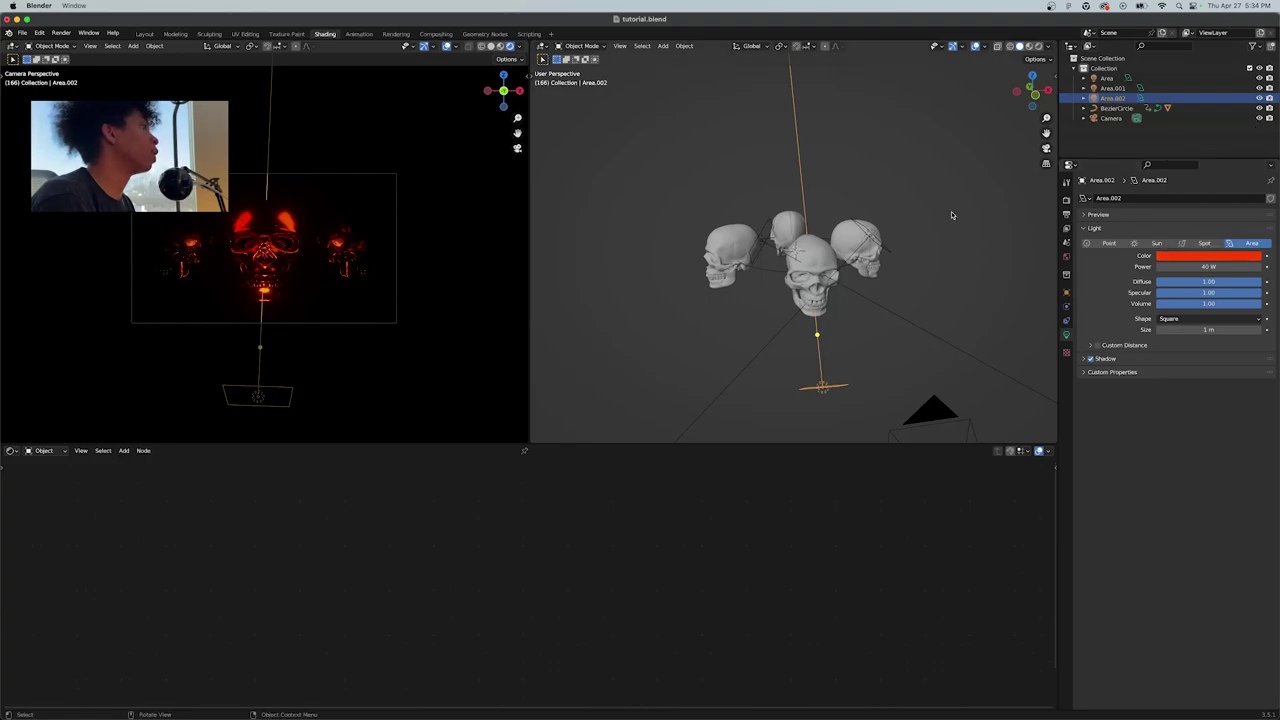
pyautogui.scroll(4, 297, 250)
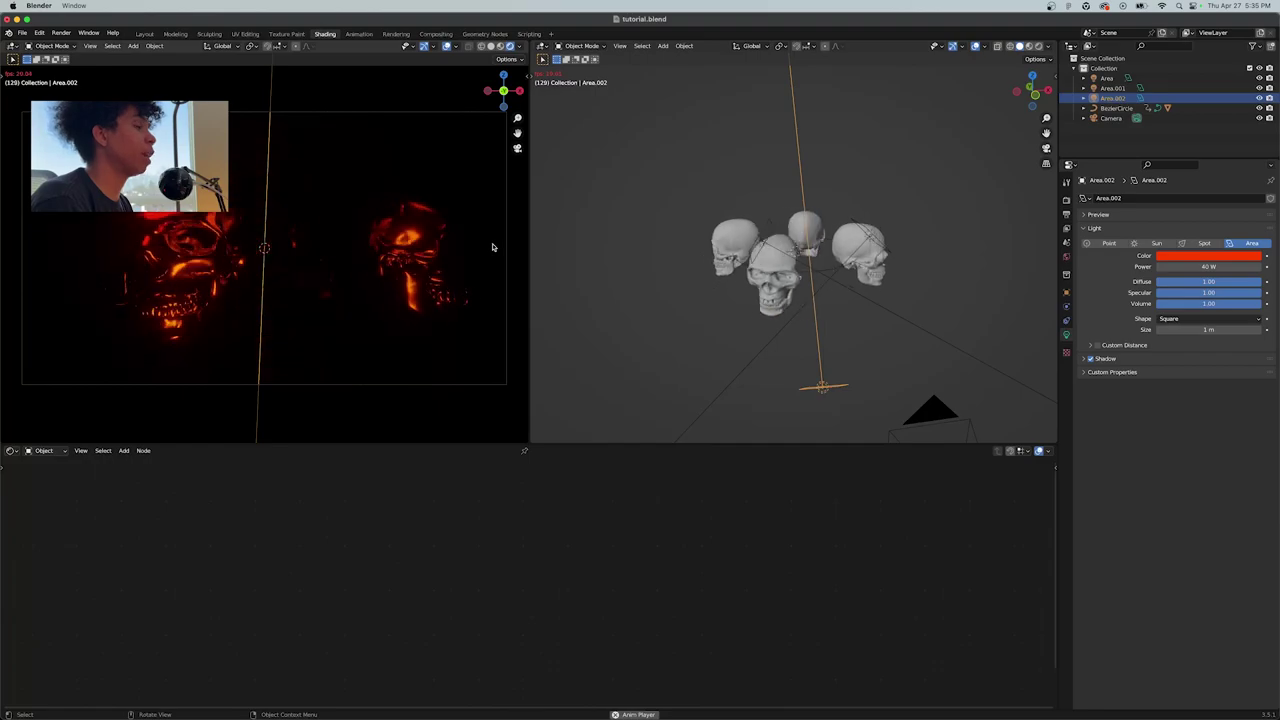
# Play the skull animation, then enable Render Region in the Output properties
pyautogui.press('space')
pyautogui.click(1067, 202)
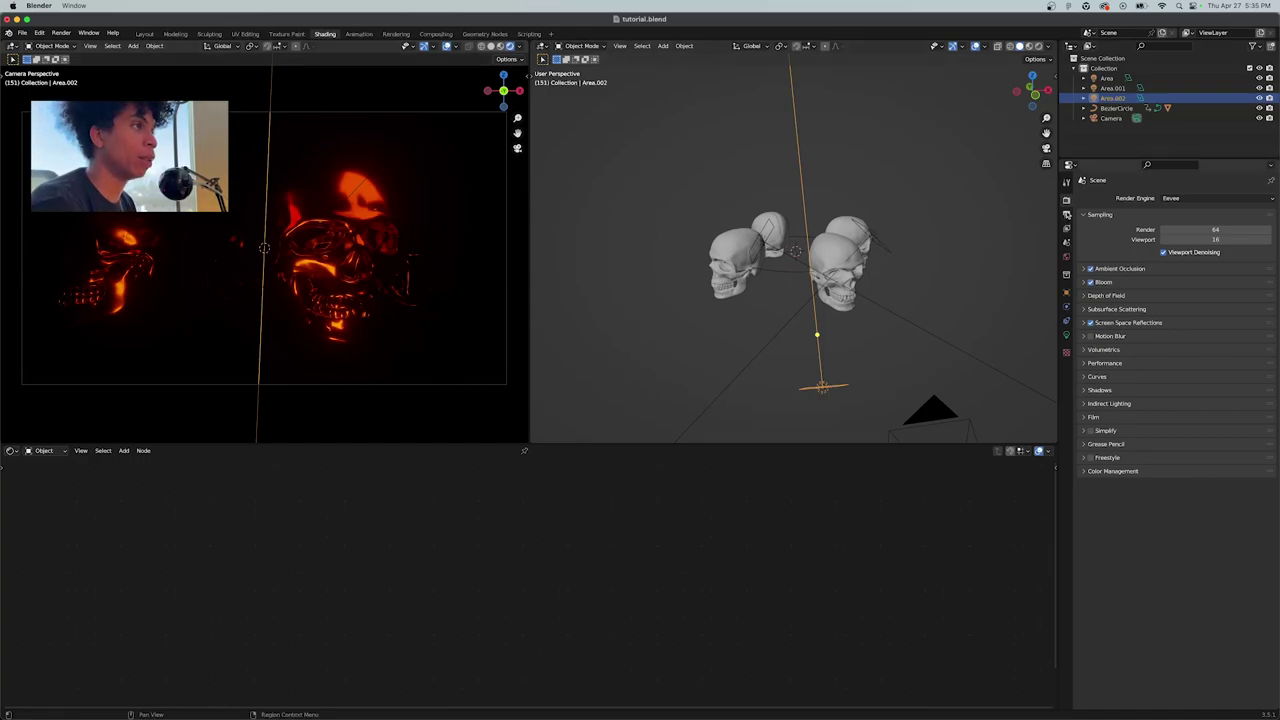
pyautogui.click(1066, 214)
pyautogui.click(1168, 267)
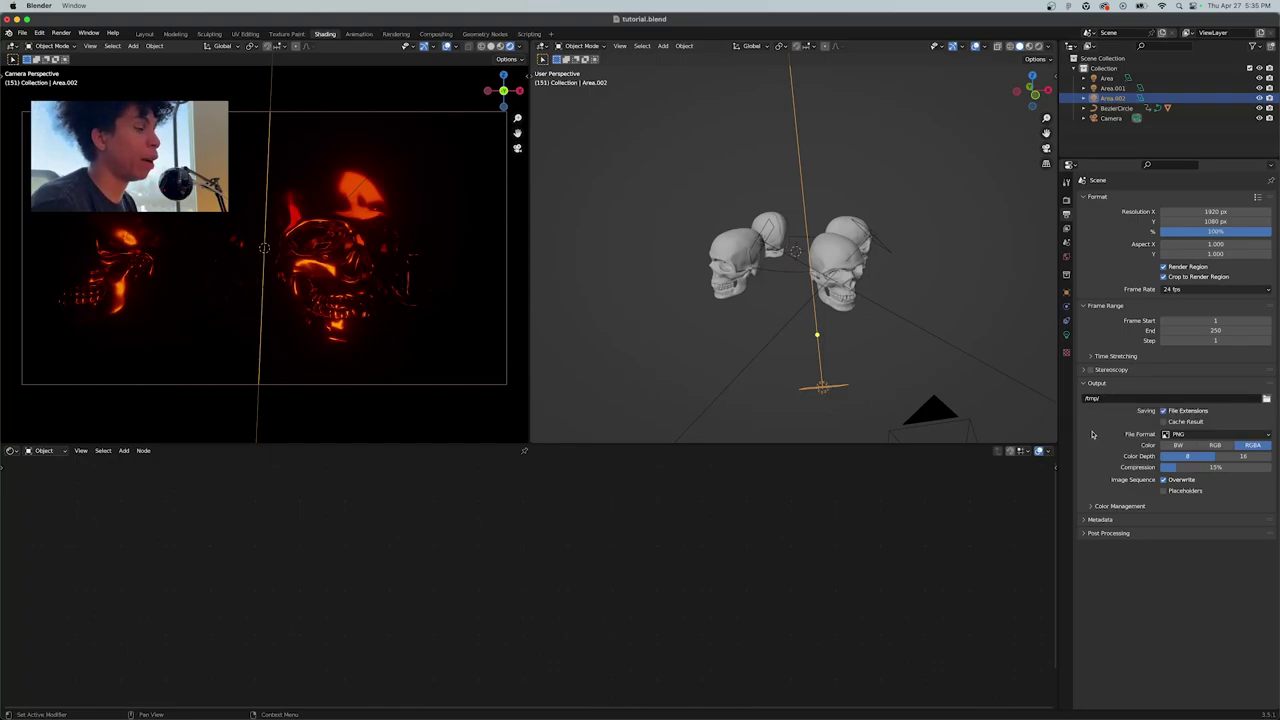
# Output FFmpeg Video in an MPEG-4 container (H.264) at Perceptually Lossless quality
pyautogui.click(1175, 436)
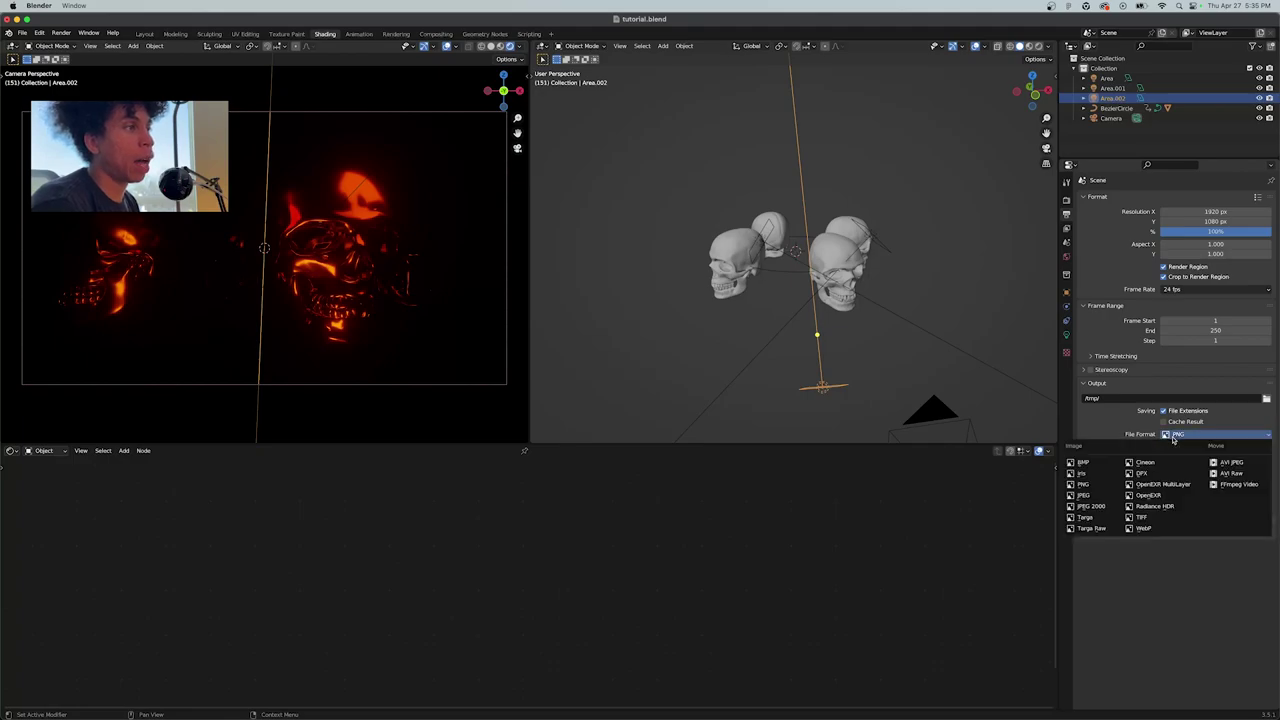
pyautogui.click(1232, 485)
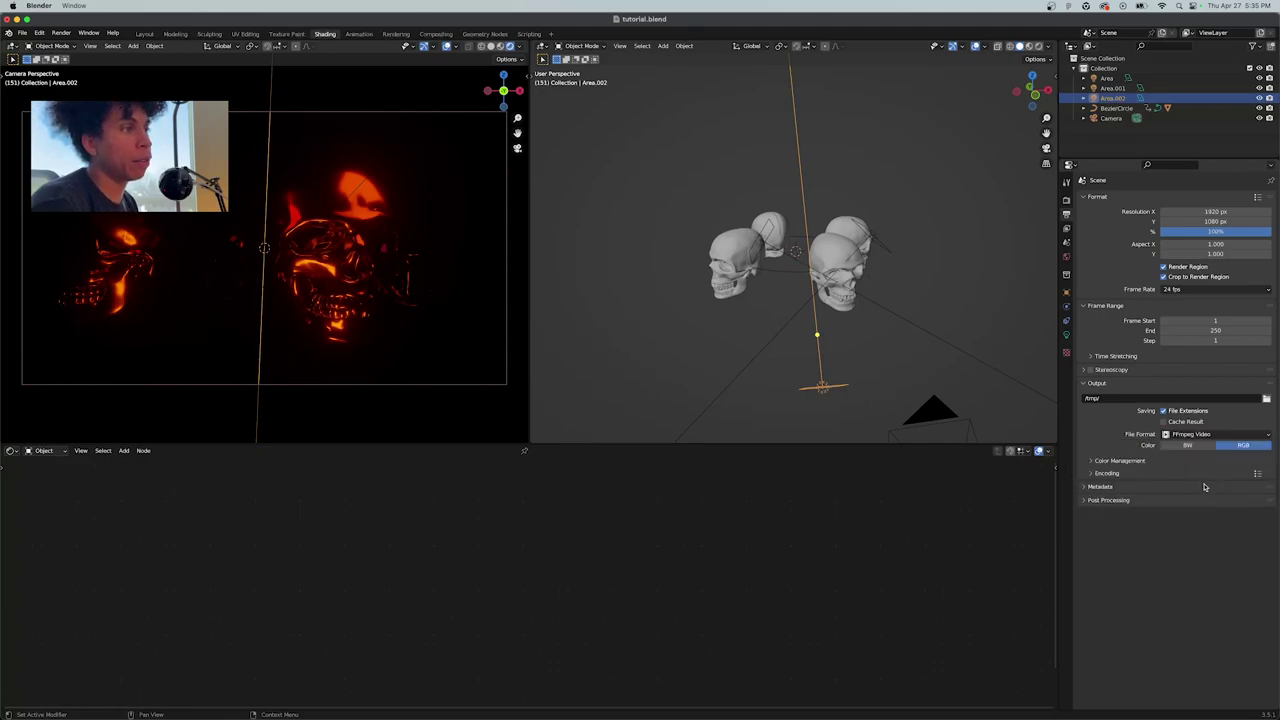
pyautogui.click(1115, 472)
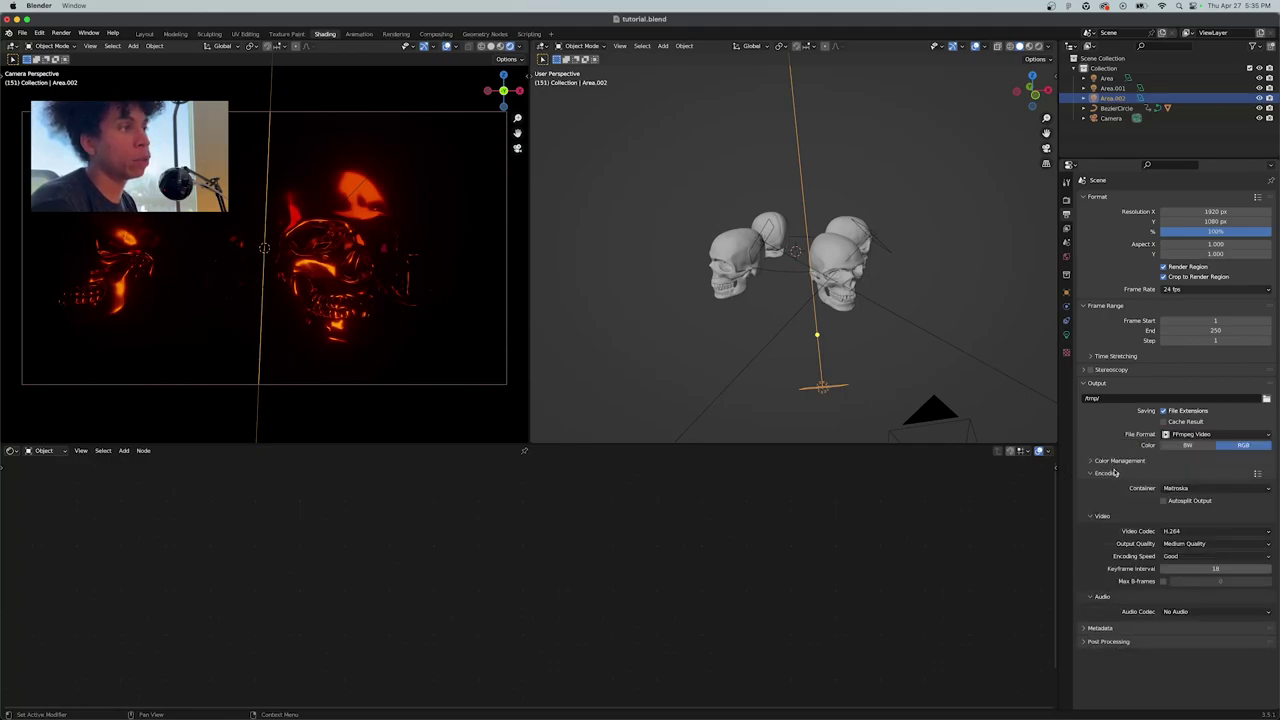
pyautogui.click(1183, 489)
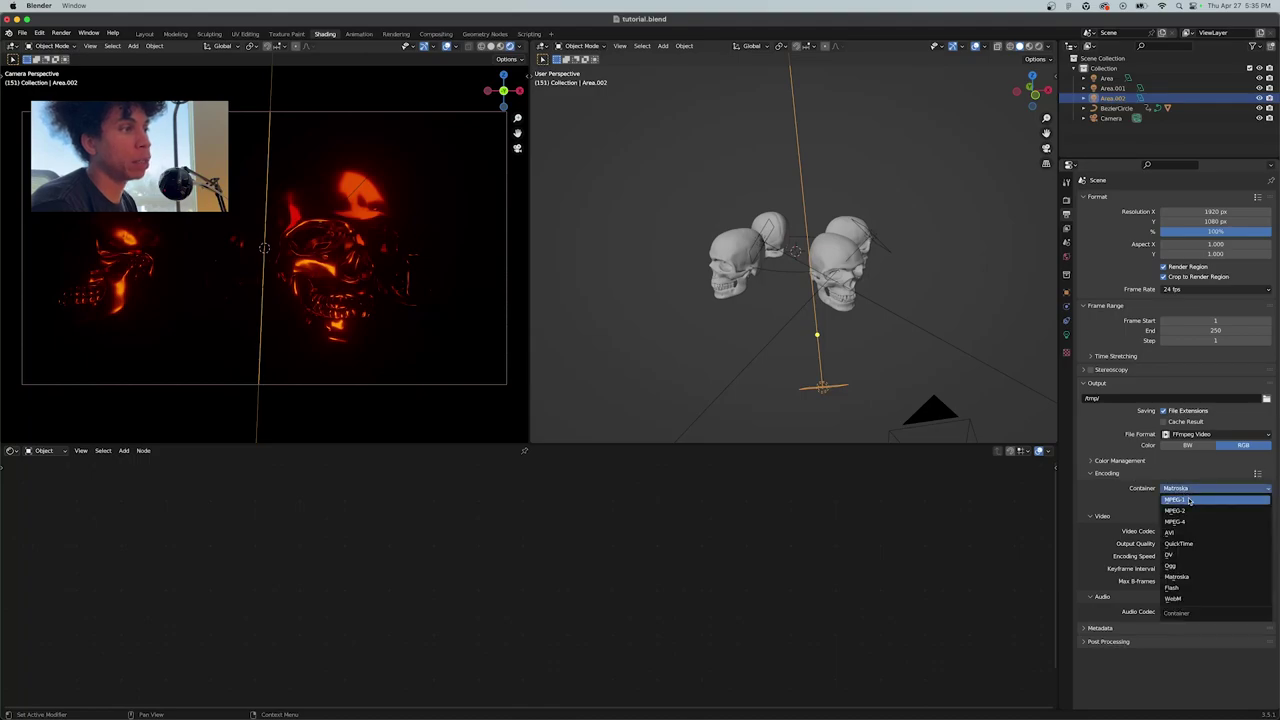
pyautogui.click(1196, 522)
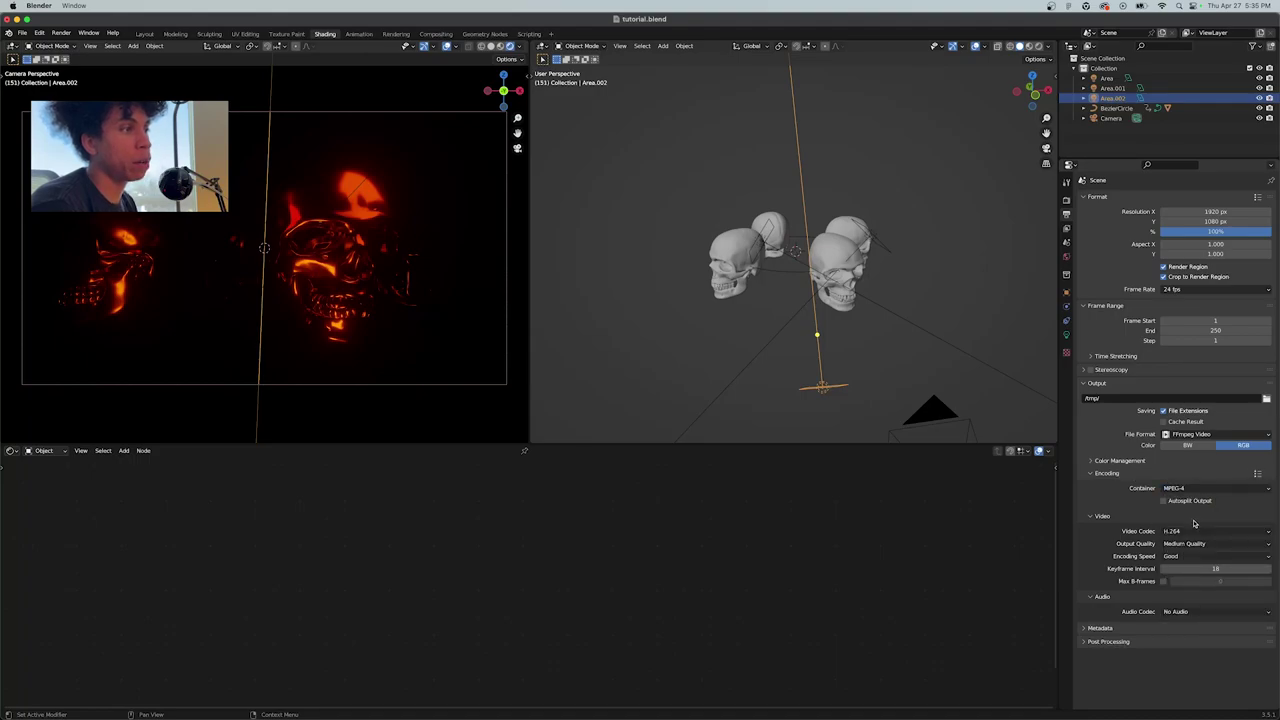
pyautogui.click(1196, 544)
pyautogui.click(1200, 568)
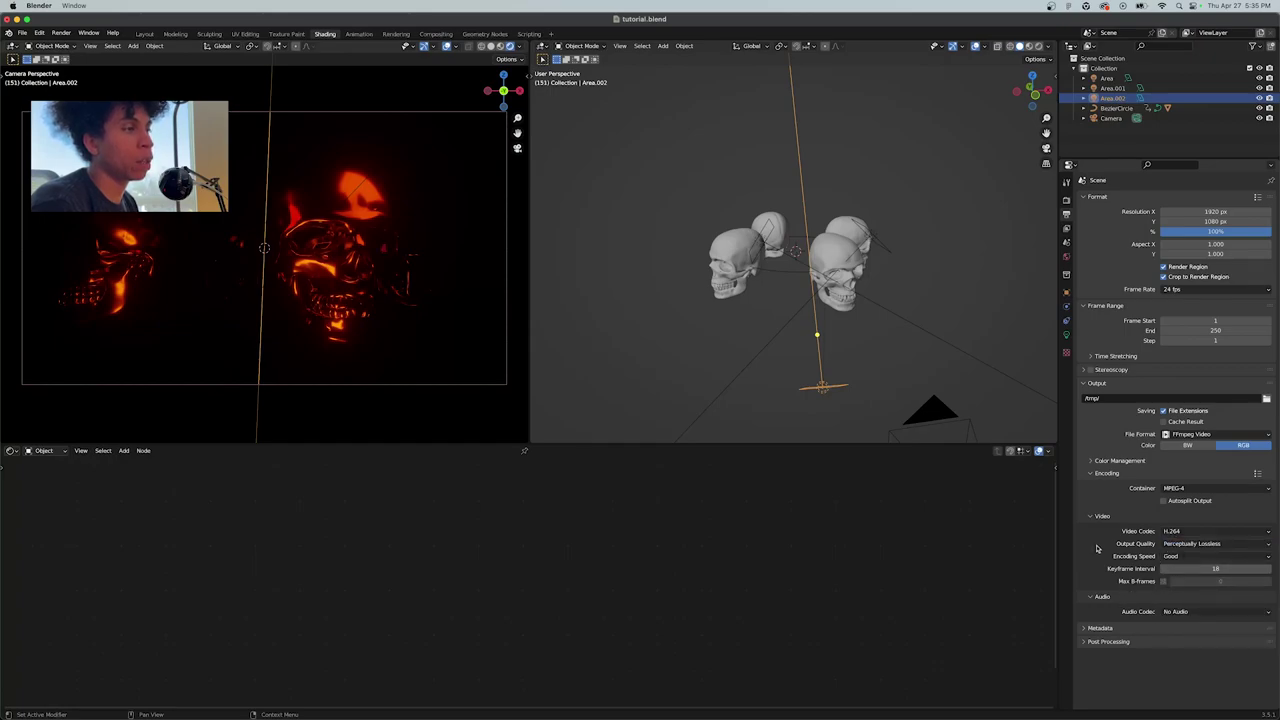
pyautogui.click(62, 33)
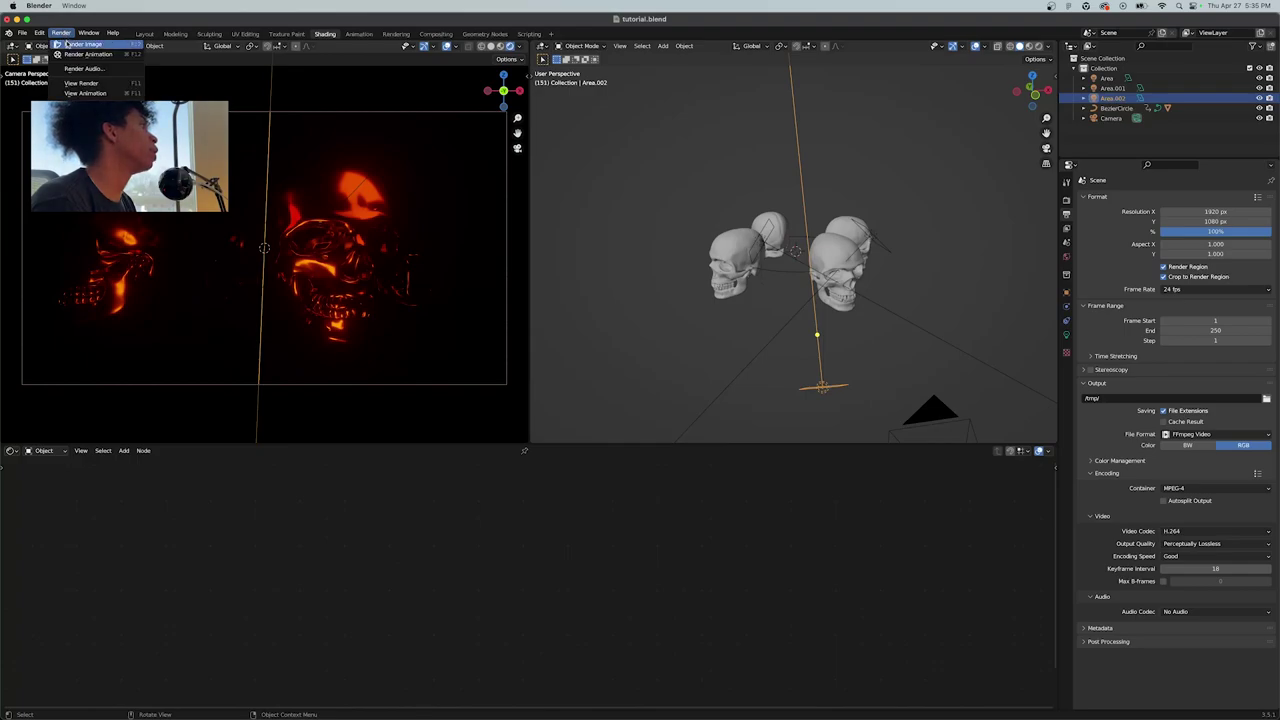